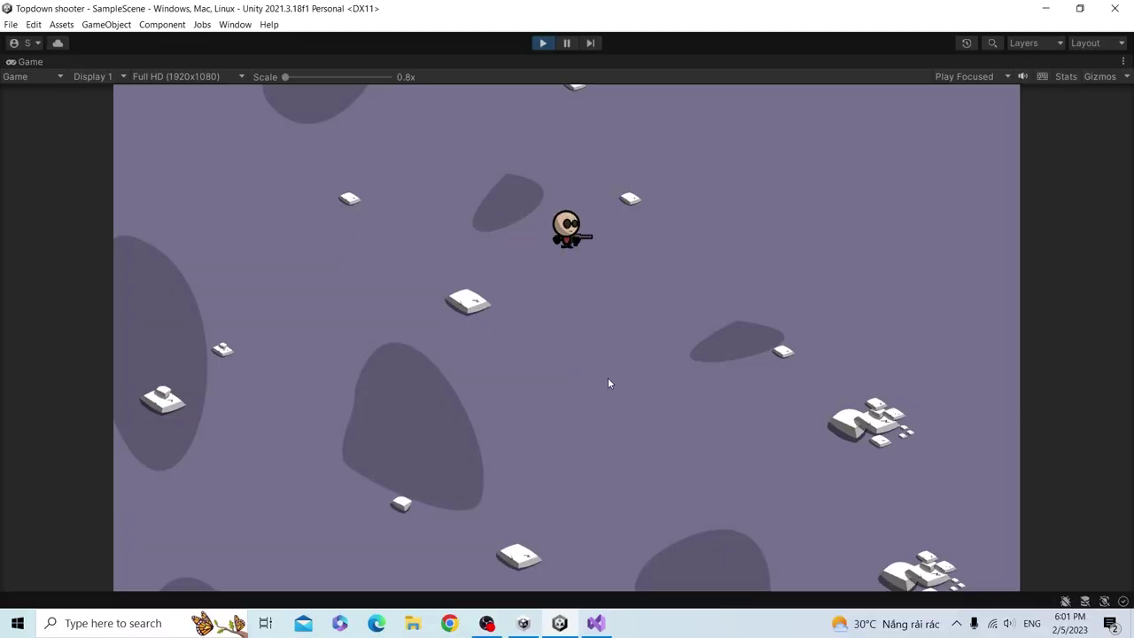
# - Walk the character around the map in Play mode using the W, A, S and D keys
pyautogui.press('d')
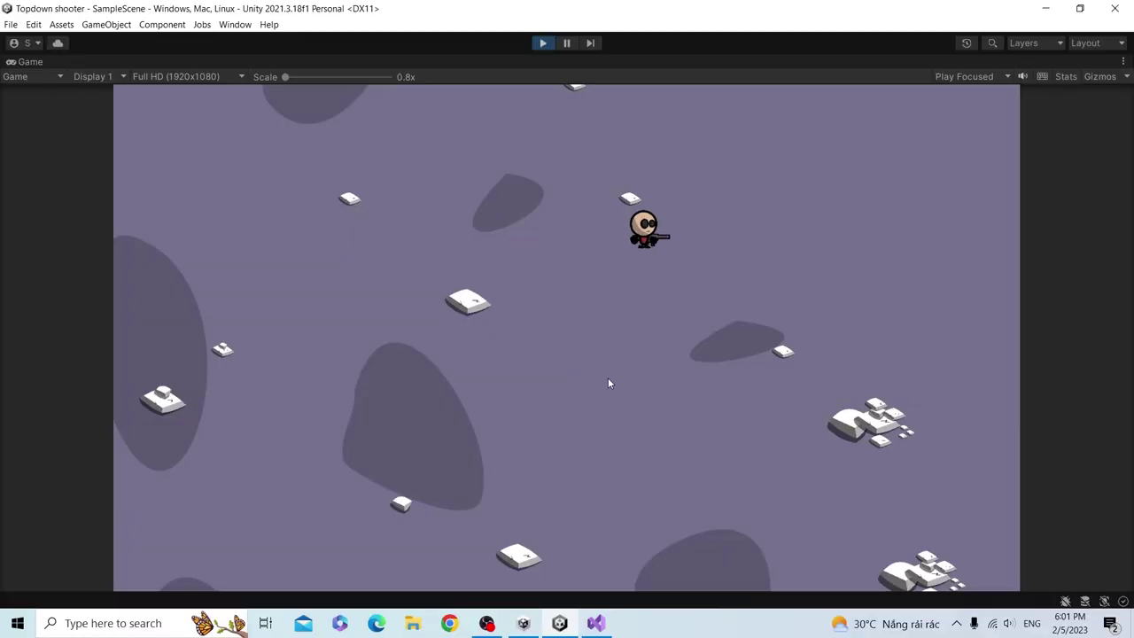
pyautogui.press('a')
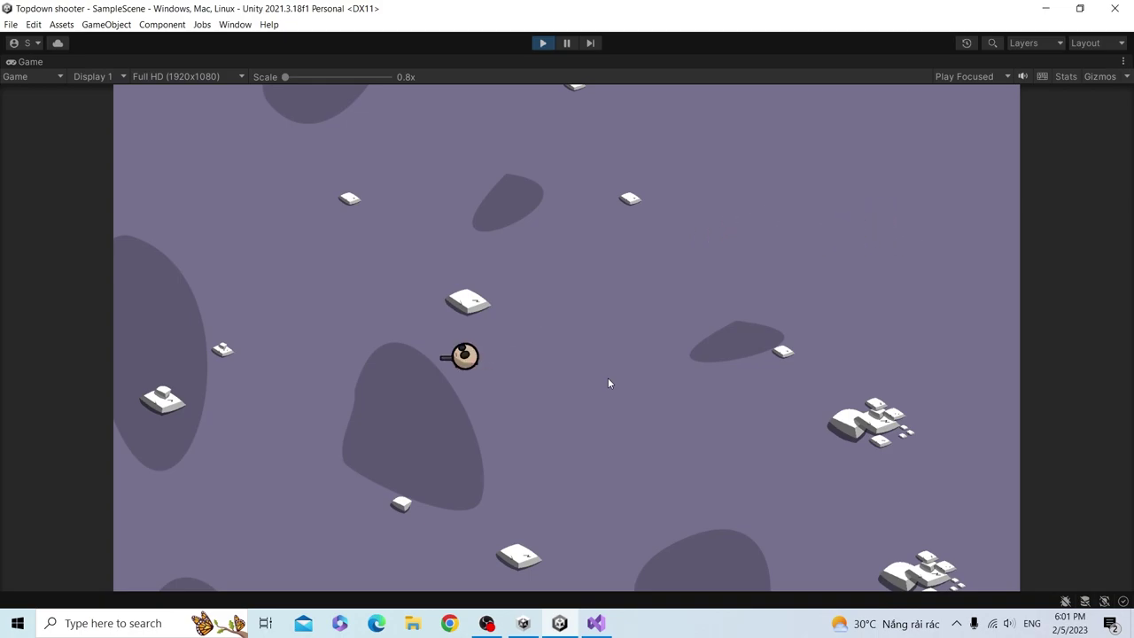
pyautogui.press('w')
pyautogui.press('d')
pyautogui.press('s')
pyautogui.press('a')
pyautogui.press('w')
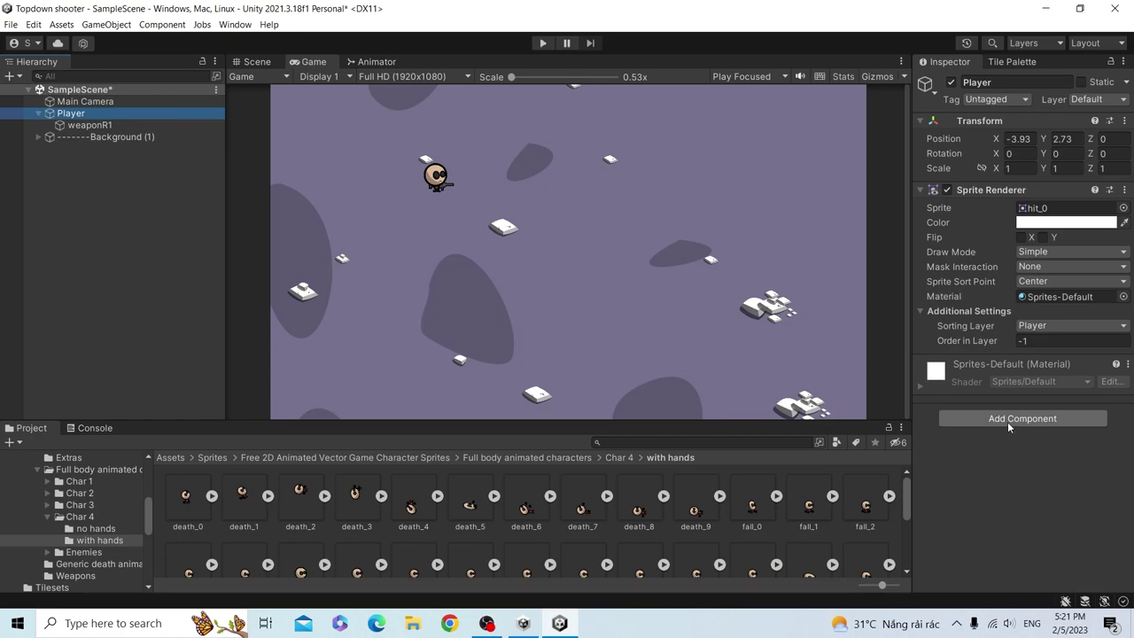
# - Add a Rigidbody 2D to Player and set its Gravity Scale to 0
pyautogui.click(1007, 420)
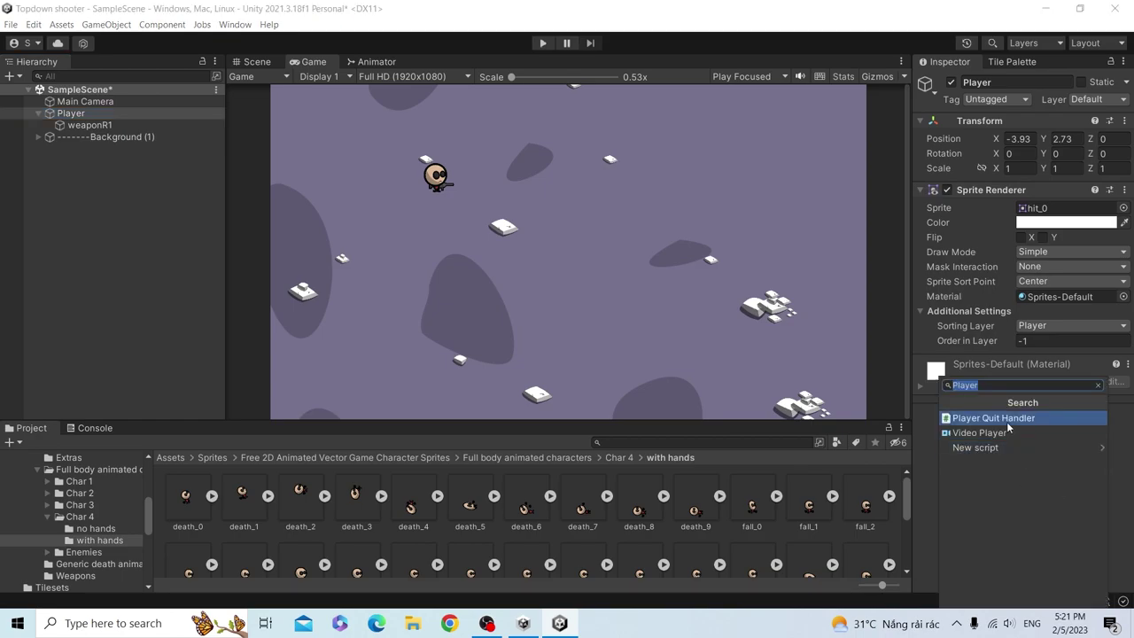
pyautogui.write('rigidbody')
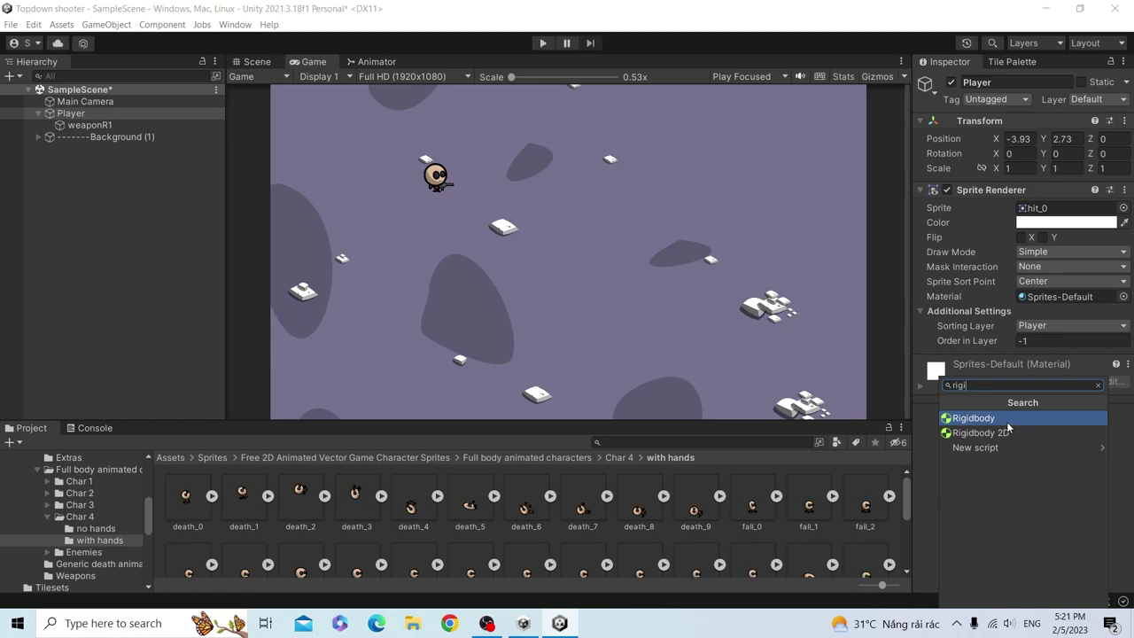
pyautogui.press('Escape')
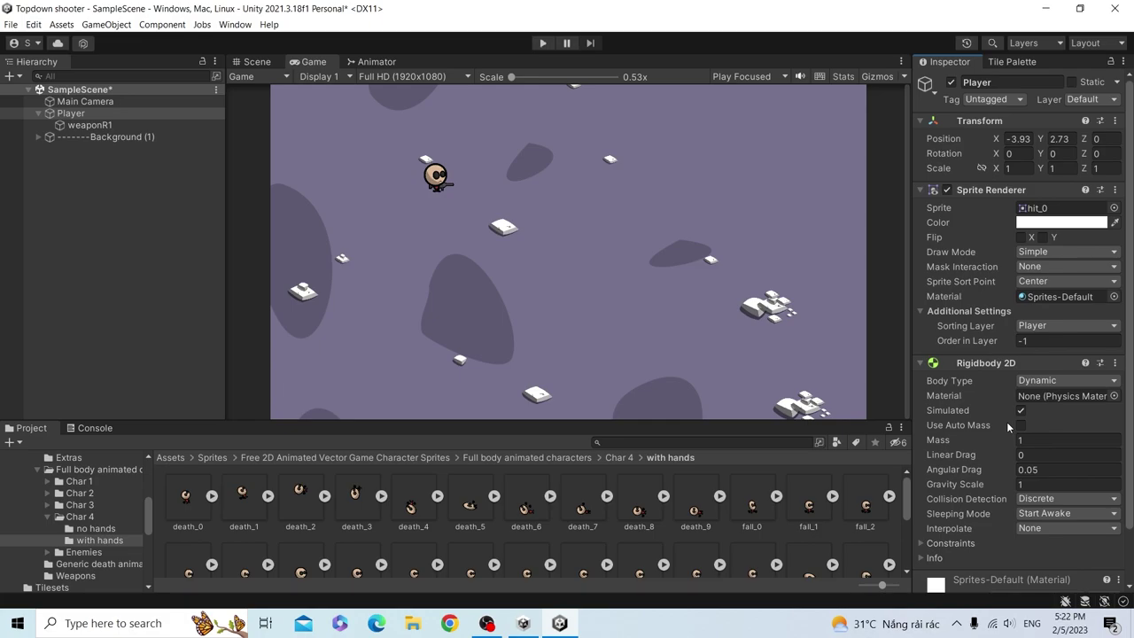
pyautogui.click(1022, 485)
pyautogui.write('0')
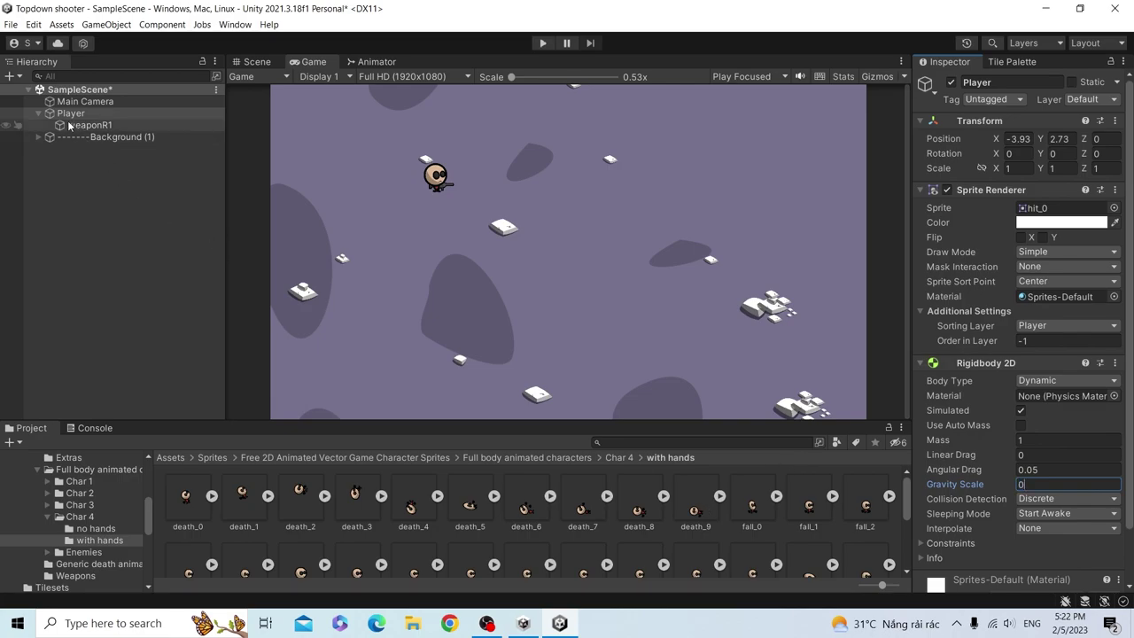
# - Add a Circle Collider 2D component to the Player
pyautogui.scroll(-2, 998, 543)
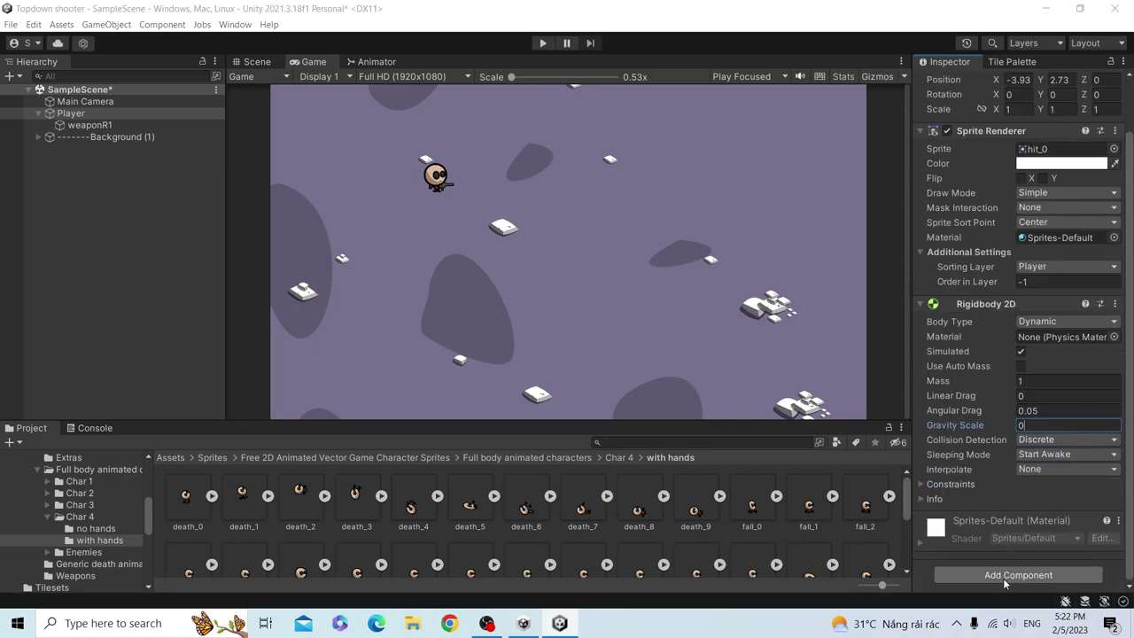
pyautogui.click(1001, 576)
pyautogui.write('b')
pyautogui.press('BackSpace')
pyautogui.write('cir')
pyautogui.press('Up')
pyautogui.press('Return')
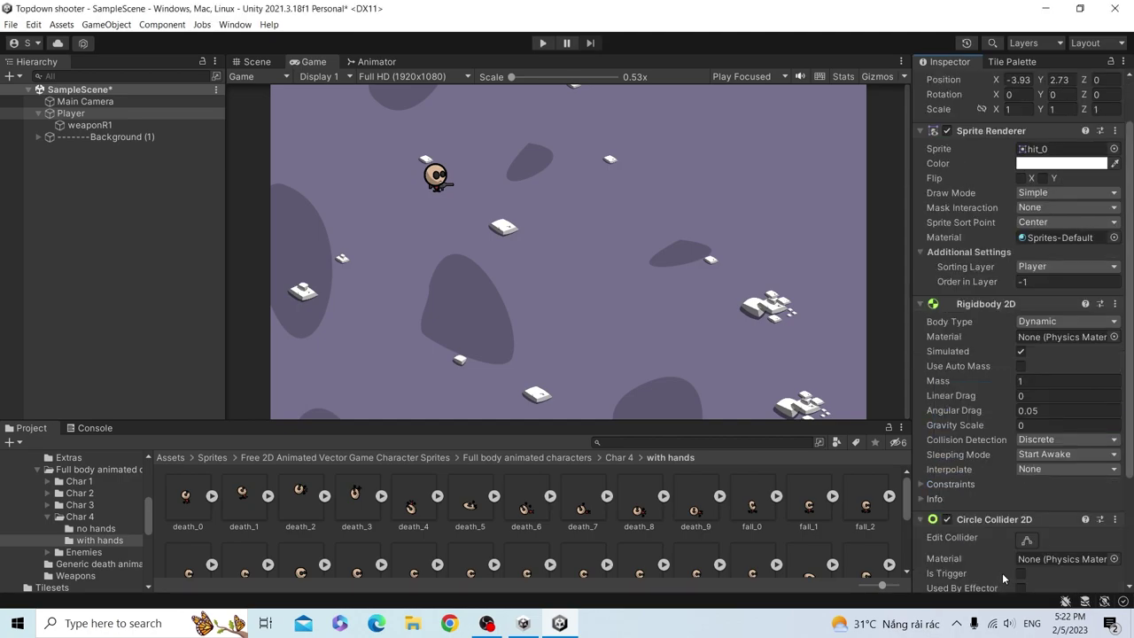
pyautogui.scroll(-2, 1001, 576)
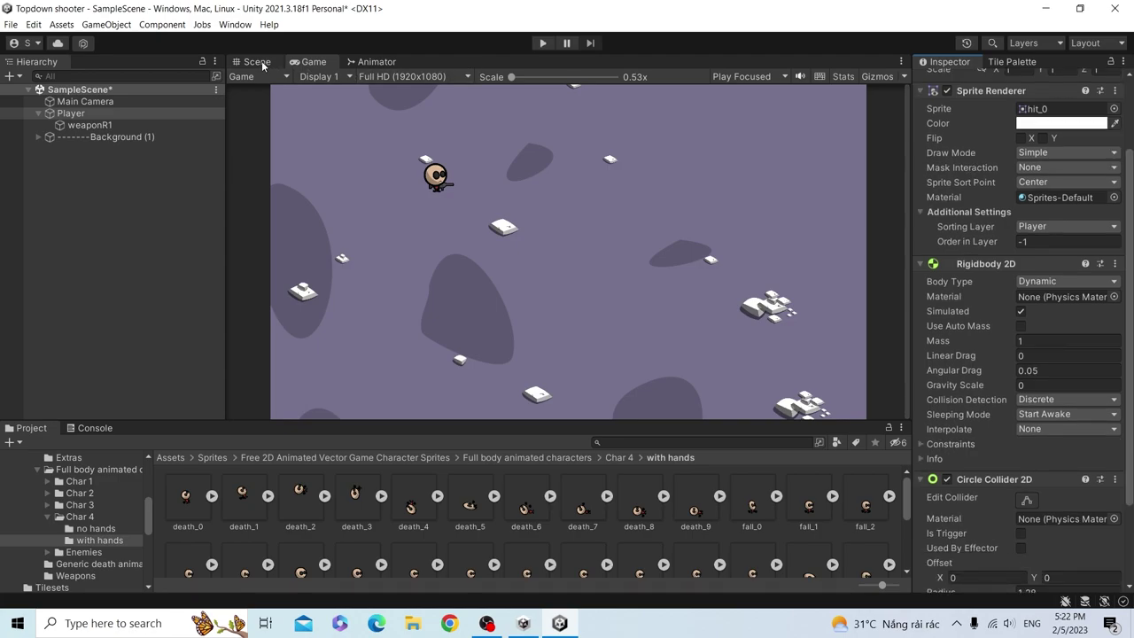
# - In the Scene view, shrink the circle collider to radius about 0.389 with offset Y -0.48
pyautogui.click(263, 65)
pyautogui.click(1027, 501)
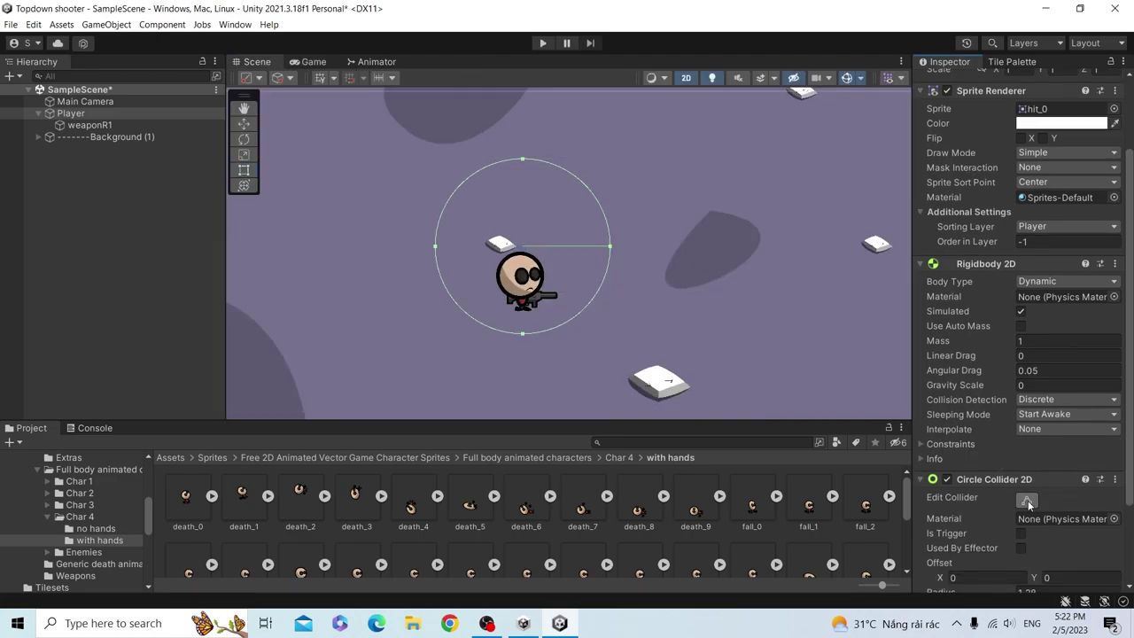
pyautogui.moveTo(522, 162); pyautogui.dragTo(523, 253)
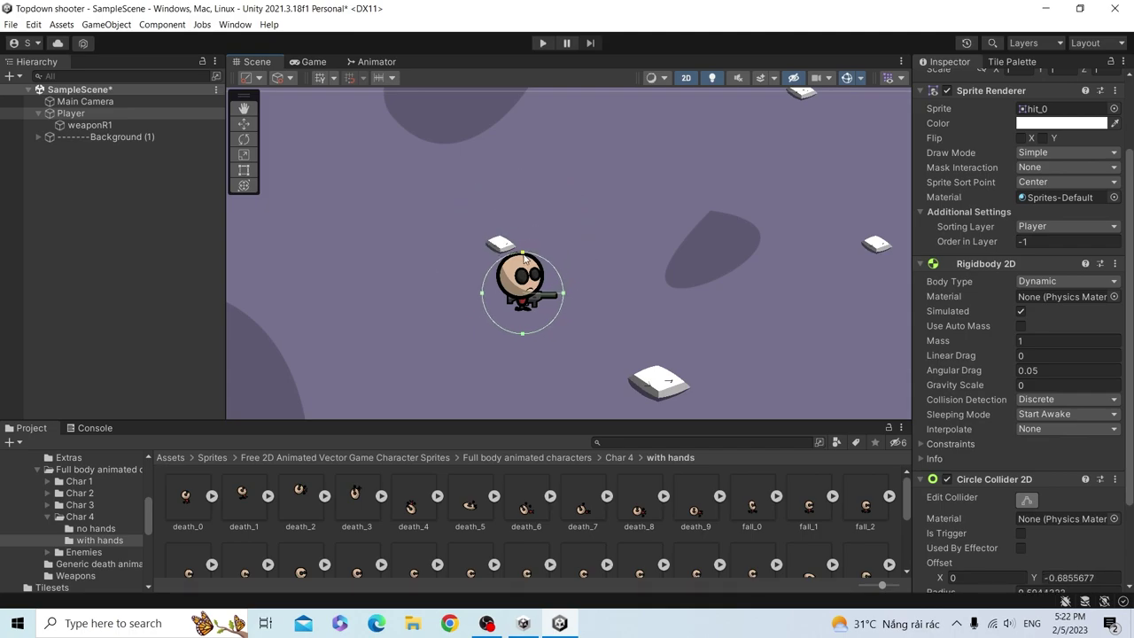
pyautogui.moveTo(522, 333); pyautogui.dragTo(527, 306)
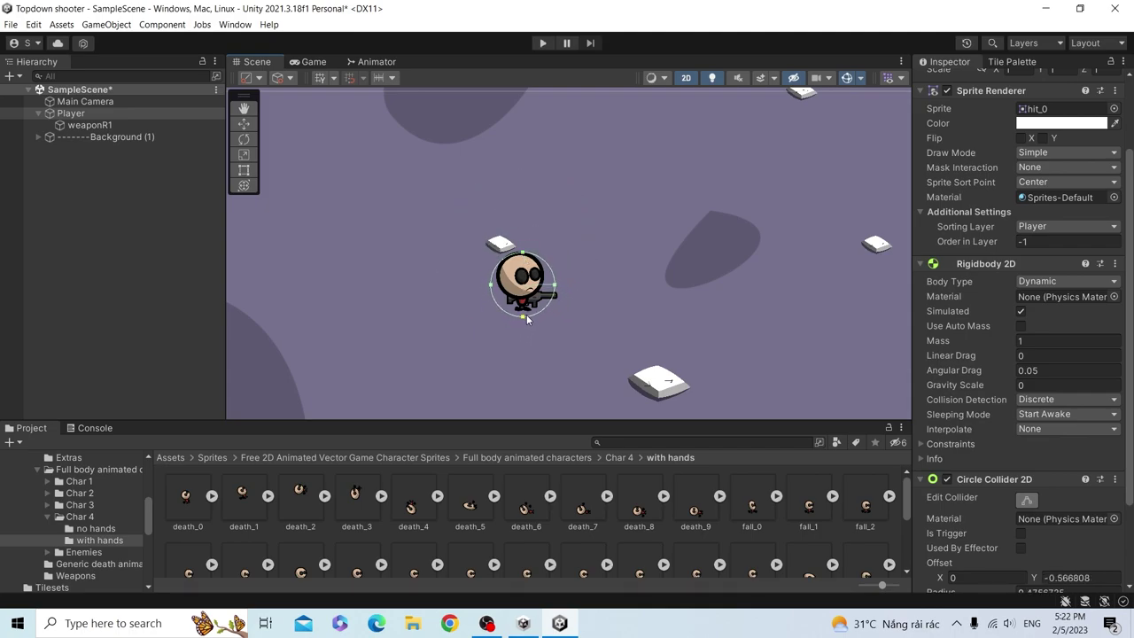
# - Reselect the Player and collapse its Rigidbody 2D settings in the Inspector
pyautogui.click(97, 218)
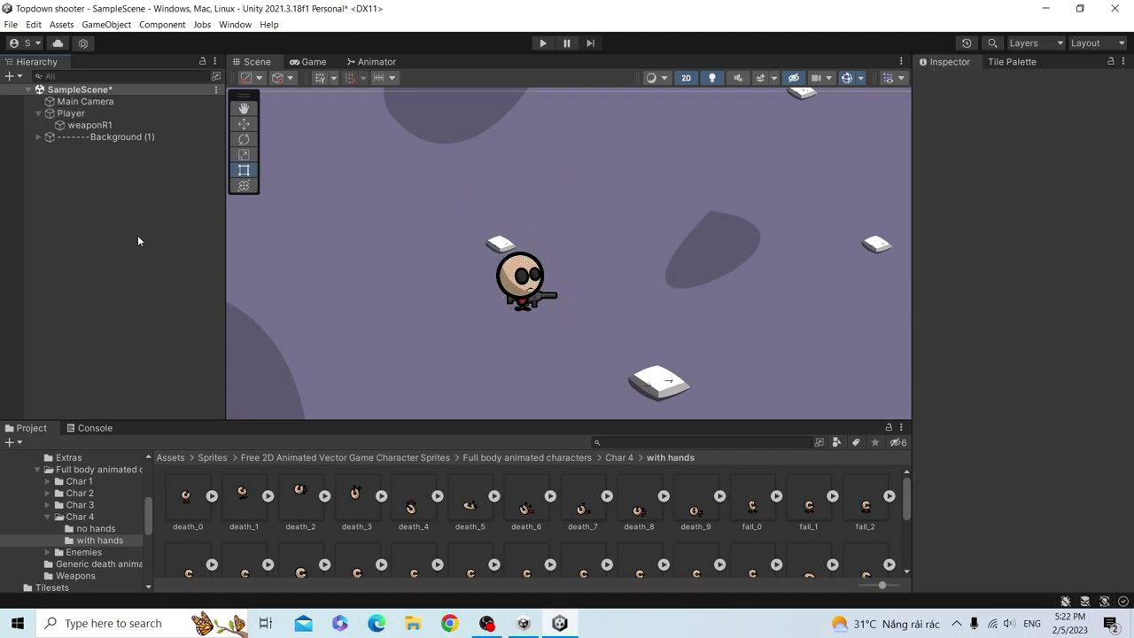
pyautogui.click(112, 114)
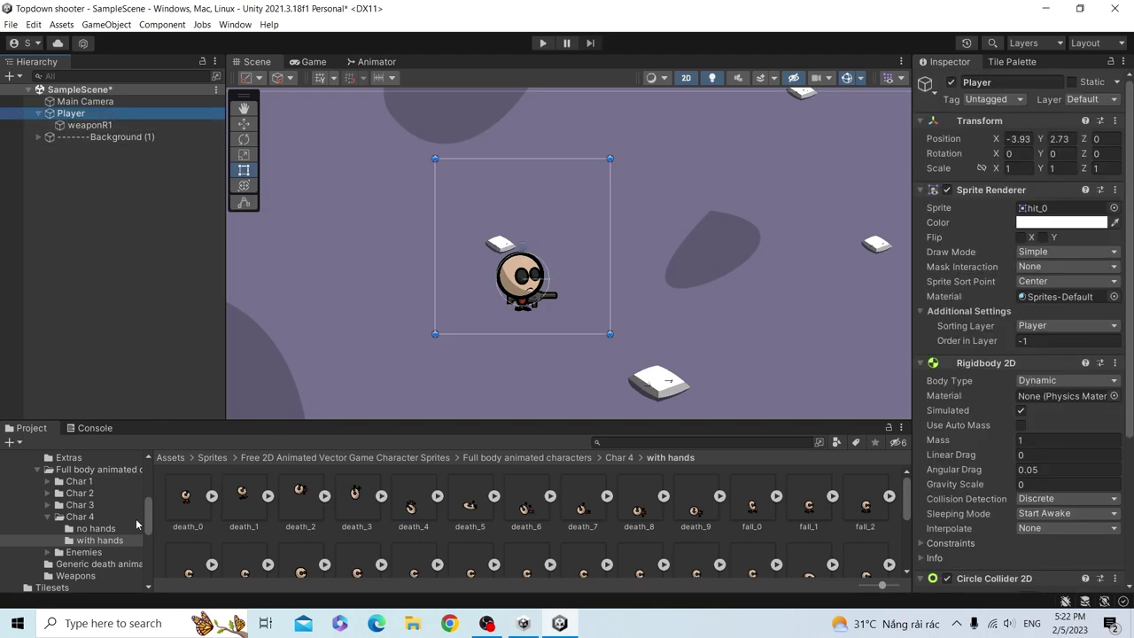
pyautogui.scroll(2, 130, 521)
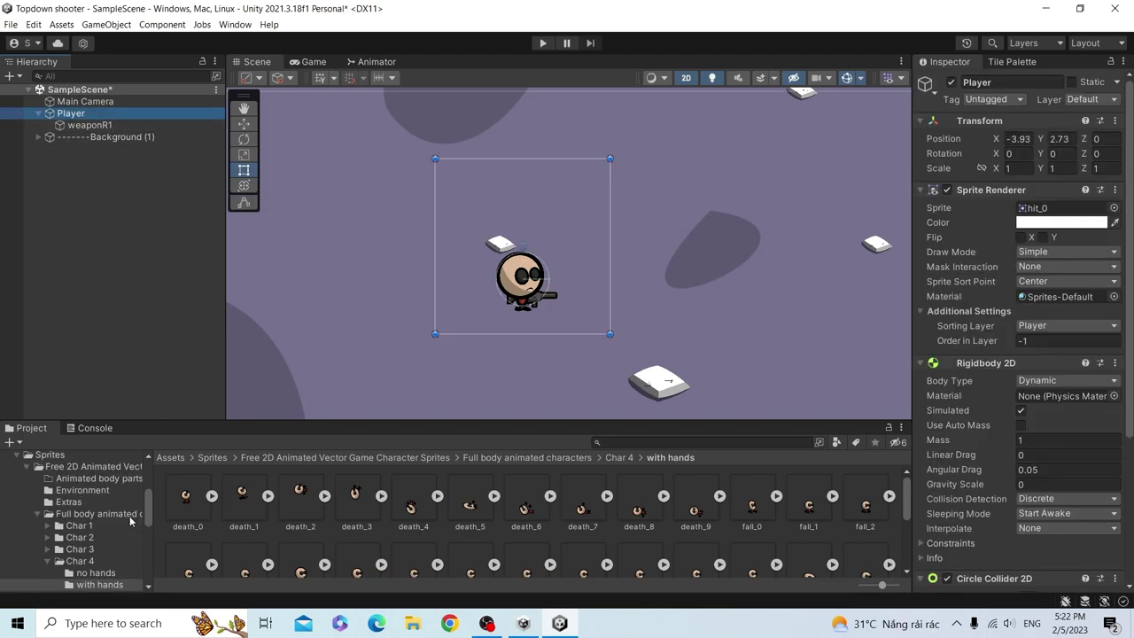
pyautogui.scroll(2, 129, 521)
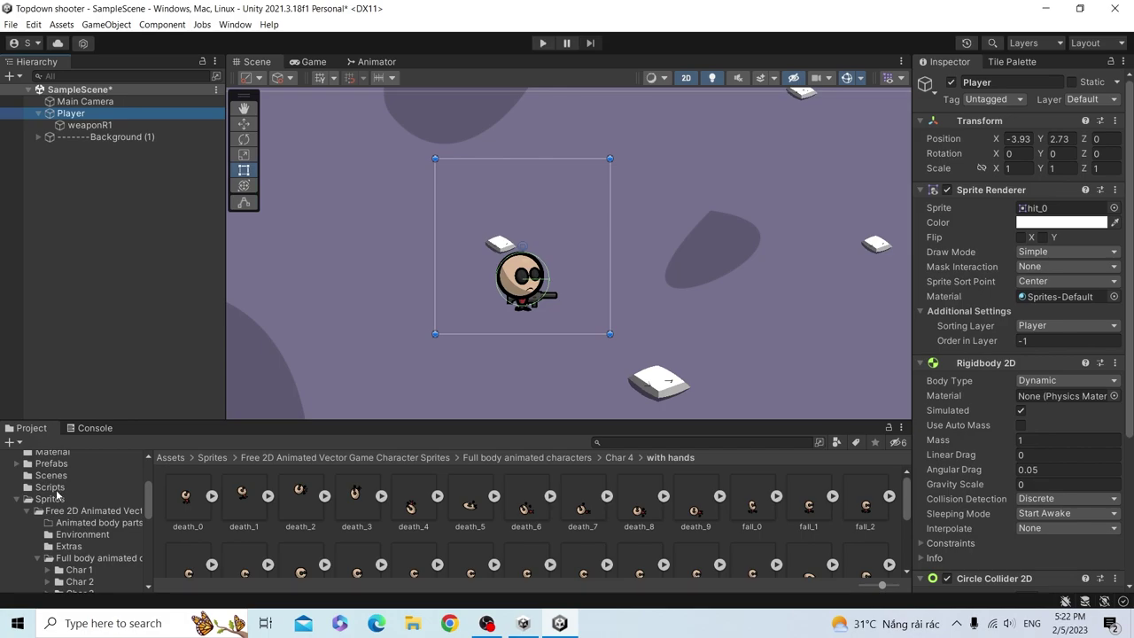
pyautogui.click(918, 364)
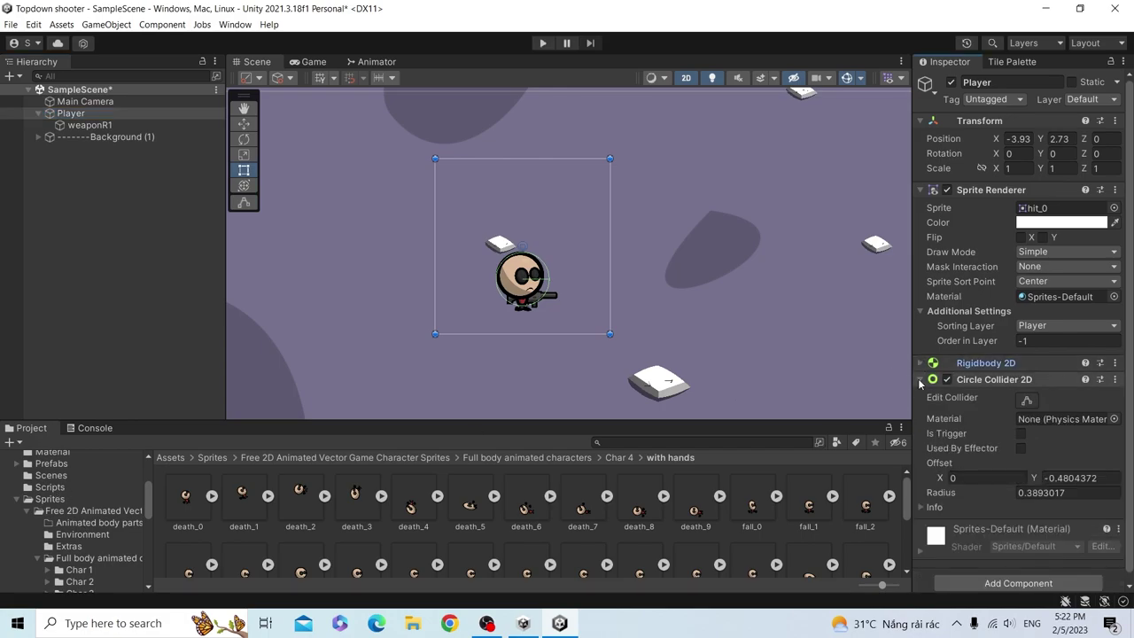
# - Create a new C# script named Player in the Assets/Scripts folder
pyautogui.click(918, 380)
pyautogui.click(50, 488)
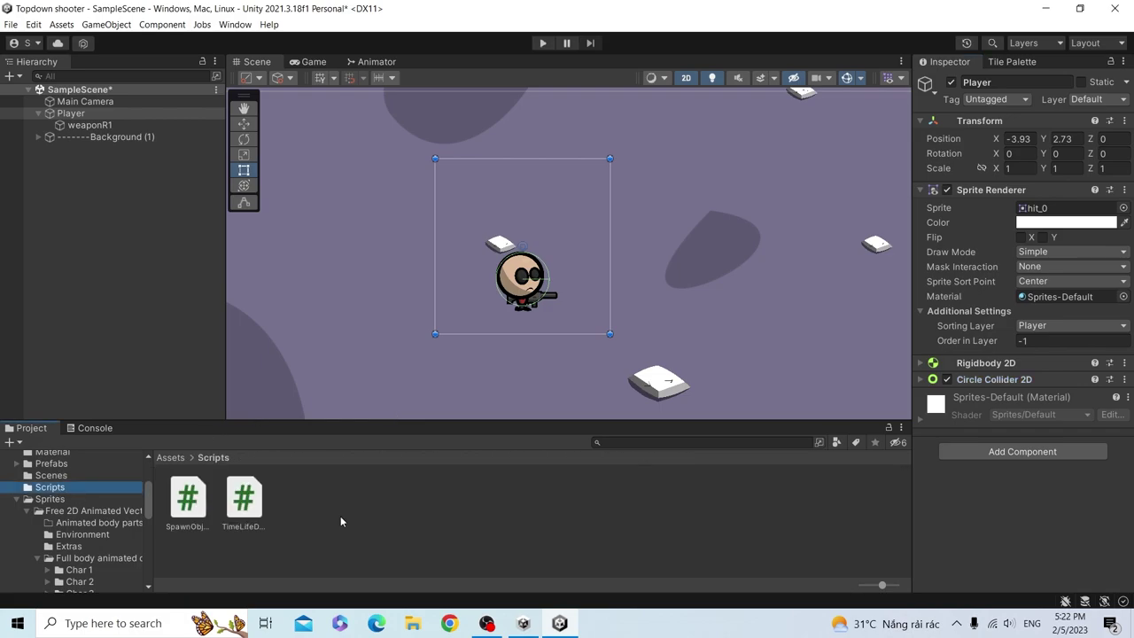
pyautogui.rightClick(424, 541)
pyautogui.moveTo(461, 213)
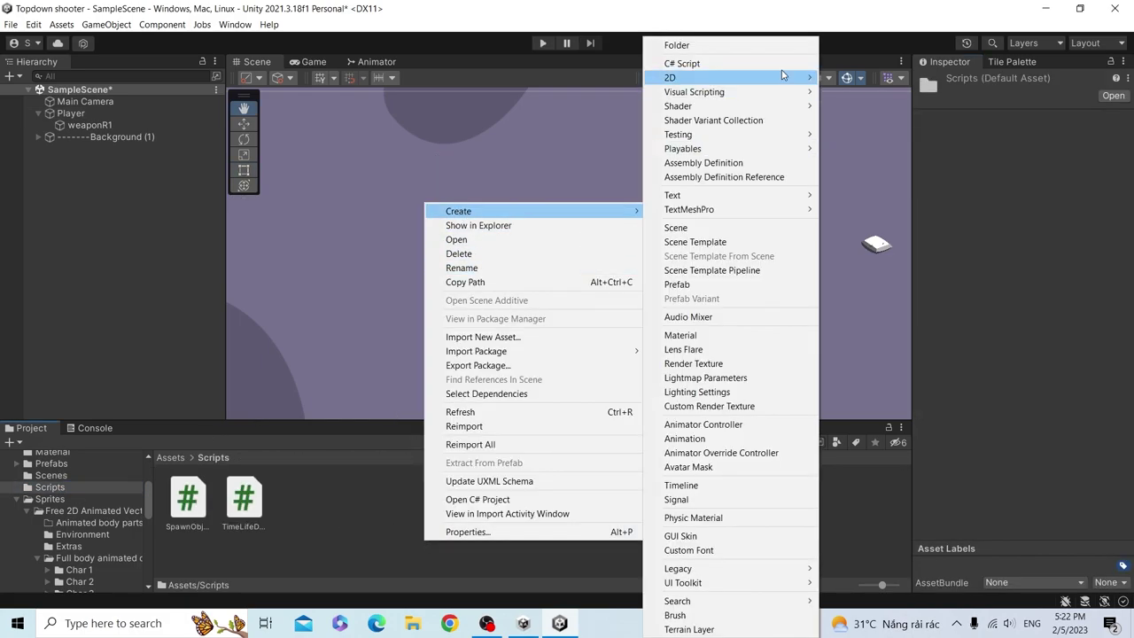
pyautogui.click(740, 62)
pyautogui.write('P')
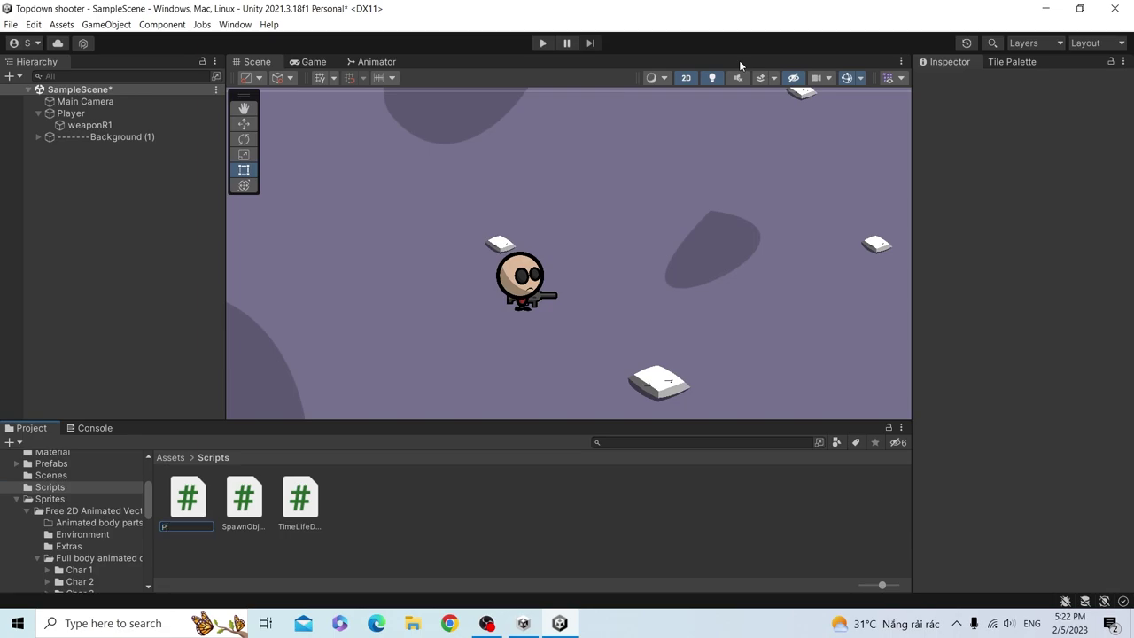
pyautogui.press('Return')
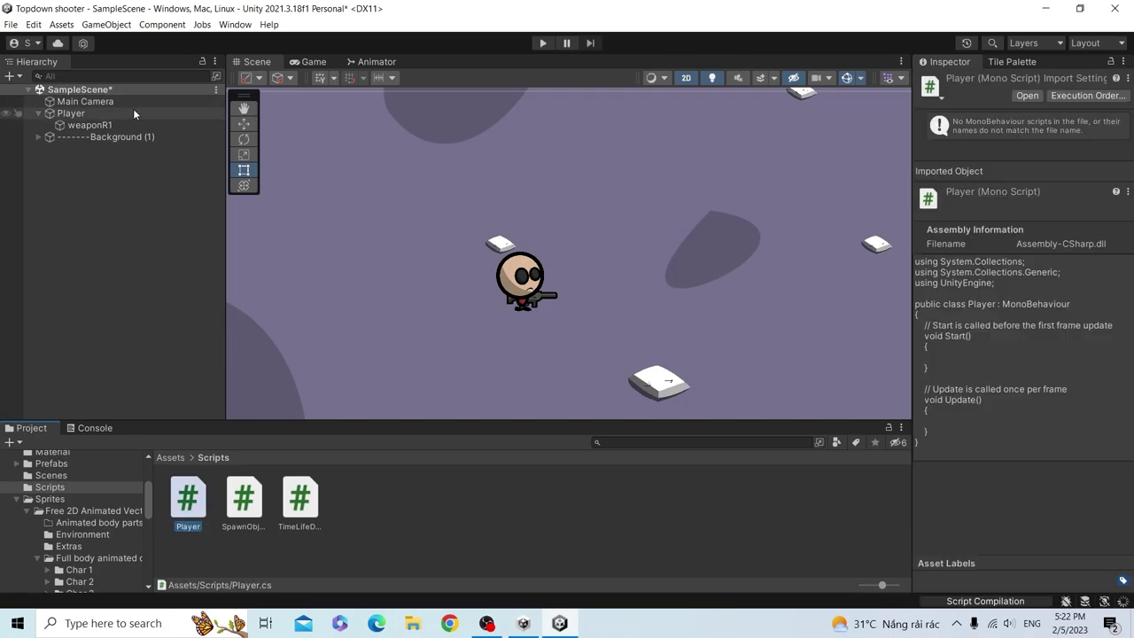
# - Attach the Player script to the Player object and open it in Visual Studio
pyautogui.click(132, 109)
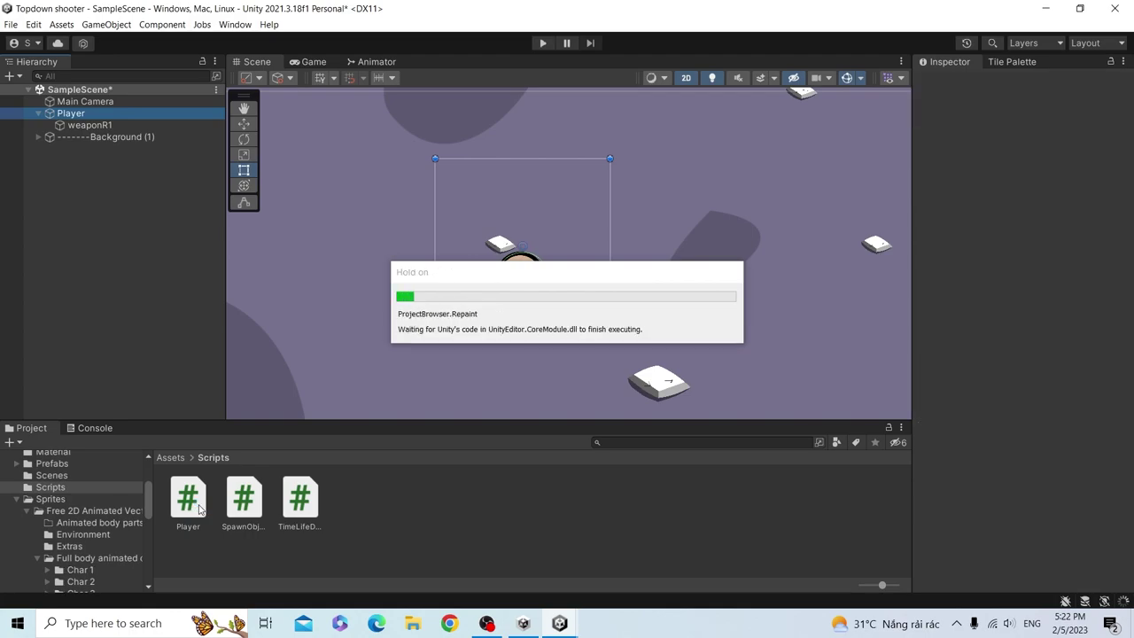
pyautogui.moveTo(187, 496); pyautogui.dragTo(1008, 476)
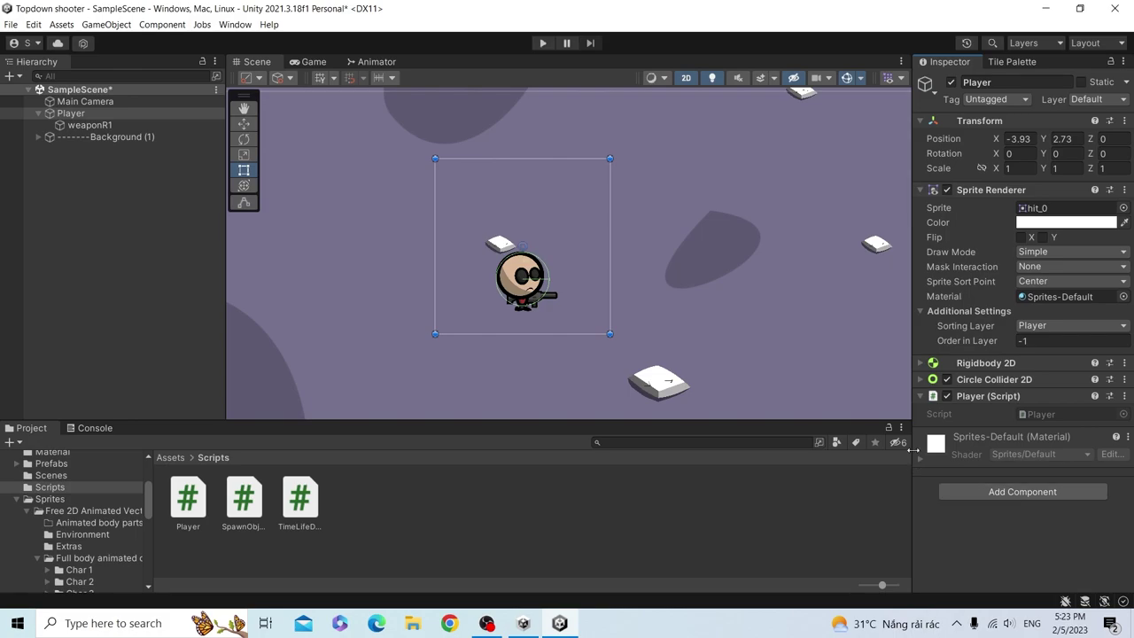
pyautogui.click(1007, 493)
pyautogui.write('Player')
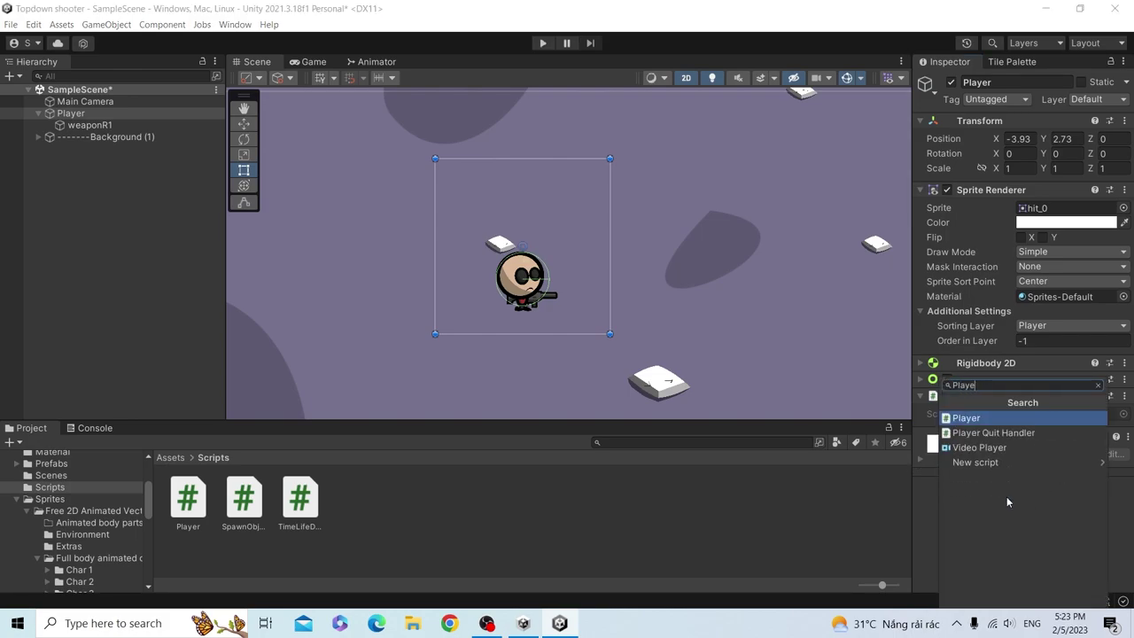
pyautogui.press('Return')
pyautogui.doubleClick(1034, 415)
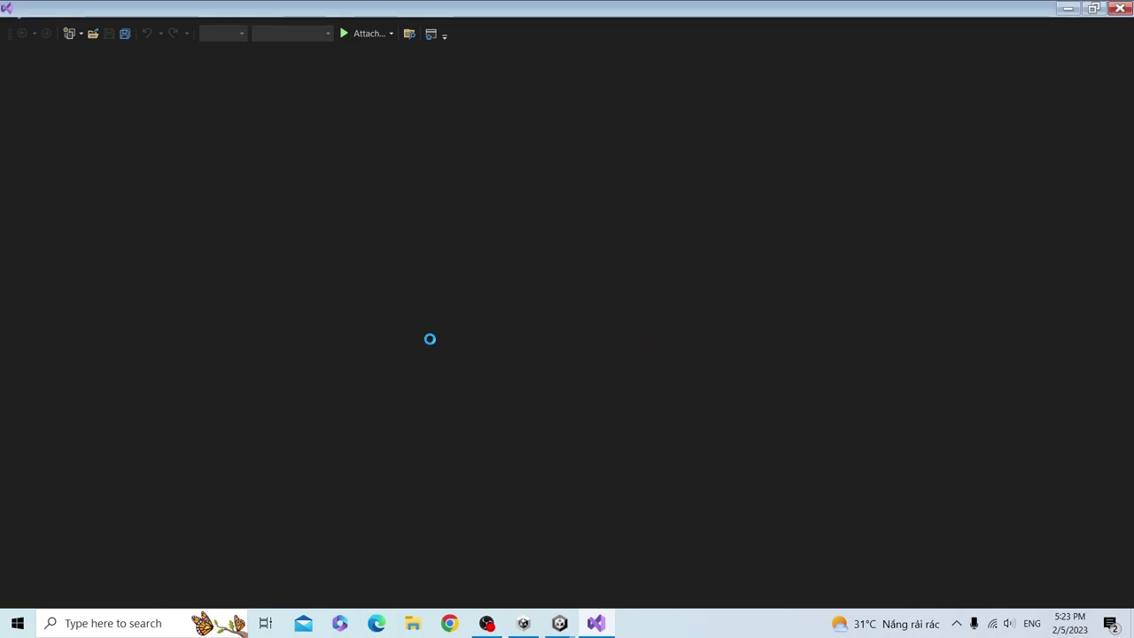
# - Replace the default Start and Update methods with 'public float moveSpeed = 5f;' and save
pyautogui.scroll(1, 257, 177)
pyautogui.scroll(2, 260, 195)
pyautogui.scroll(3, 230, 266)
pyautogui.moveTo(179, 334)
pyautogui.mouseDown()
pyautogui.moveTo(161, 288)
pyautogui.moveTo(155, 186)
pyautogui.mouseUp()
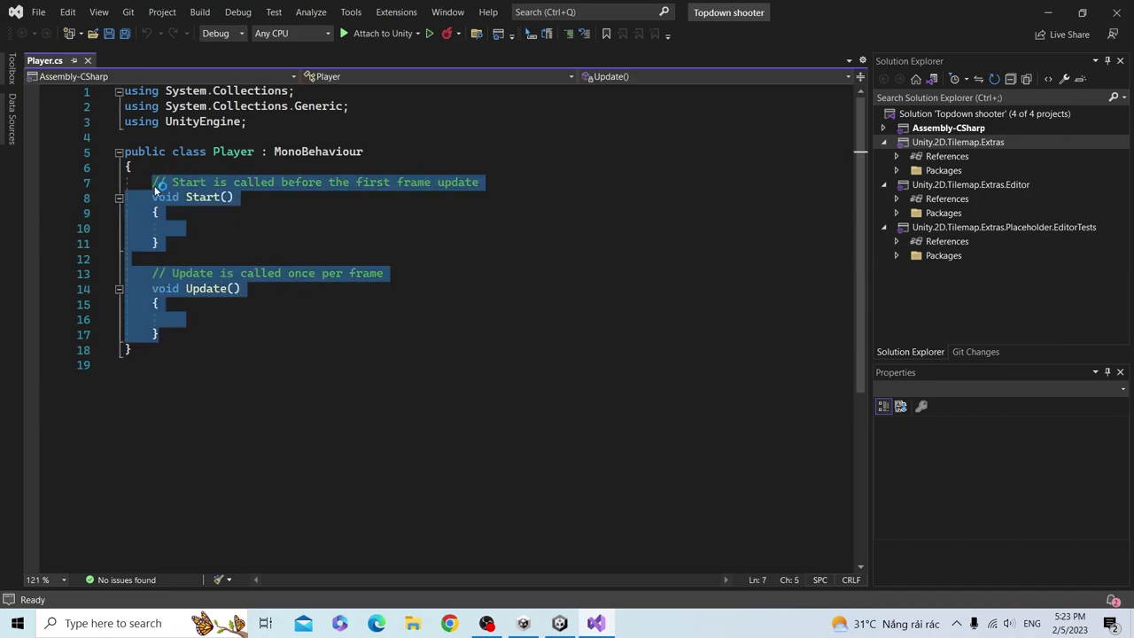
pyautogui.press('Delete')
pyautogui.write('public float ')
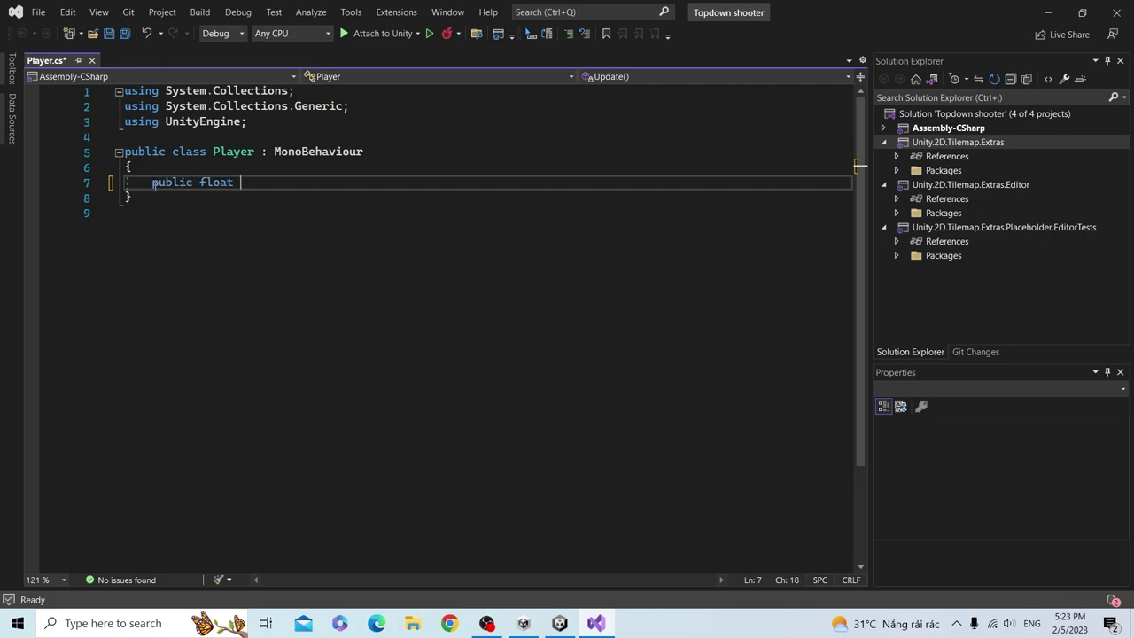
pyautogui.write('moveSpeed = ')
pyautogui.write('5f;')
pyautogui.hotkey('ctrl', 's')
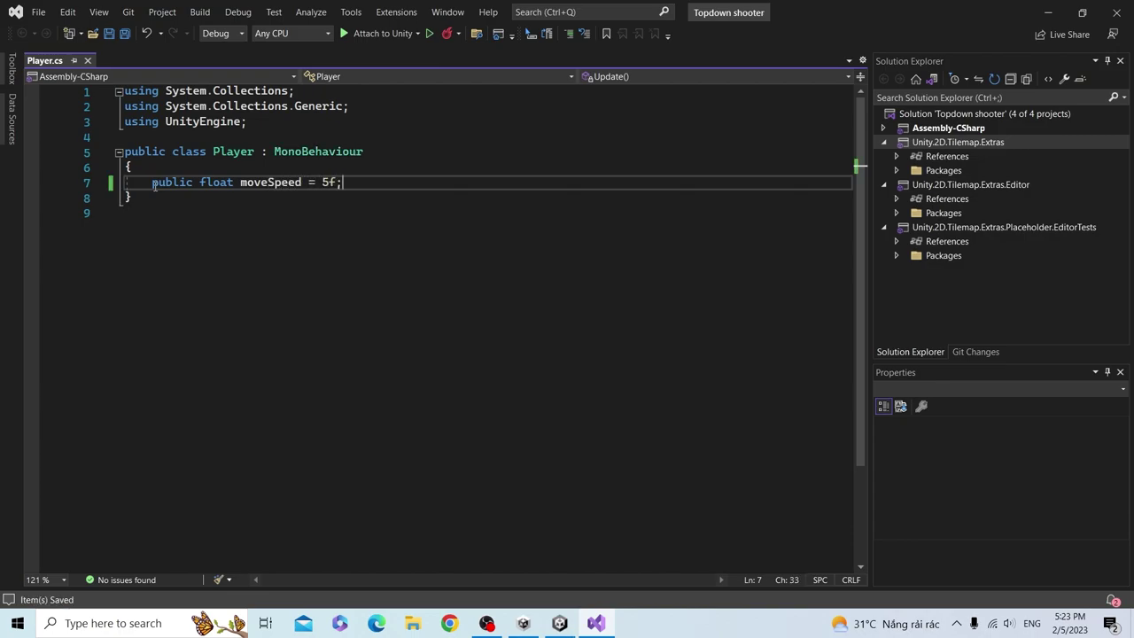
# - Declare 'private Rigidbody2D rb;' below the moveSpeed field
pyautogui.press('Return')
pyautogui.press('Return')
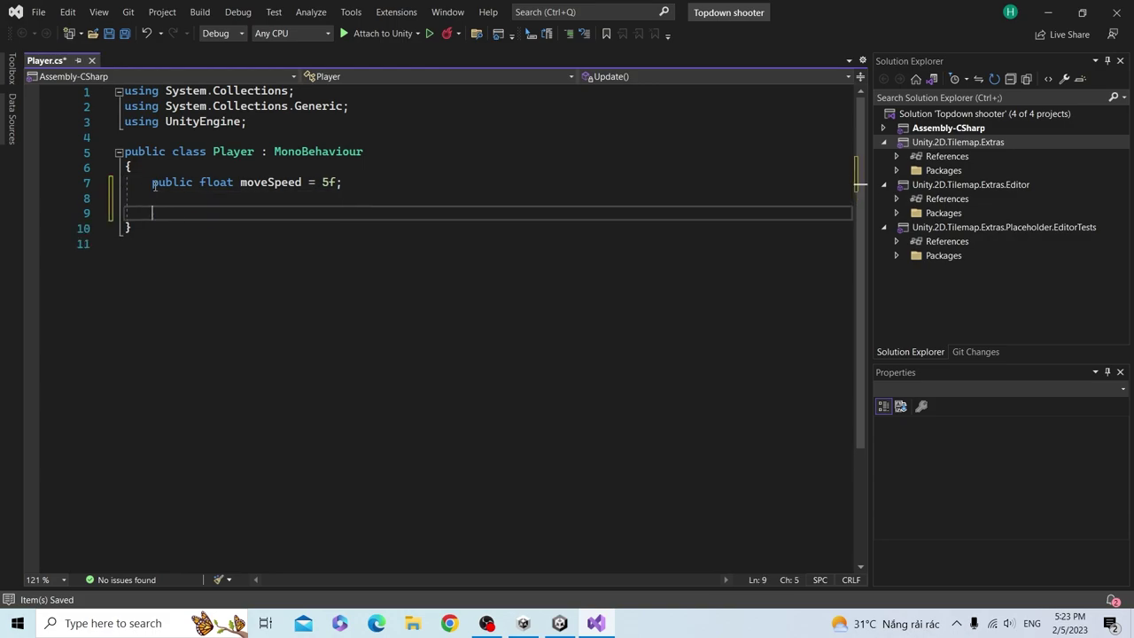
pyautogui.write('public')
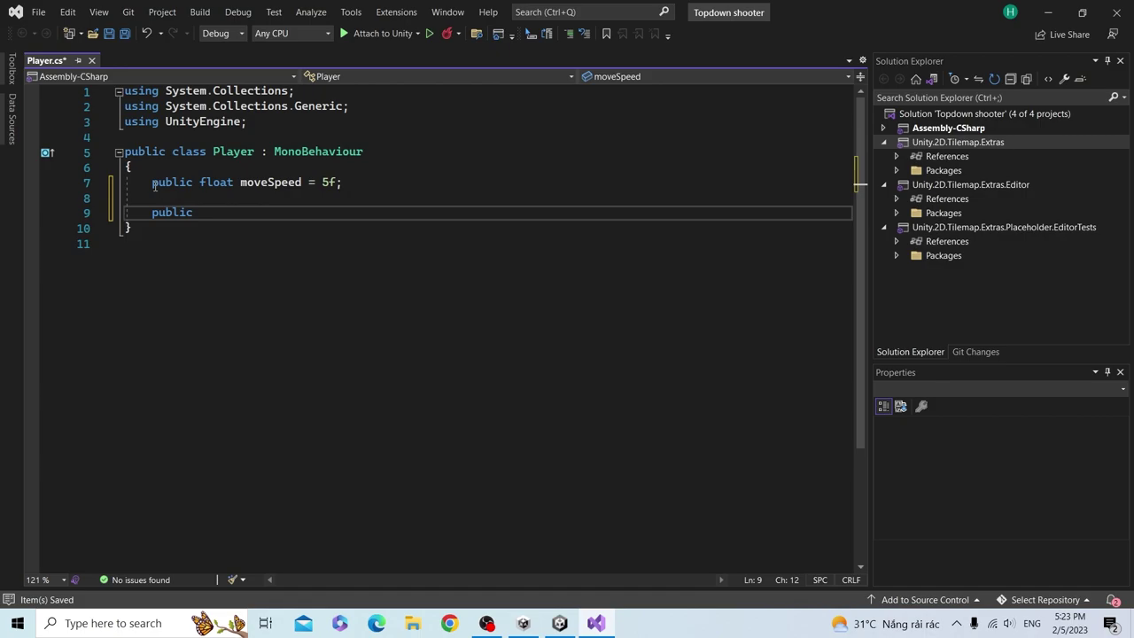
pyautogui.press('BackSpace')
pyautogui.press('BackSpace')
pyautogui.press('BackSpace')
pyautogui.press('BackSpace')
pyautogui.press('BackSpace')
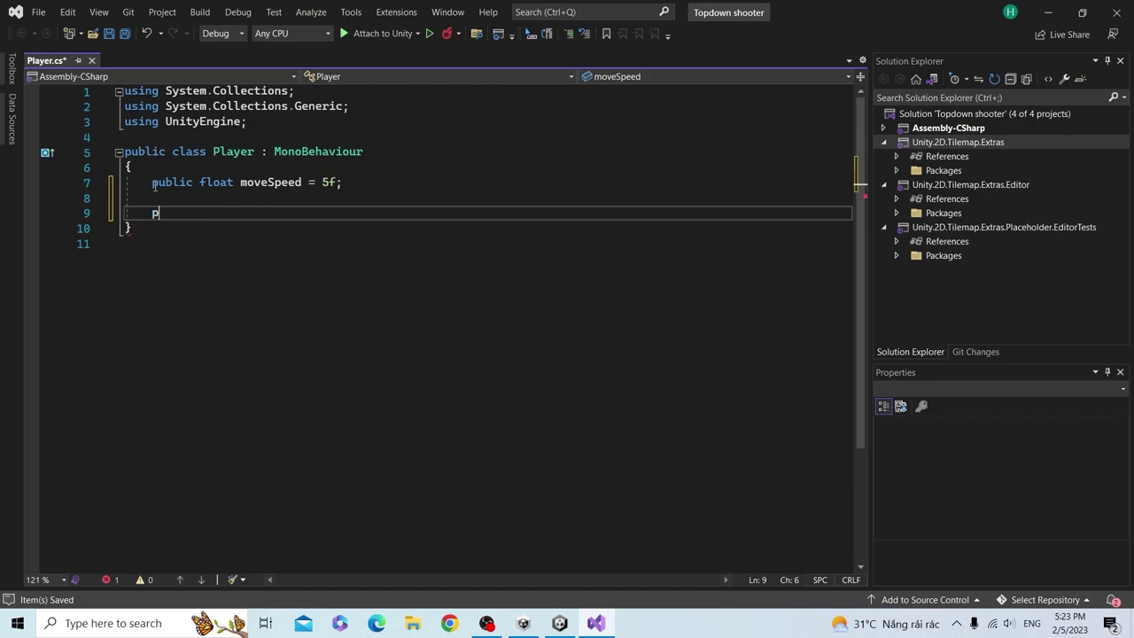
pyautogui.write('private')
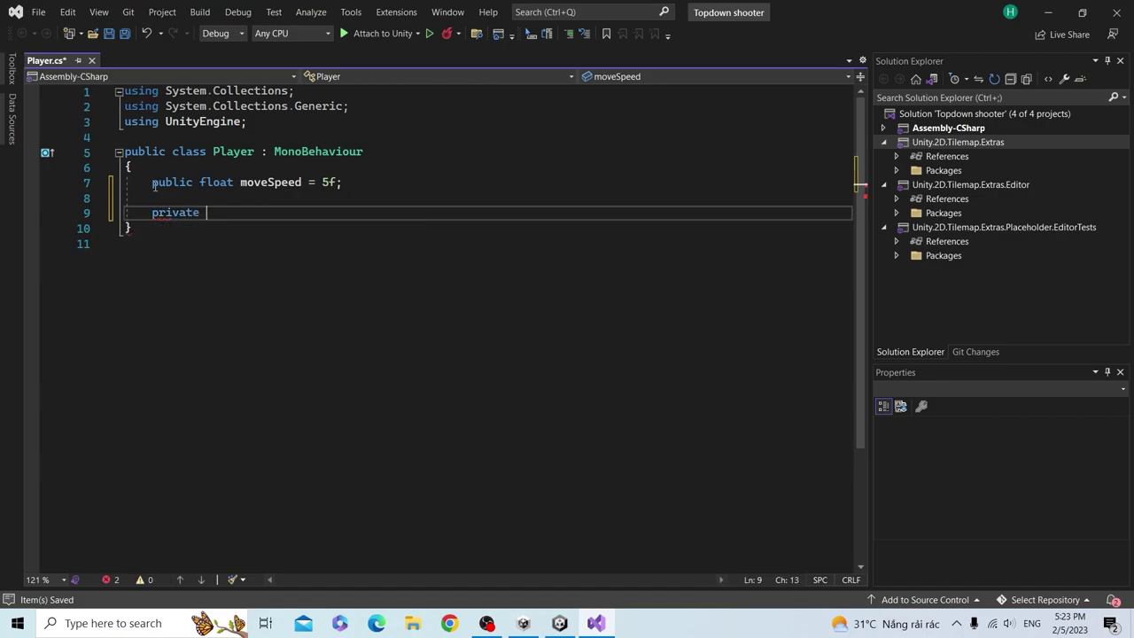
pyautogui.write(' Rigi')
pyautogui.press('Down')
pyautogui.write('rb')
pyautogui.press('Escape')
pyautogui.write(';')
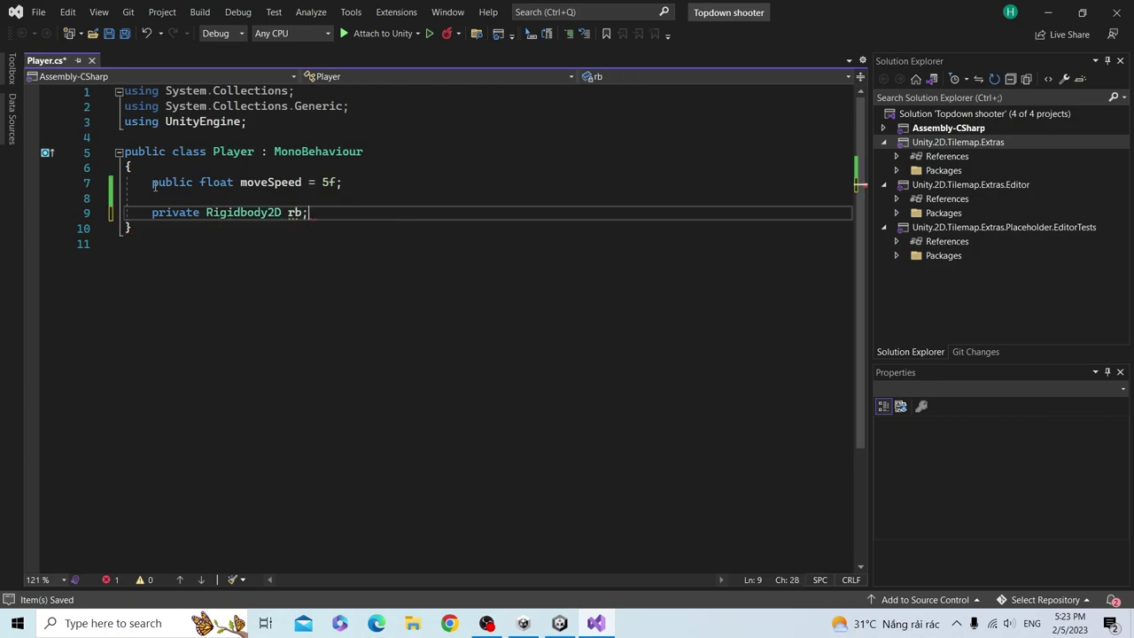
pyautogui.press('Return')
pyautogui.press('Return')
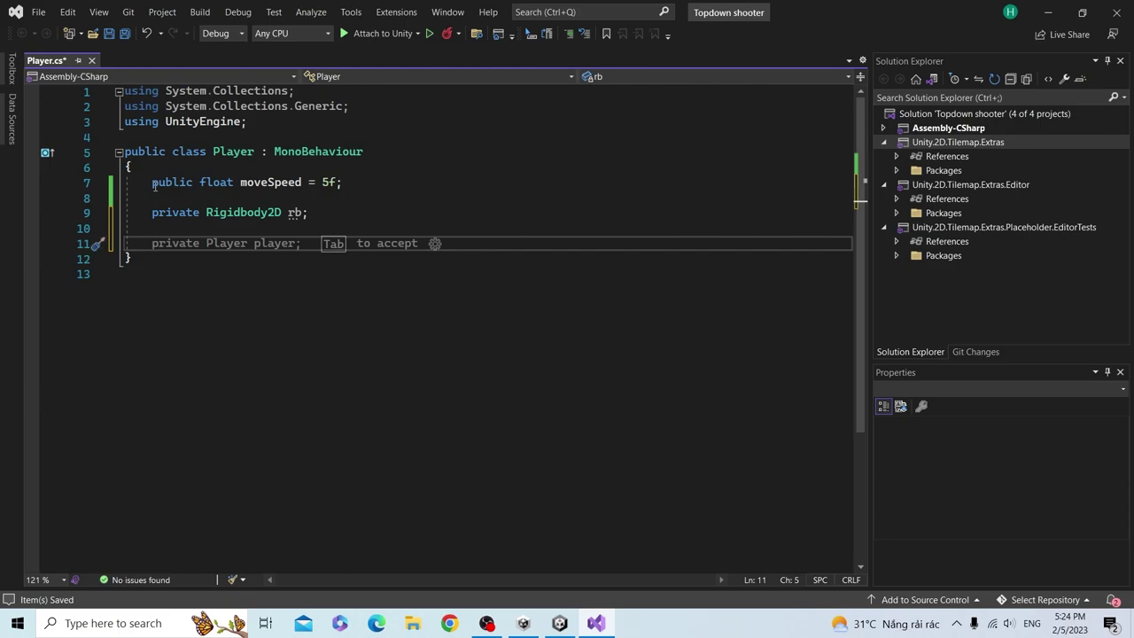
# - Declare 'public Vector3 moveInput;' below the rb field
pyautogui.write('publ')
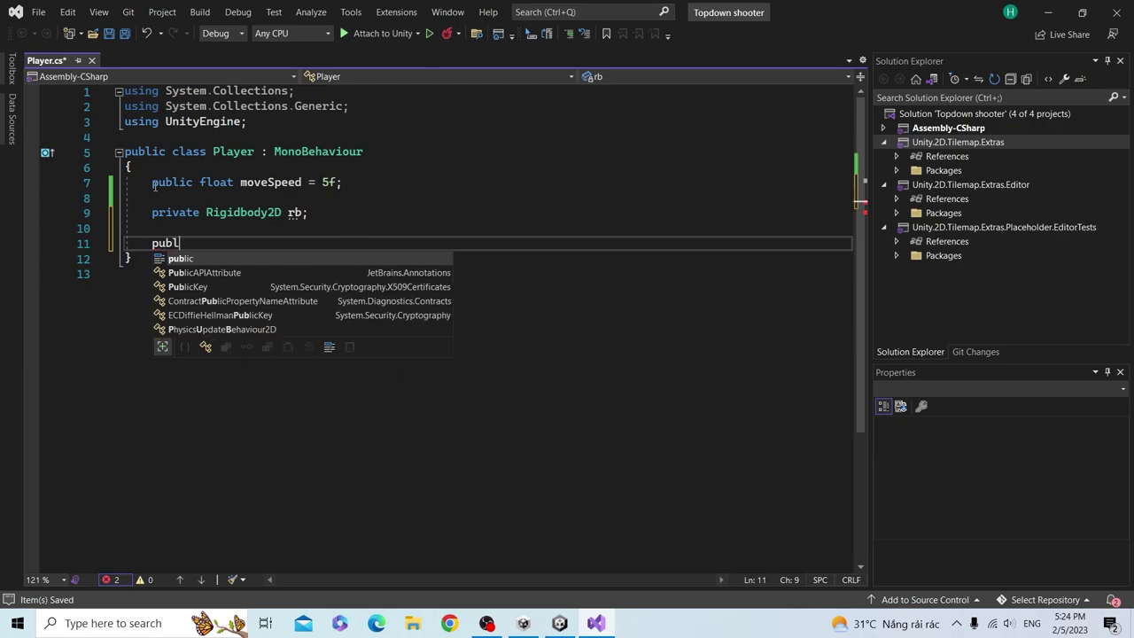
pyautogui.write('ic vec')
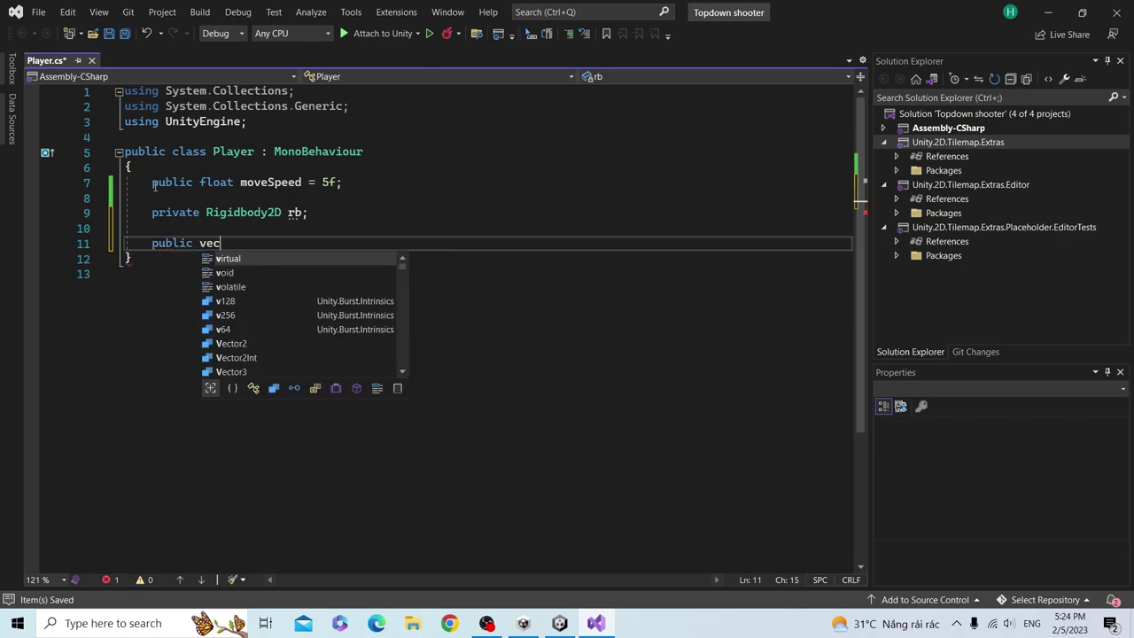
pyautogui.press('Down')
pyautogui.press('Down')
pyautogui.write('moveI')
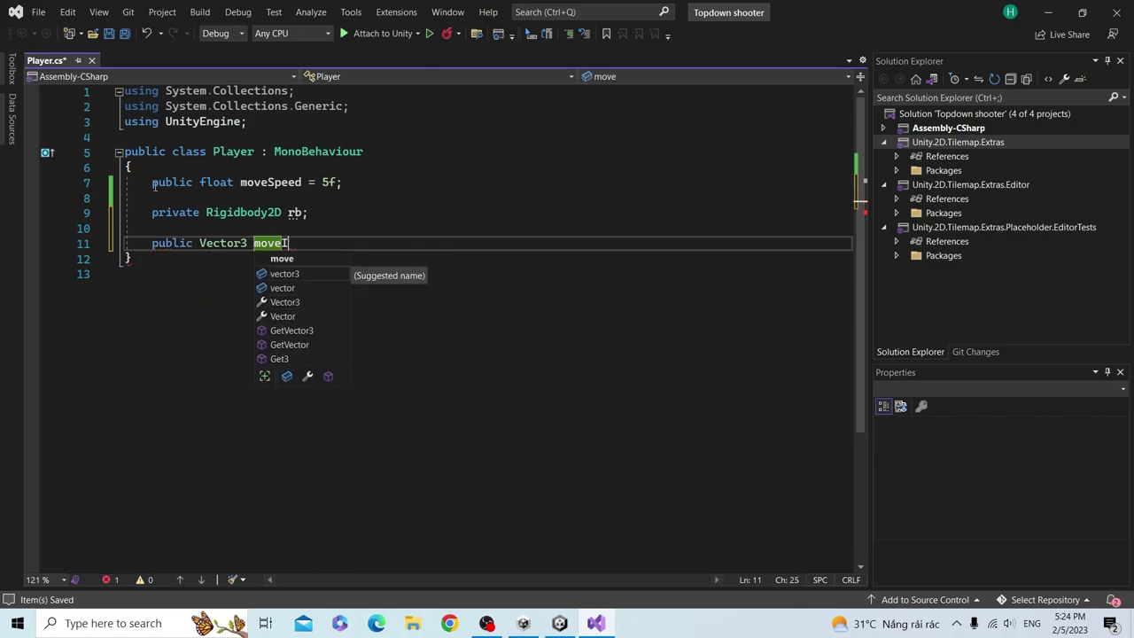
pyautogui.write('nput;')
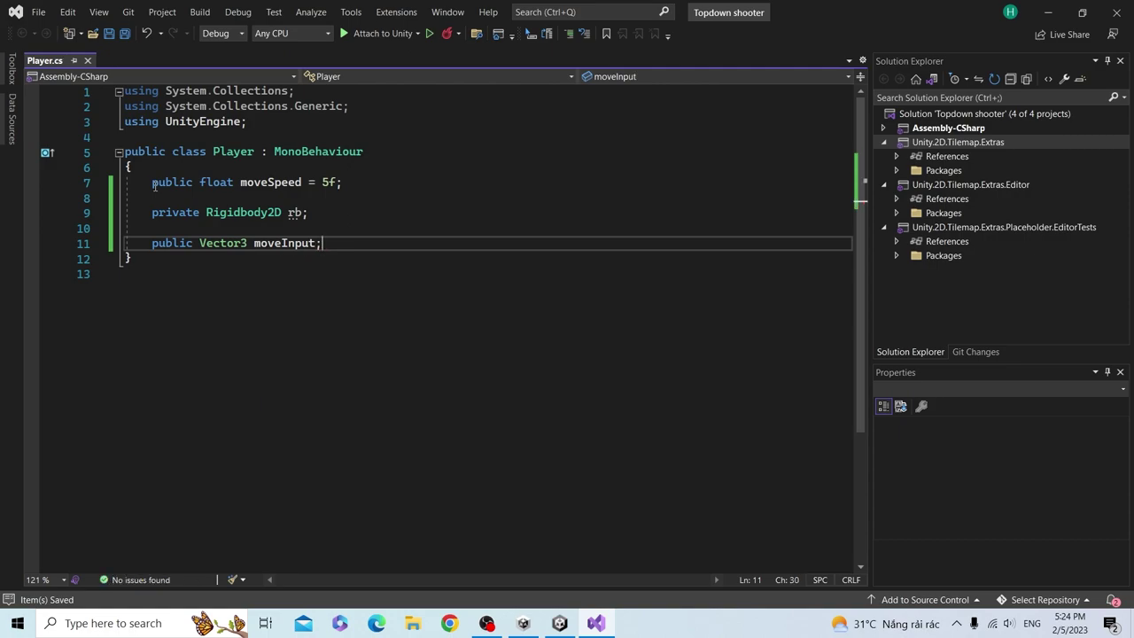
pyautogui.press('Return')
pyautogui.press('Return')
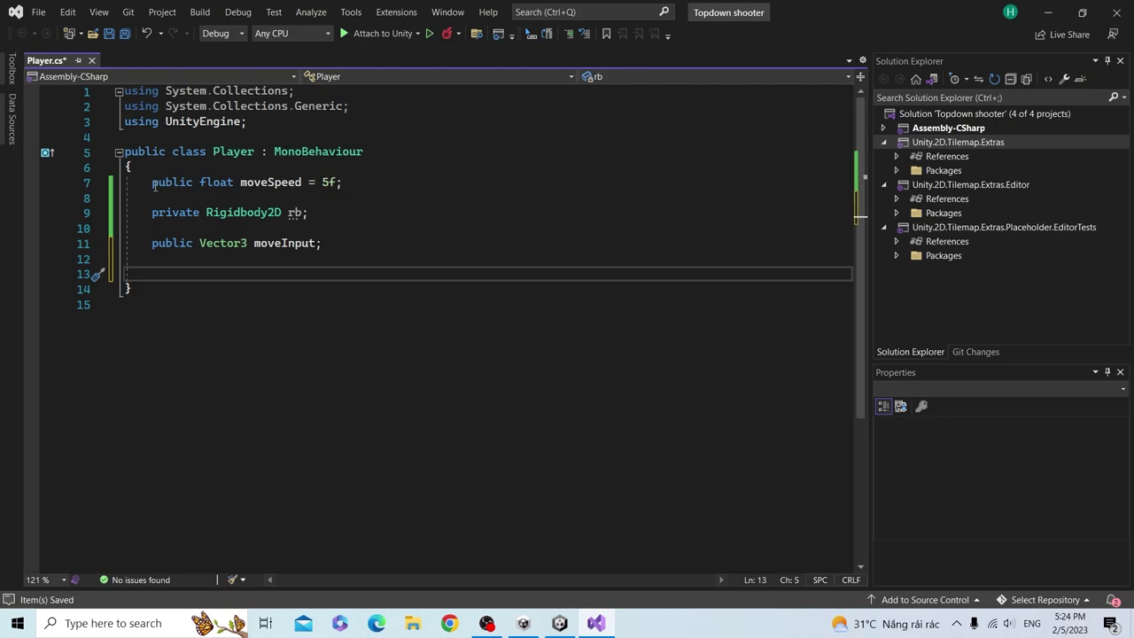
# - Create an Update method that sets moveInput.x = Input.GetAxis("Horizontal")
pyautogui.write('void ')
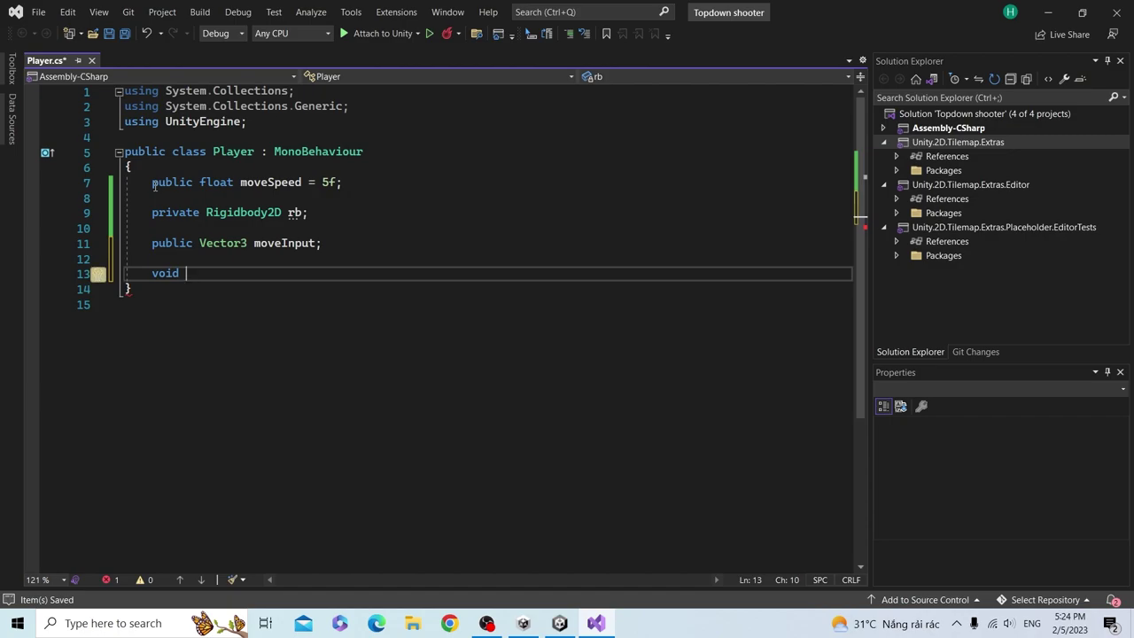
pyautogui.write('update')
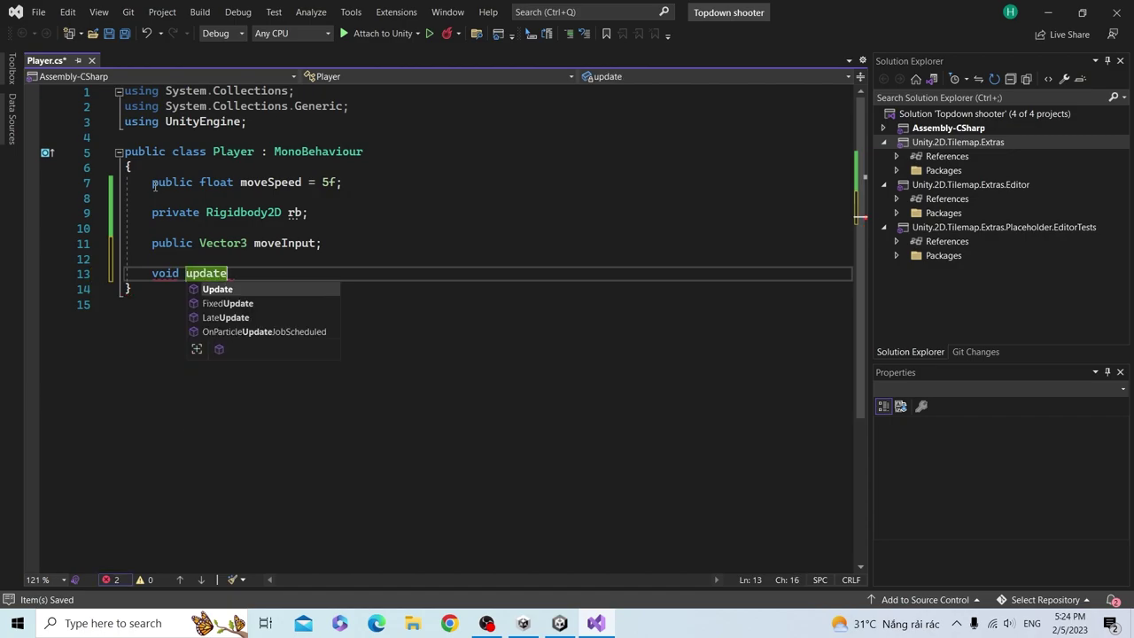
pyautogui.press('Tab')
pyautogui.hotkey('ctrl', 's')
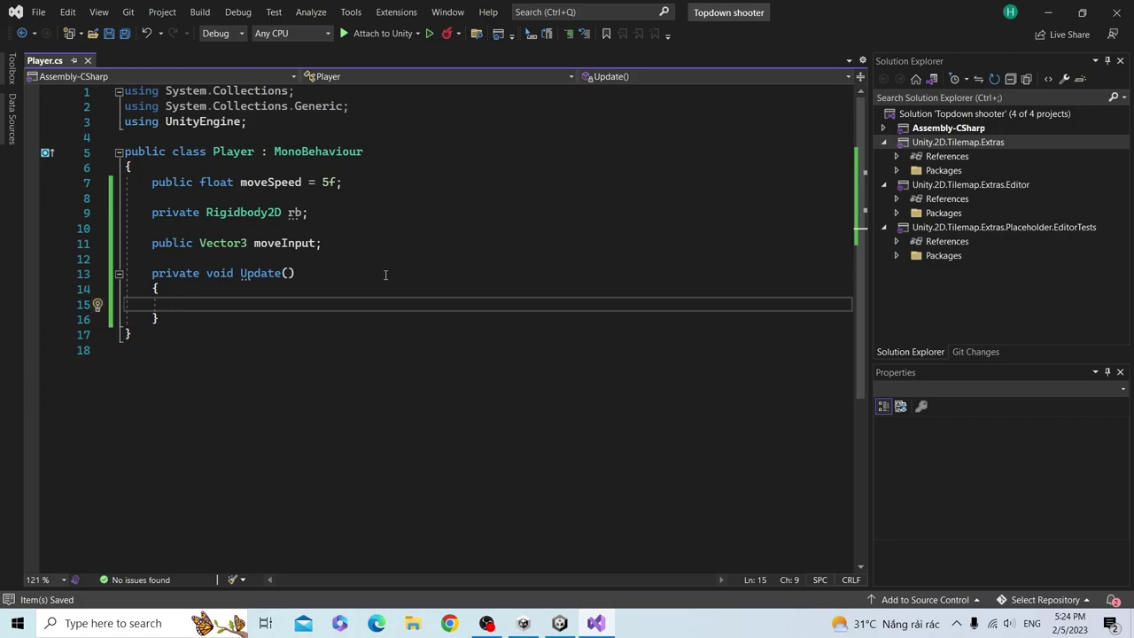
pyautogui.write('move')
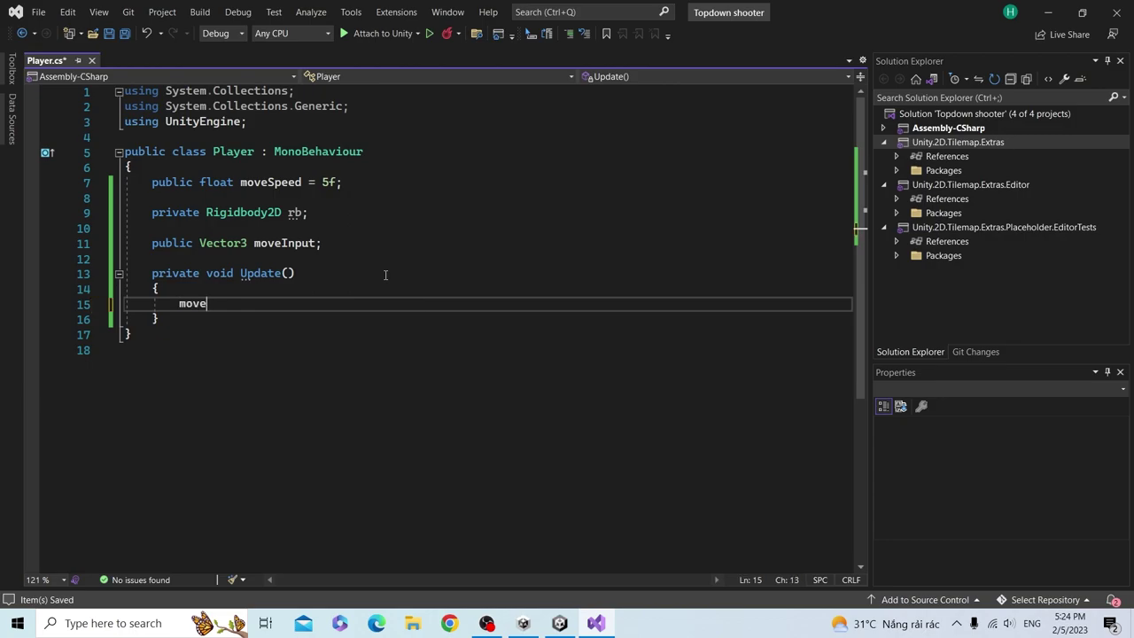
pyautogui.write('Input/')
pyautogui.write('.x = ')
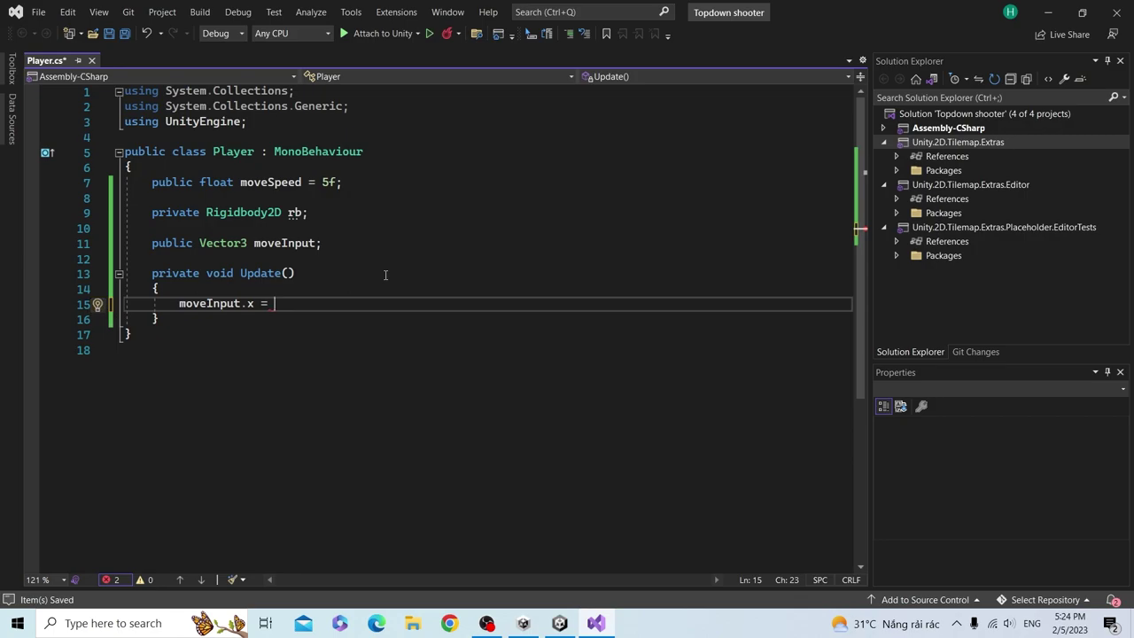
pyautogui.write('Inpu')
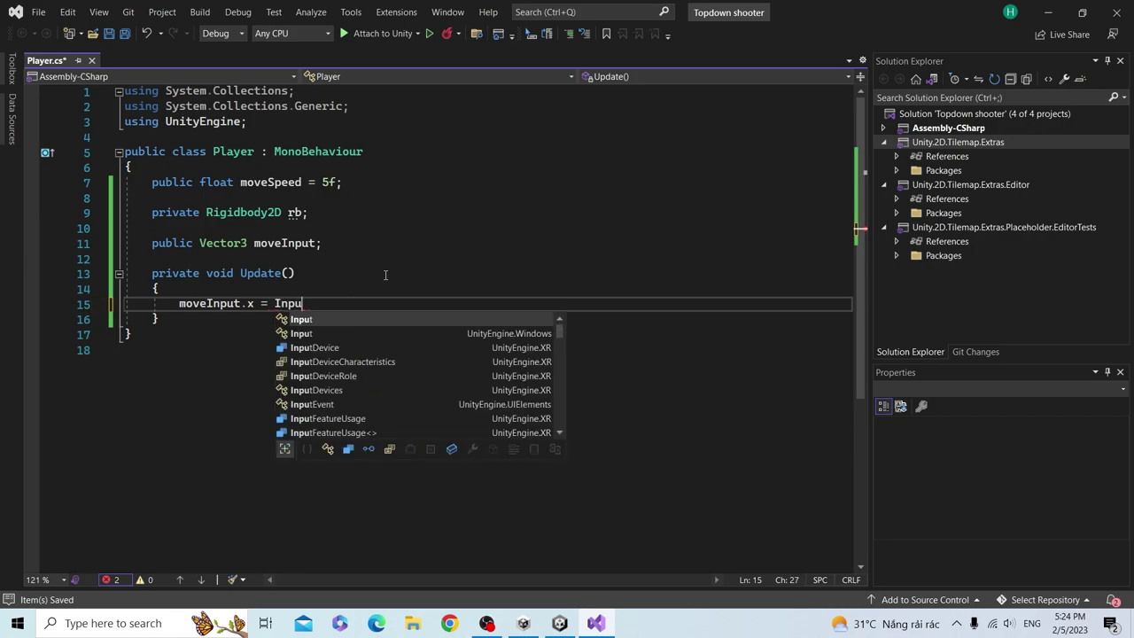
pyautogui.write('t.')
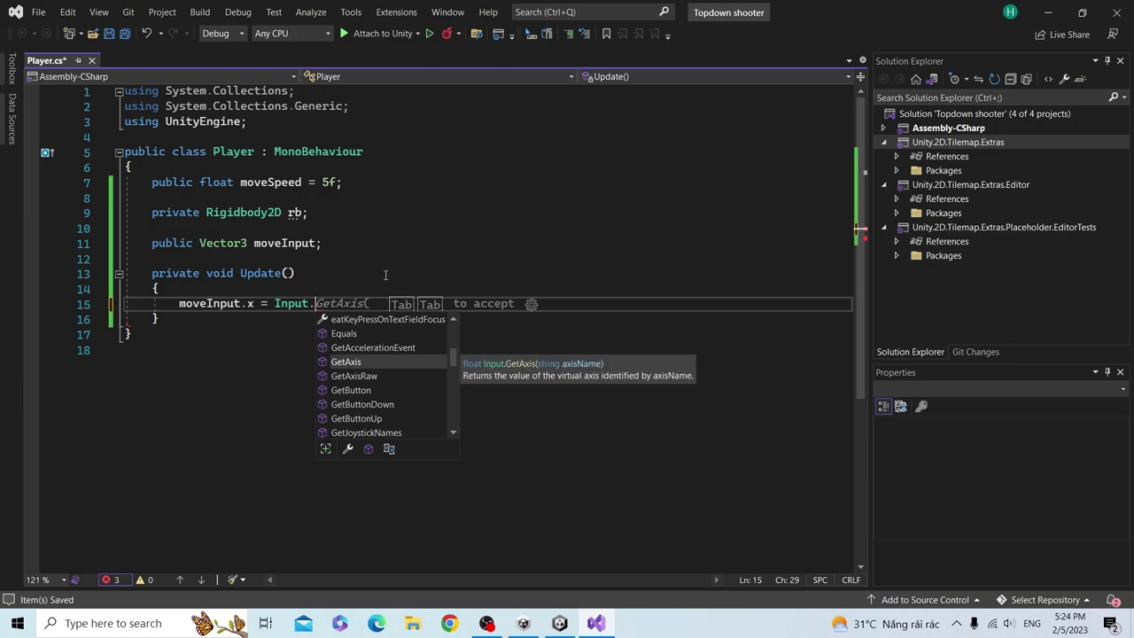
pyautogui.write('GetAxis(')
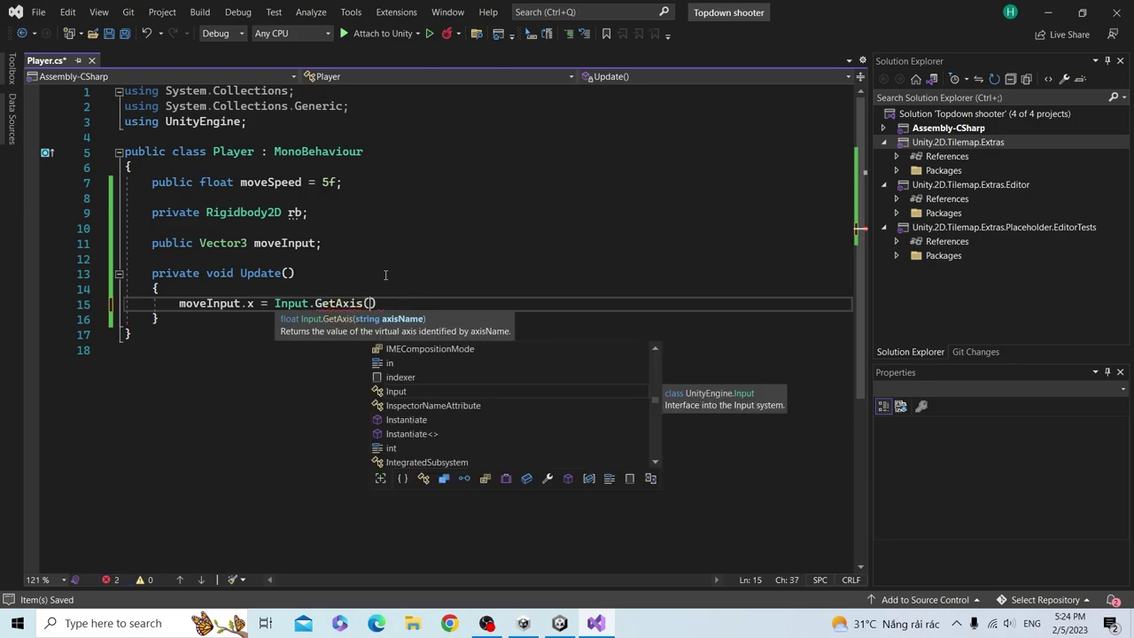
pyautogui.write('"')
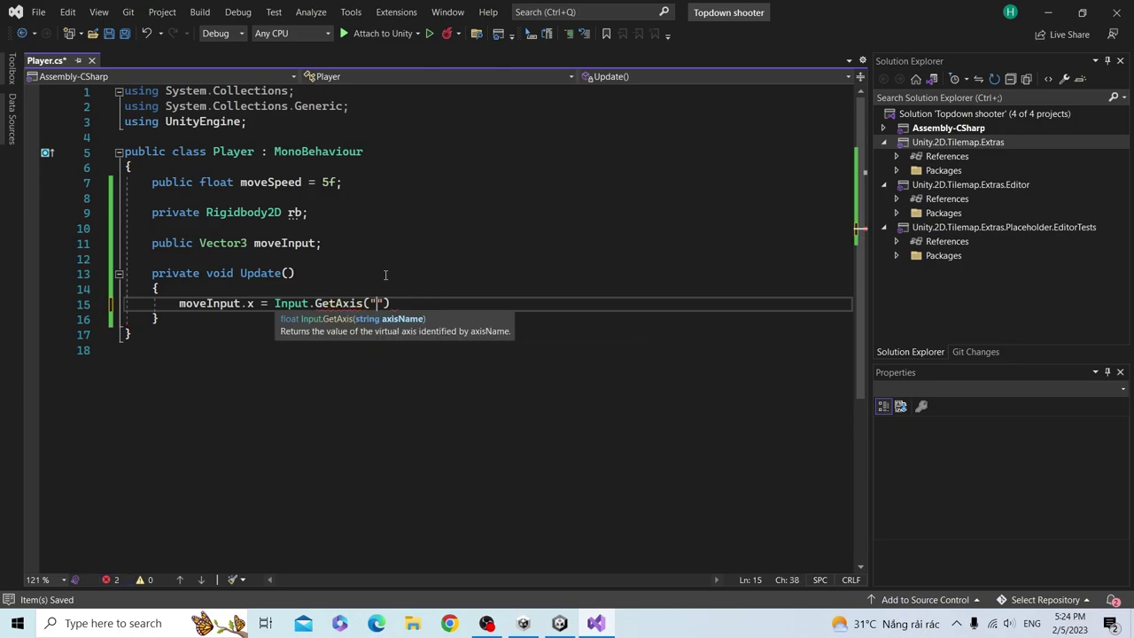
pyautogui.write('Horizontal");')
pyautogui.press('Return')
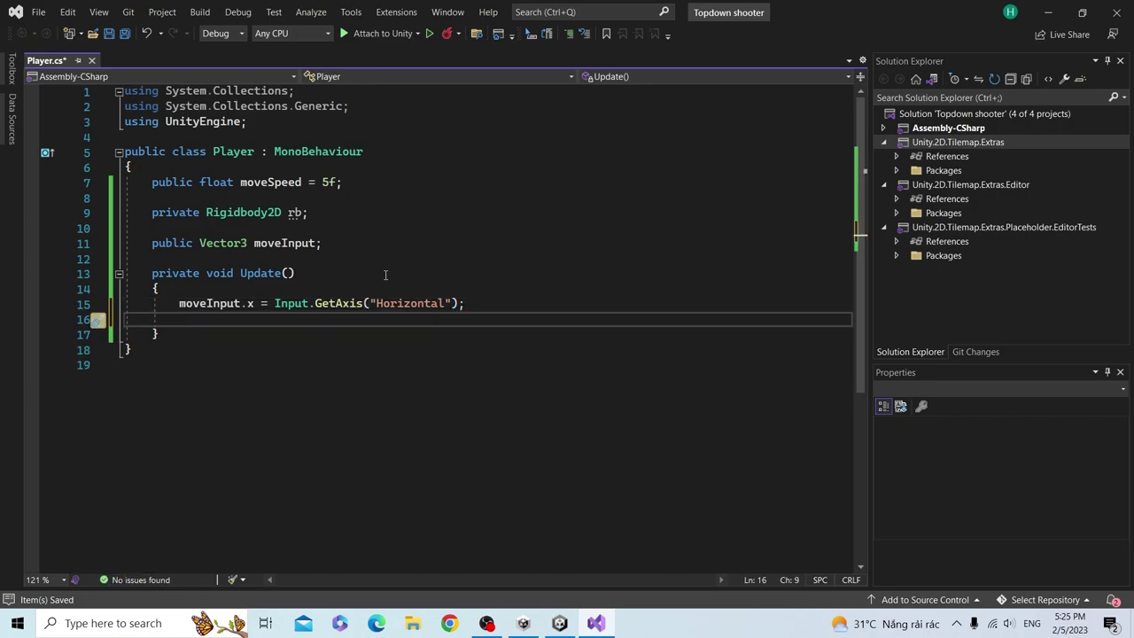
# - Add moveInput.y = Input.GetAxis("Vertical"); as the next line in Update
pyautogui.write('moveInput.')
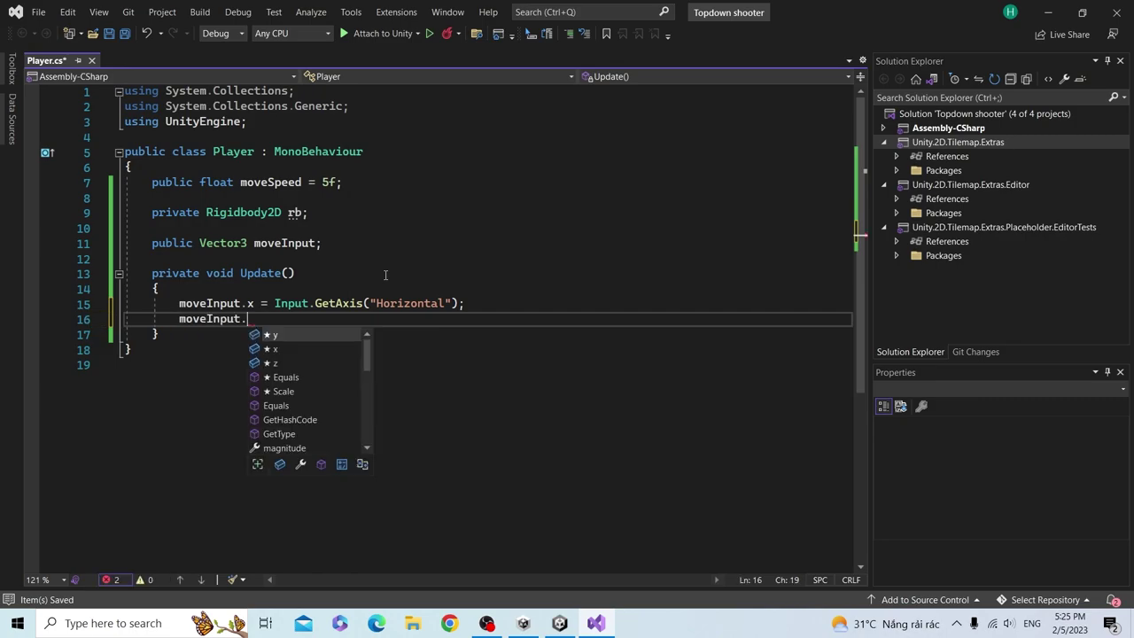
pyautogui.write('y =')
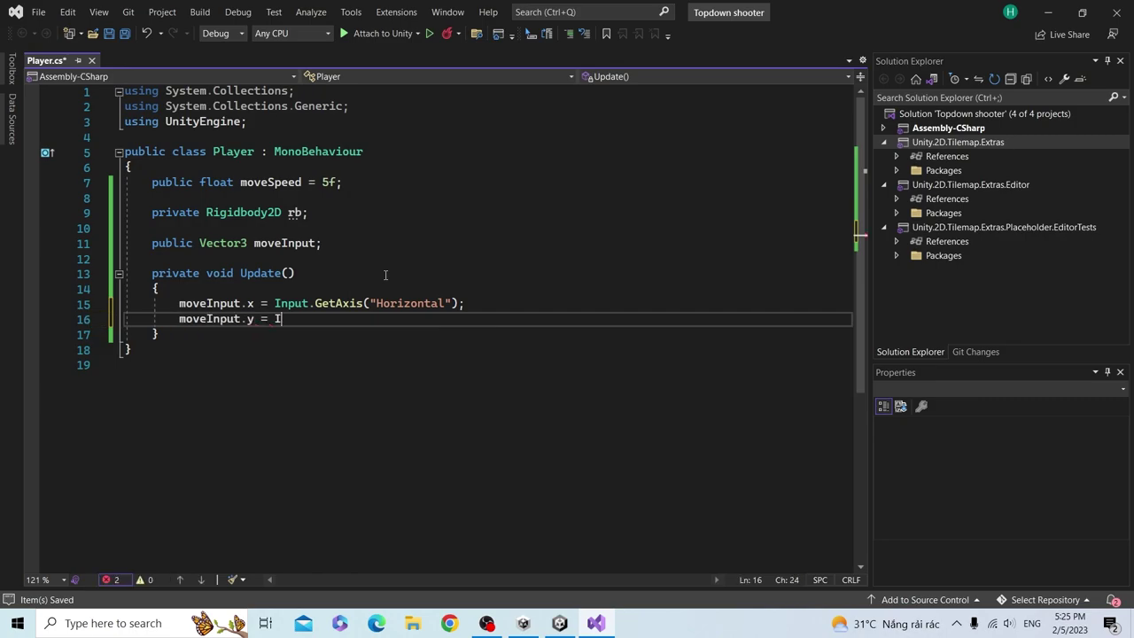
pyautogui.write(' Input.get')
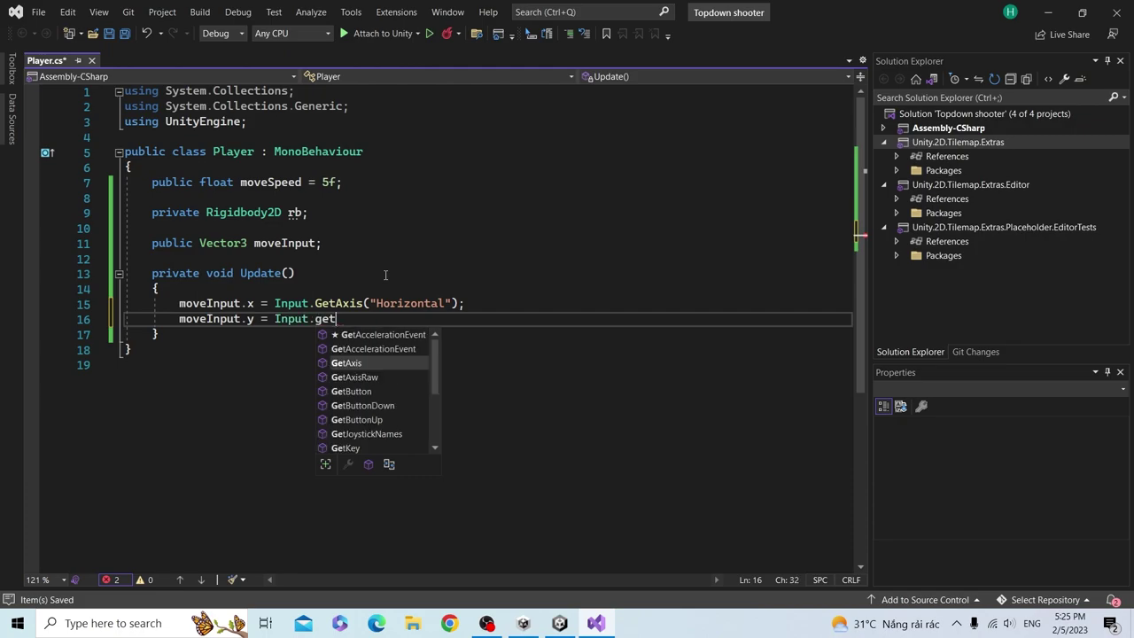
pyautogui.press('Tab')
pyautogui.write('("')
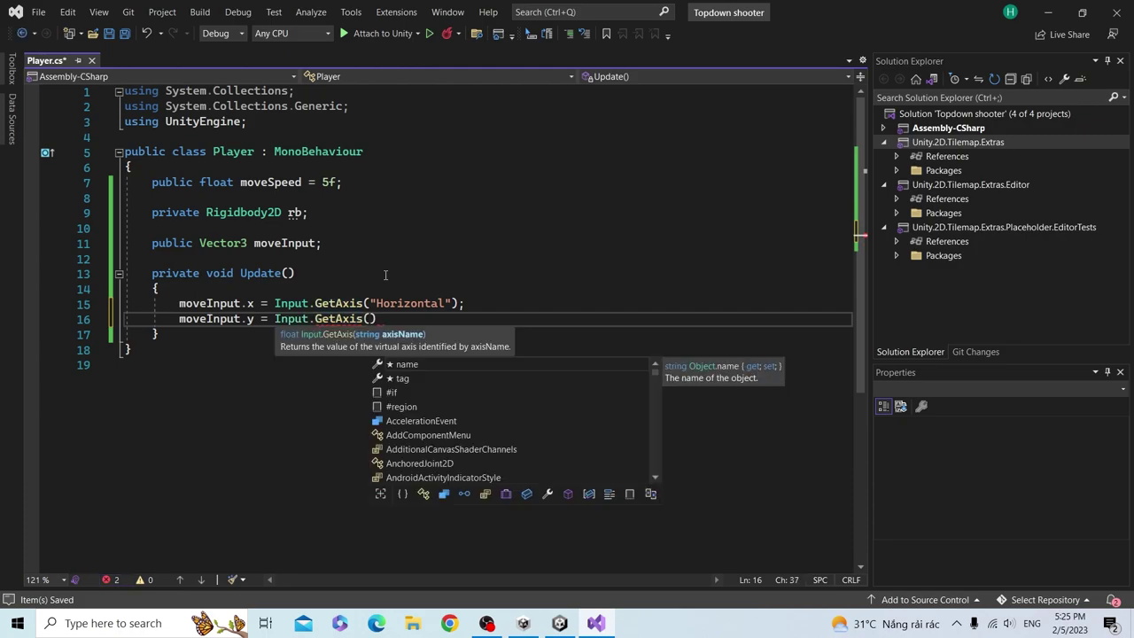
pyautogui.write('Ver')
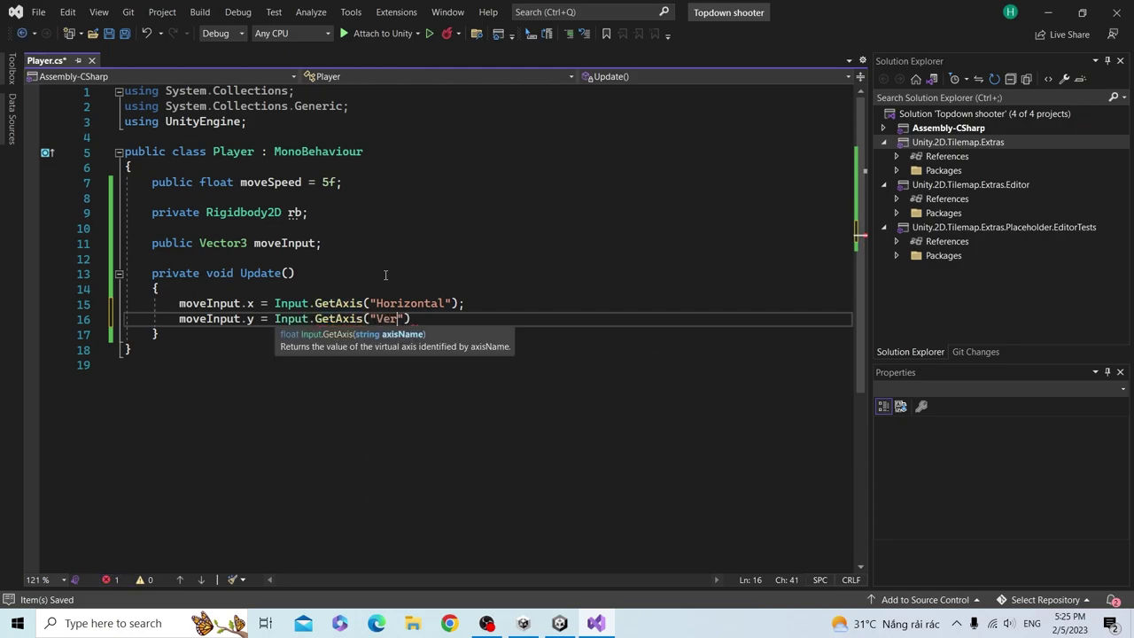
pyautogui.write('tical")\'')
pyautogui.press('BackSpace')
pyautogui.write(';')
pyautogui.press('Return')
pyautogui.press('Return')
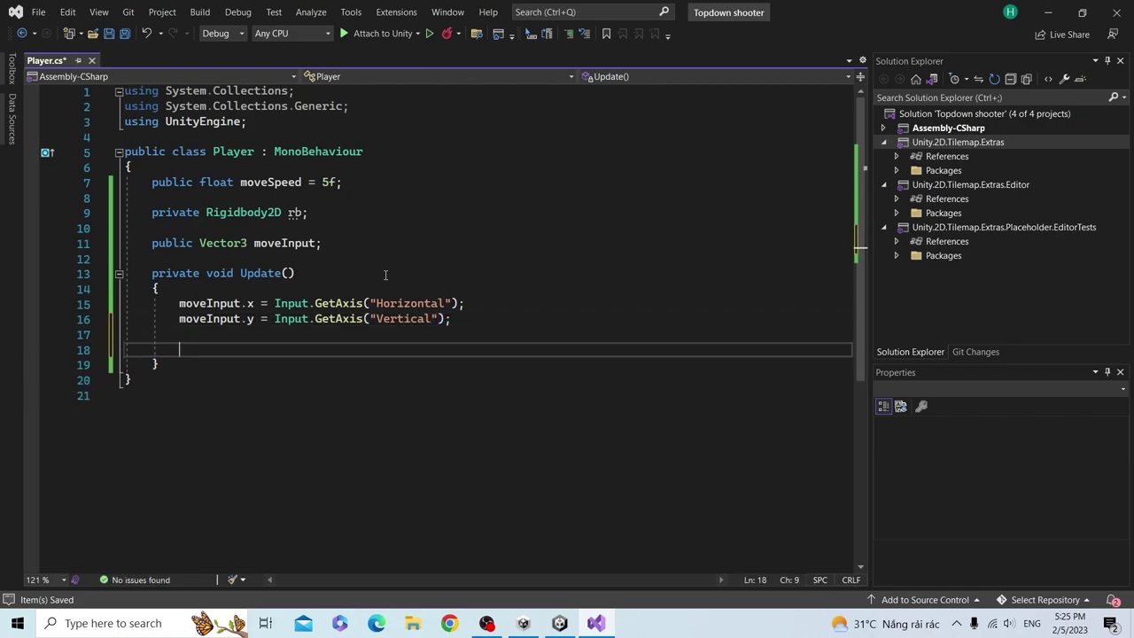
pyautogui.press('BackSpace')
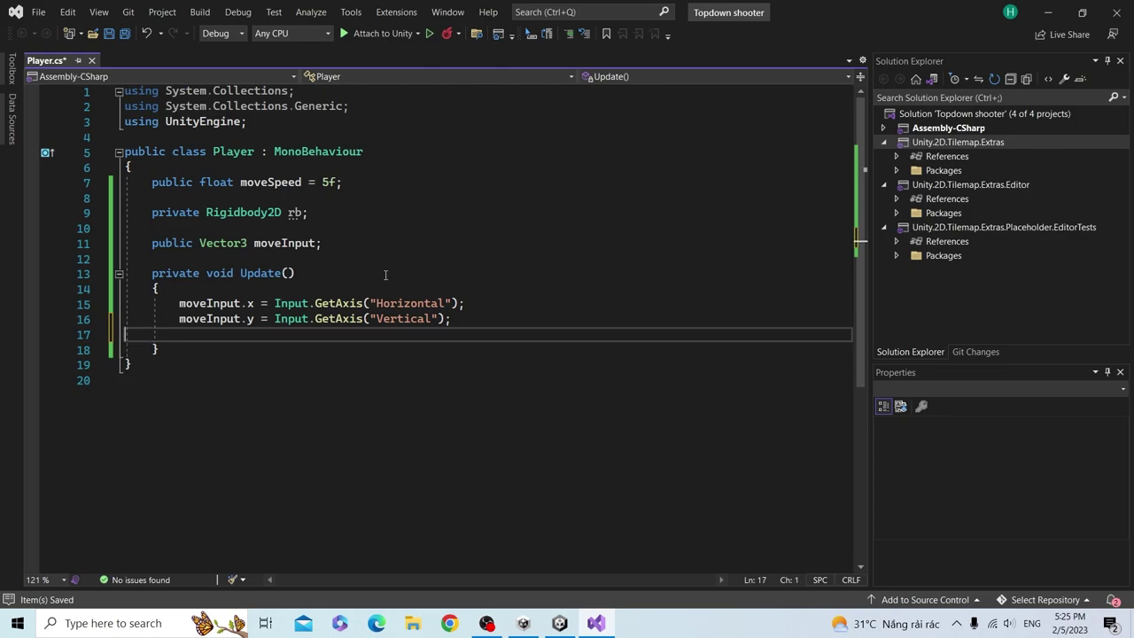
pyautogui.press('Tab')
pyautogui.press('Tab')
pyautogui.press('Tab')
# - Write 'transform.position += moveInput * moveSpeed * Time.deltaTime;' in Update
pyautogui.press('BackSpace')
pyautogui.write('transform.position =')
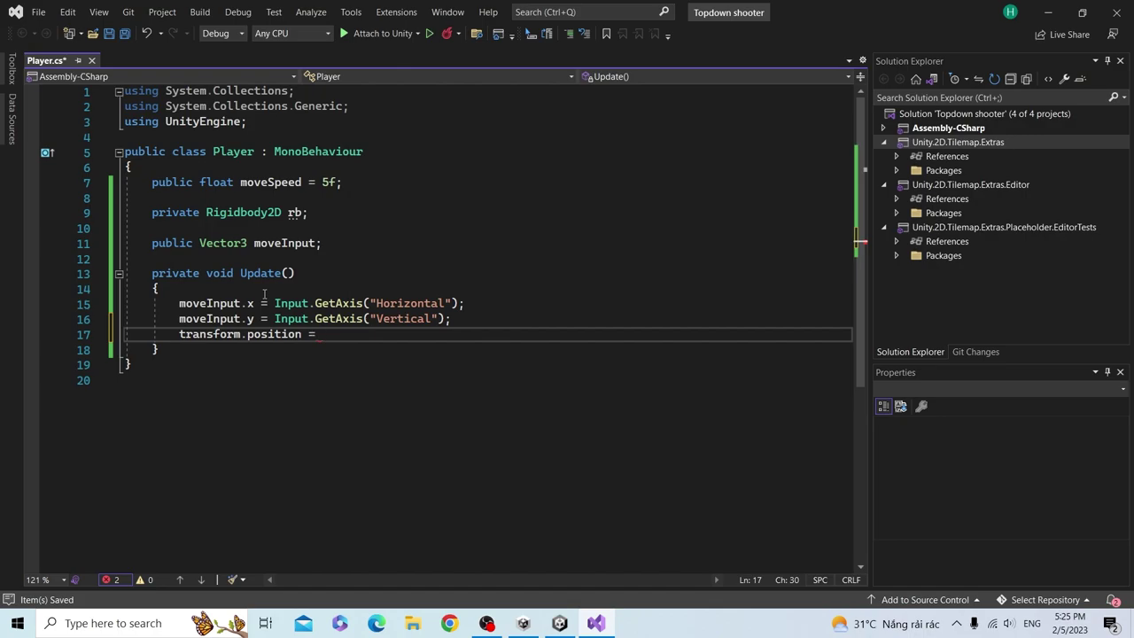
pyautogui.press('BackSpace')
pyautogui.press('BackSpace')
pyautogui.write('+= ')
pyautogui.write('move')
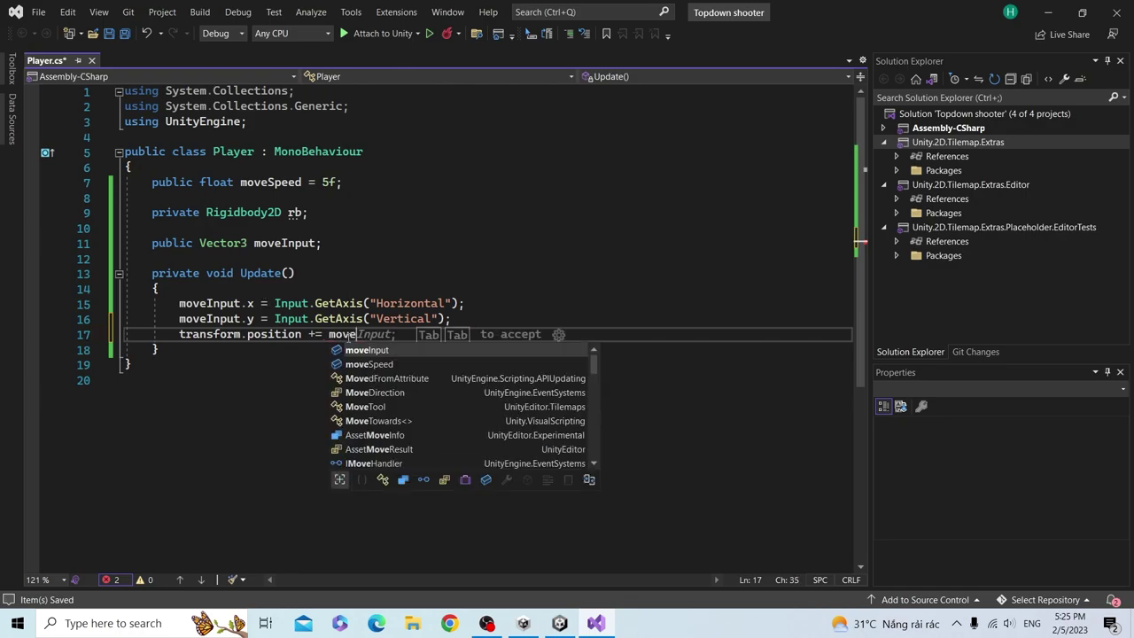
pyautogui.press('Tab')
pyautogui.write('* ')
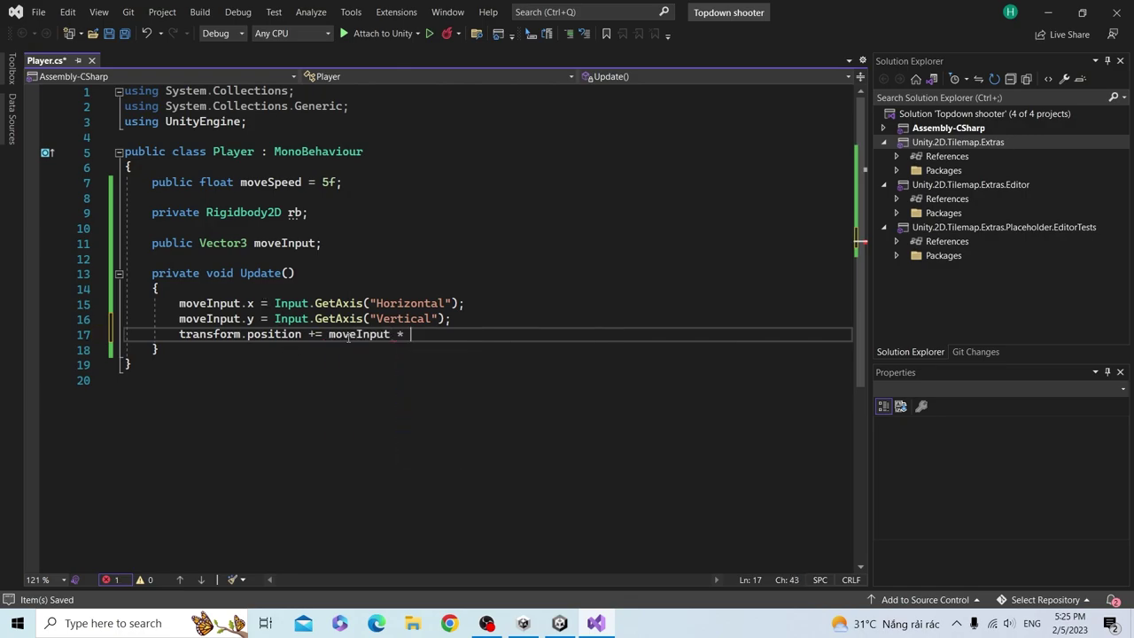
pyautogui.write('moveS')
pyautogui.press('Tab')
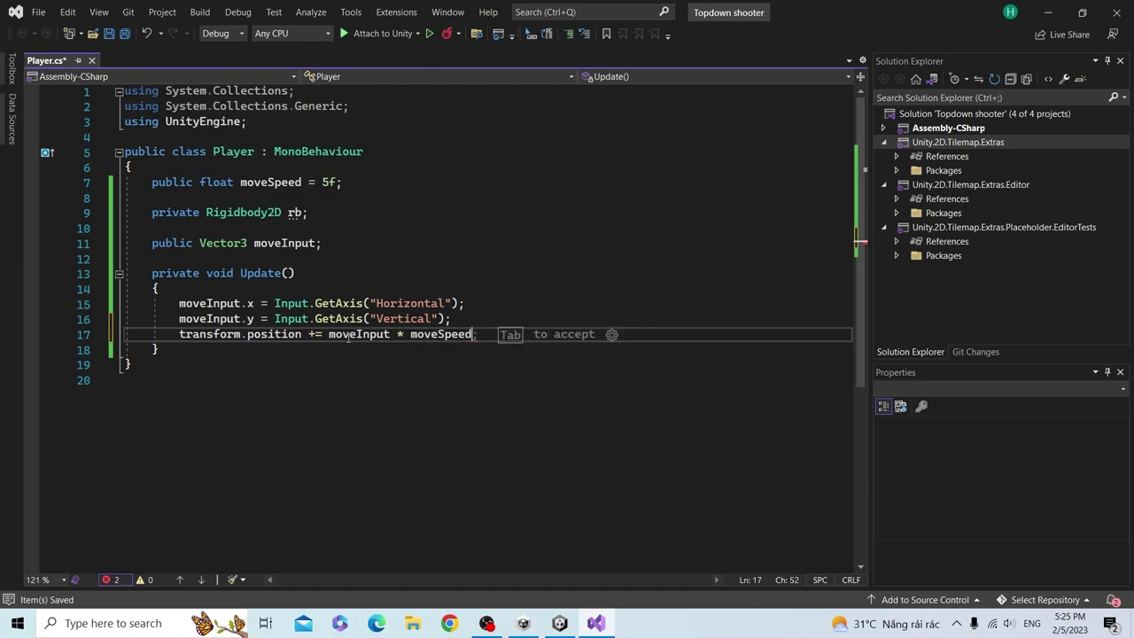
pyautogui.write('* Time.de')
pyautogui.press('Tab')
pyautogui.press('Up')
pyautogui.press('Up')
pyautogui.press('Up')
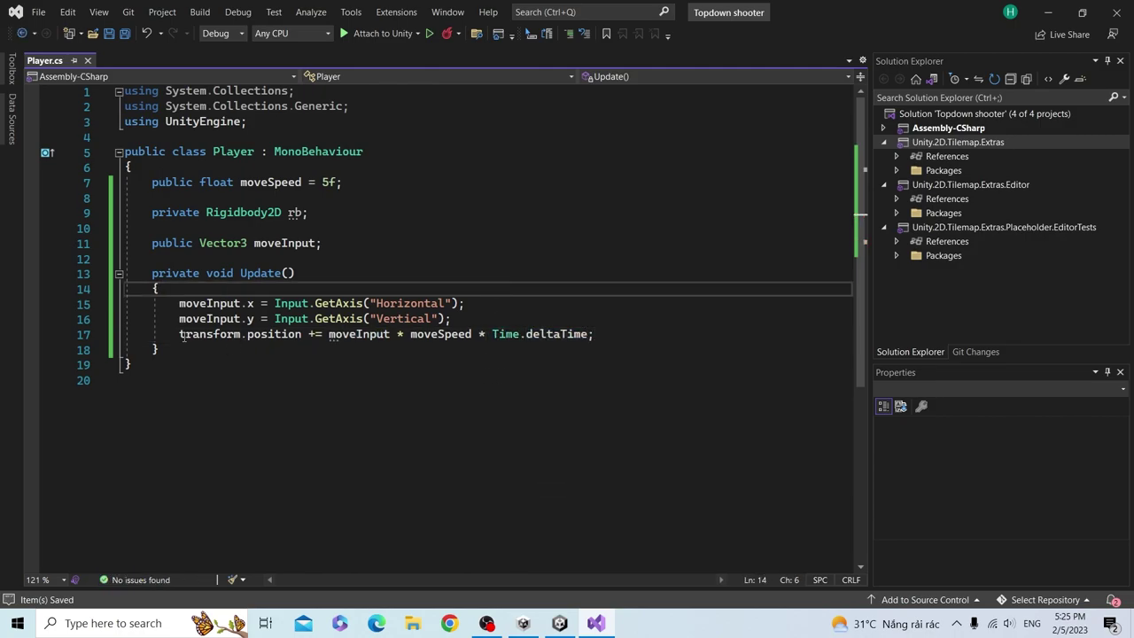
# - Highlight the movement statement and transform.position on line 17, then return to Unity
pyautogui.moveTo(180, 334); pyautogui.dragTo(594, 334)
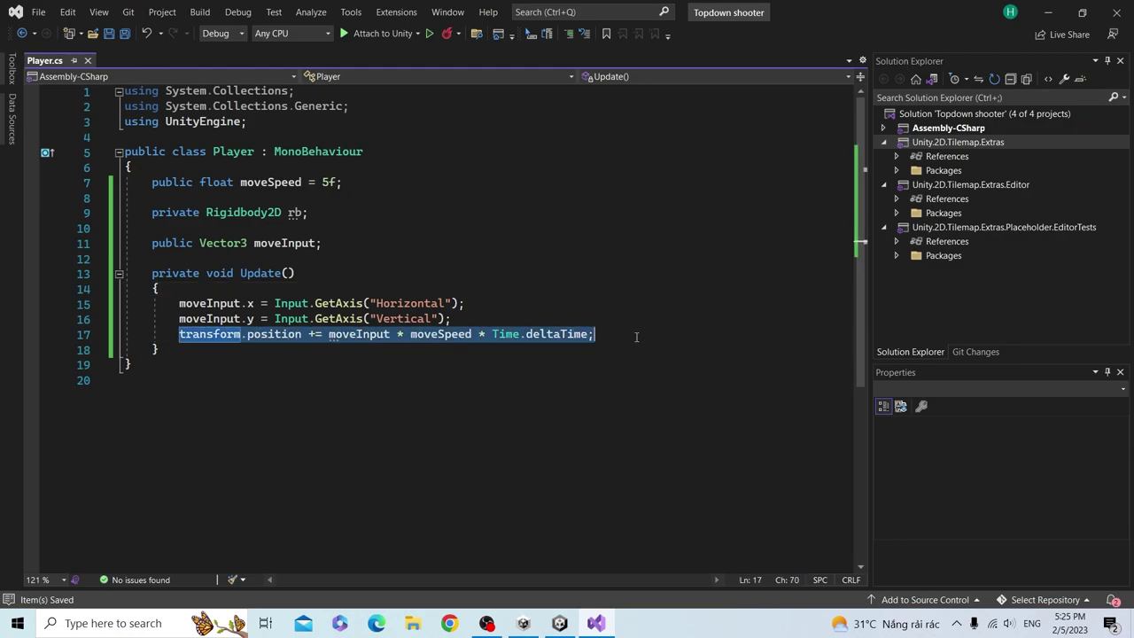
pyautogui.click(343, 374)
pyautogui.moveTo(180, 334); pyautogui.dragTo(301, 334)
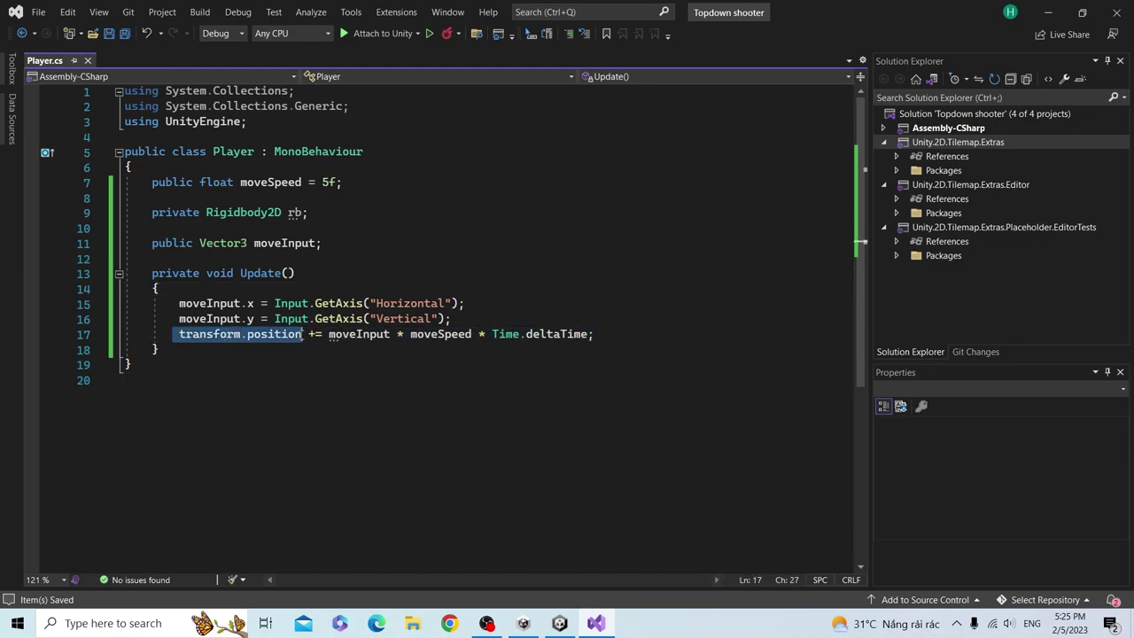
pyautogui.hotkey('alt', 'Tab')
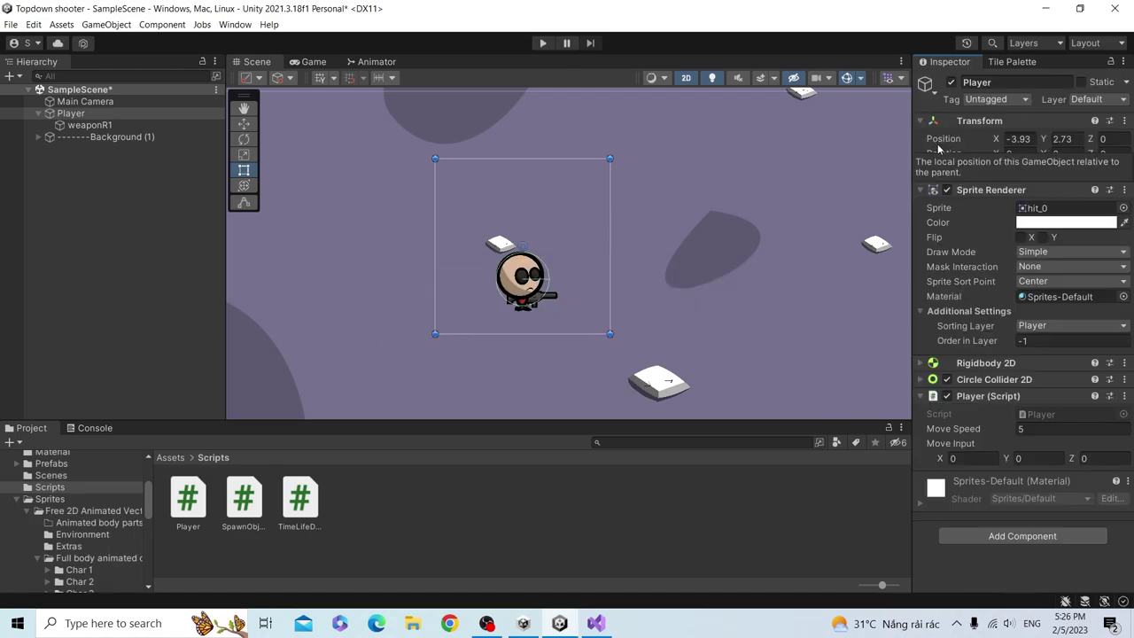
# - Zoom out in the Scene view to survey the map around the Player, then return to Visual Studio
pyautogui.scroll(-3, 456, 217)
pyautogui.scroll(-1, 503, 210)
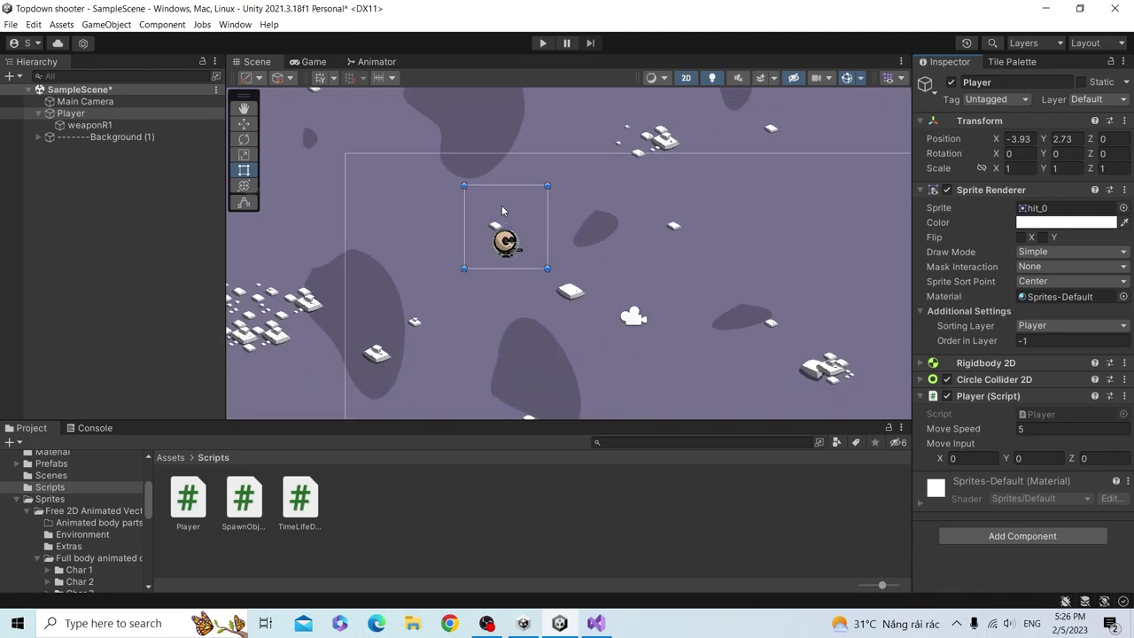
pyautogui.scroll(-1, 503, 210)
pyautogui.scroll(-1, 502, 210)
pyautogui.hotkey('alt', 'Tab')
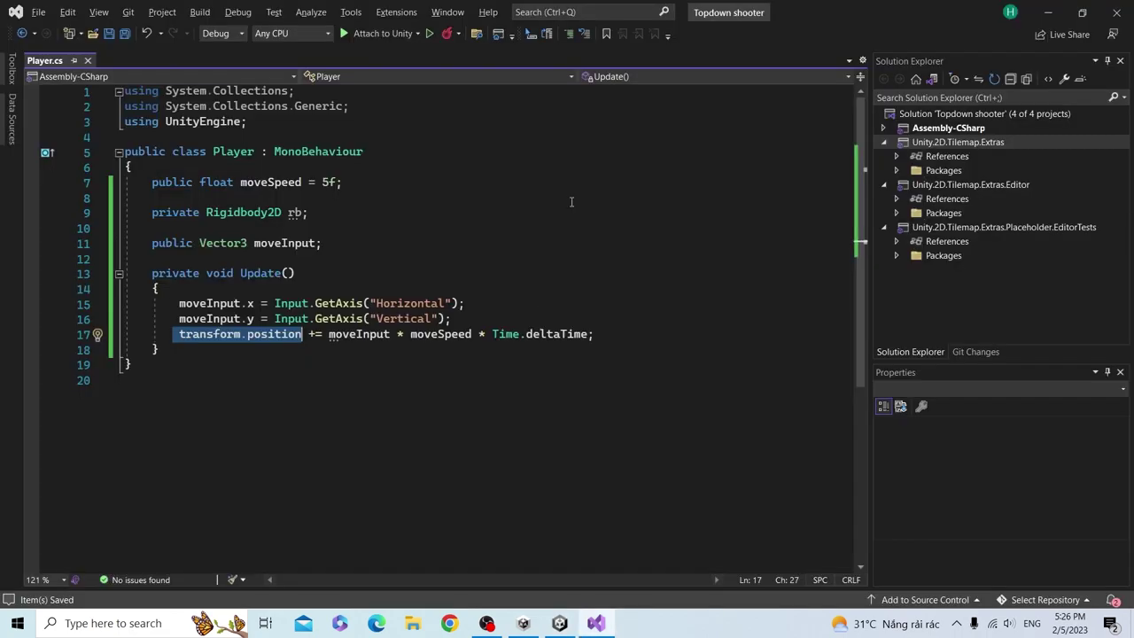
# - Highlight +=, moveInput and Time.deltaTime on line 17 in turn, then switch to Unity
pyautogui.doubleClick(316, 334)
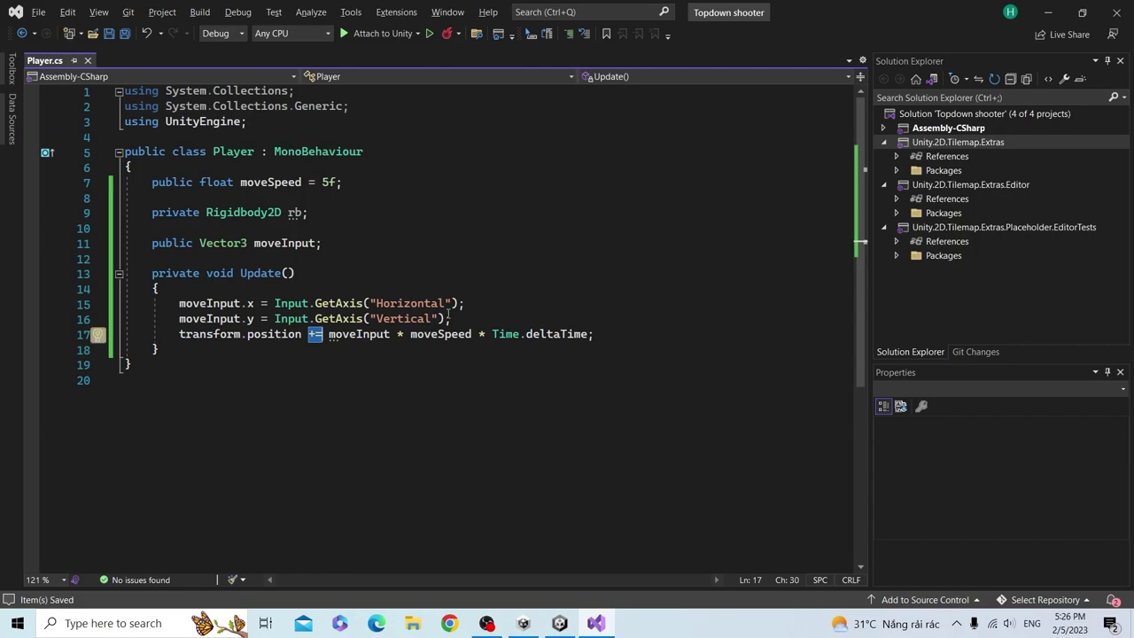
pyautogui.click(335, 319)
pyautogui.moveTo(328, 334); pyautogui.dragTo(389, 336)
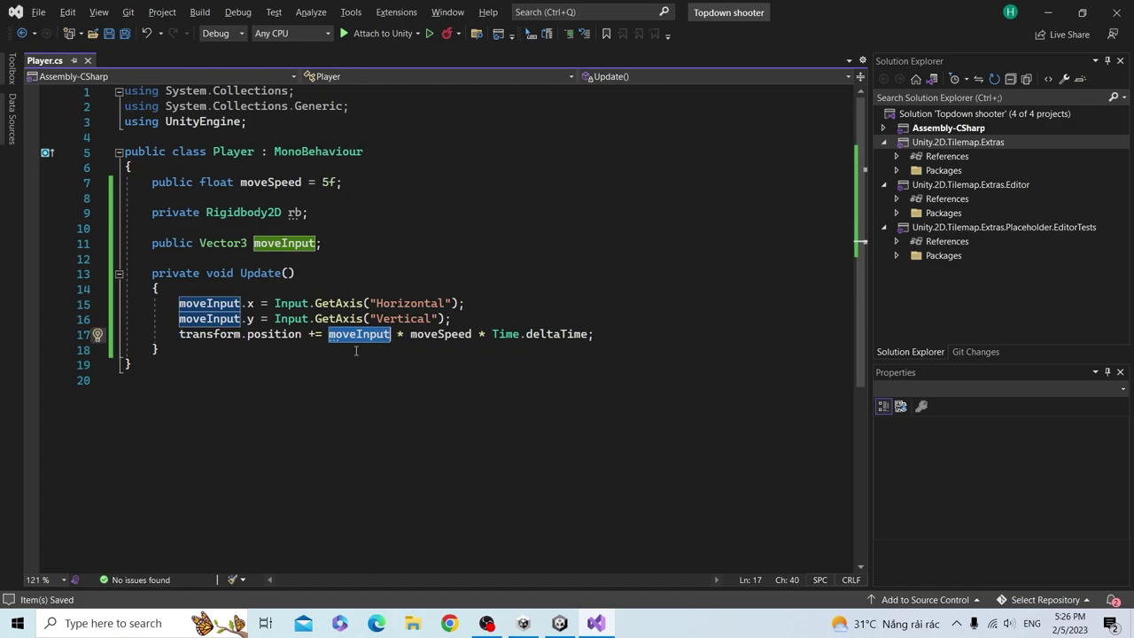
pyautogui.click(355, 347)
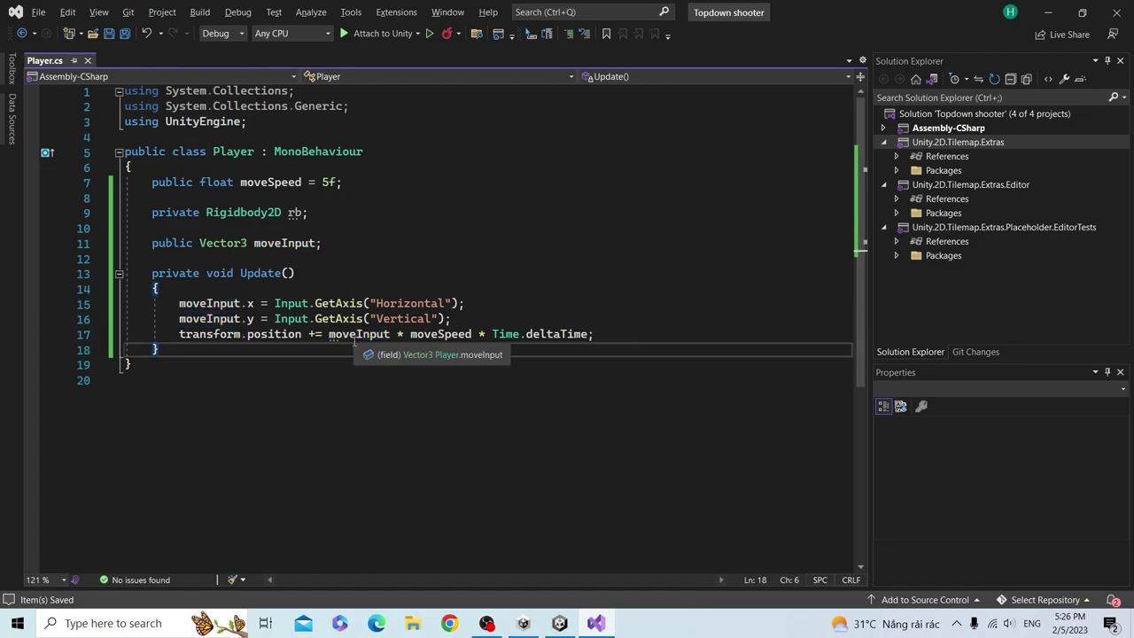
pyautogui.click(352, 339)
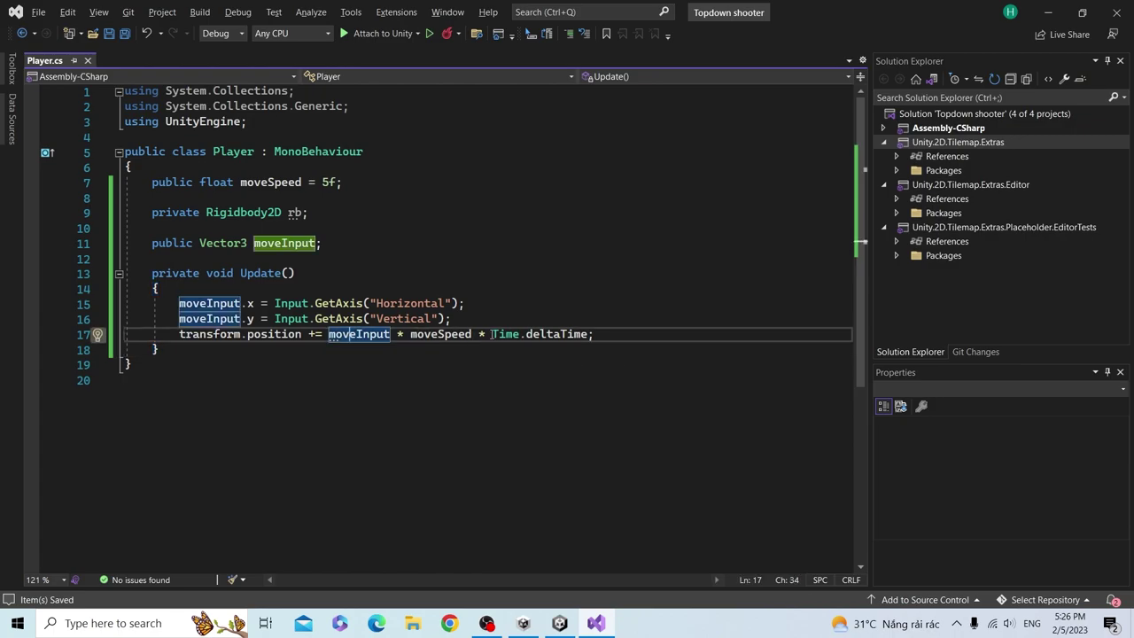
pyautogui.moveTo(492, 334); pyautogui.dragTo(591, 334)
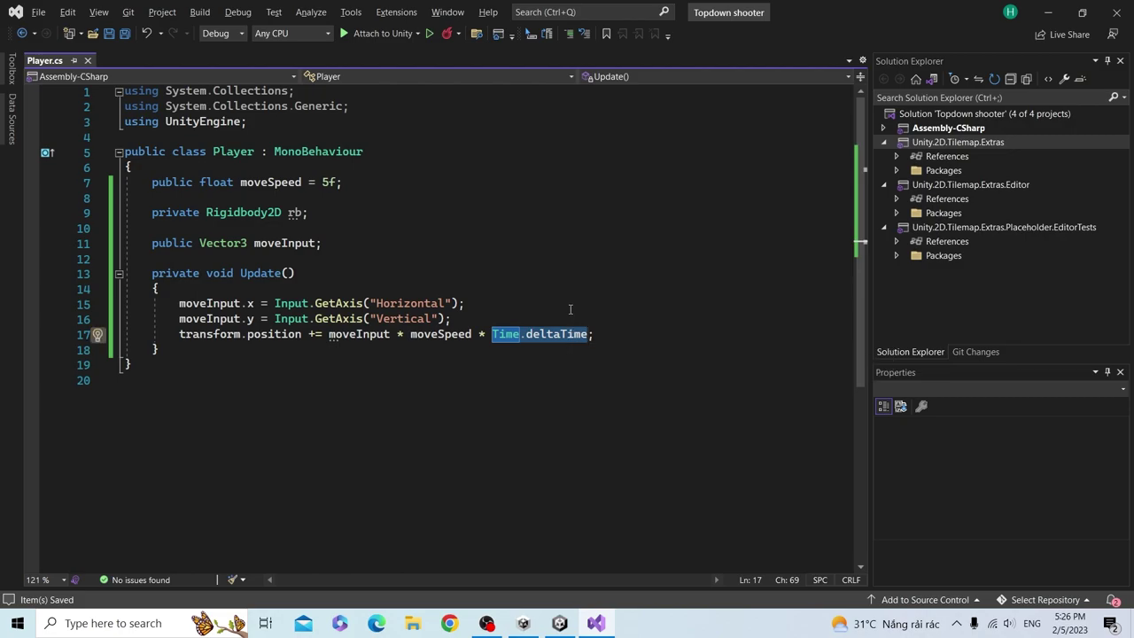
pyautogui.hotkey('alt', 'Tab')
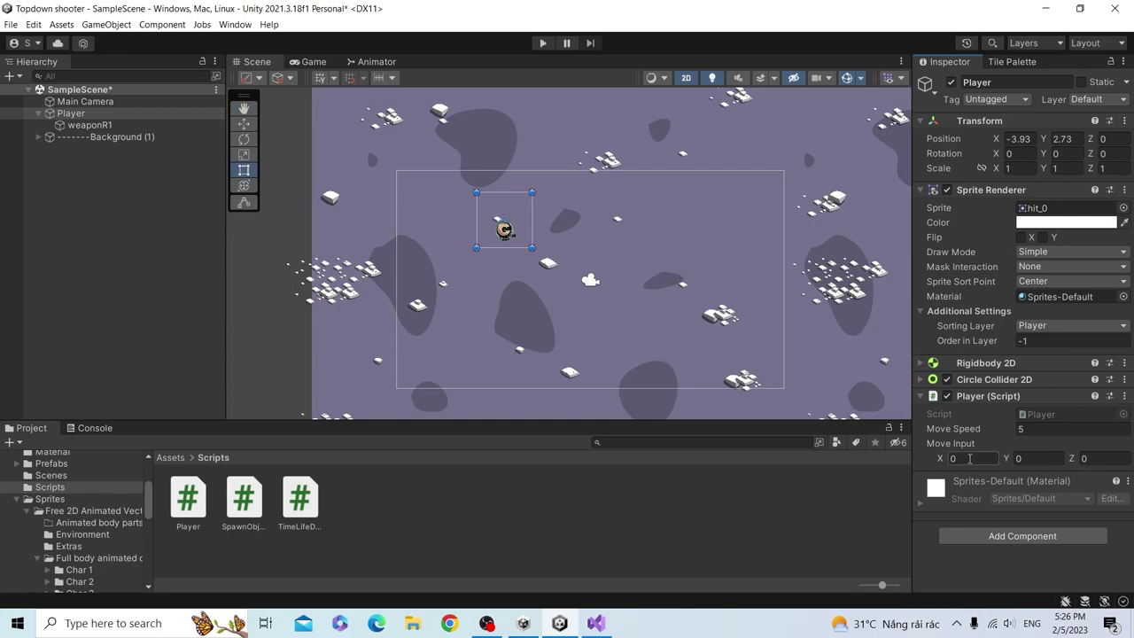
pyautogui.press('t')
pyautogui.hotkey('alt', 'Tab')
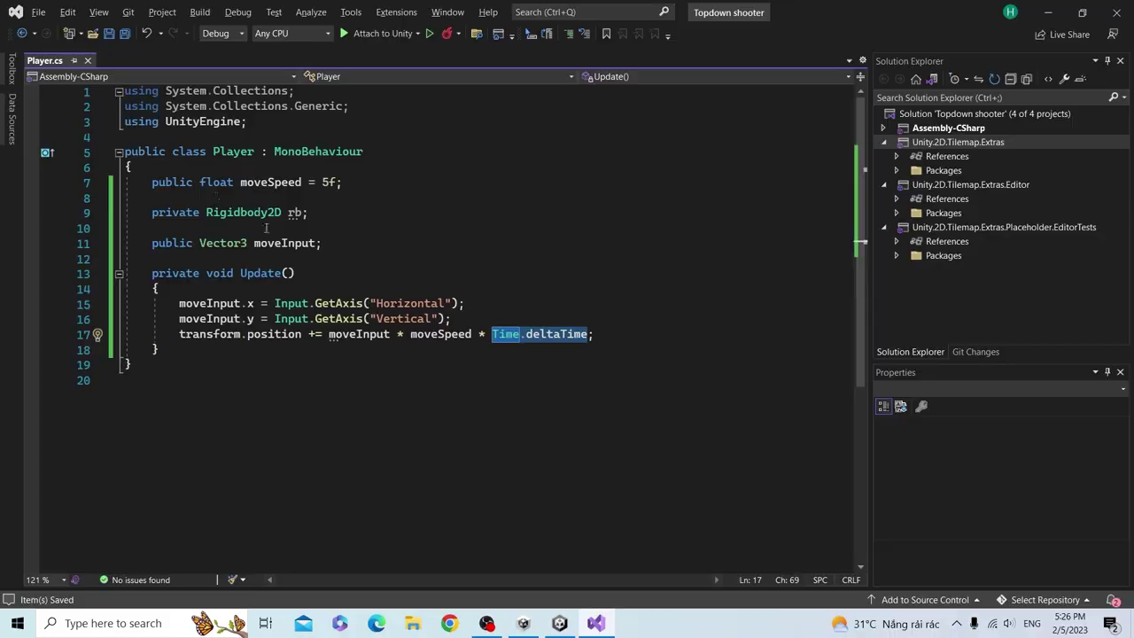
pyautogui.hotkey('alt', 'Tab')
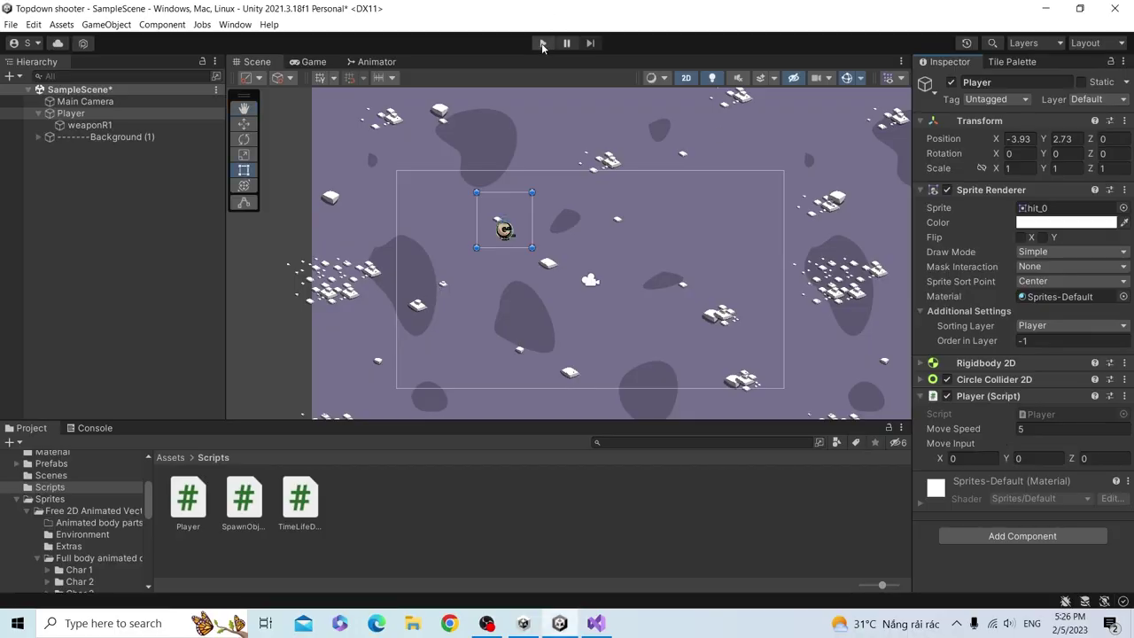
pyautogui.click(542, 44)
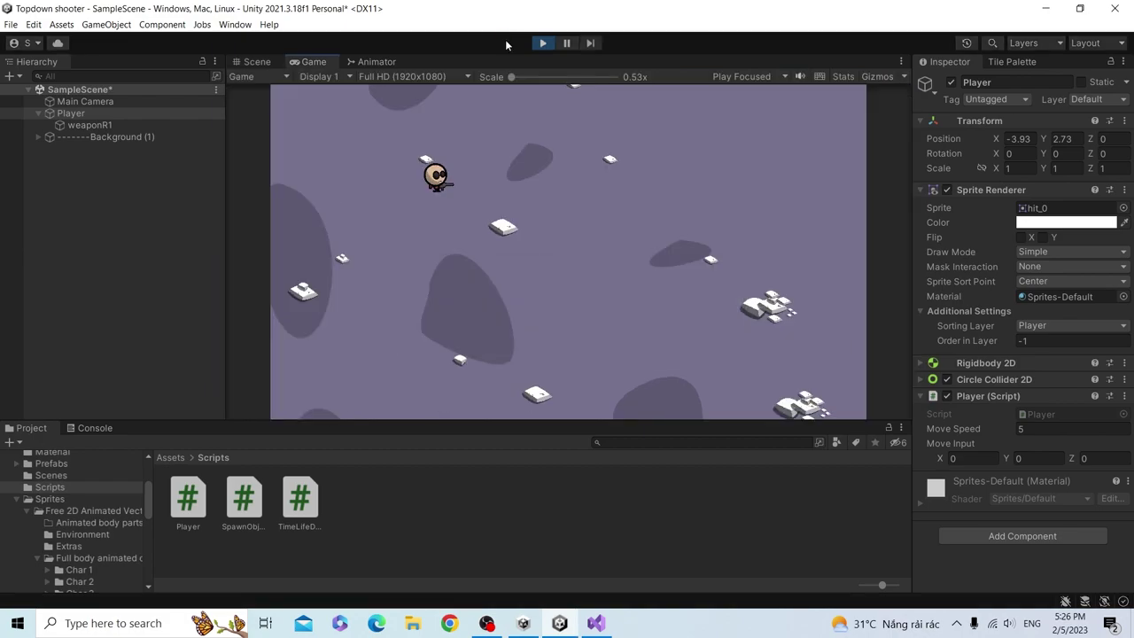
pyautogui.press('d')
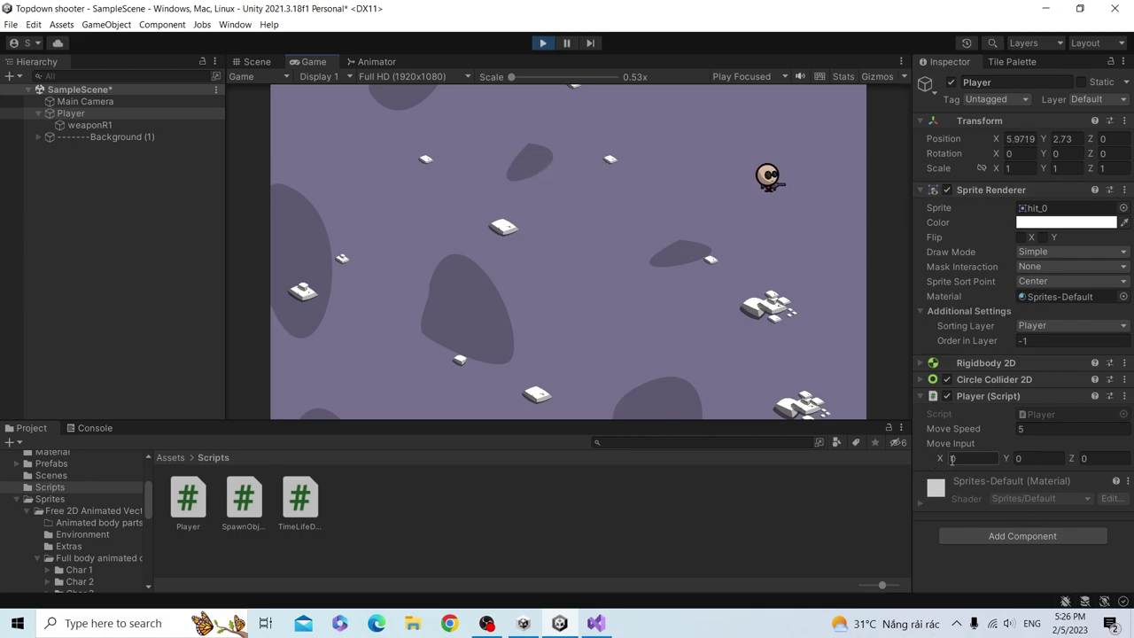
pyautogui.press('d')
pyautogui.press('a')
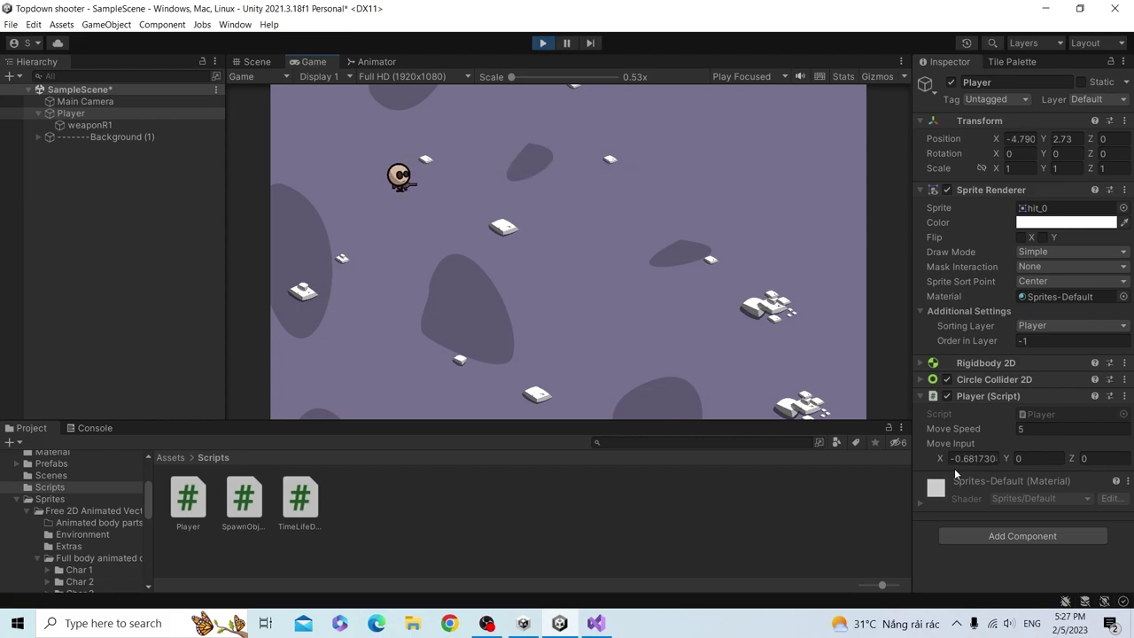
pyautogui.press('s')
pyautogui.press('d')
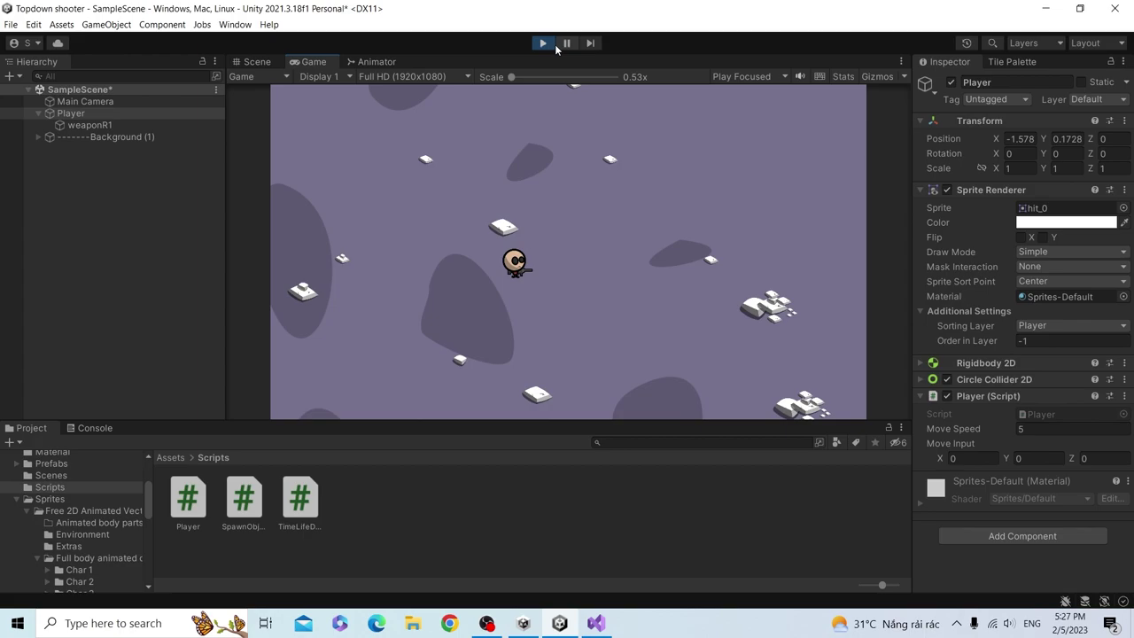
pyautogui.click(543, 44)
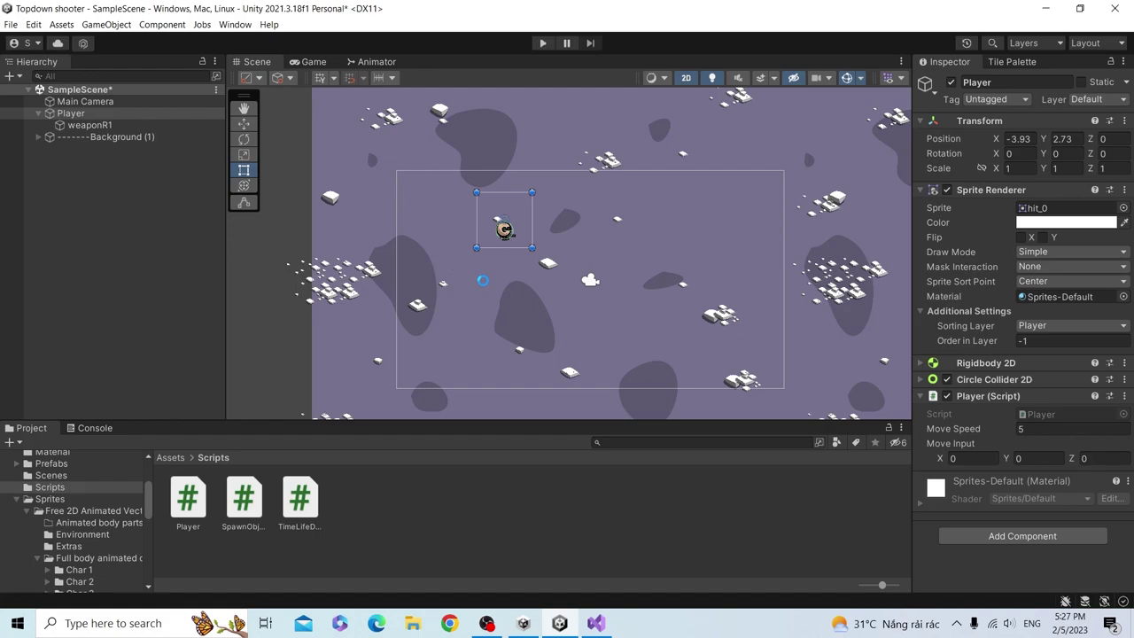
pyautogui.hotkey('alt', 'Tab')
# - Highlight the Input.GetAxis call and its "Horizontal" axis name on line 15
pyautogui.moveTo(274, 304); pyautogui.dragTo(454, 303)
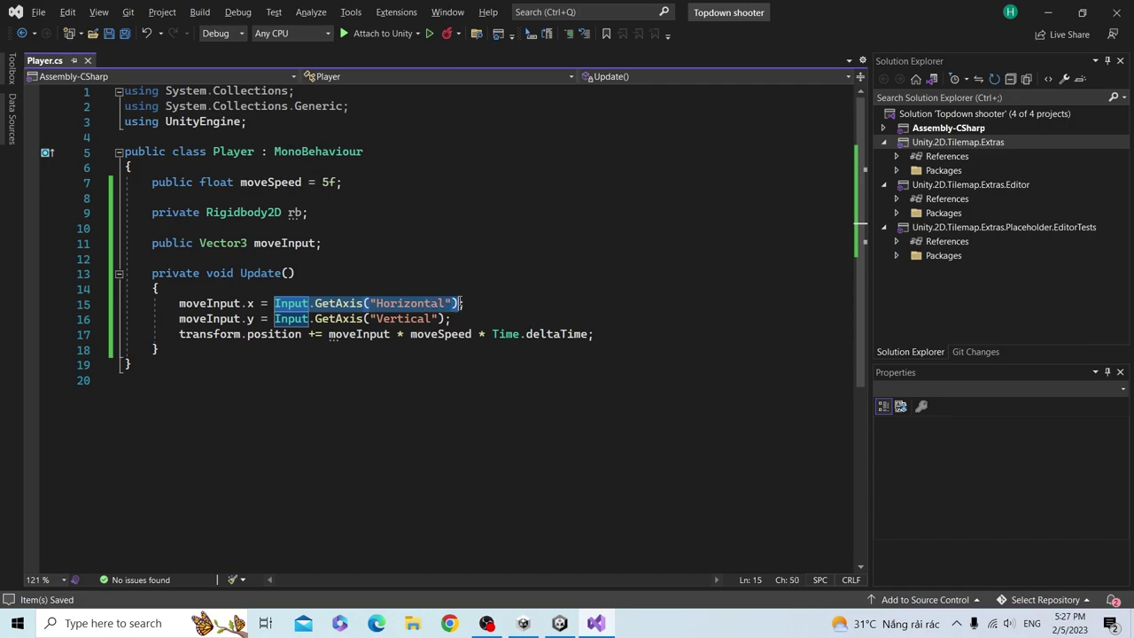
pyautogui.click(454, 303)
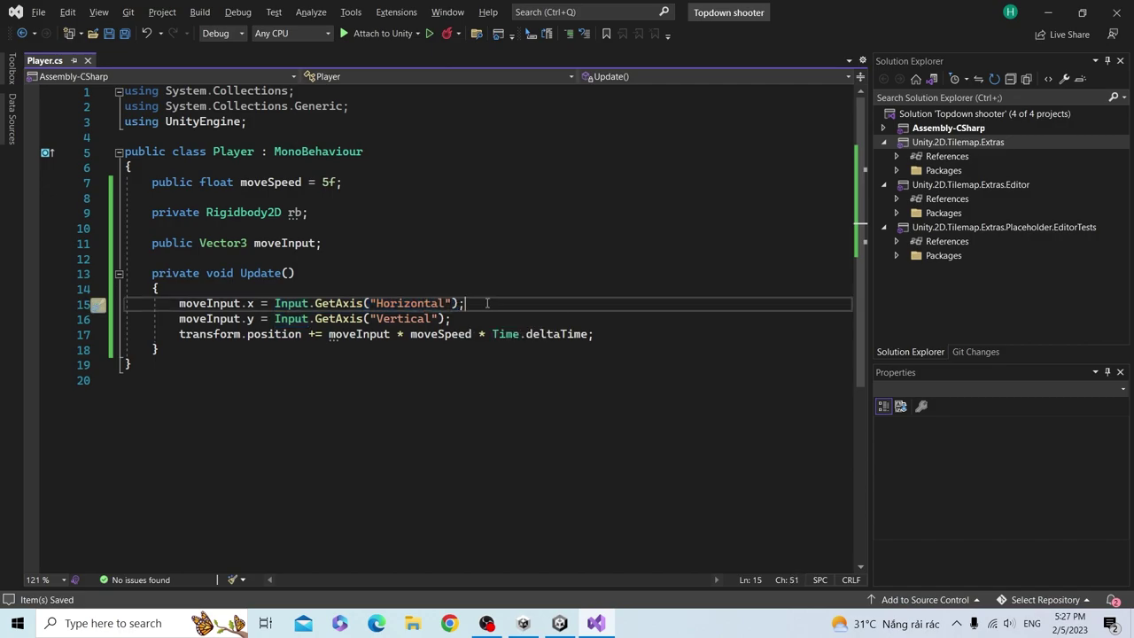
pyautogui.moveTo(478, 303); pyautogui.dragTo(288, 303)
pyautogui.click(275, 303)
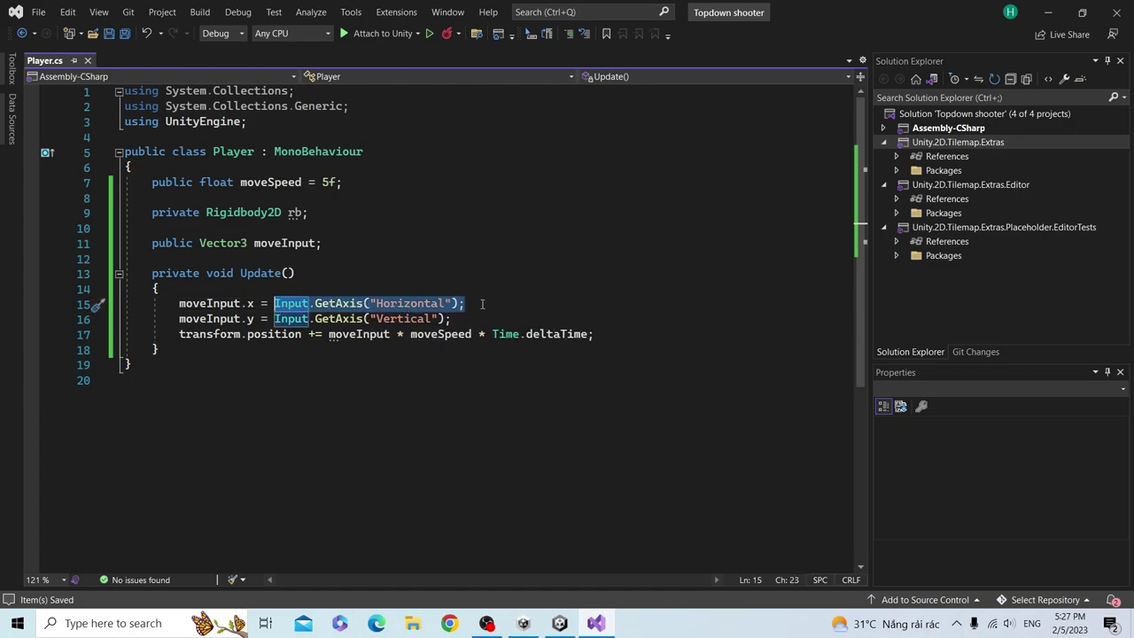
pyautogui.press('End')
pyautogui.click(274, 303)
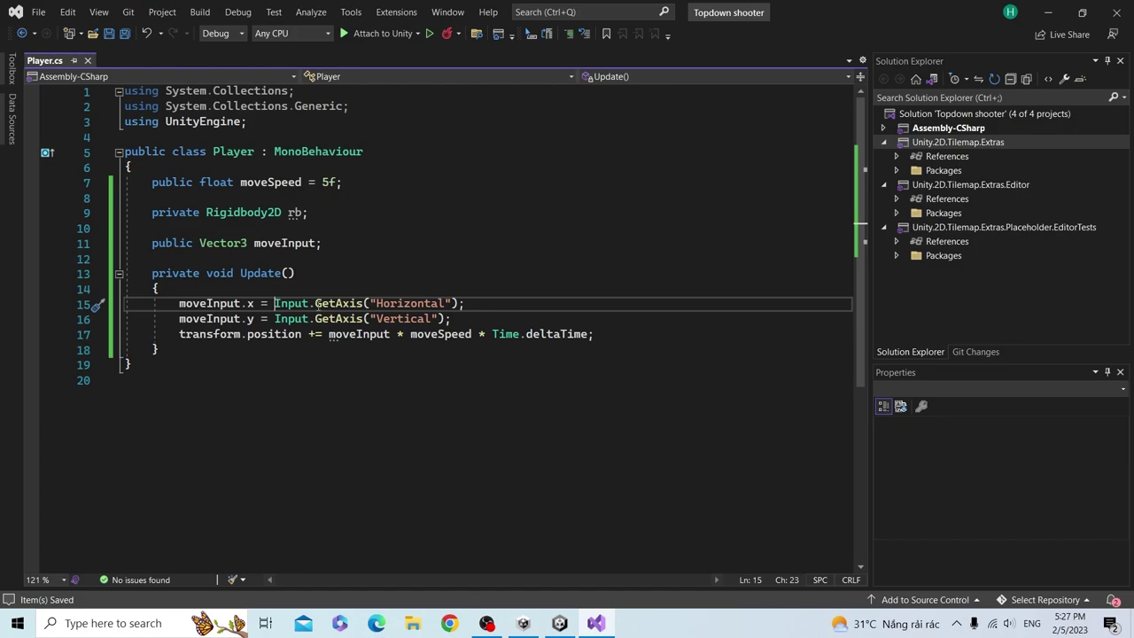
pyautogui.moveTo(451, 305); pyautogui.dragTo(370, 303)
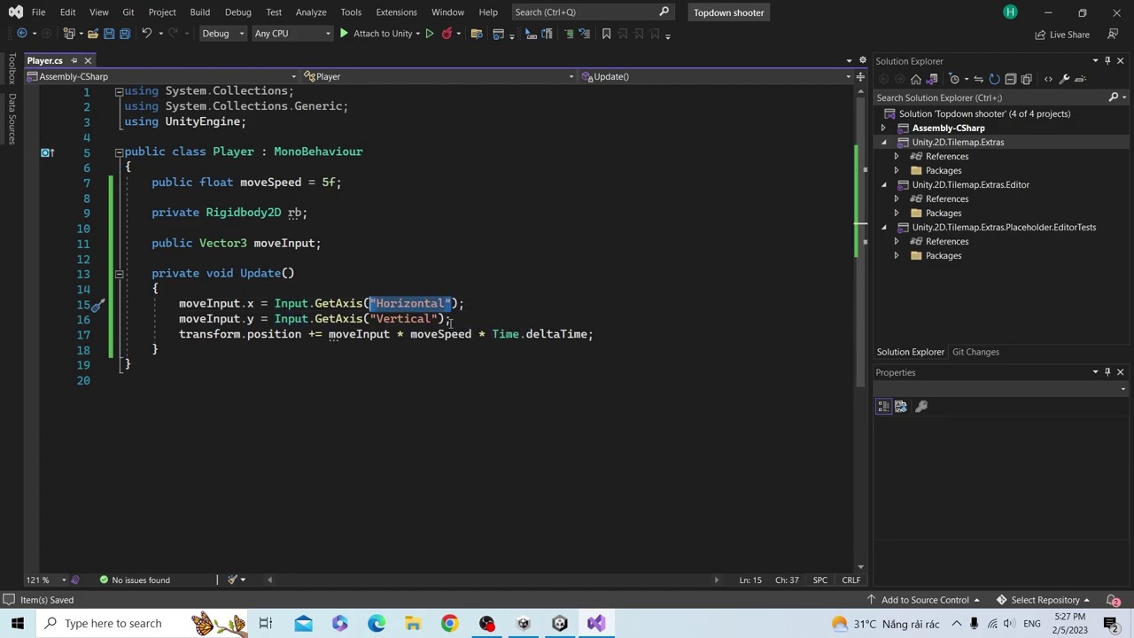
pyautogui.click(418, 303)
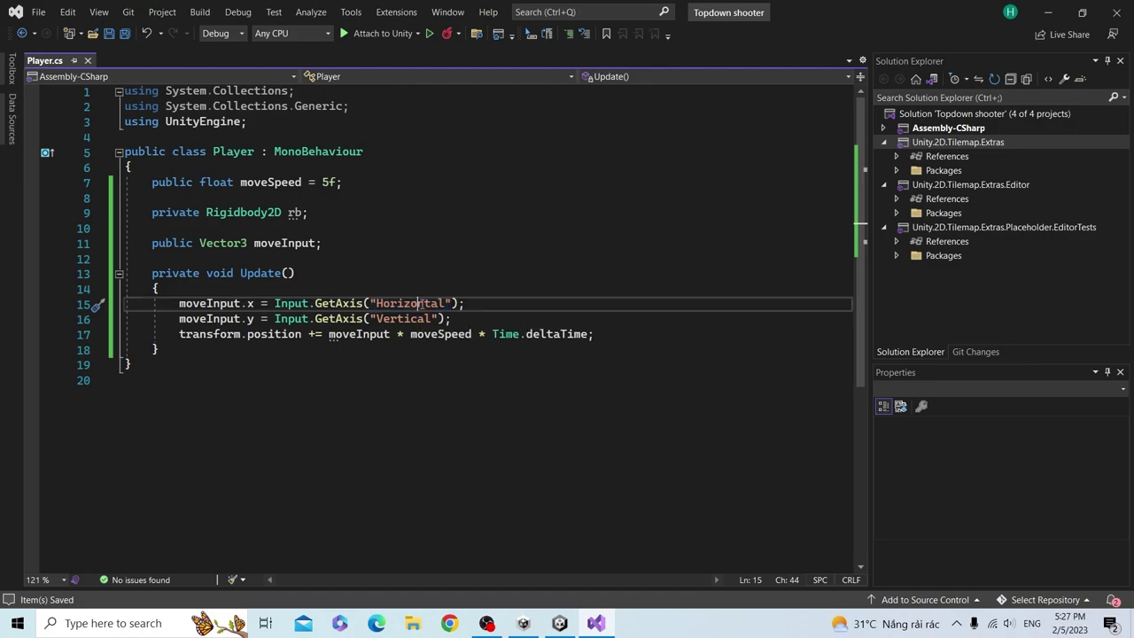
# - Type KeyCode.D on a new line, delete it again, and return to Unity
pyautogui.press('Return')
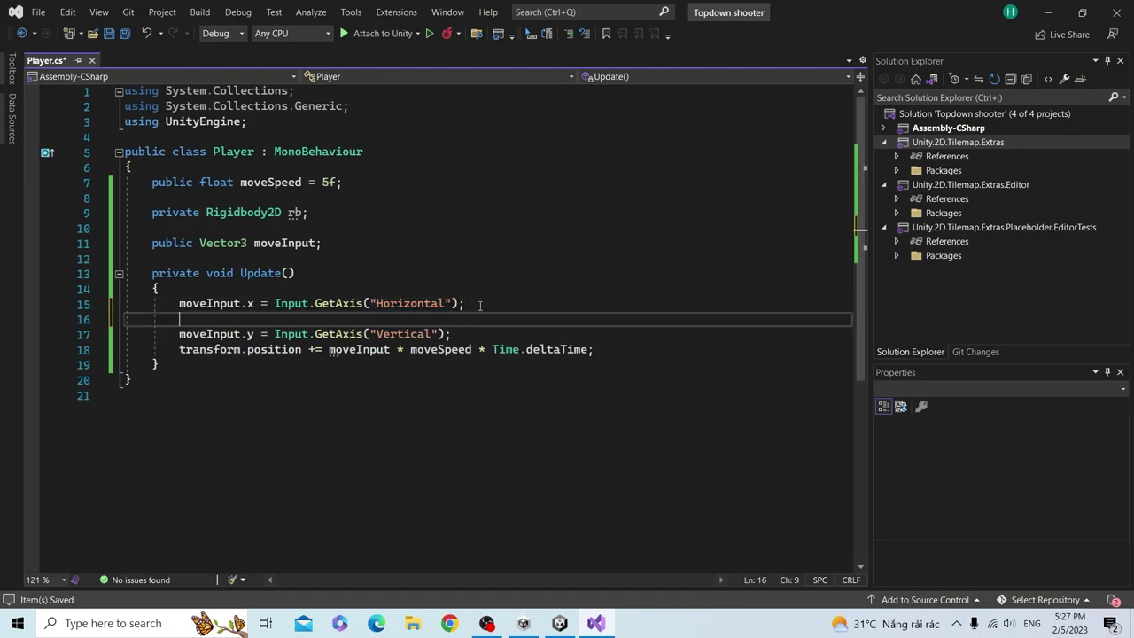
pyautogui.write('KeyCode.D')
pyautogui.press('Escape')
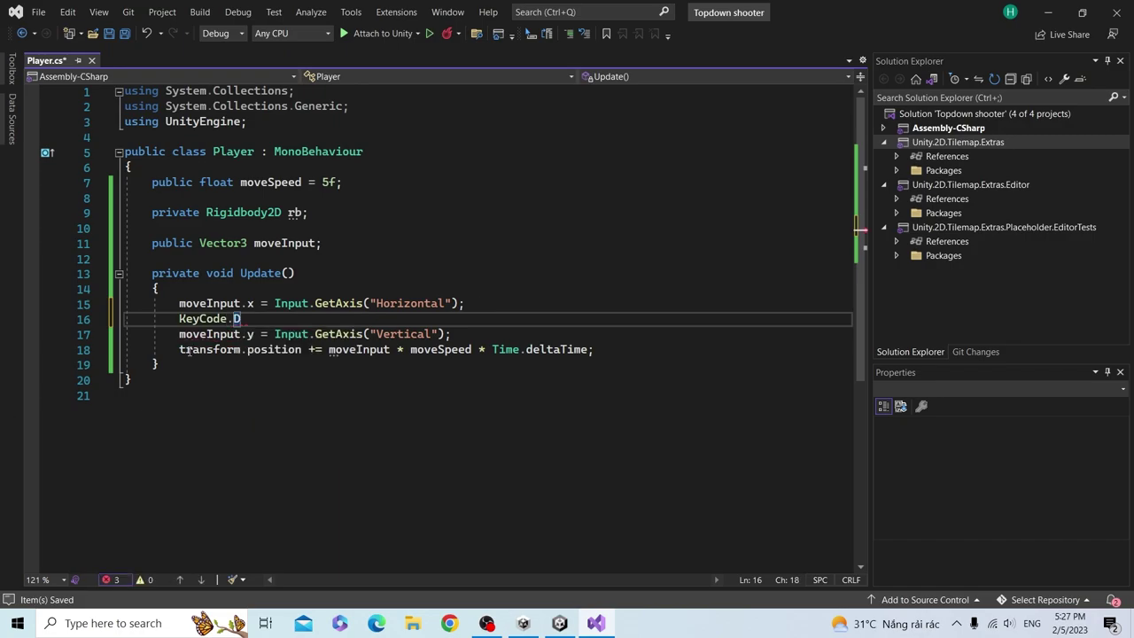
pyautogui.moveTo(253, 318); pyautogui.dragTo(131, 319)
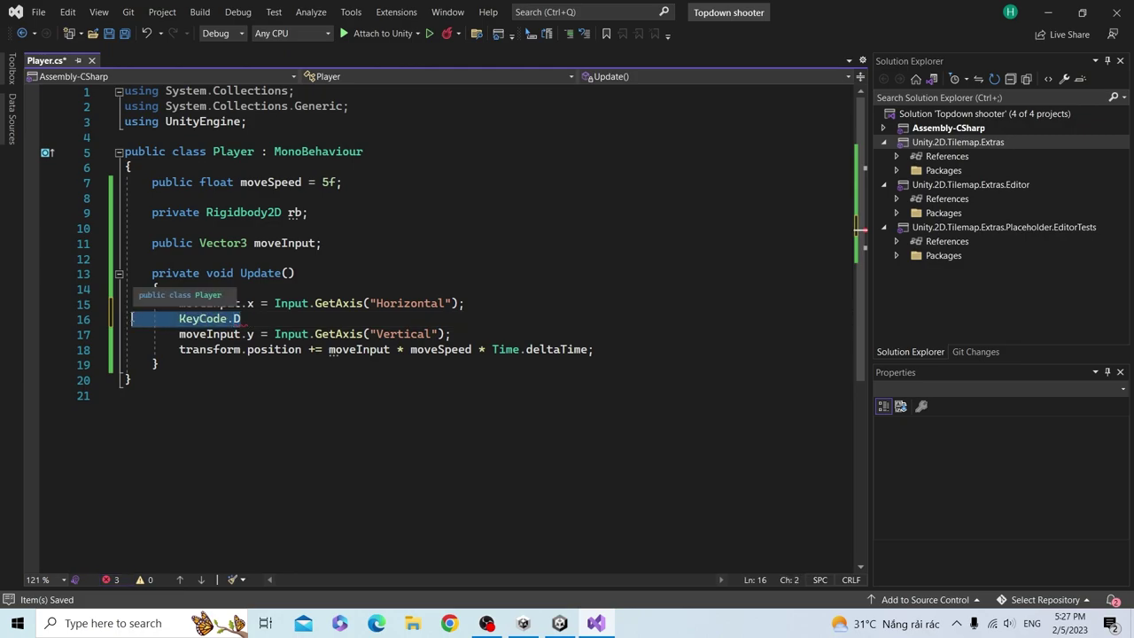
pyautogui.press('BackSpace')
pyautogui.press('BackSpace')
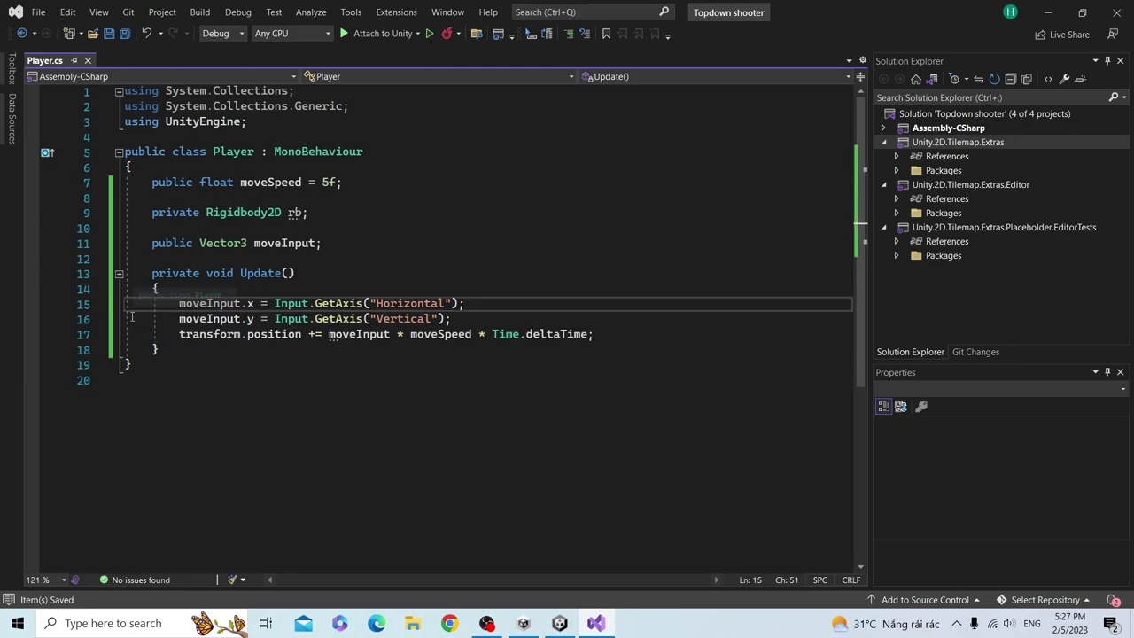
pyautogui.hotkey('alt', 'Tab')
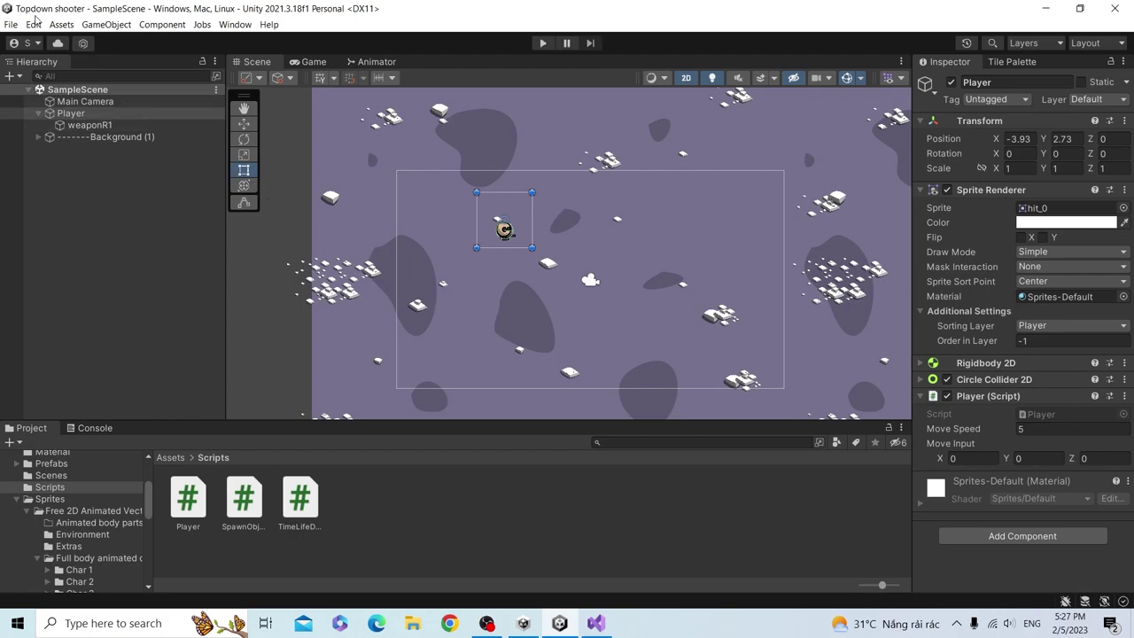
pyautogui.click(33, 24)
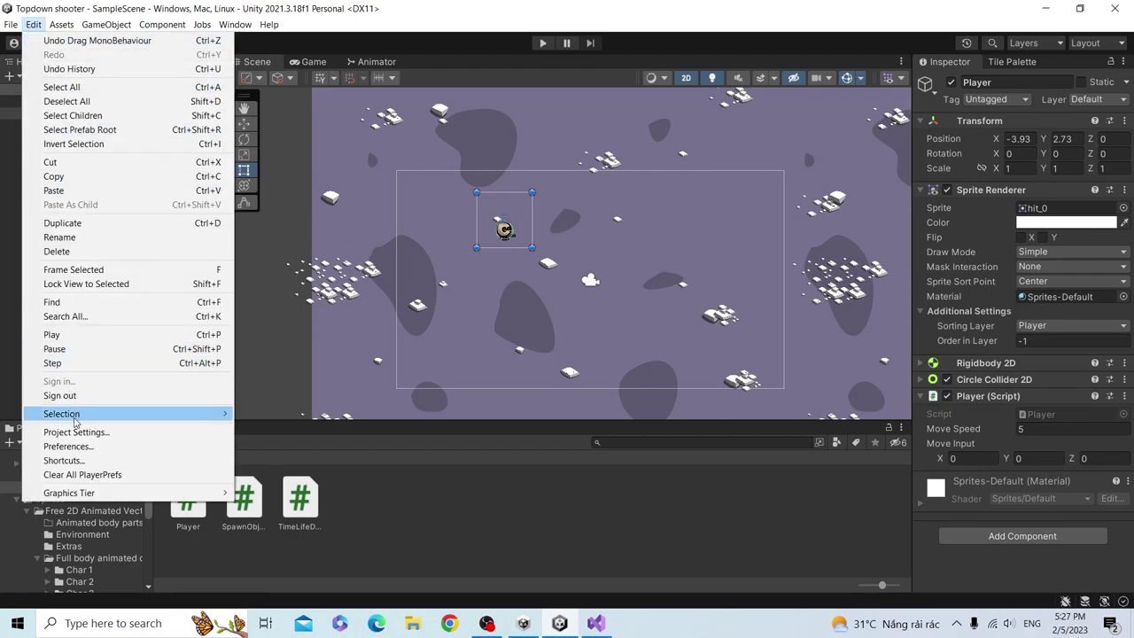
pyautogui.click(76, 432)
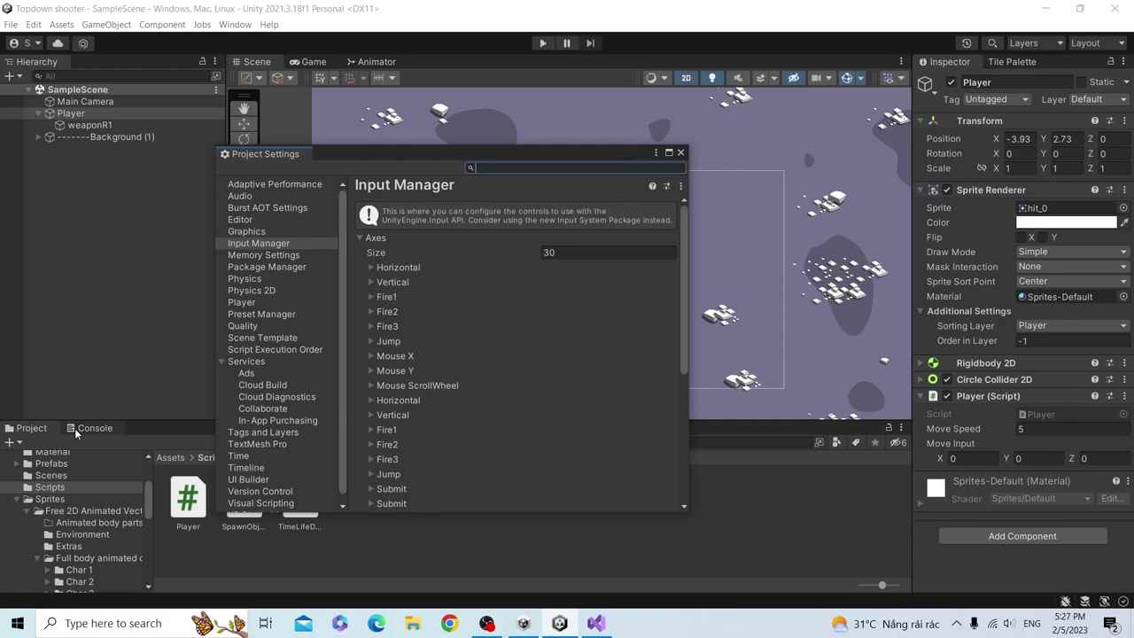
pyautogui.click(259, 244)
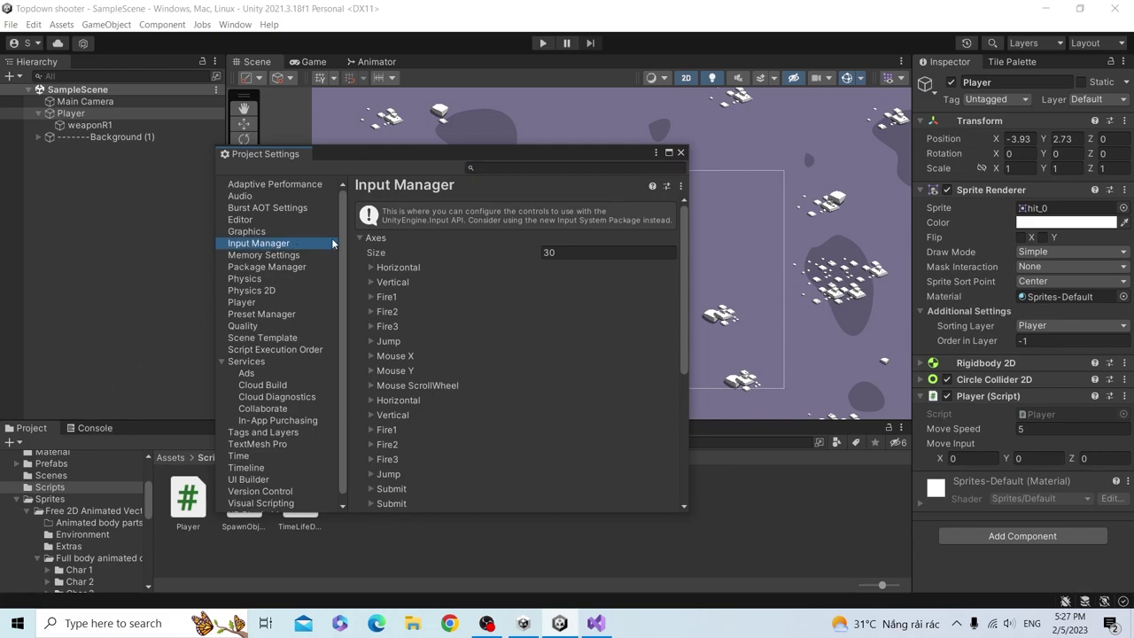
pyautogui.click(365, 238)
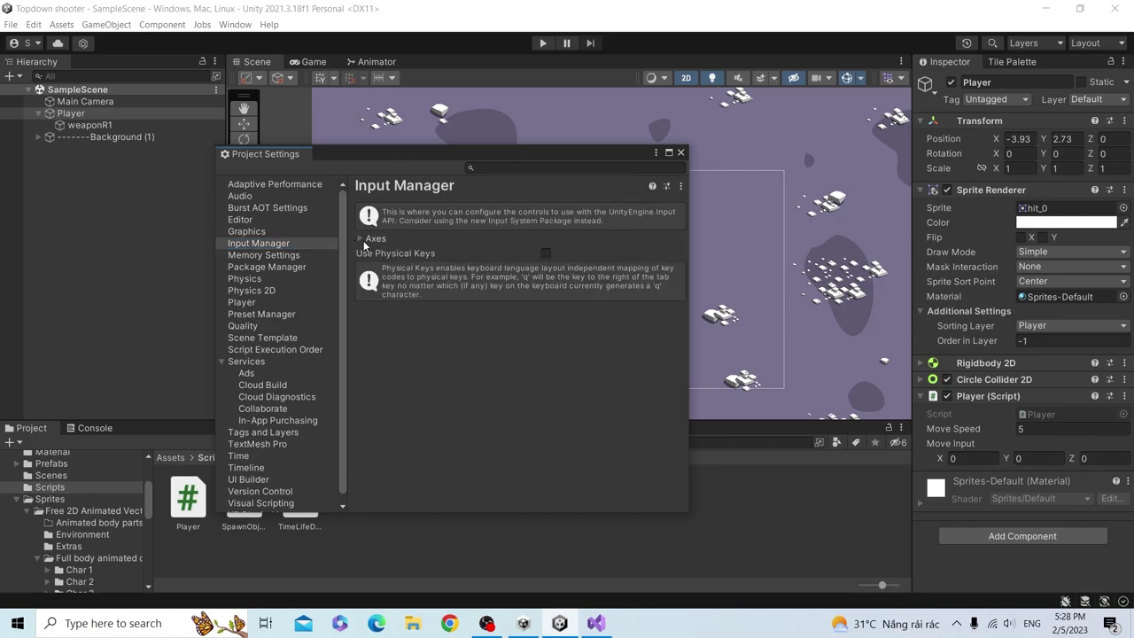
pyautogui.click(382, 244)
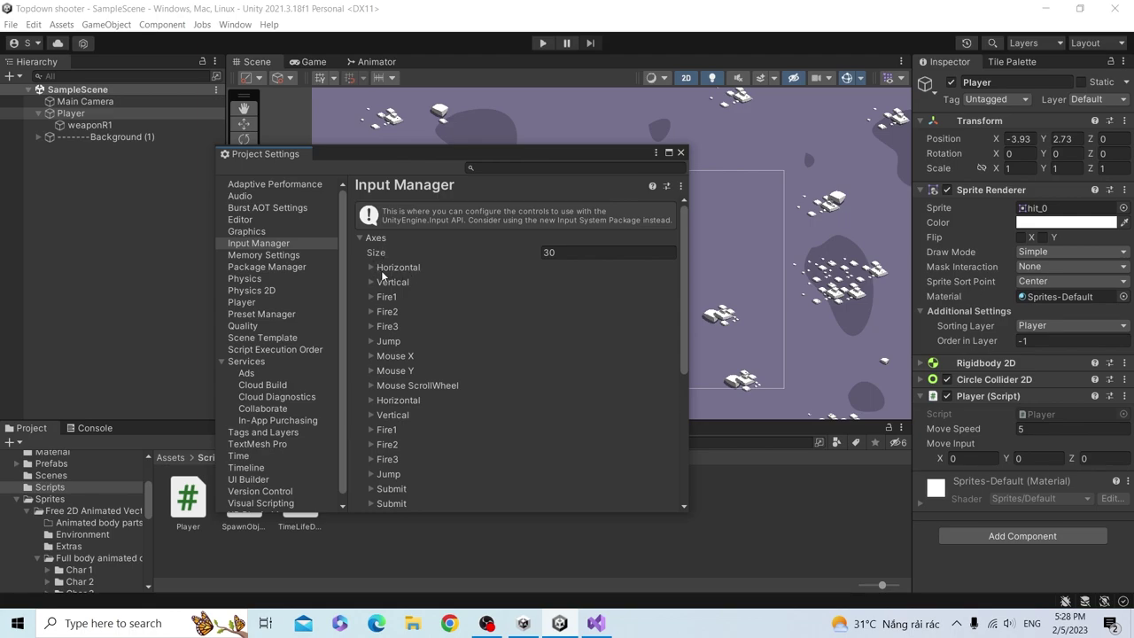
pyautogui.doubleClick(424, 304)
pyautogui.hotkey('alt', 'Tab')
pyautogui.click(393, 271)
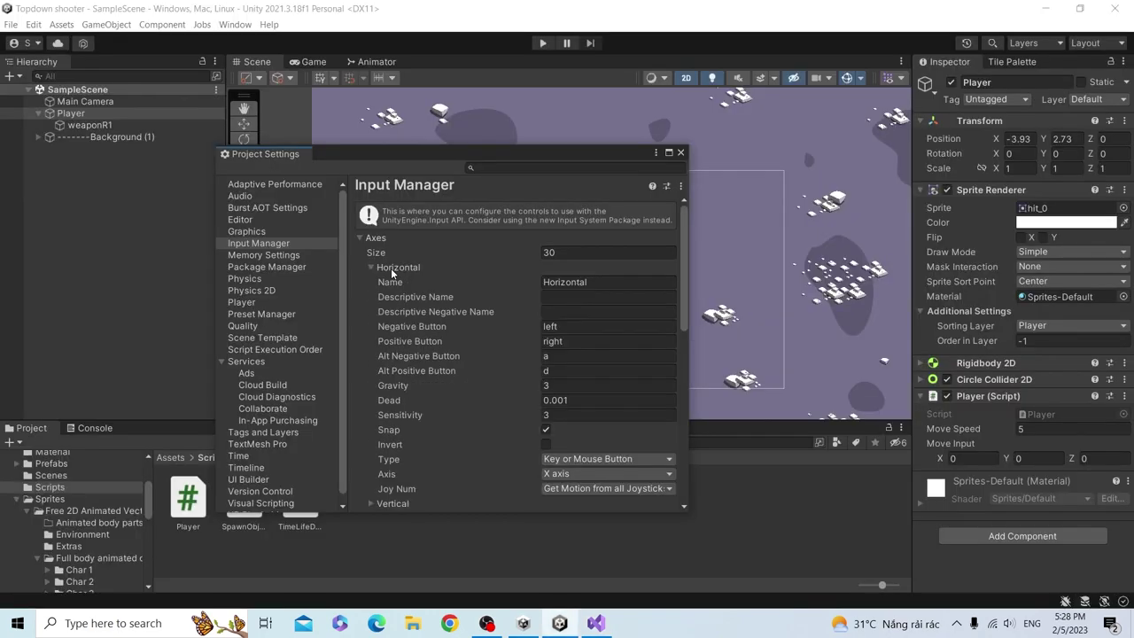
pyautogui.scroll(-1, 429, 292)
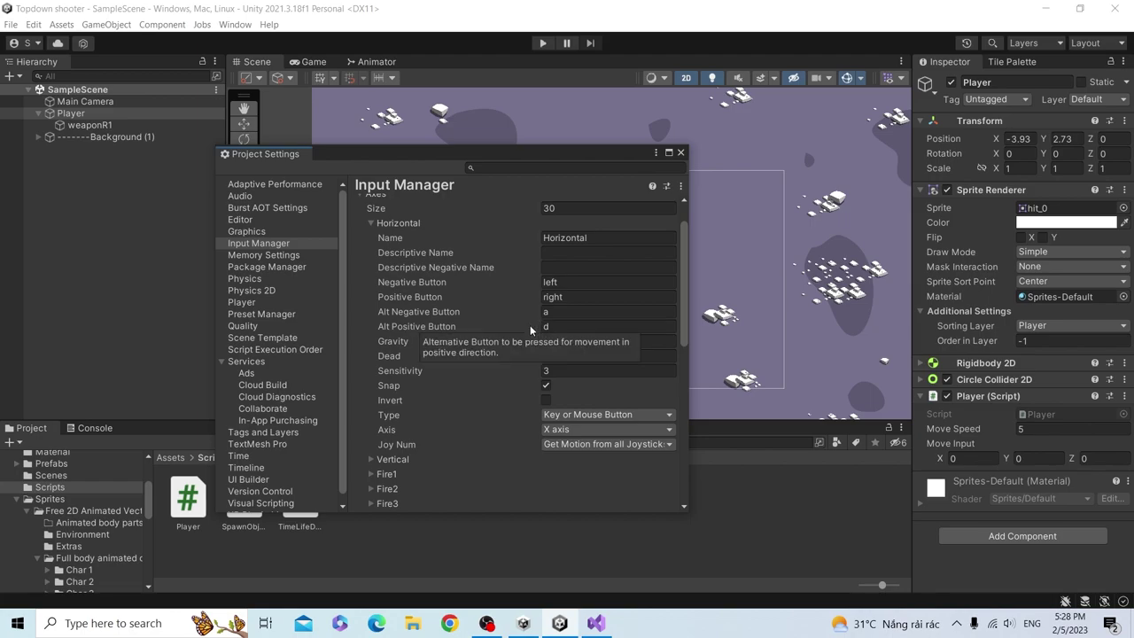
pyautogui.hotkey('alt', 'Tab')
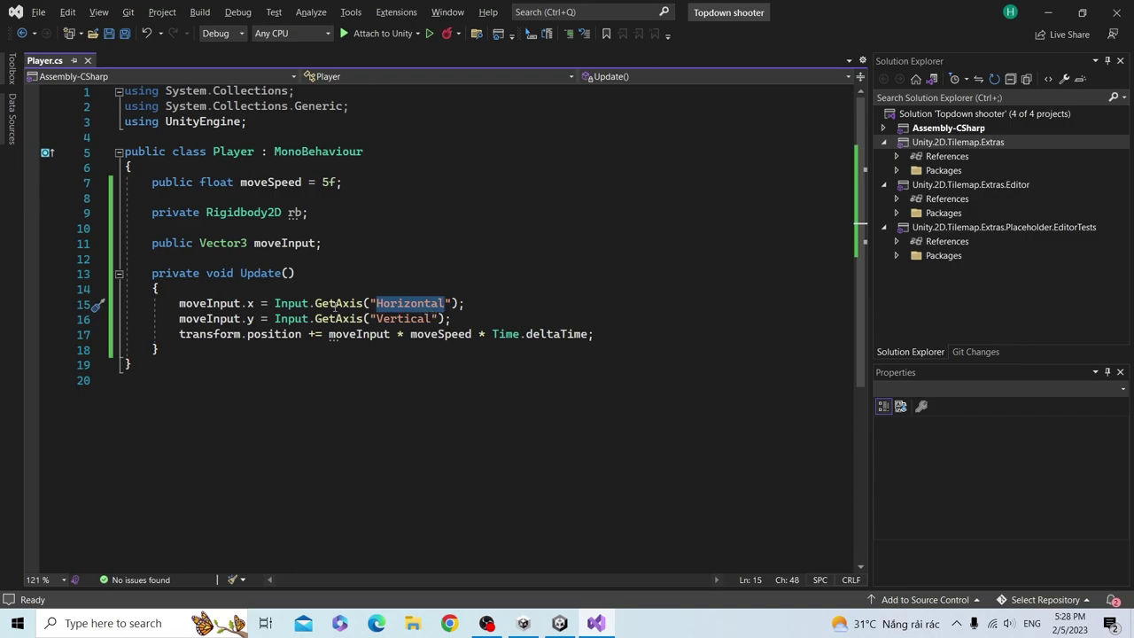
pyautogui.hotkey('alt', 'Tab')
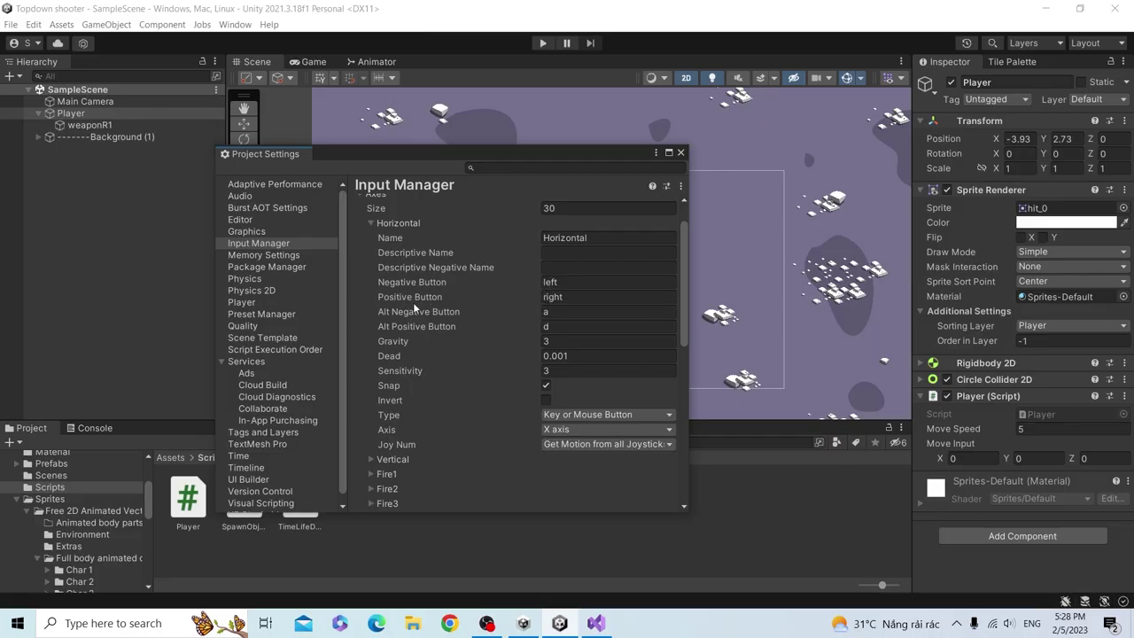
pyautogui.moveTo(415, 308)
pyautogui.click(398, 223)
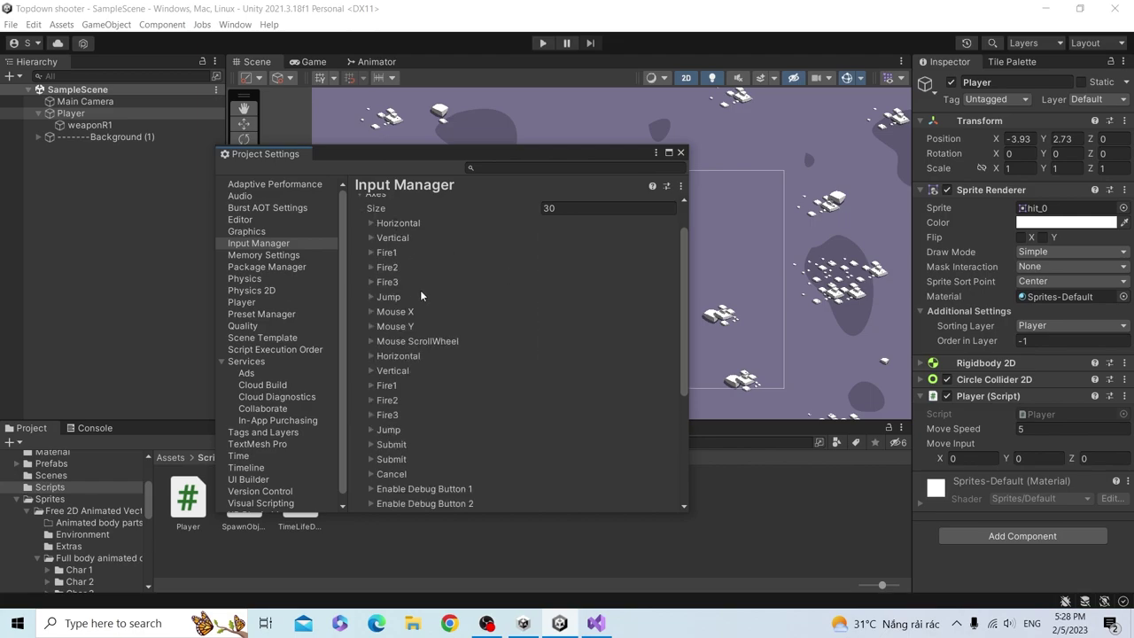
pyautogui.scroll(3, 502, 341)
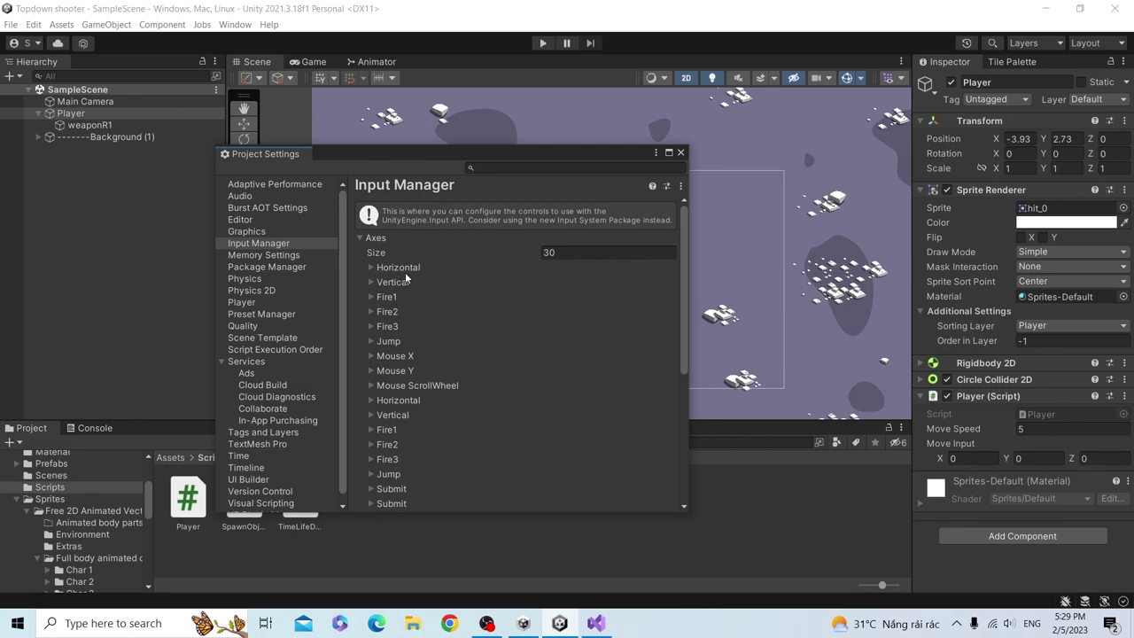
pyautogui.hotkey('alt', 'Tab')
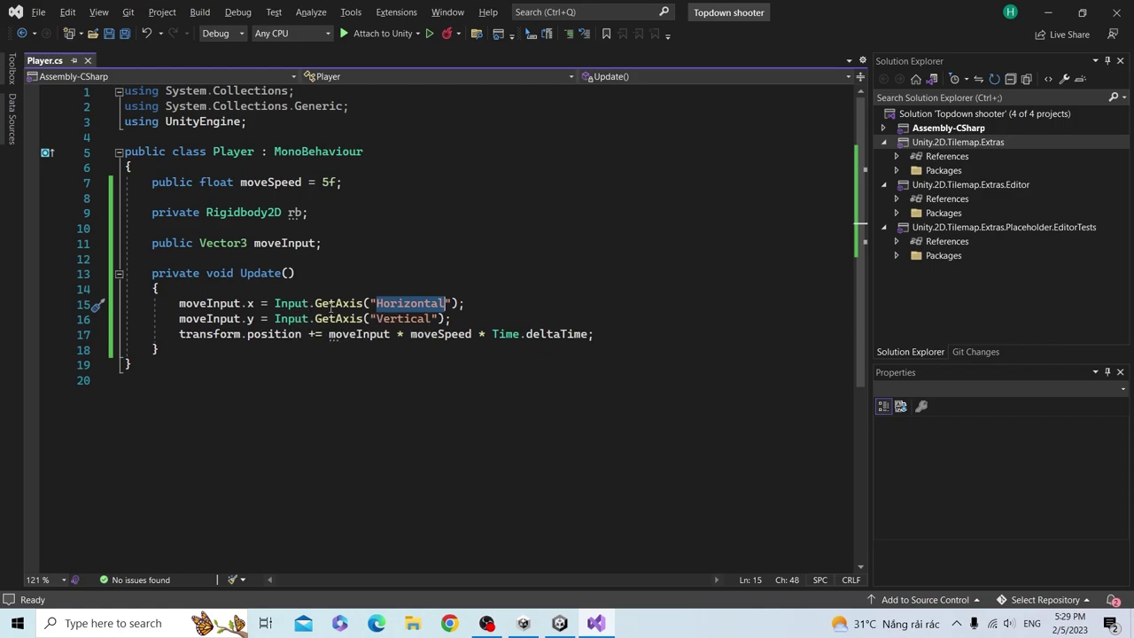
pyautogui.hotkey('alt', 'Tab')
pyautogui.click(681, 153)
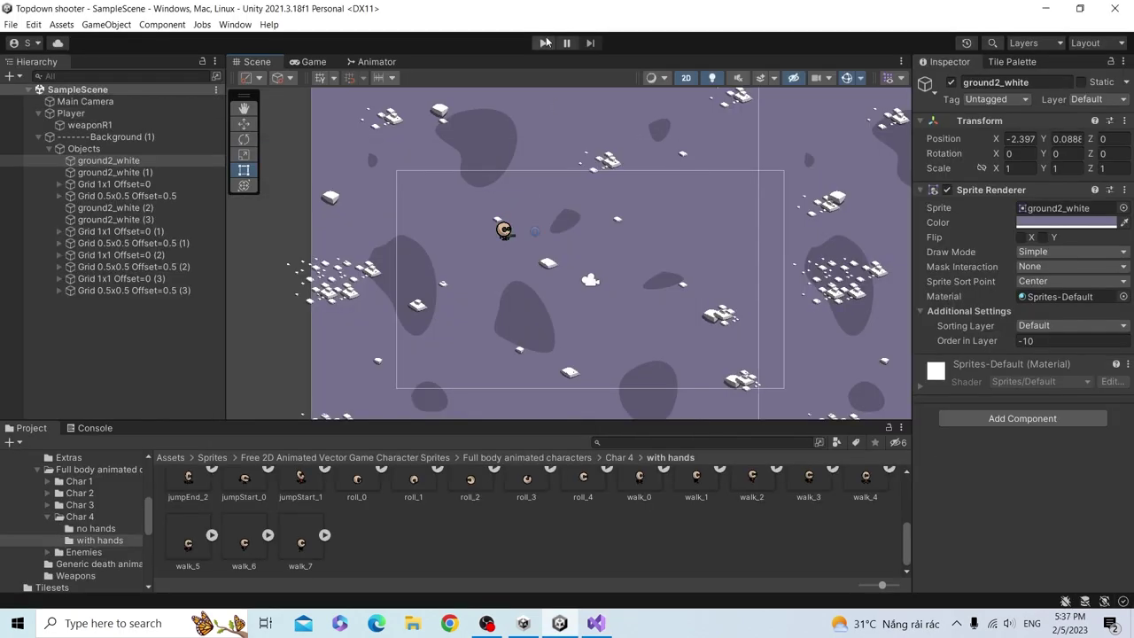
pyautogui.click(544, 42)
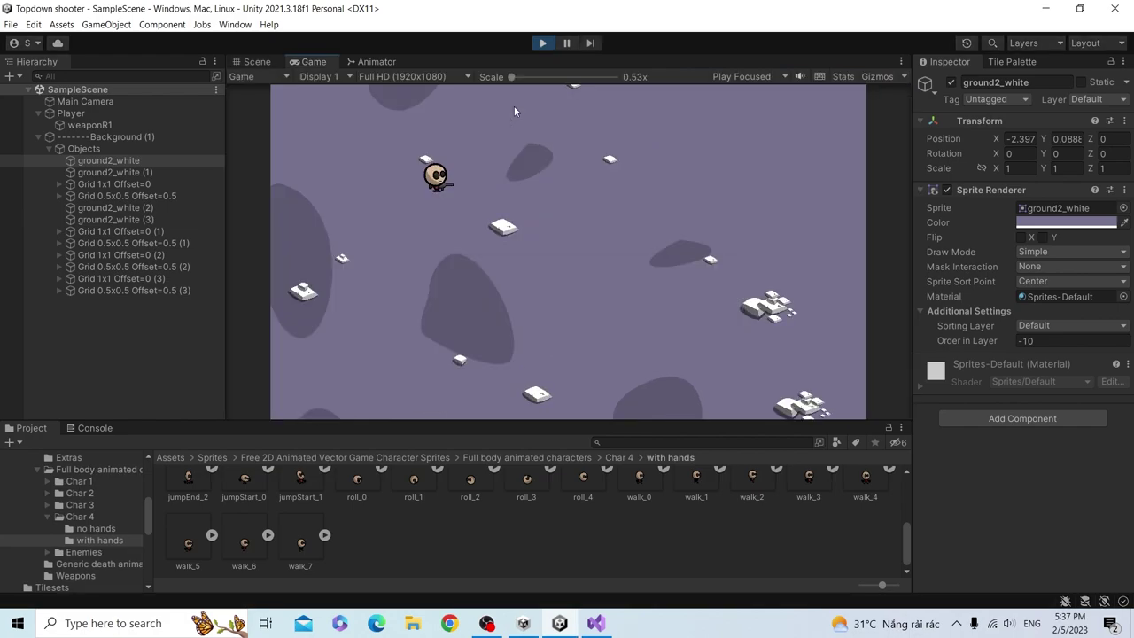
pyautogui.press('d')
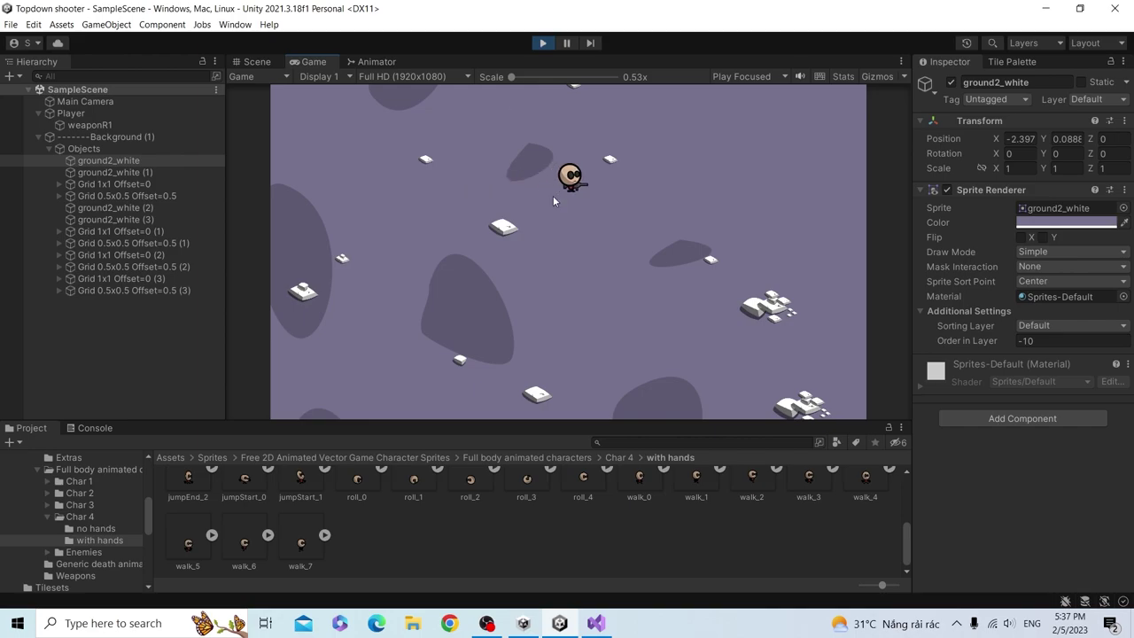
pyautogui.press('d')
pyautogui.press('a')
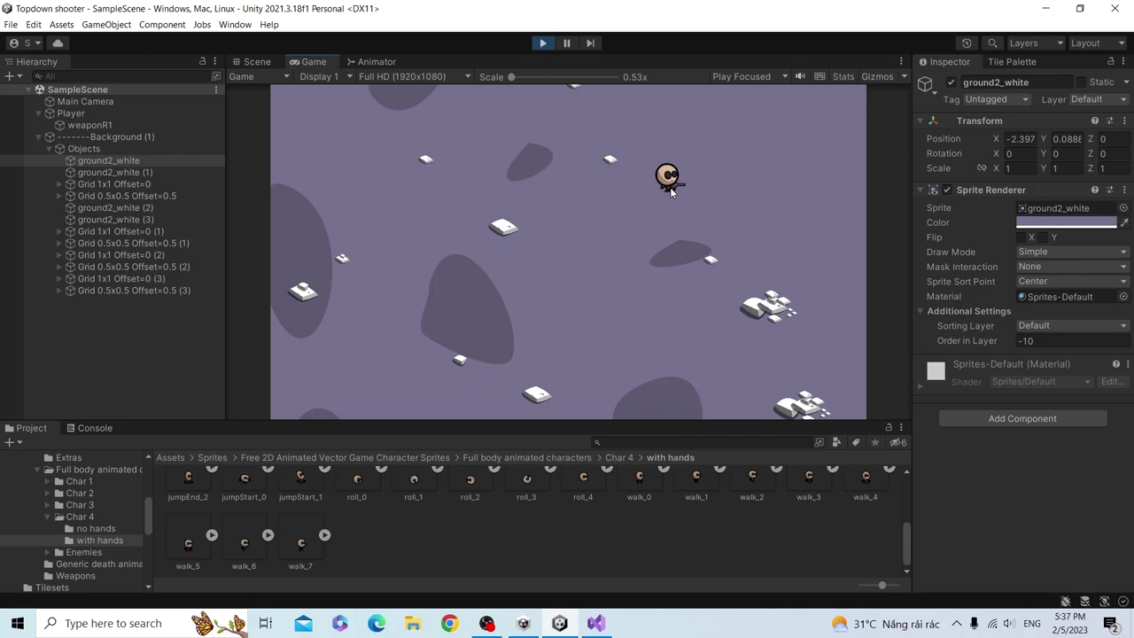
pyautogui.press('a')
pyautogui.press('s')
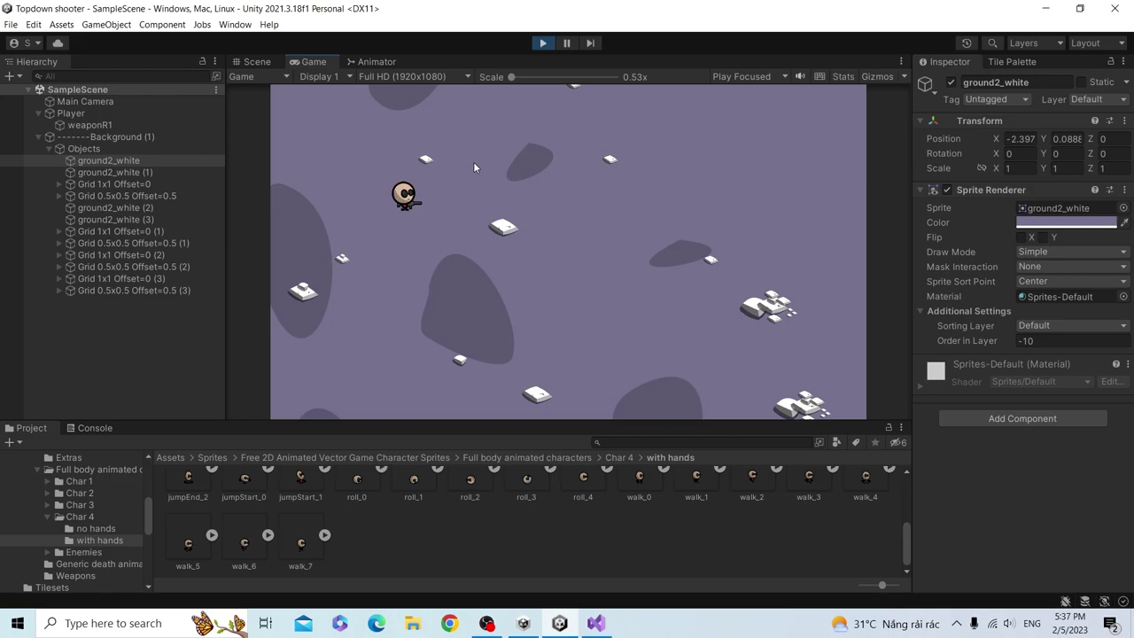
pyautogui.press('d')
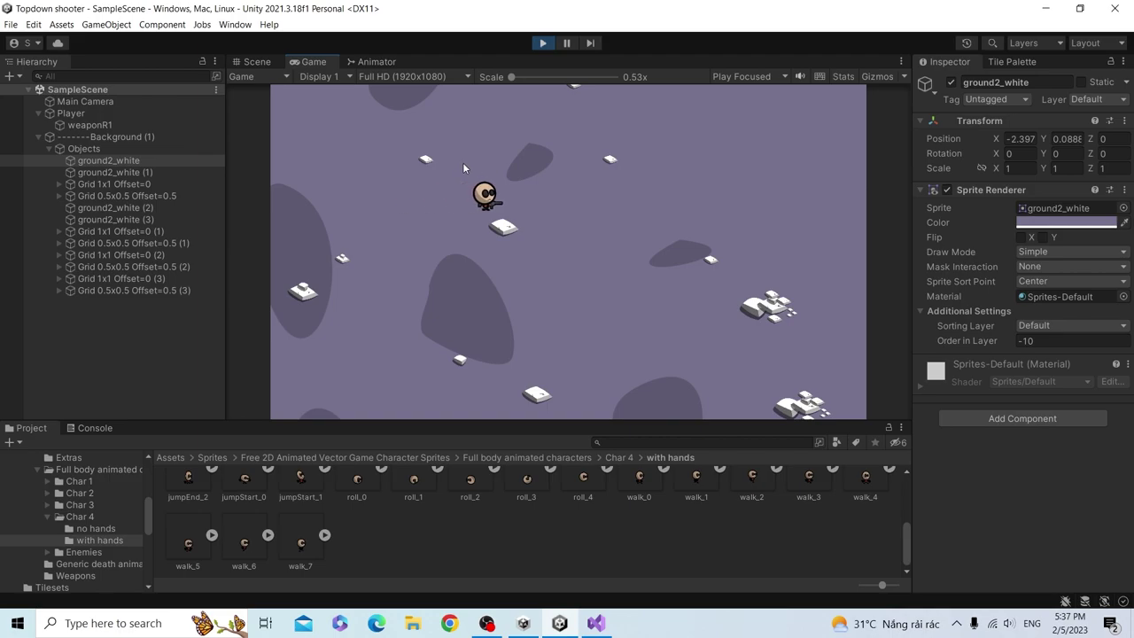
pyautogui.click(544, 42)
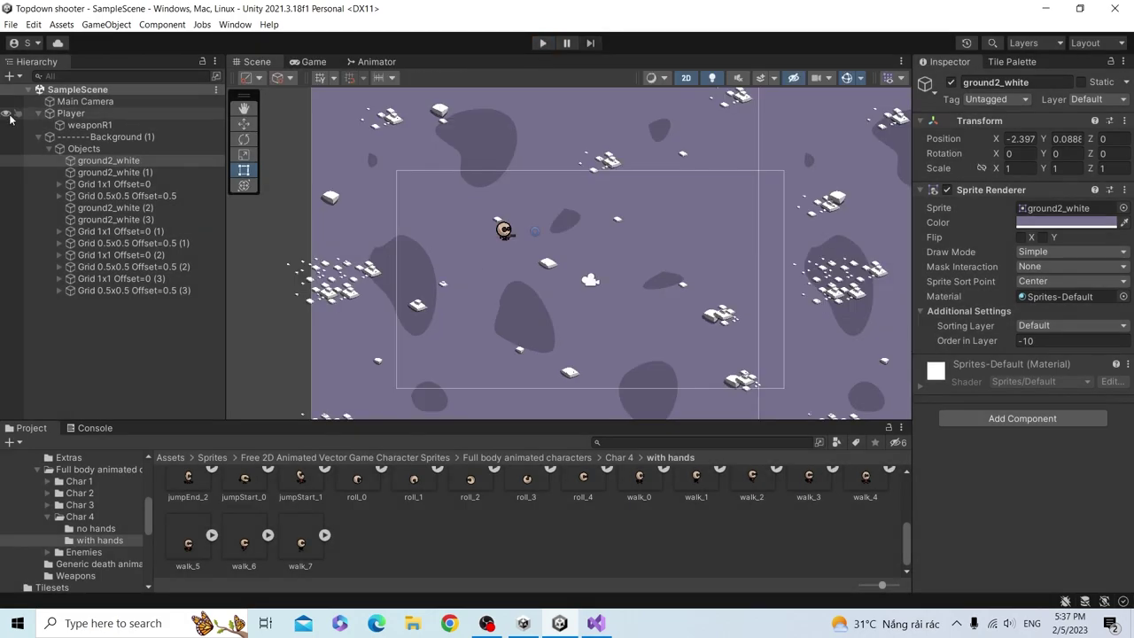
# - Select the Player in the Hierarchy and zoom the Scene view in on its sprite
pyautogui.click(42, 137)
pyautogui.click(71, 113)
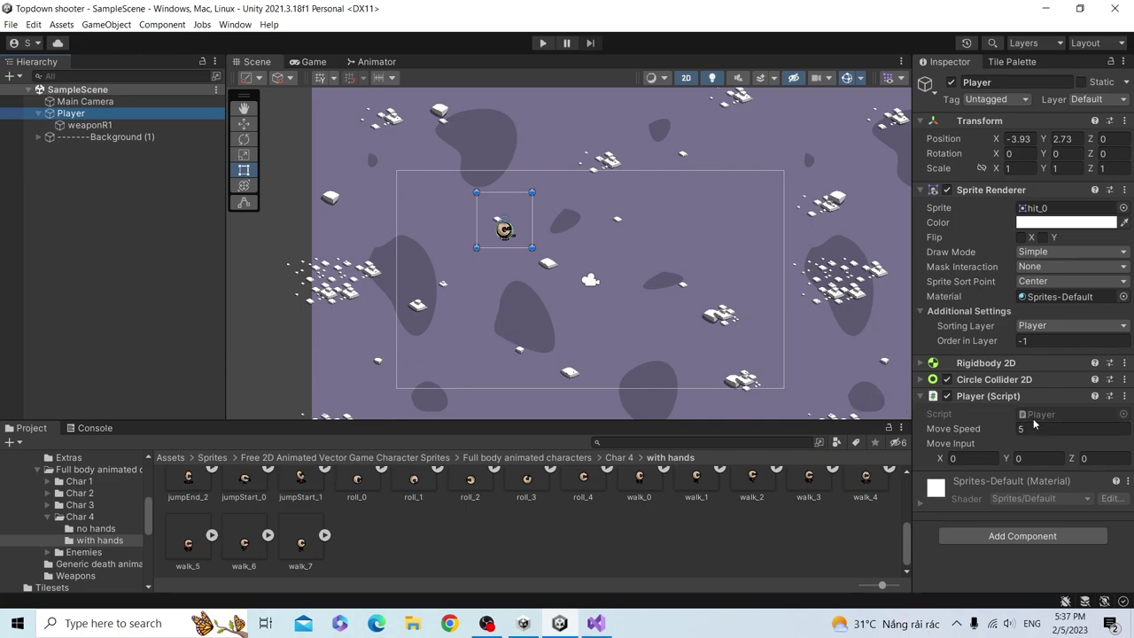
pyautogui.scroll(1, 505, 229)
pyautogui.scroll(1, 505, 229)
pyautogui.scroll(2, 505, 230)
pyautogui.scroll(1, 505, 229)
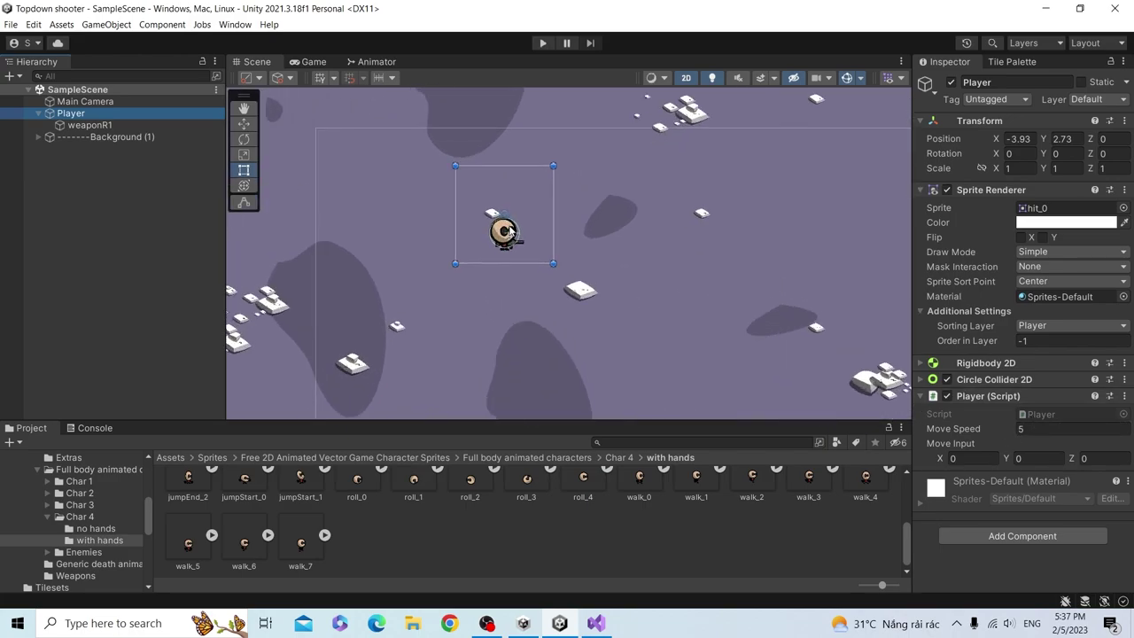
pyautogui.scroll(1, 509, 229)
pyautogui.scroll(2, 510, 229)
pyautogui.scroll(1, 509, 230)
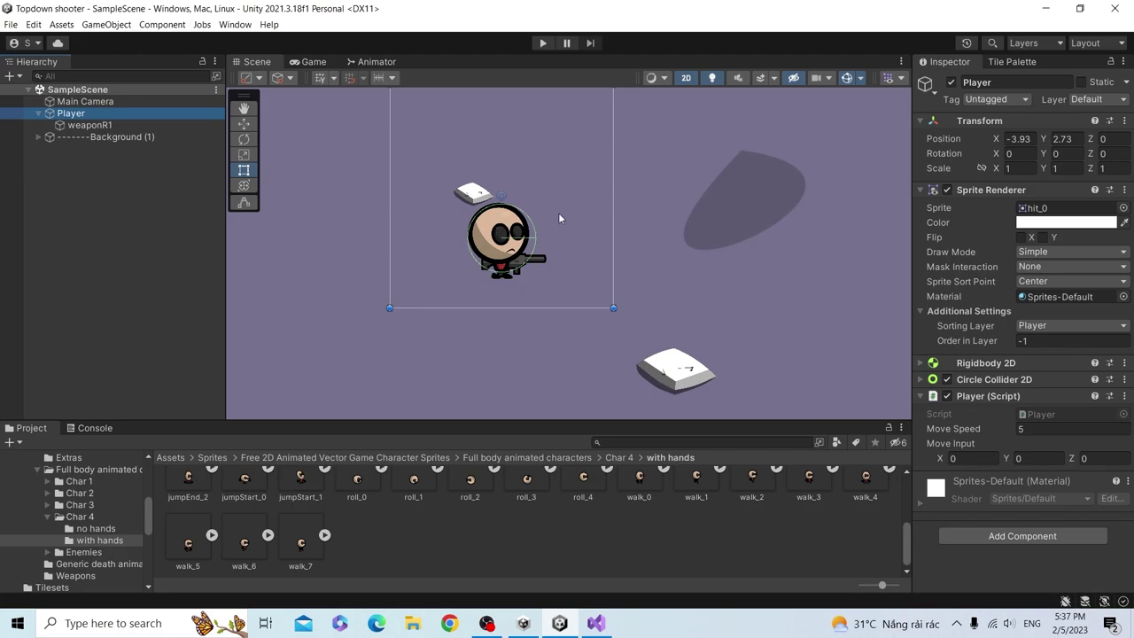
pyautogui.moveTo(558, 213); pyautogui.dragTo(562, 234, button='middle')
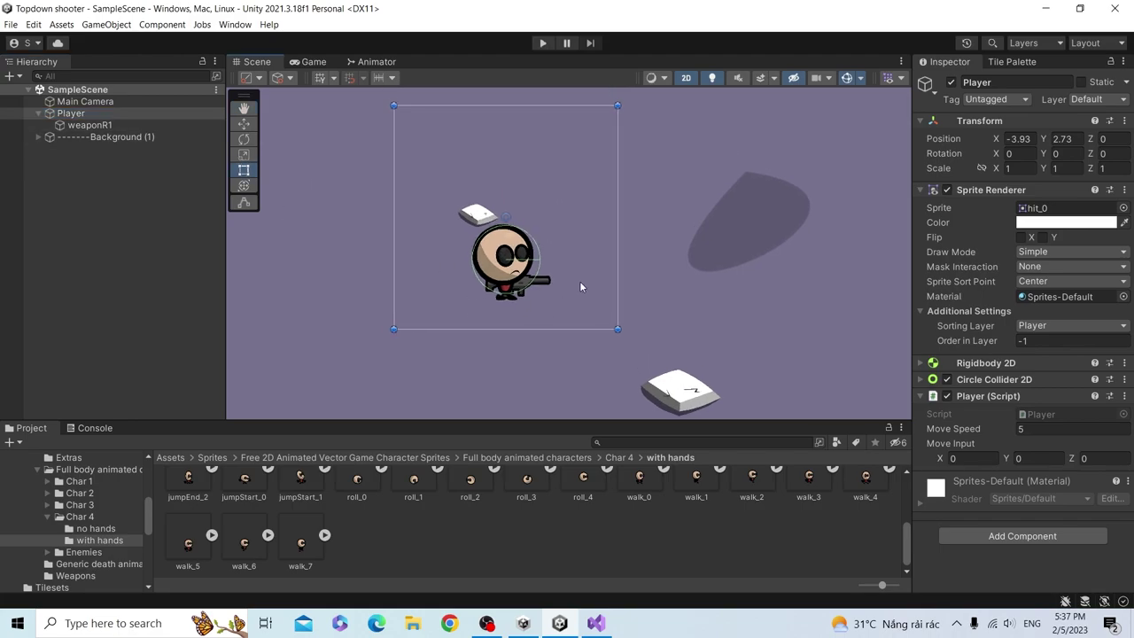
# - Set the Player's Scale X to -1 to mirror it left, then clear the value
pyautogui.click(1012, 167)
pyautogui.write('-1')
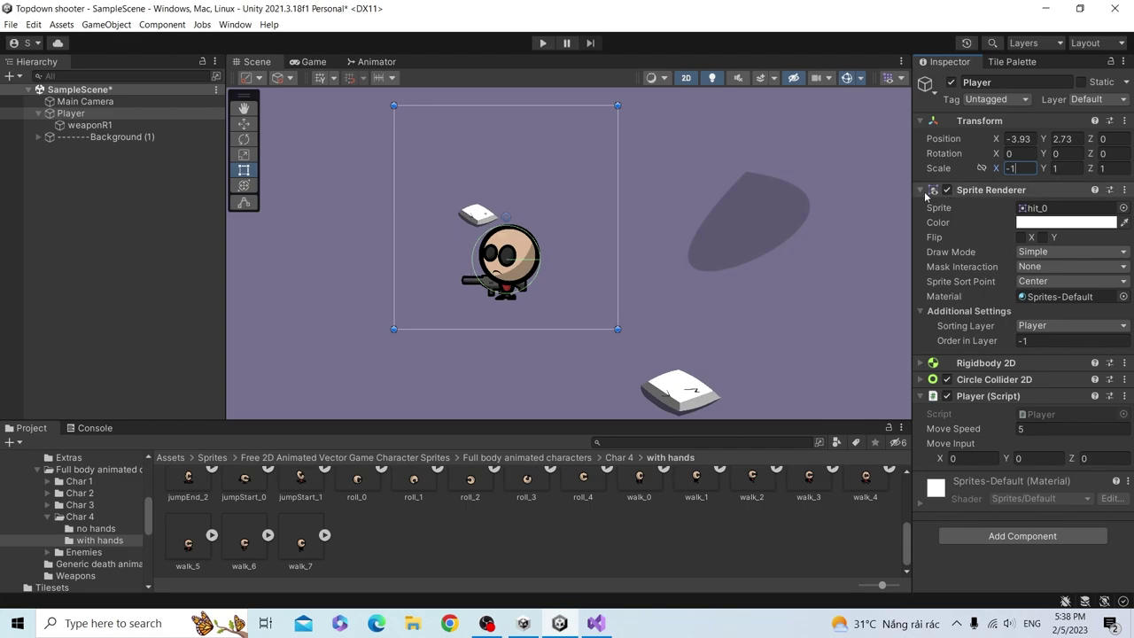
pyautogui.press('BackSpace')
pyautogui.press('BackSpace')
# - Restore Scale X to 1 and open Player.cs on a new line below the movement code
pyautogui.write('1')
pyautogui.doubleClick(1059, 412)
pyautogui.click(612, 333)
pyautogui.press('Return')
pyautogui.press('Return')
# - Add an if (moveInput.x != 0) block in Update
pyautogui.write('if (move')
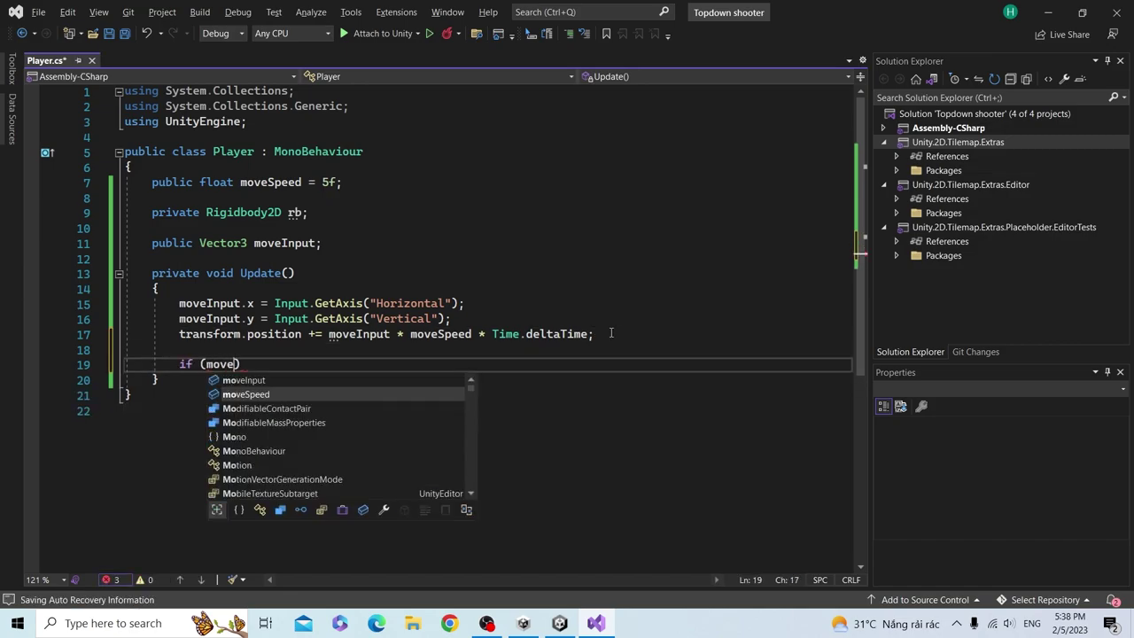
pyautogui.write('Input/')
pyautogui.press('BackSpace')
pyautogui.write('.x != ')
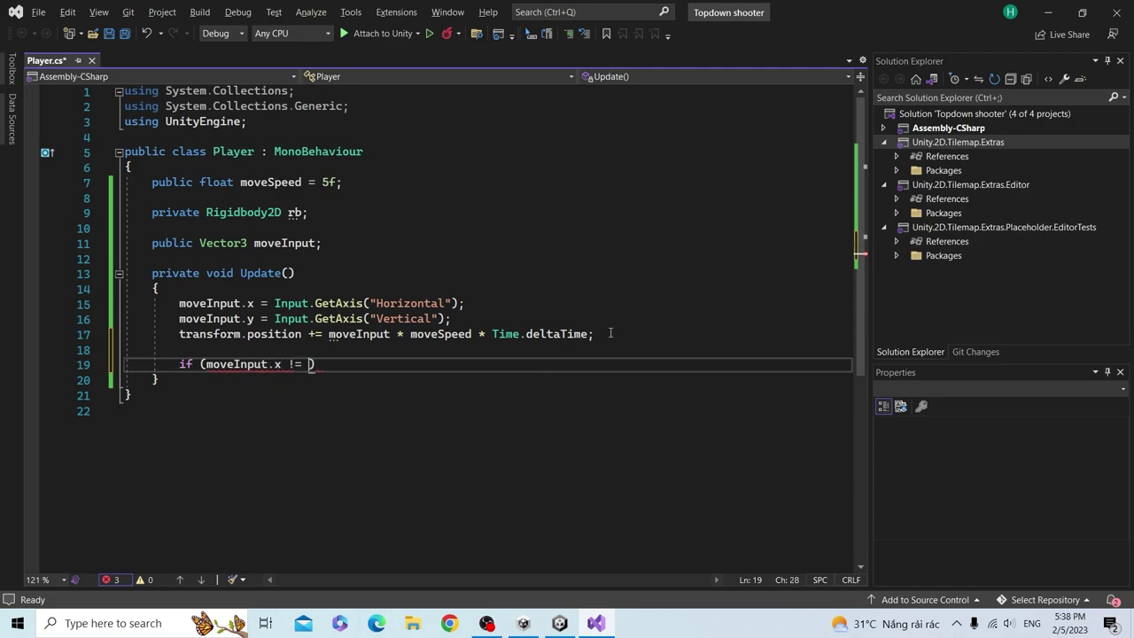
pyautogui.write('0)')
pyautogui.press('Return')
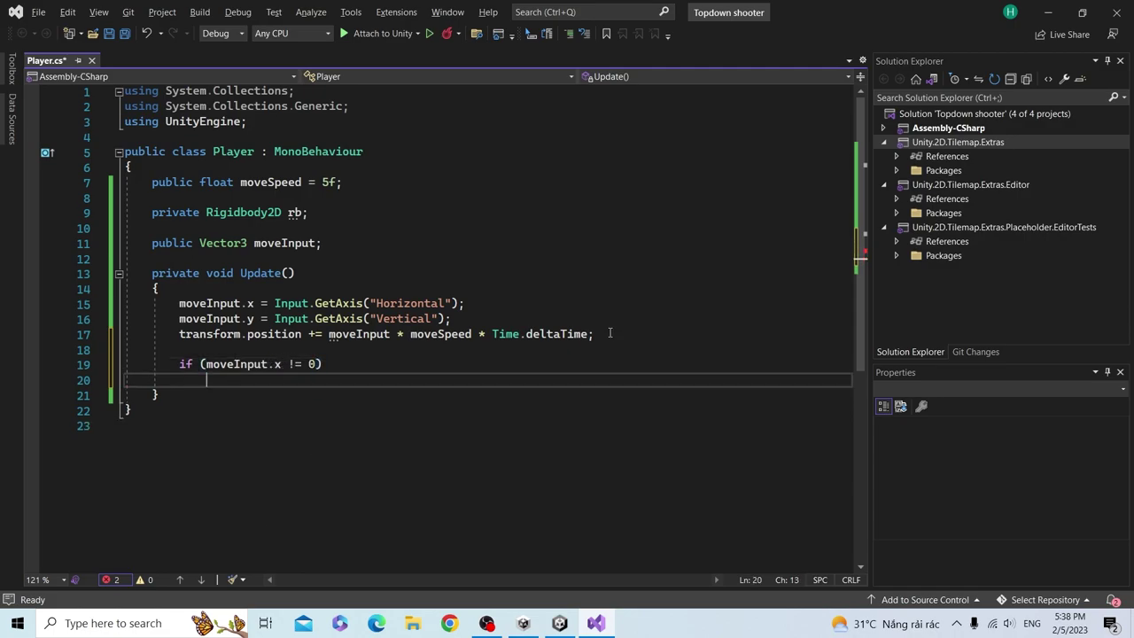
pyautogui.write('{')
pyautogui.press('Return')
# - Inside it, set localScale to new Vector3(1, 1, 0) when moveInput.x > 0, and save
pyautogui.write('if (moveInput.')
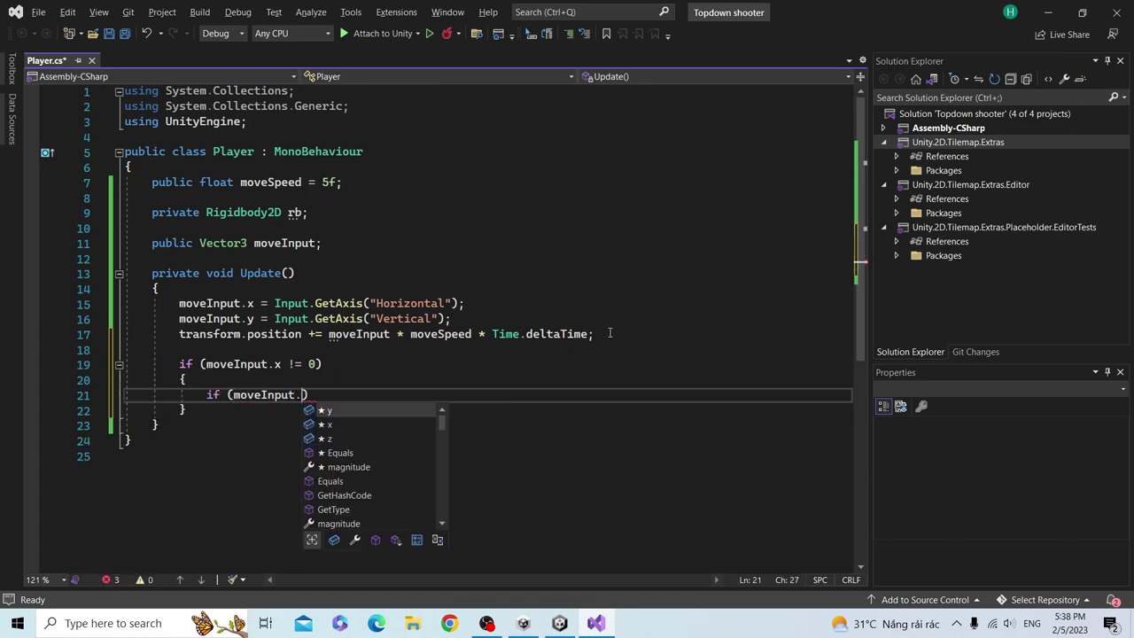
pyautogui.write('x > 0)')
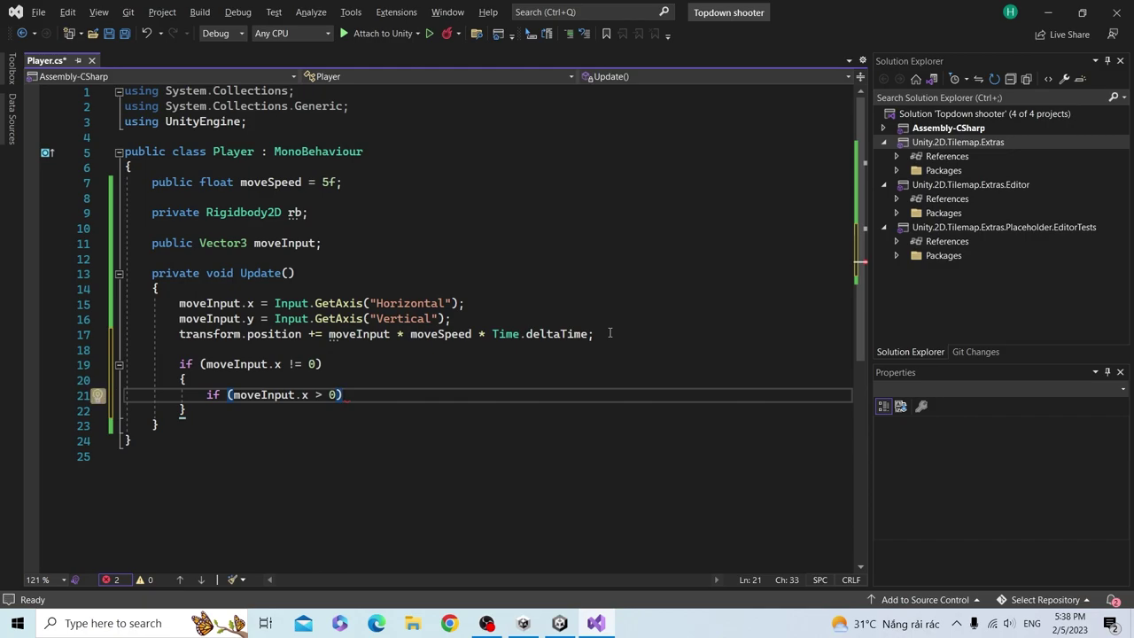
pyautogui.press('Return')
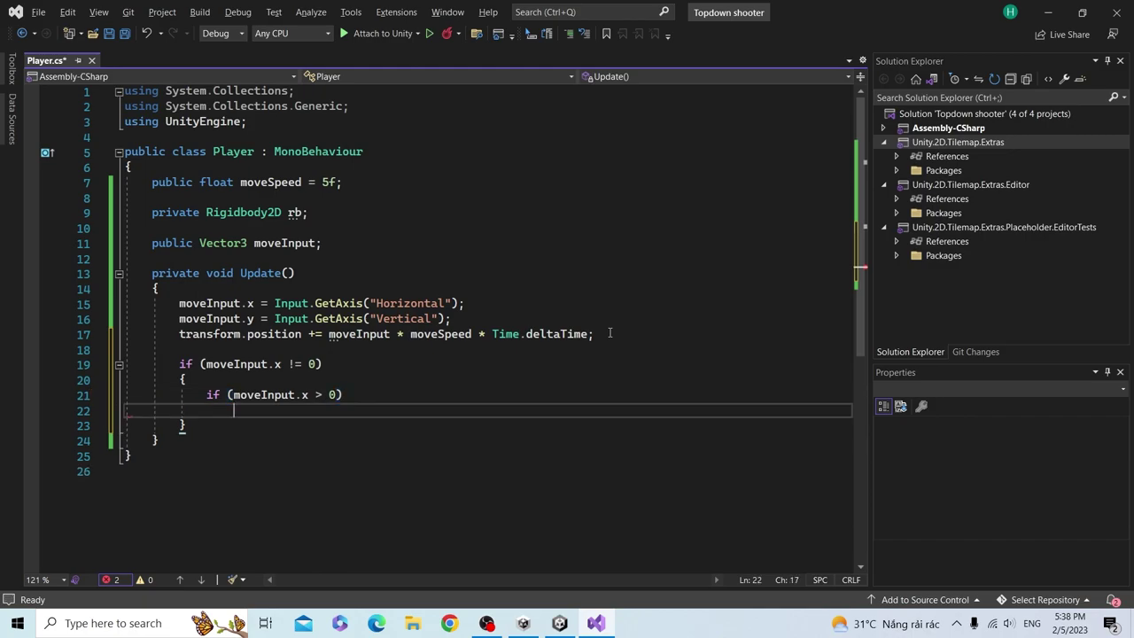
pyautogui.write('transform.po')
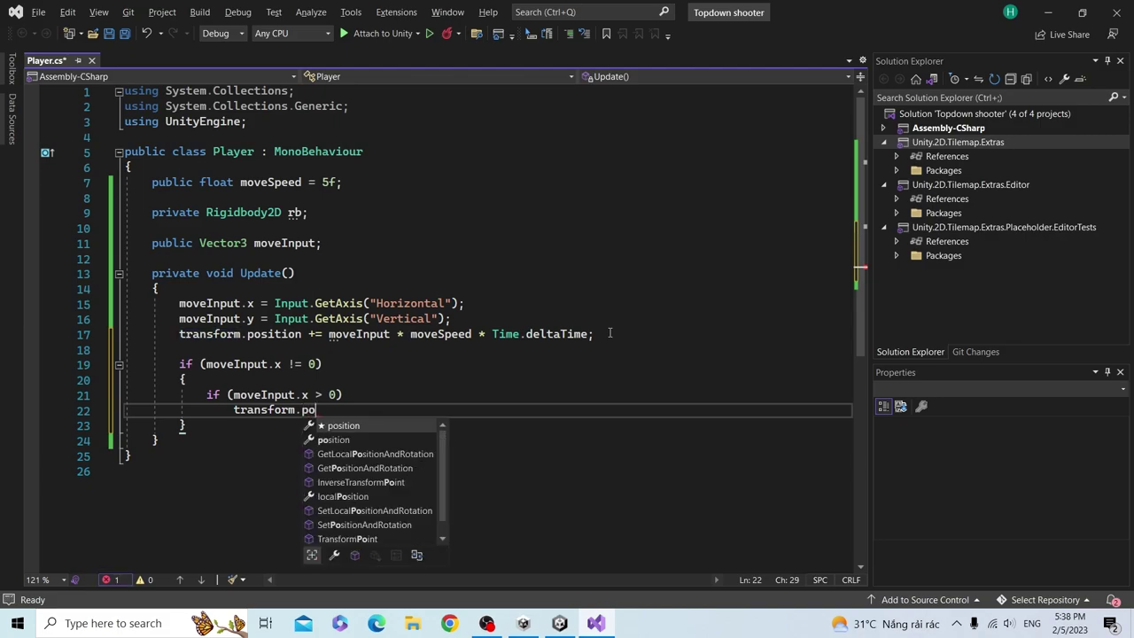
pyautogui.press('Tab')
pyautogui.press('BackSpace')
pyautogui.press('BackSpace')
pyautogui.press('BackSpace')
pyautogui.press('BackSpace')
pyautogui.press('BackSpace')
pyautogui.press('BackSpace')
pyautogui.press('BackSpace')
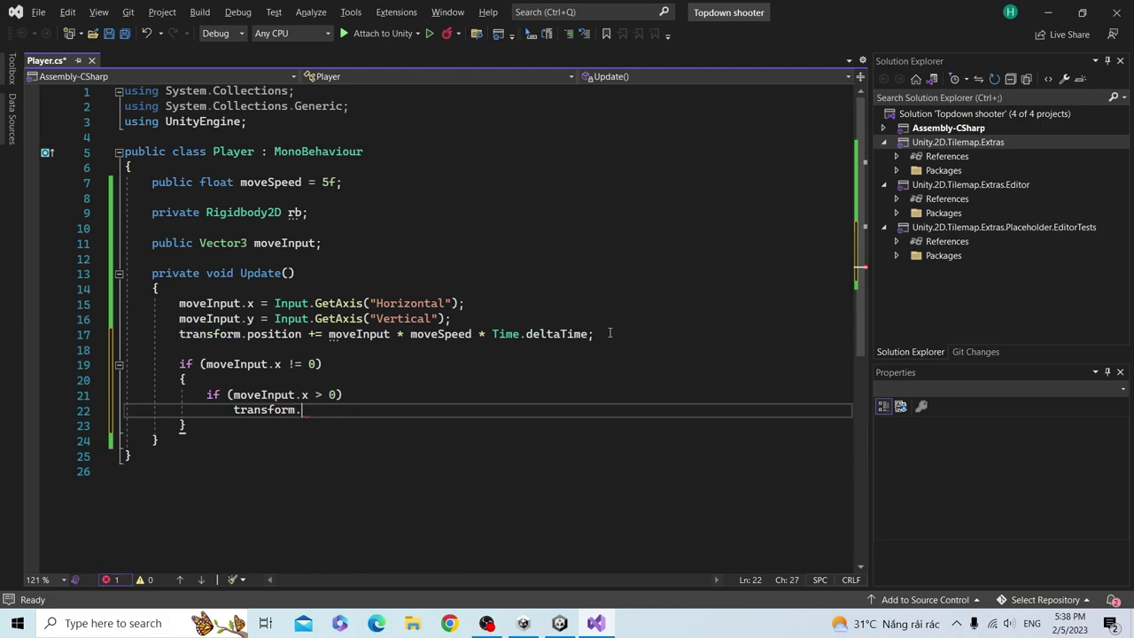
pyautogui.write('locs')
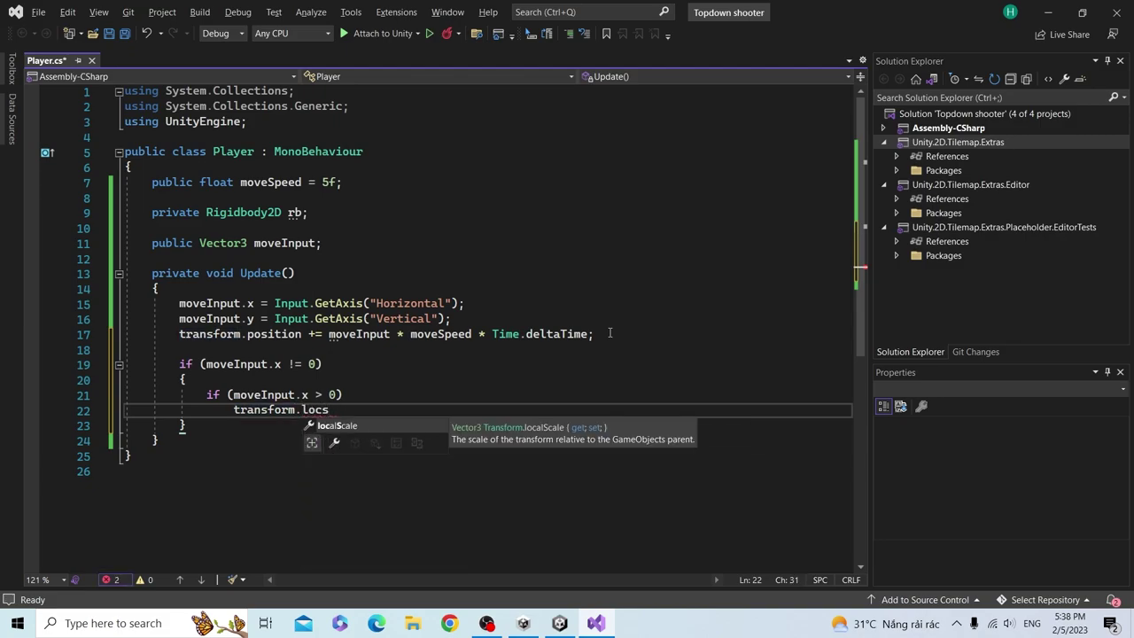
pyautogui.press('BackSpace')
pyautogui.write('alScale = new Vector3')
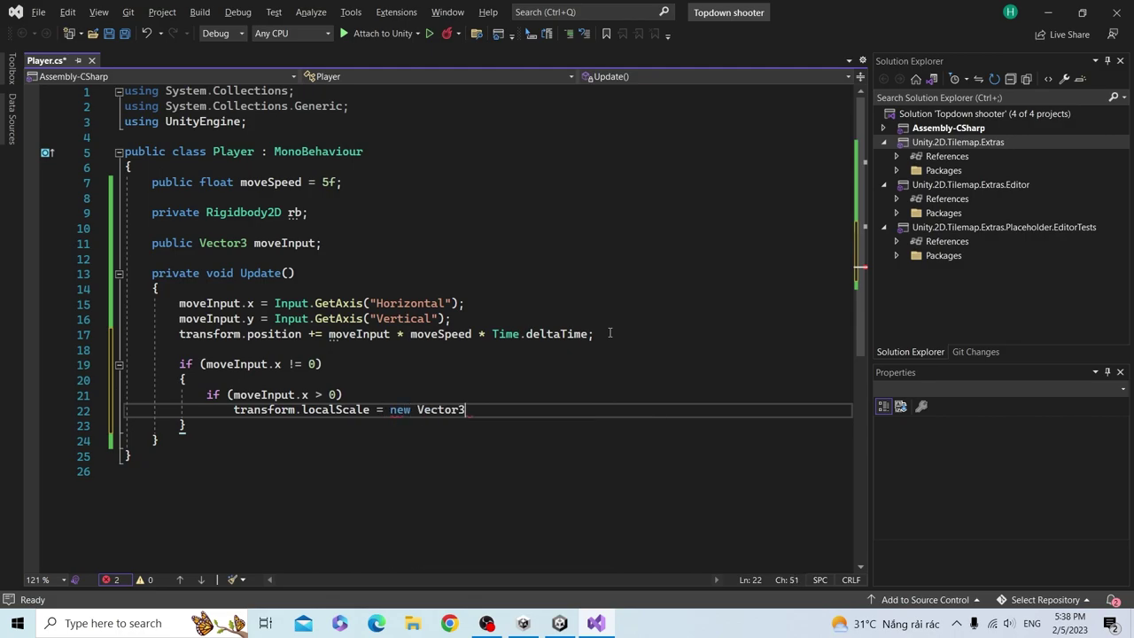
pyautogui.write('(')
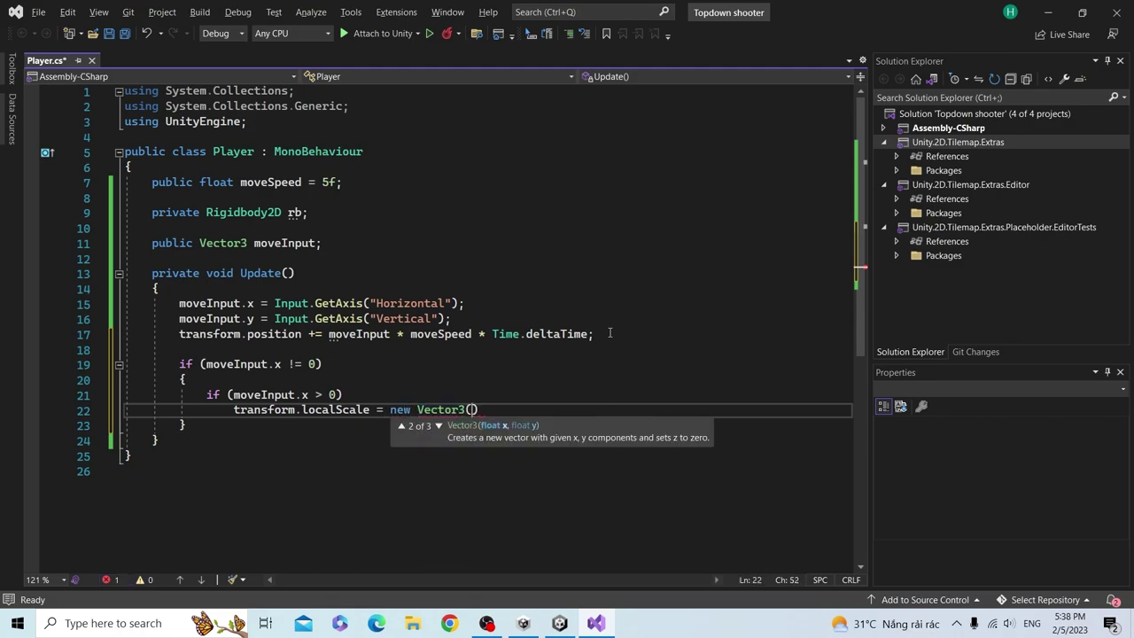
pyautogui.write('1, 1, 0')
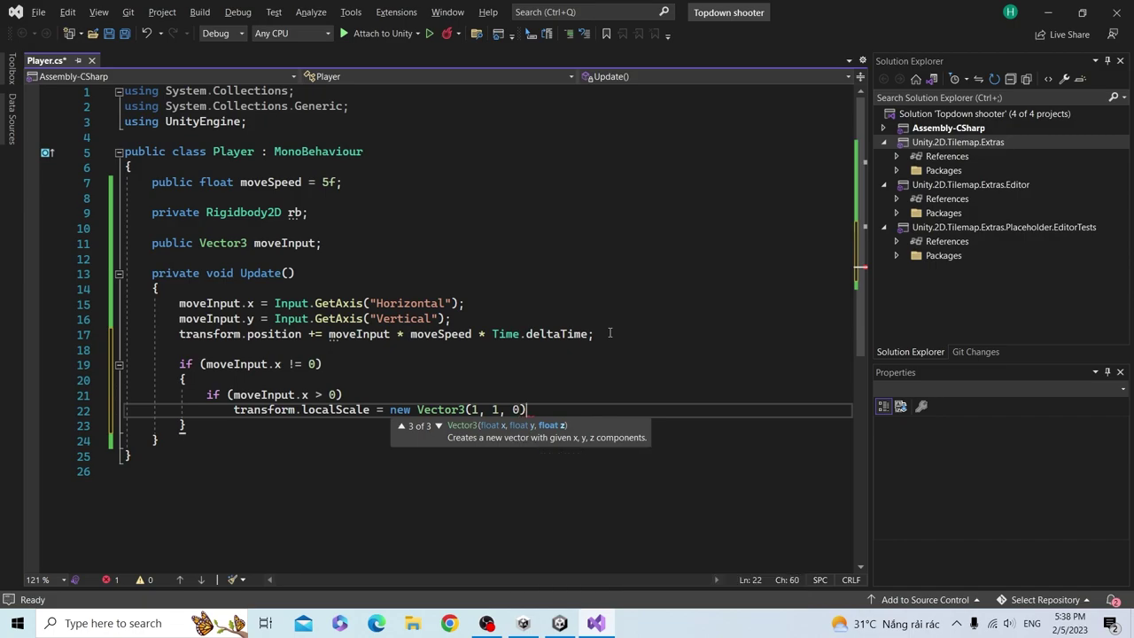
pyautogui.write(';')
pyautogui.hotkey('ctrl', 's')
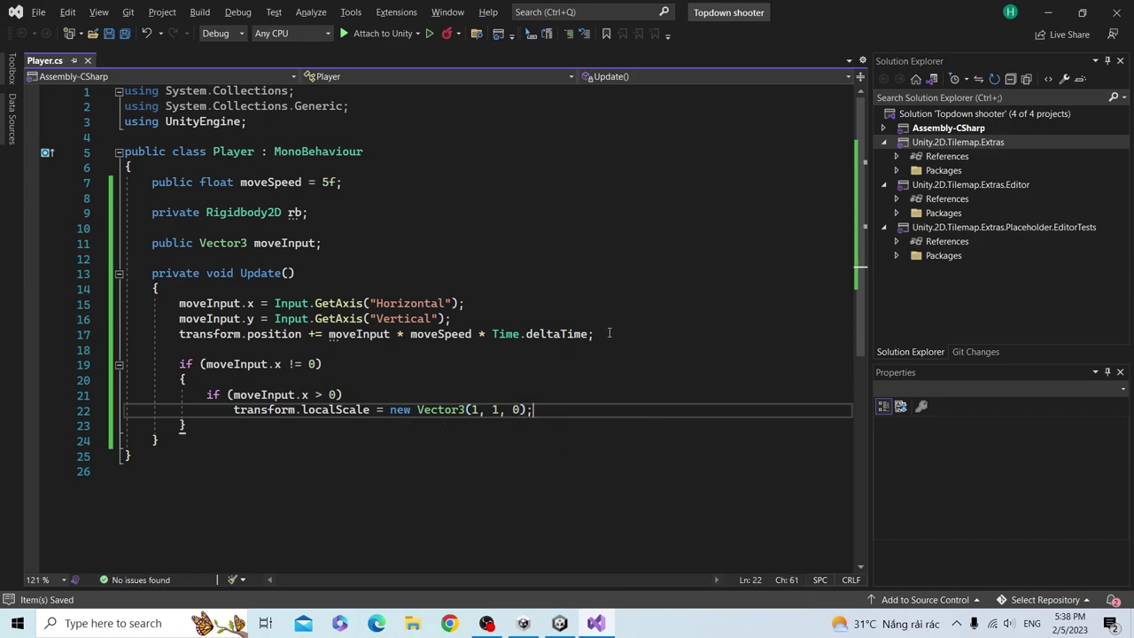
pyautogui.hotkey('alt', 'Tab')
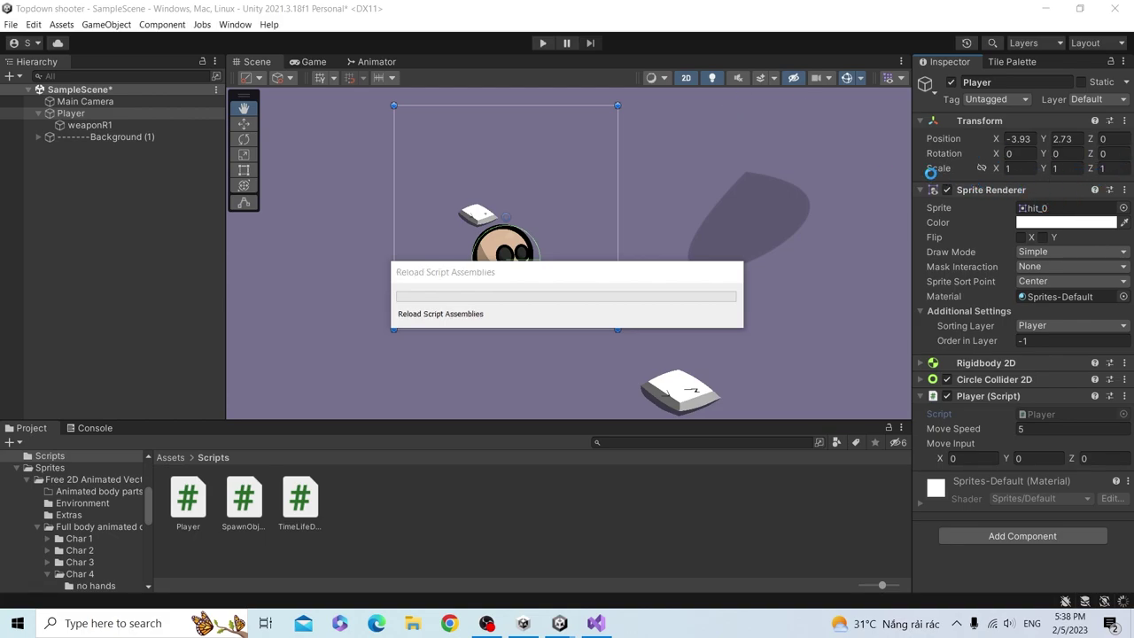
# - Add an else branch beginning transform.localScale = new
pyautogui.hotkey('alt', 'Tab')
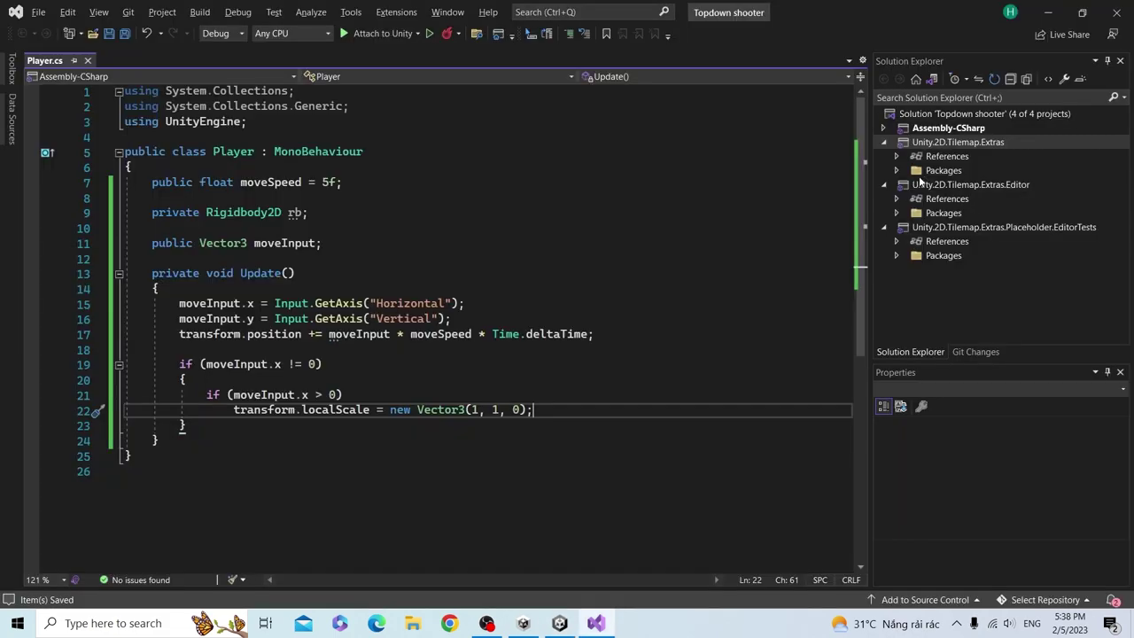
pyautogui.press('Return')
pyautogui.write('else')
pyautogui.press('Return')
pyautogui.write('transform.p')
pyautogui.press('BackSpace')
pyautogui.write('loca')
pyautogui.press('Tab')
pyautogui.write('= new')
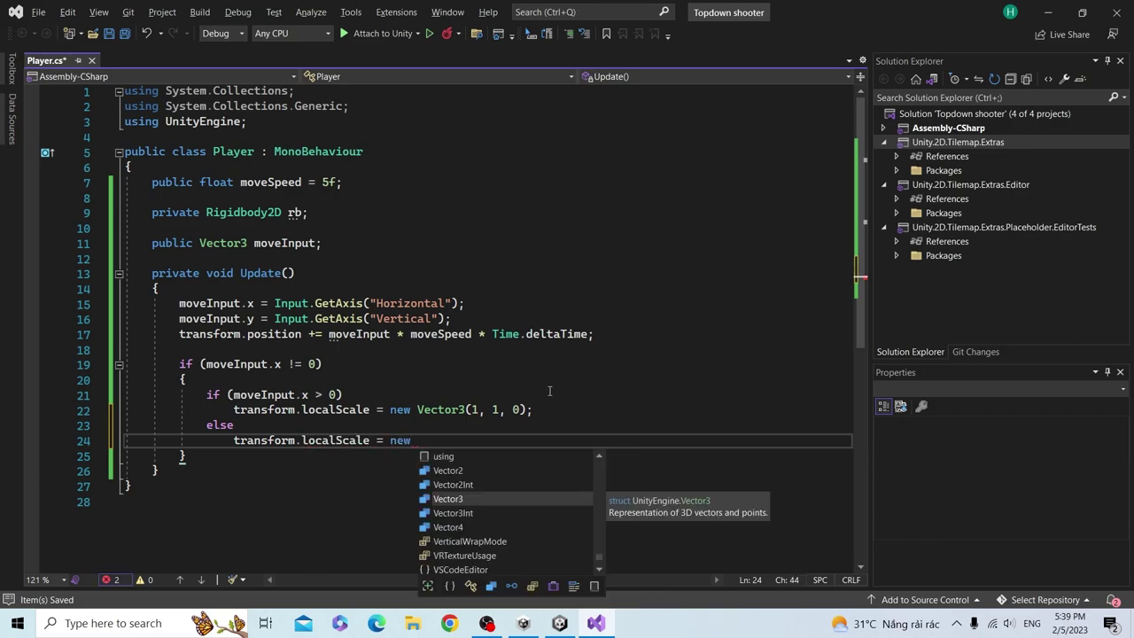
# - Complete the else branch as new Vector3(-1, 1, 0) and save the script
pyautogui.moveTo(532, 409); pyautogui.dragTo(393, 410)
pyautogui.hotkey('ctrl', 'c')
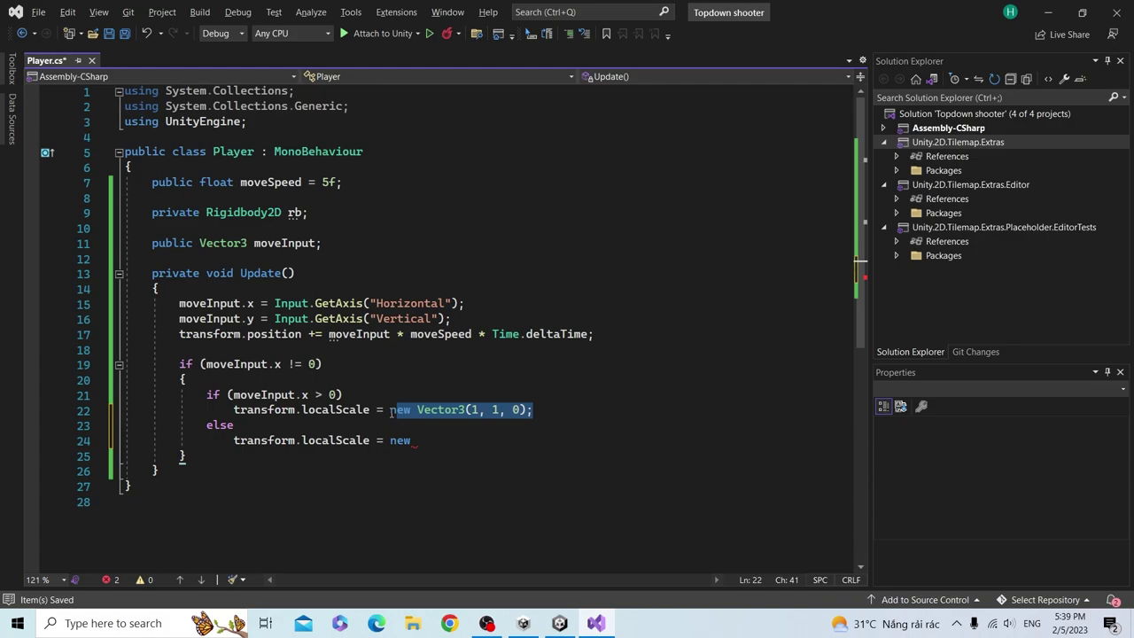
pyautogui.doubleClick(400, 440)
pyautogui.hotkey('ctrl', 'v')
pyautogui.click(472, 440)
pyautogui.write('-')
pyautogui.hotkey('ctrl', 's')
pyautogui.click(619, 458)
pyautogui.hotkey('alt', 'Tab')
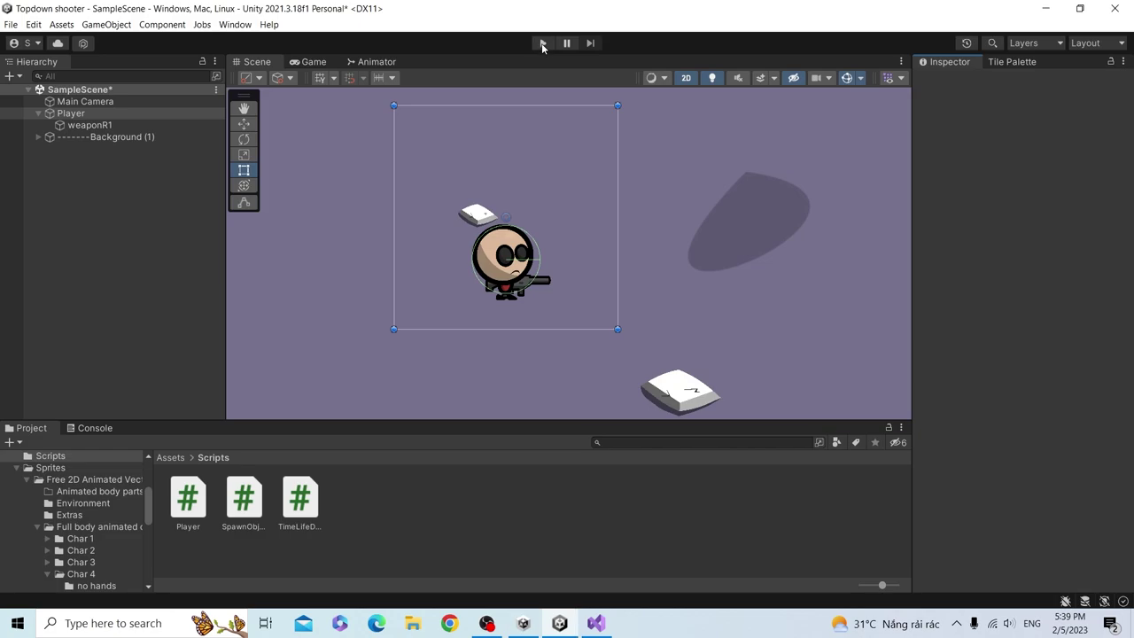
pyautogui.click(544, 42)
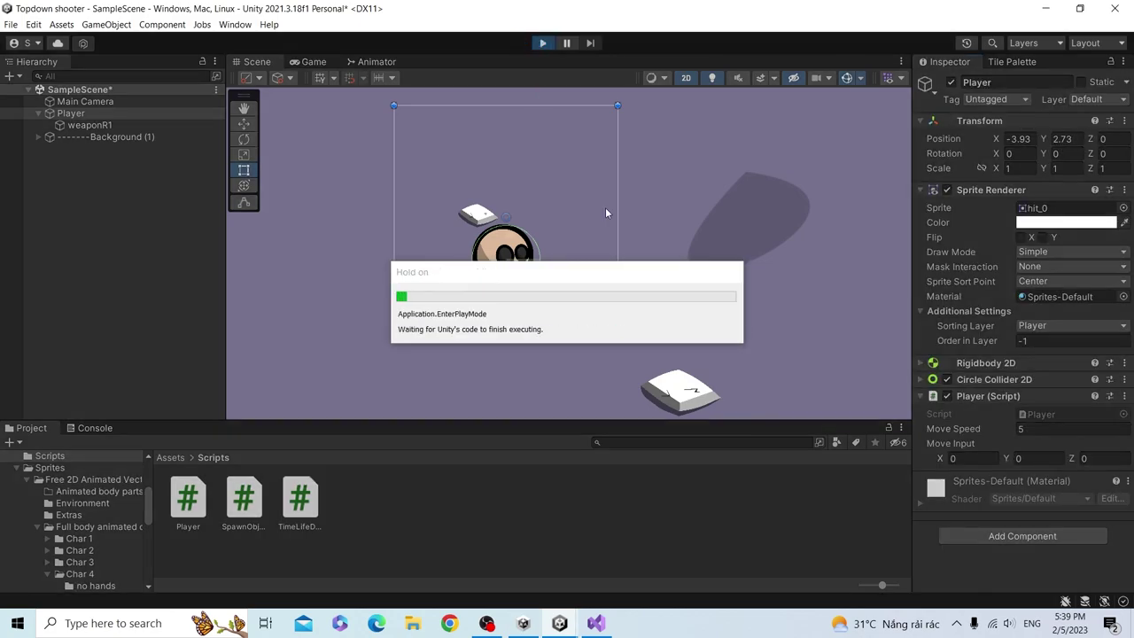
pyautogui.press('d')
pyautogui.press('s')
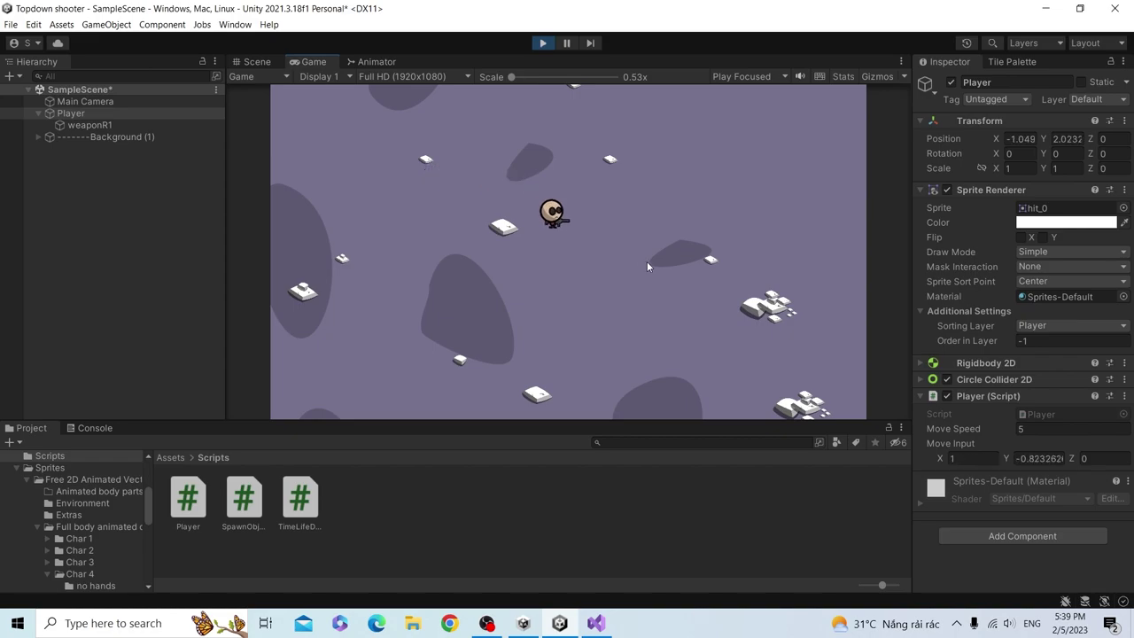
pyautogui.press('a')
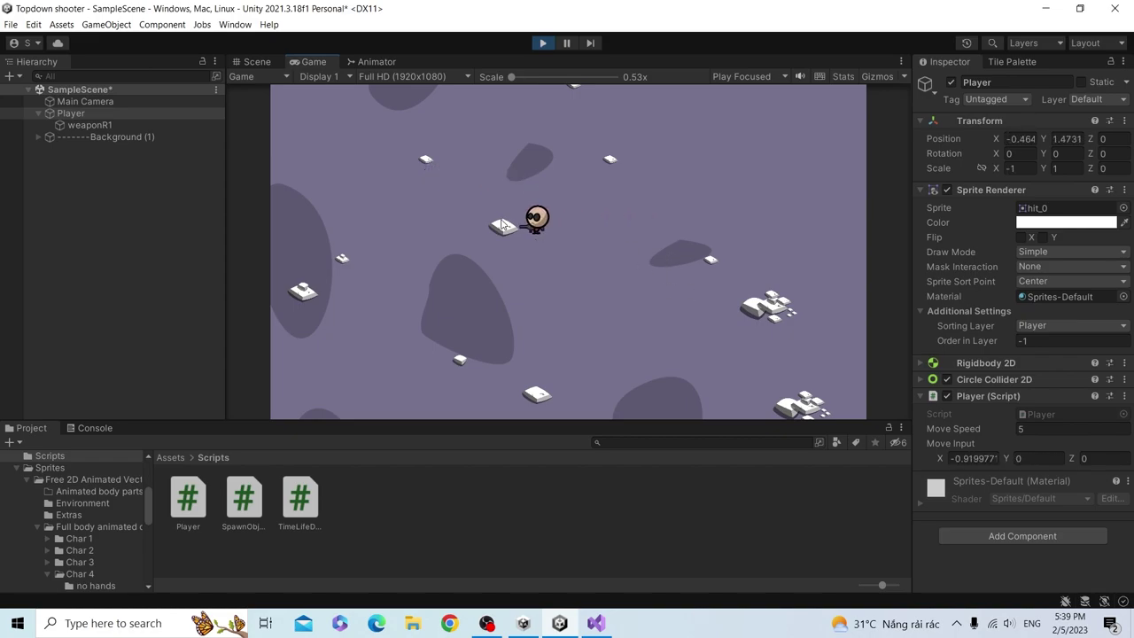
pyautogui.press('d')
pyautogui.click(542, 45)
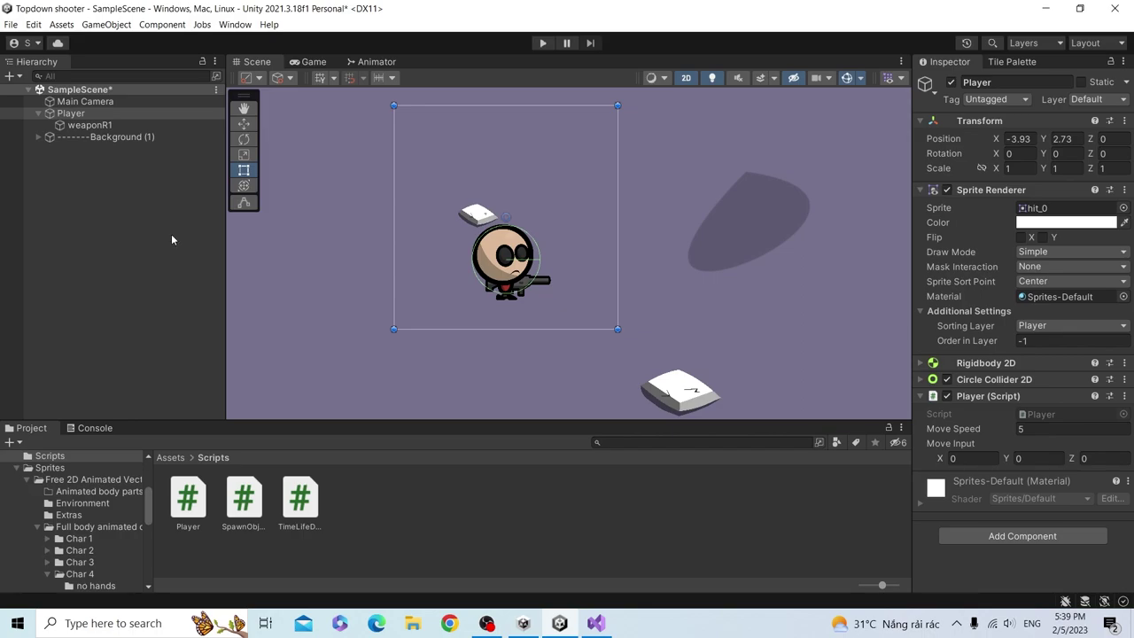
pyautogui.click(271, 328)
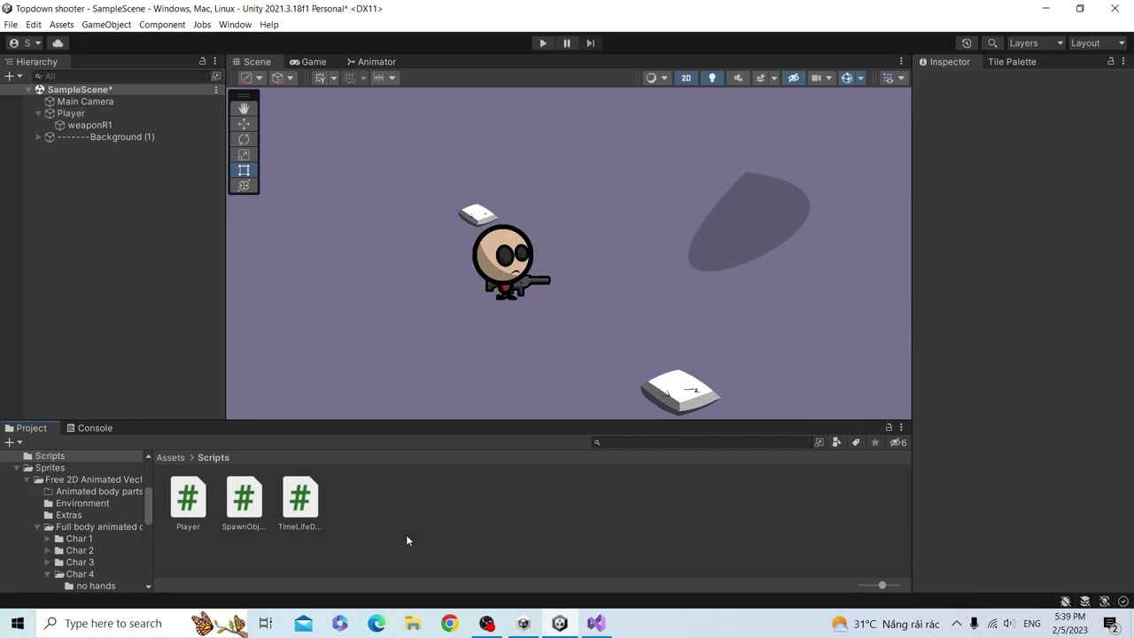
# - Browse to Full body animated characters > Char 4 'with hands' and inspect its death and fall sprite frames
pyautogui.click(93, 479)
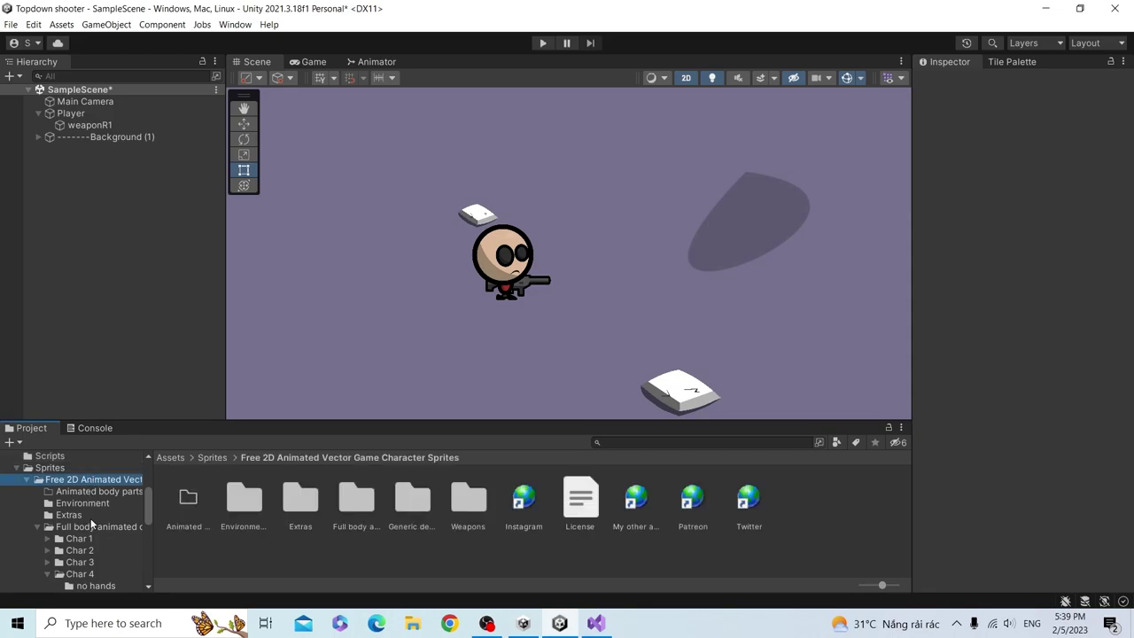
pyautogui.click(90, 516)
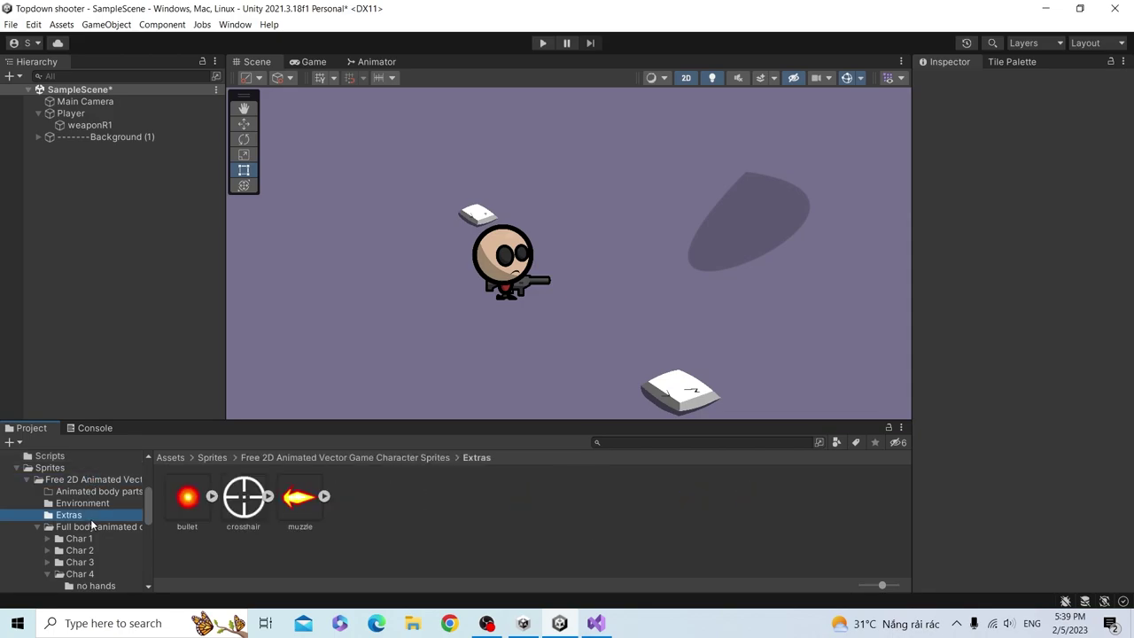
pyautogui.click(86, 528)
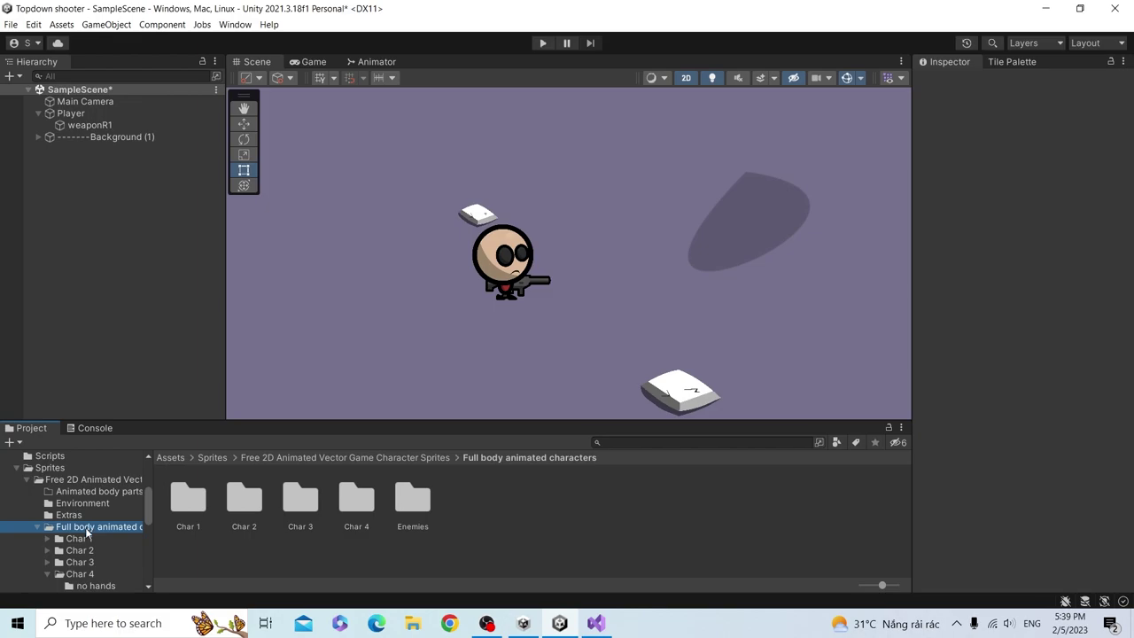
pyautogui.click(36, 527)
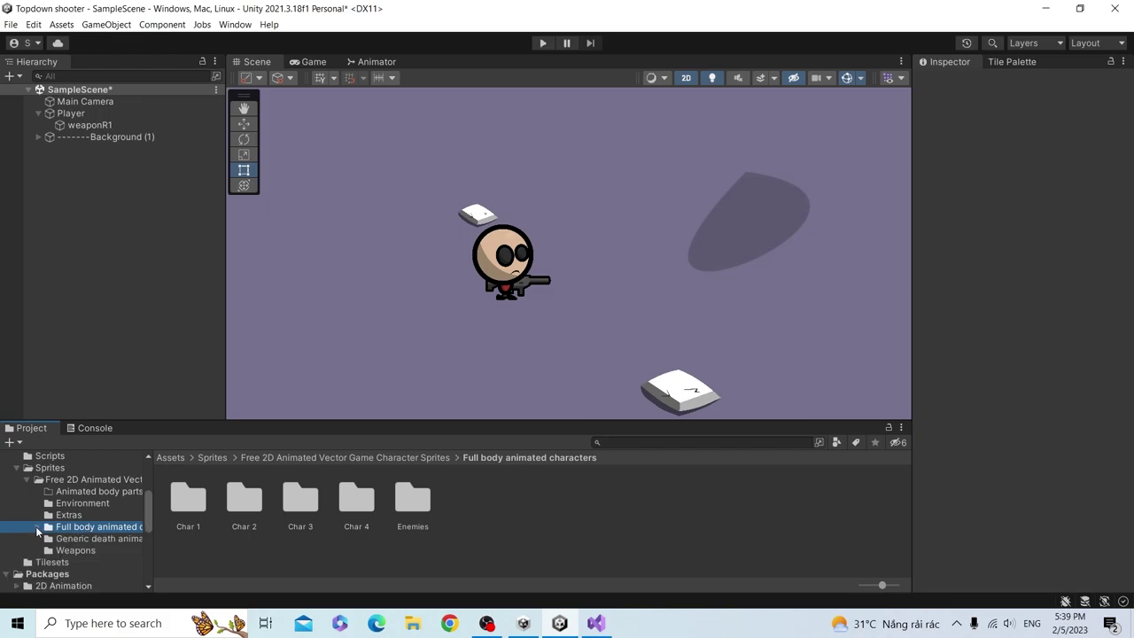
pyautogui.click(36, 526)
pyautogui.scroll(-2, 68, 544)
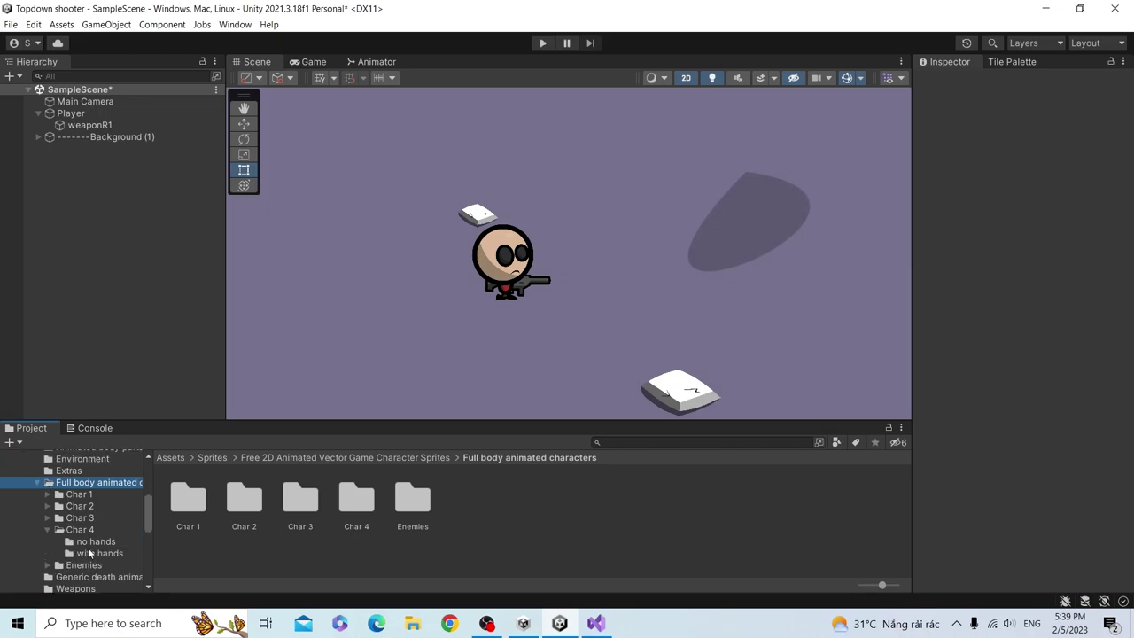
pyautogui.click(94, 556)
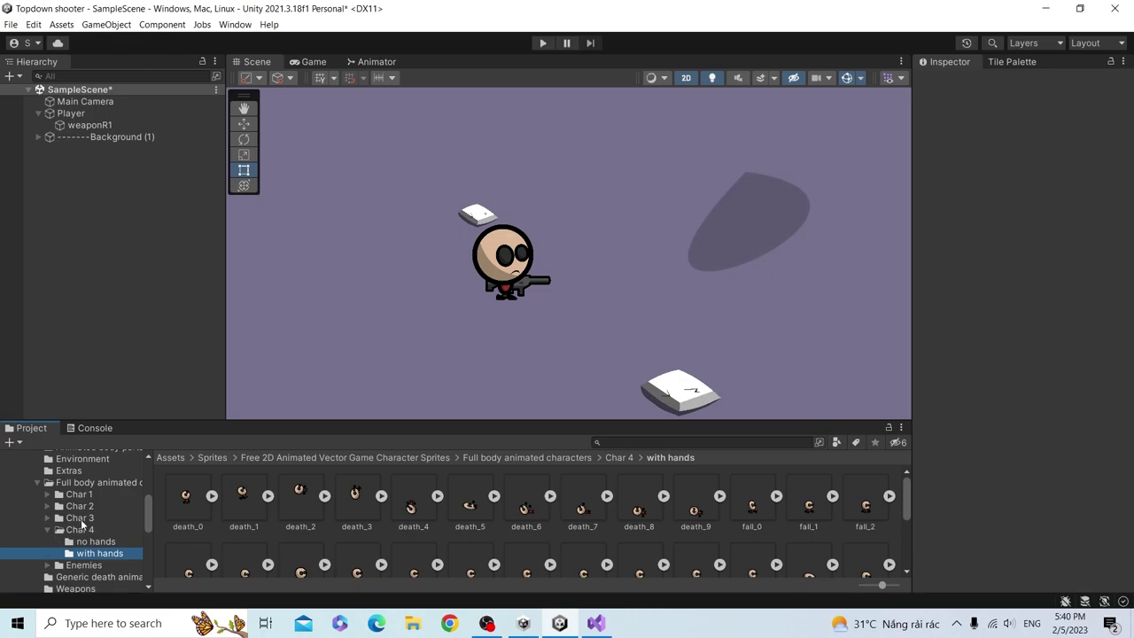
pyautogui.scroll(2, 80, 520)
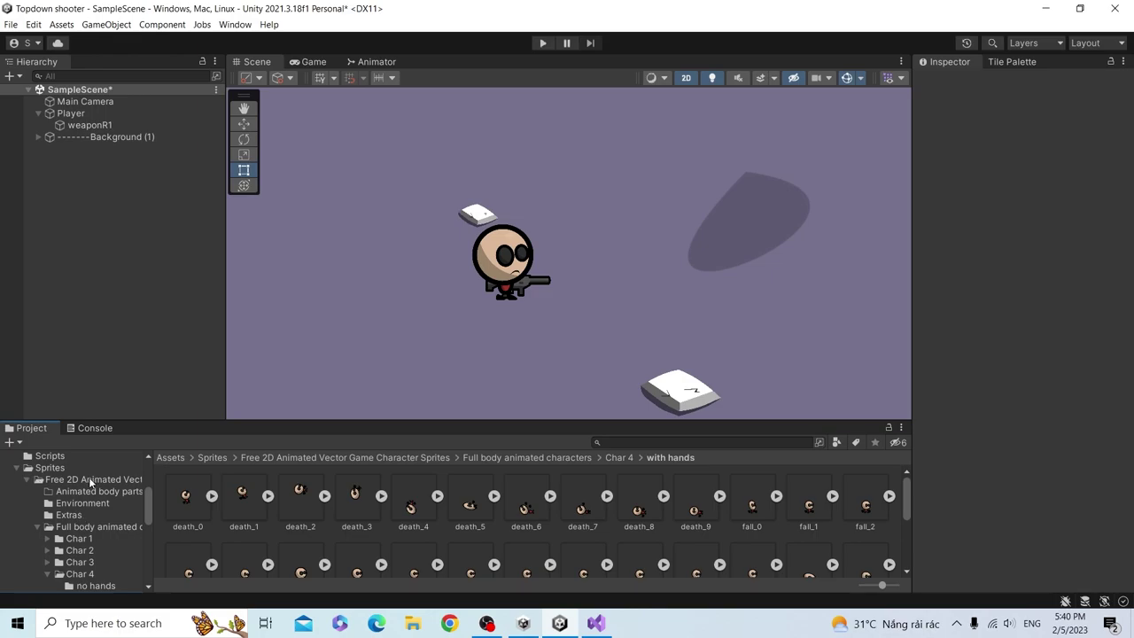
pyautogui.scroll(-2, 87, 476)
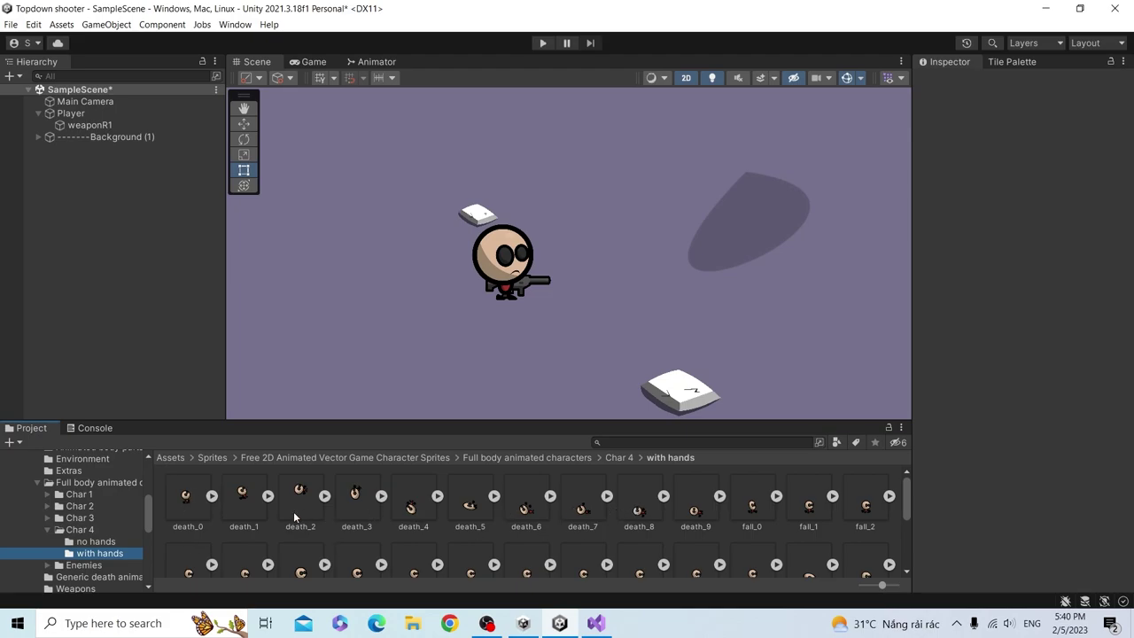
pyautogui.click(186, 498)
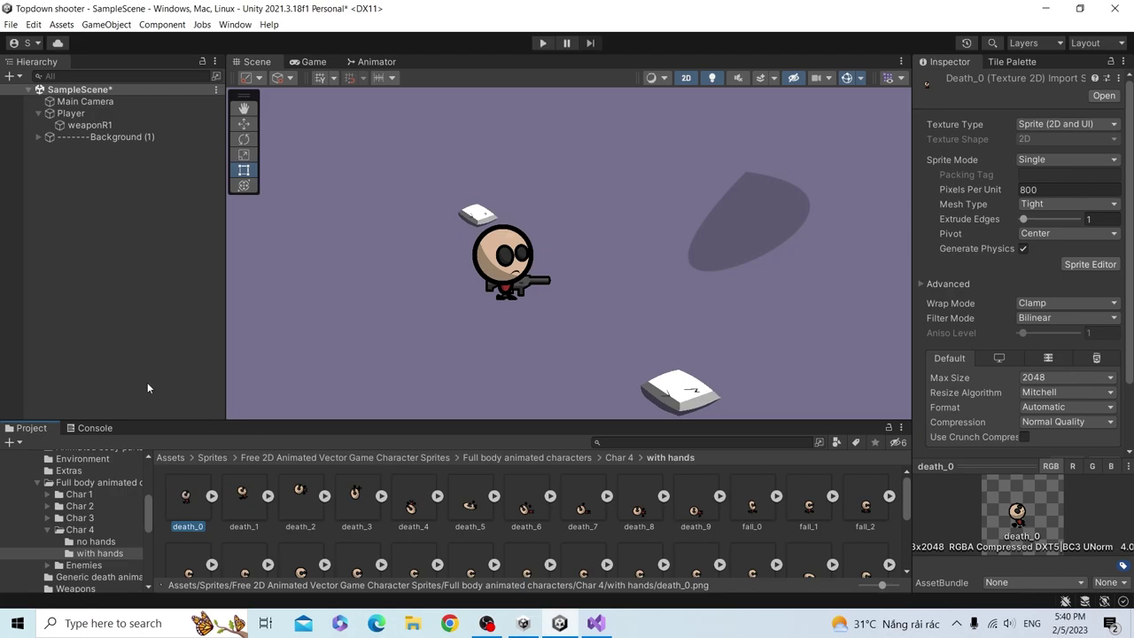
pyautogui.click(179, 352)
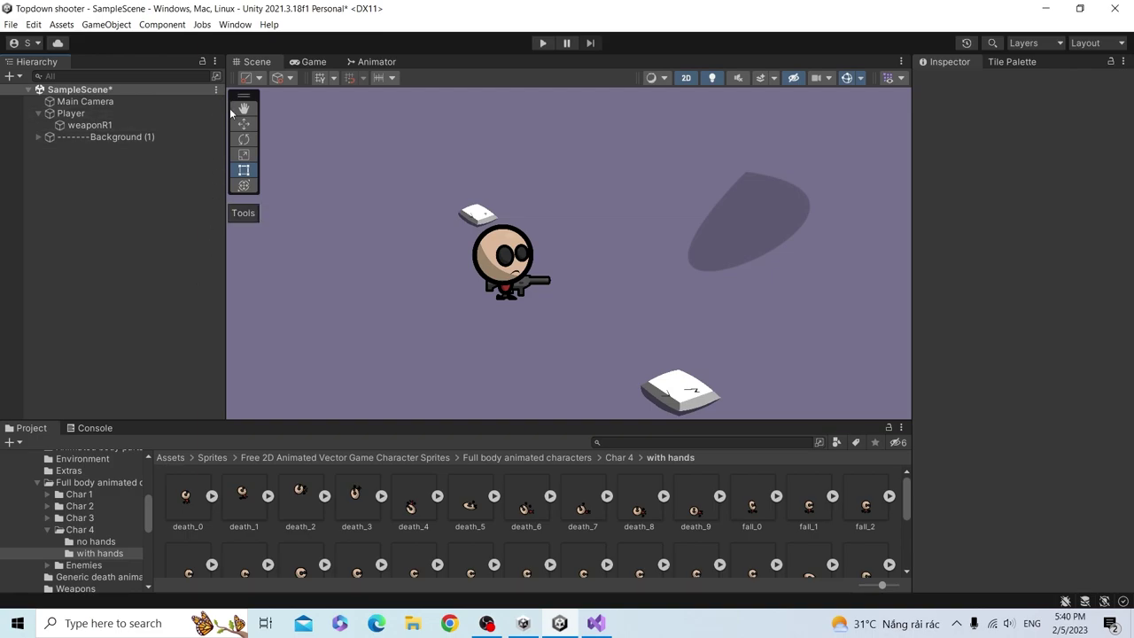
# - Open Window > Animation > Animation and dock it beneath the Scene view
pyautogui.click(235, 24)
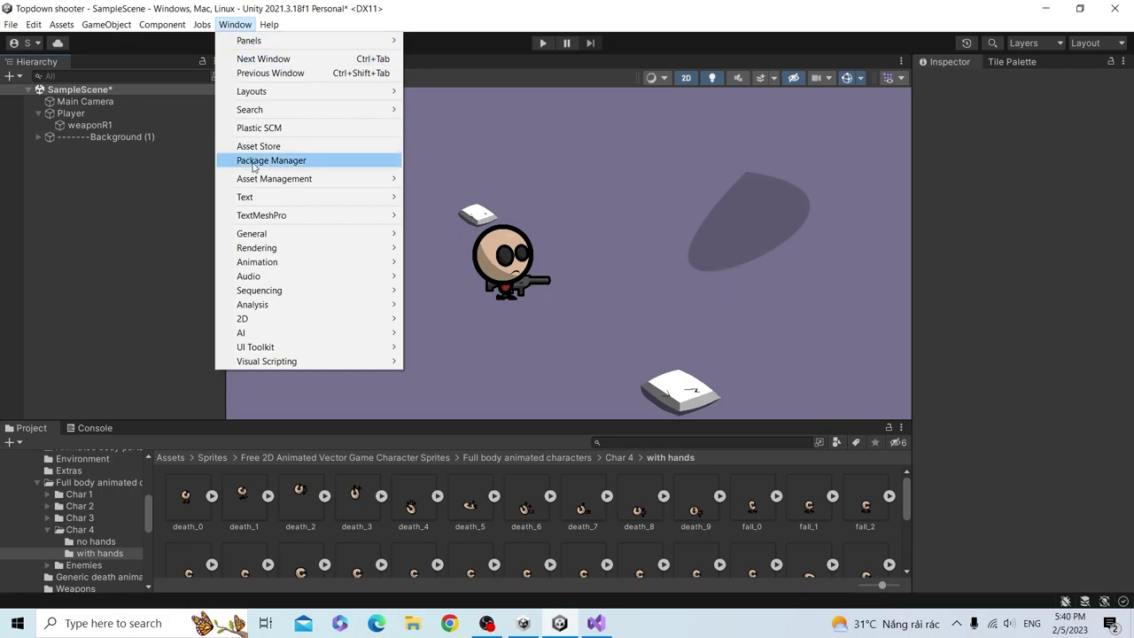
pyautogui.moveTo(256, 266)
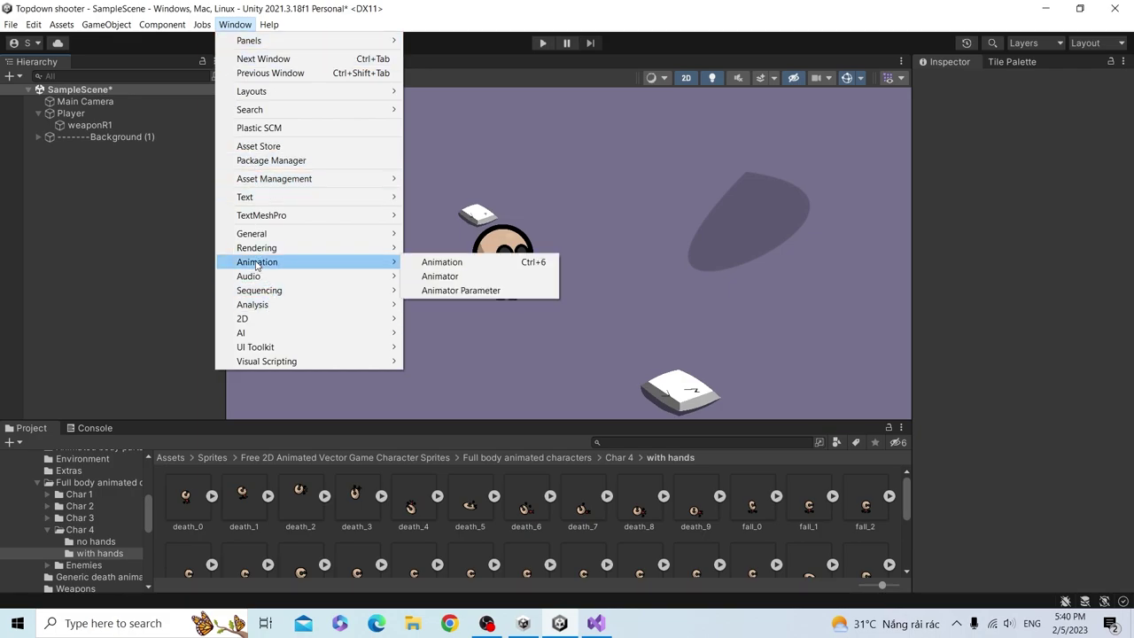
pyautogui.click(447, 263)
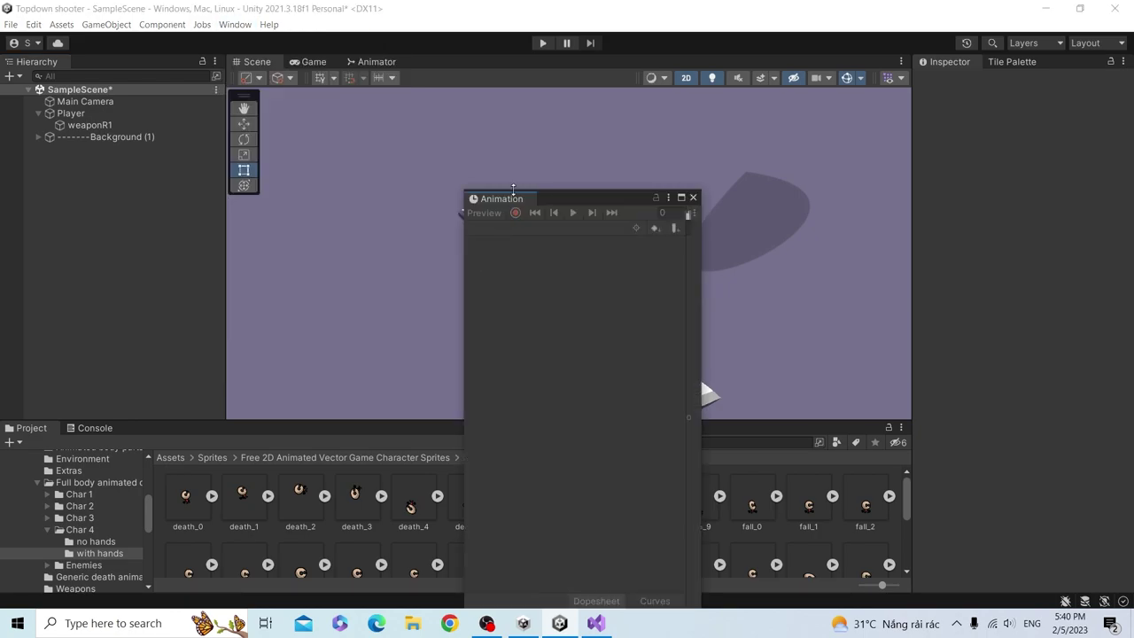
pyautogui.moveTo(509, 199); pyautogui.dragTo(370, 375)
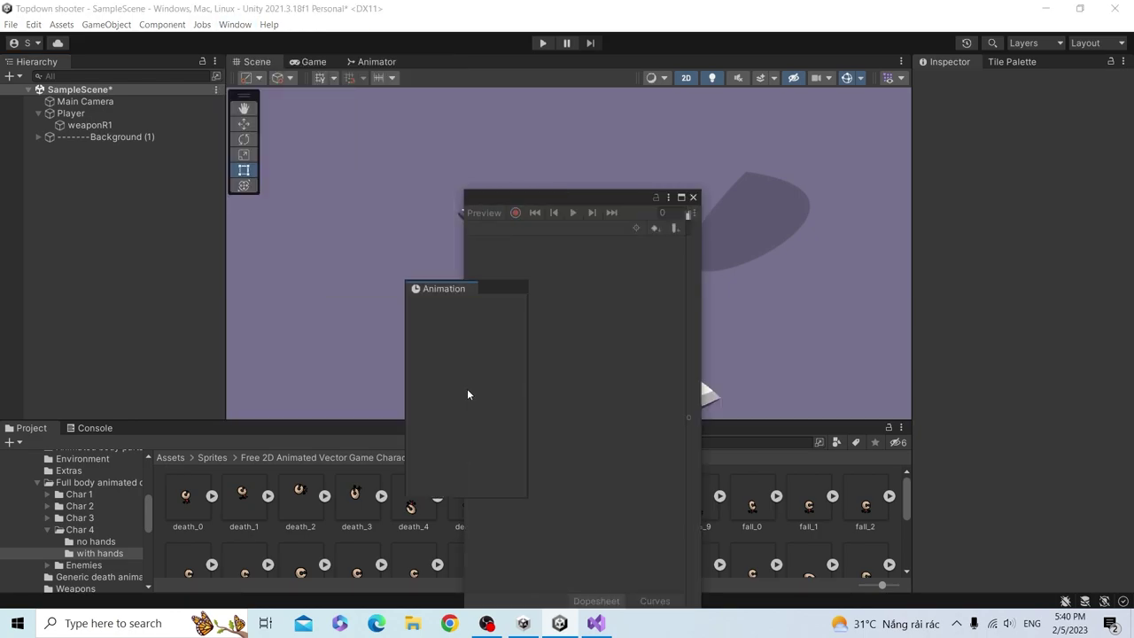
pyautogui.moveTo(472, 425); pyautogui.dragTo(472, 445)
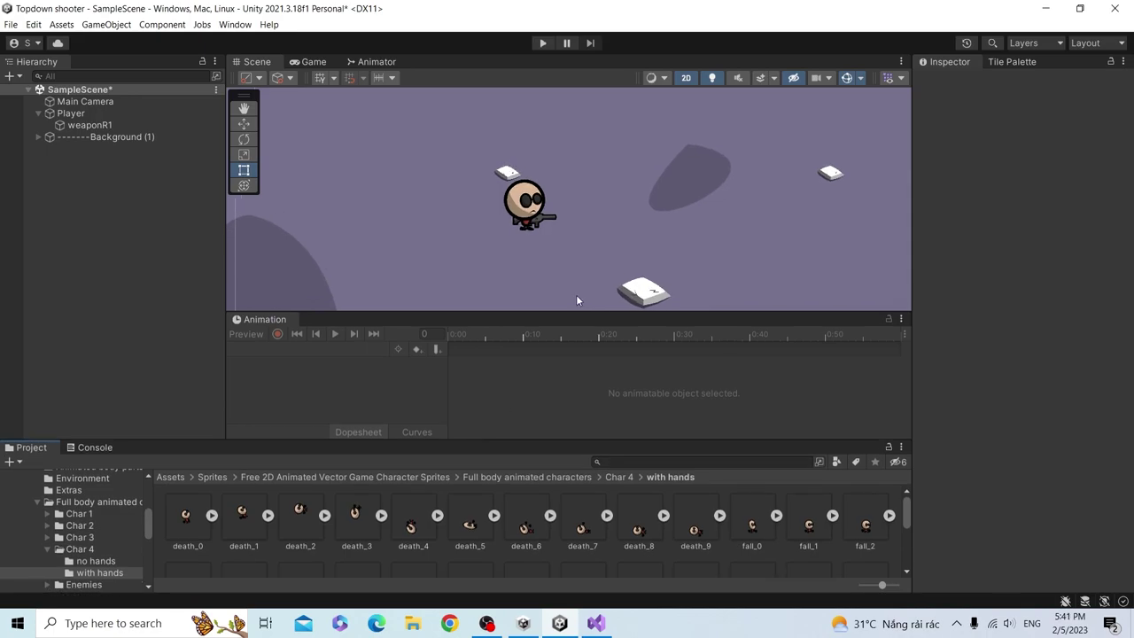
pyautogui.moveTo(570, 297); pyautogui.dragTo(571, 278)
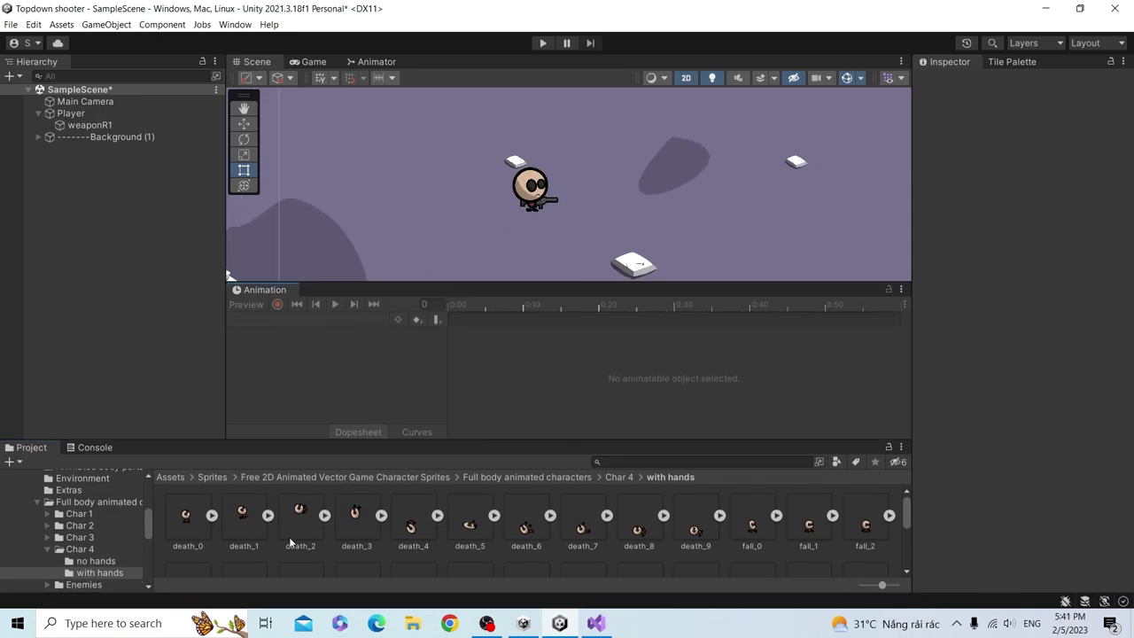
pyautogui.scroll(-5, 301, 545)
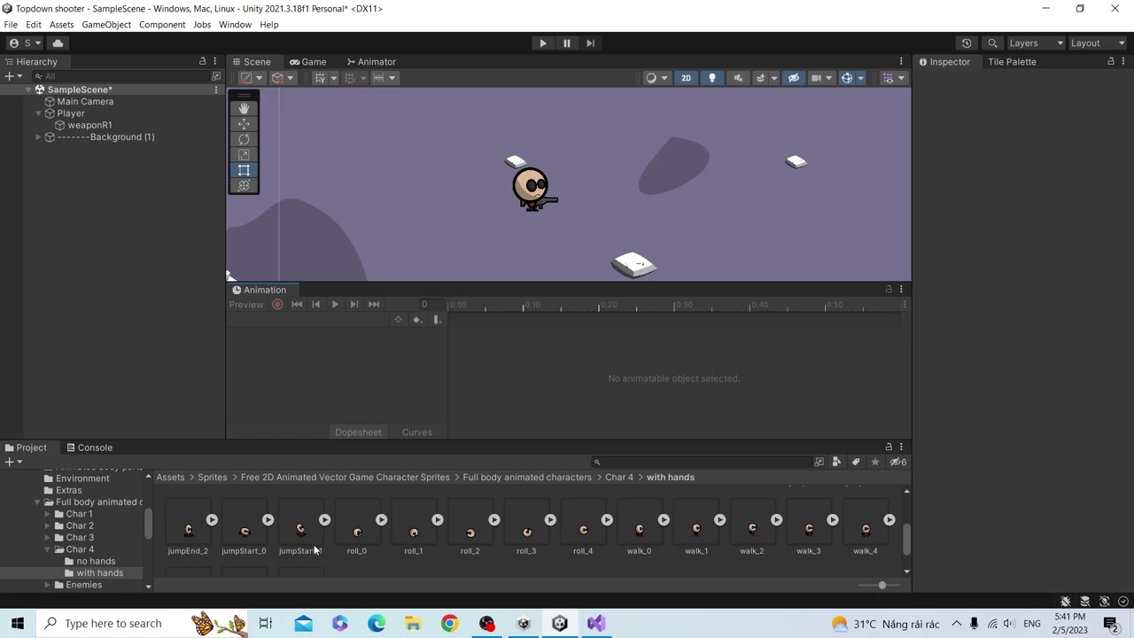
# - Select the Player, then select sprites idle_0 through idle_5 in the Project window
pyautogui.click(89, 117)
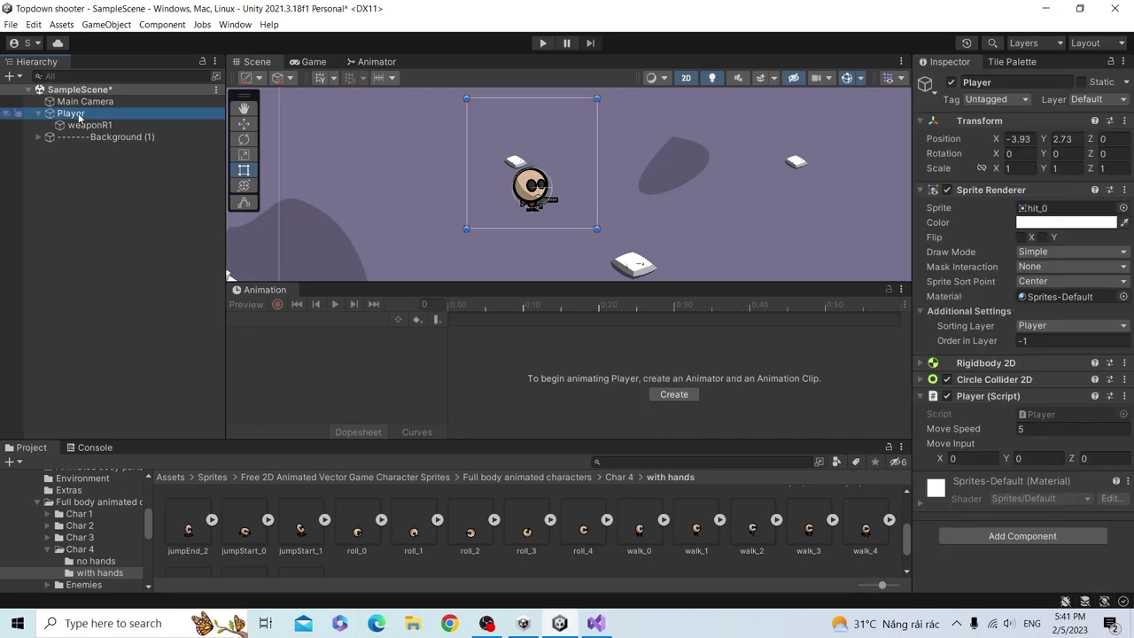
pyautogui.scroll(-3, 553, 557)
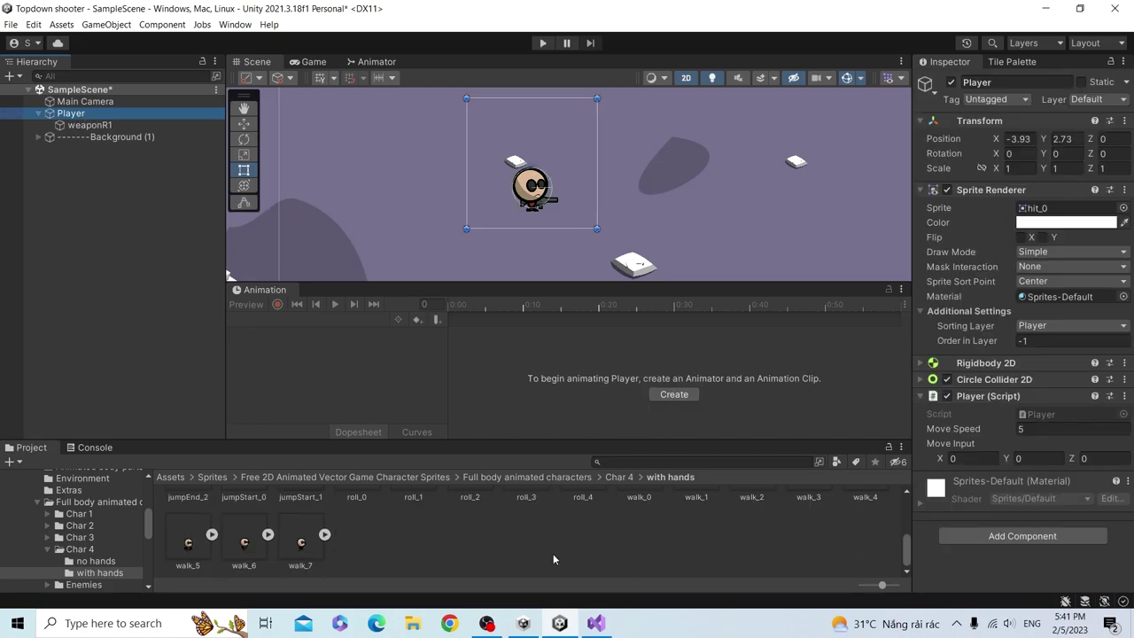
pyautogui.scroll(3, 552, 558)
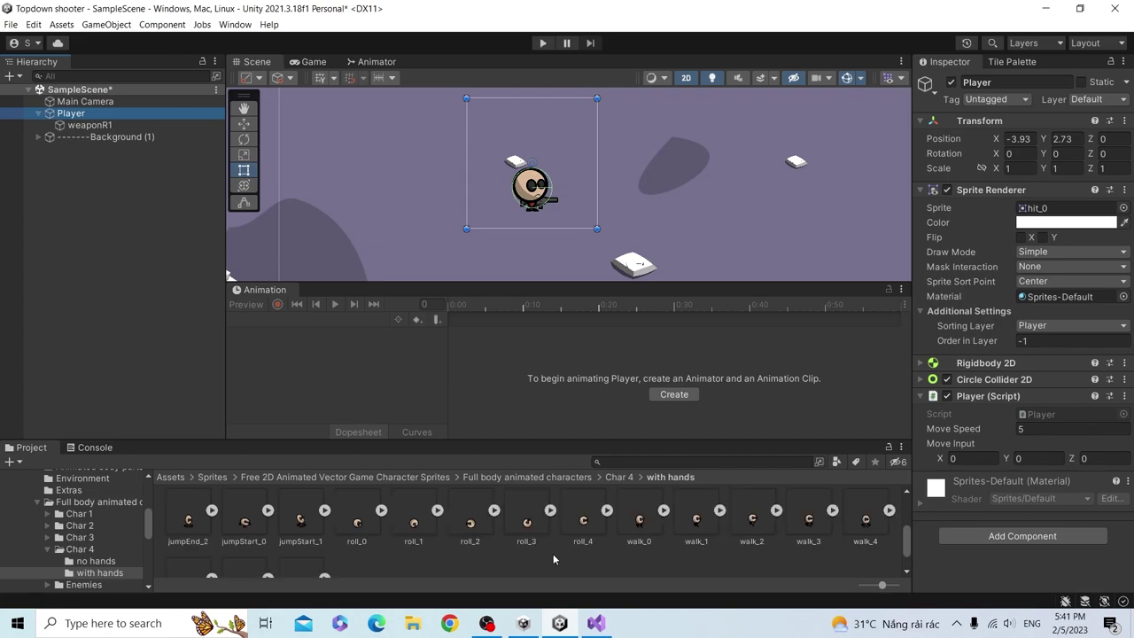
pyautogui.scroll(3, 553, 558)
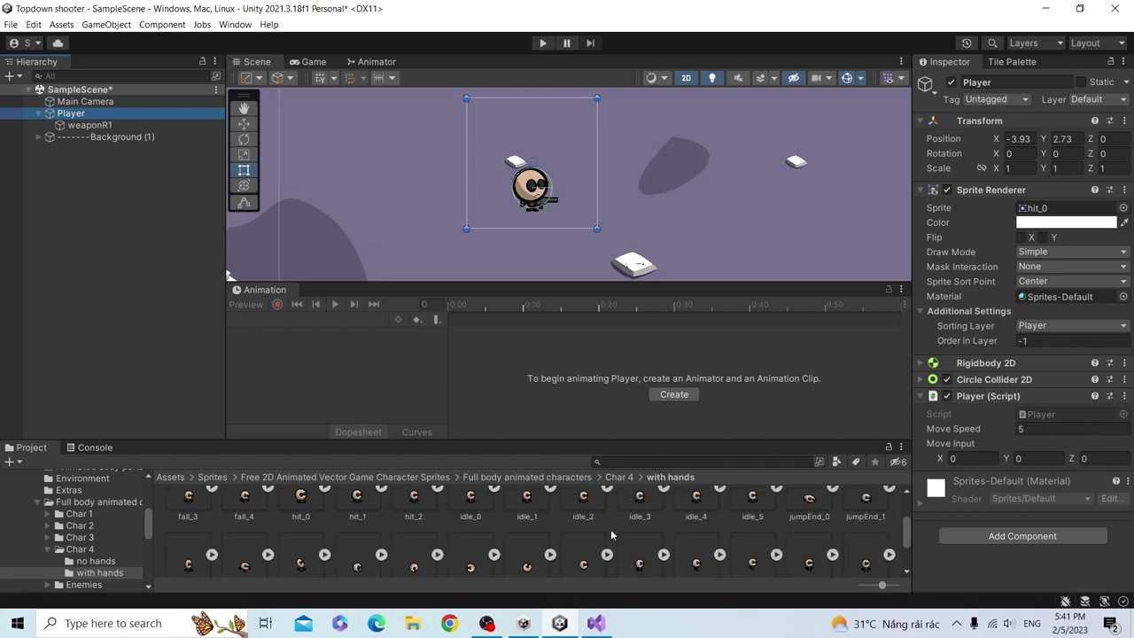
pyautogui.click(474, 508)
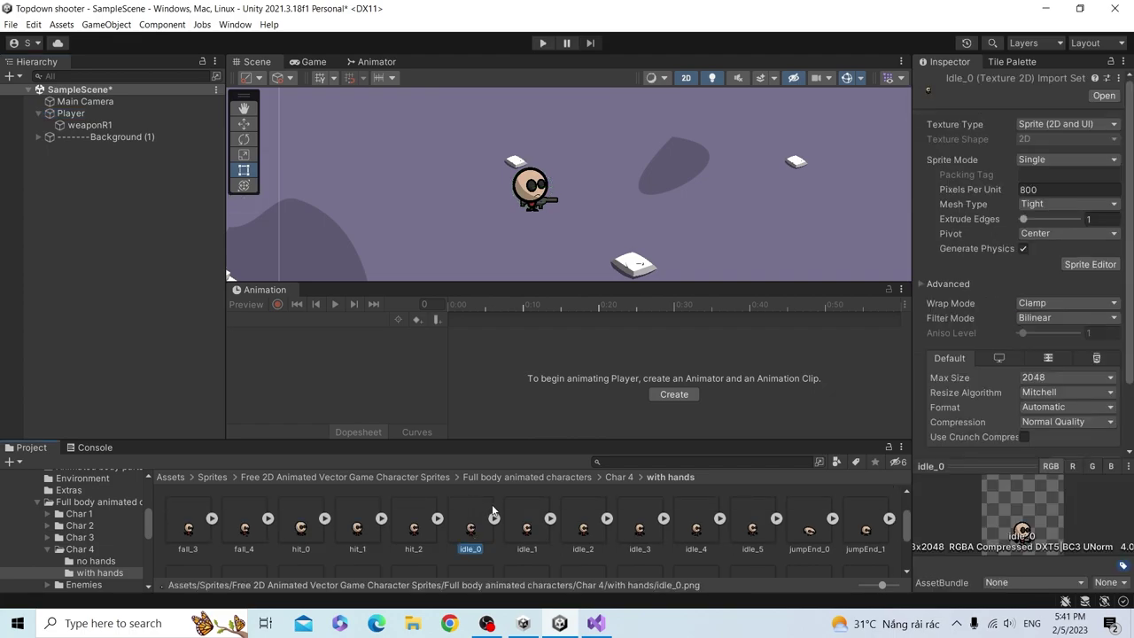
pyautogui.keyDown('shift'); pyautogui.click(754, 548); pyautogui.keyUp('shift')
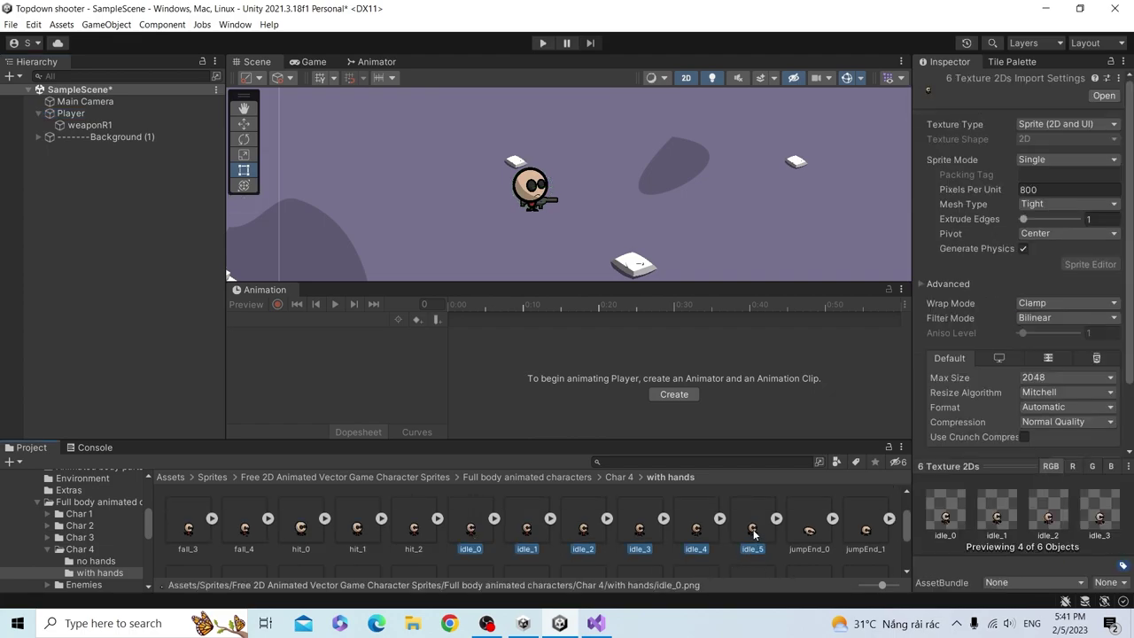
pyautogui.scroll(1, 748, 500)
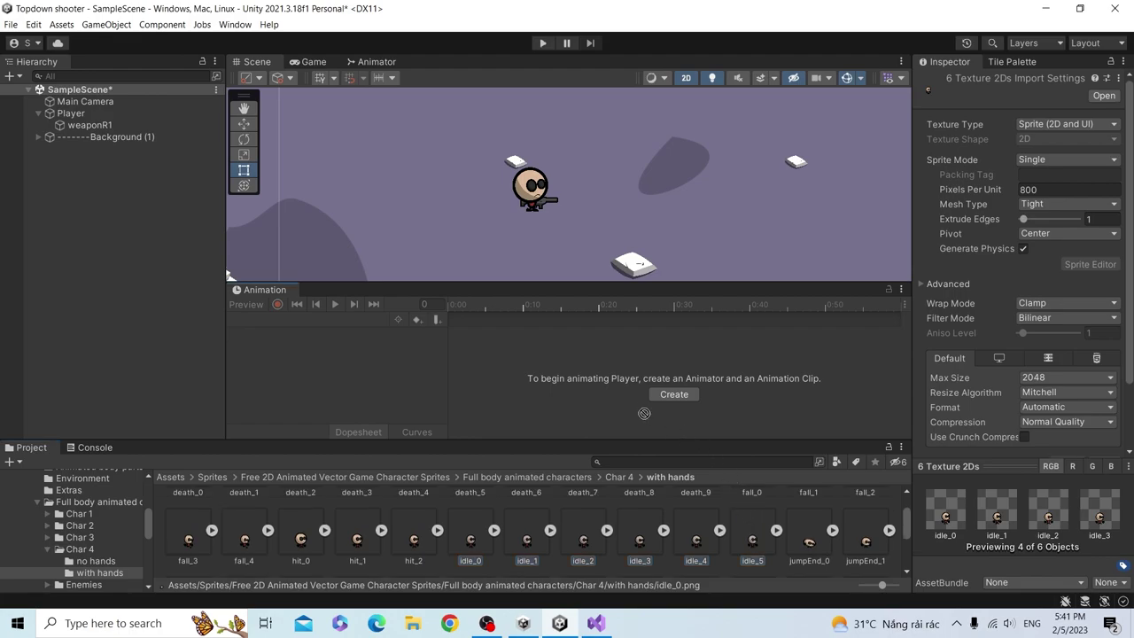
pyautogui.scroll(1, 666, 524)
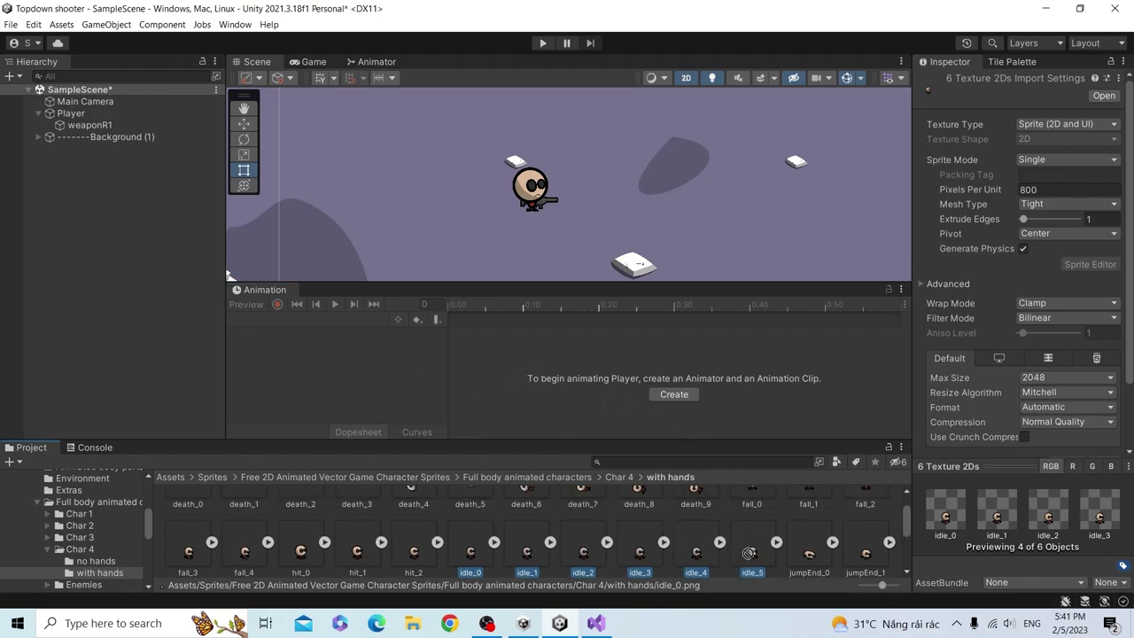
pyautogui.click(676, 394)
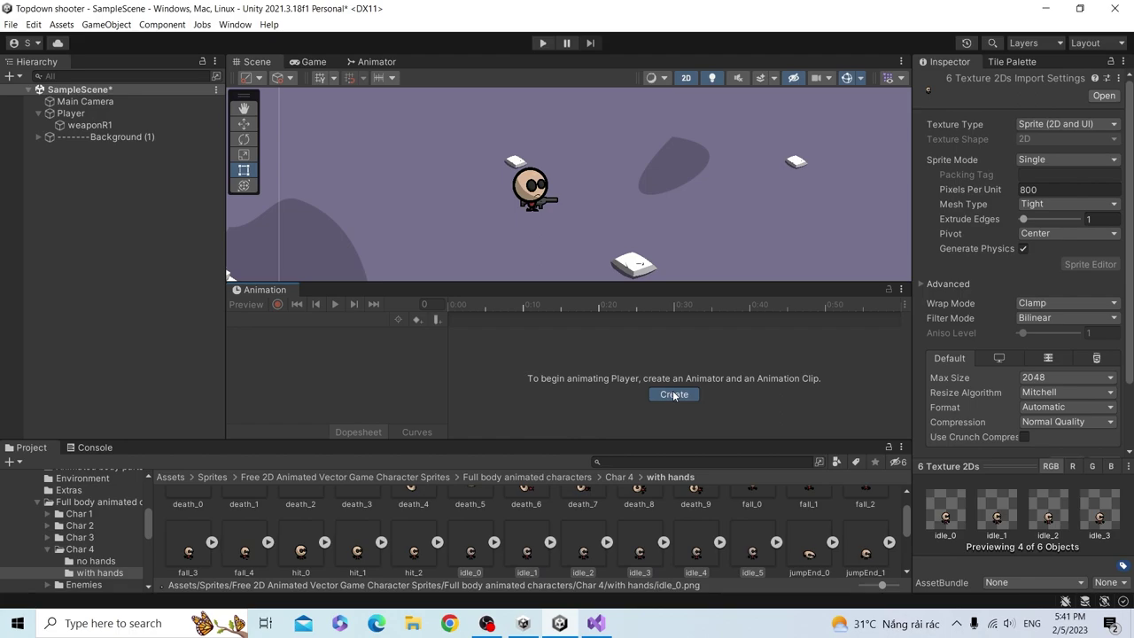
# - Save a new clip as Player_idle in Assets > Animation and drag the six idle sprites onto its timeline
pyautogui.scroll(-1, 69, 268)
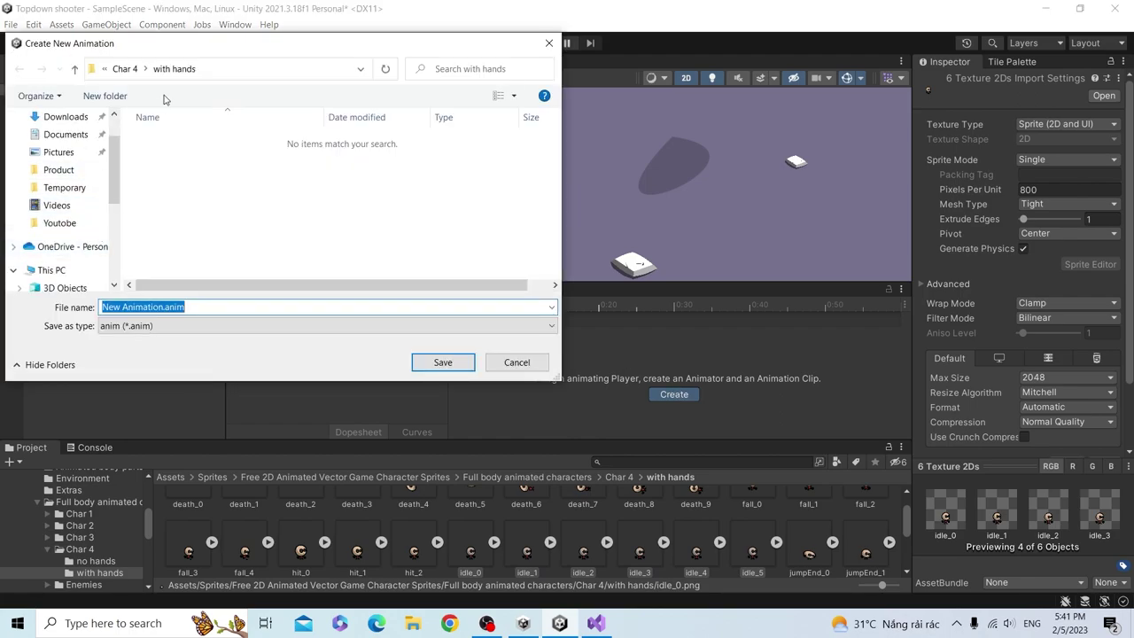
pyautogui.click(126, 69)
pyautogui.click(134, 69)
pyautogui.click(125, 71)
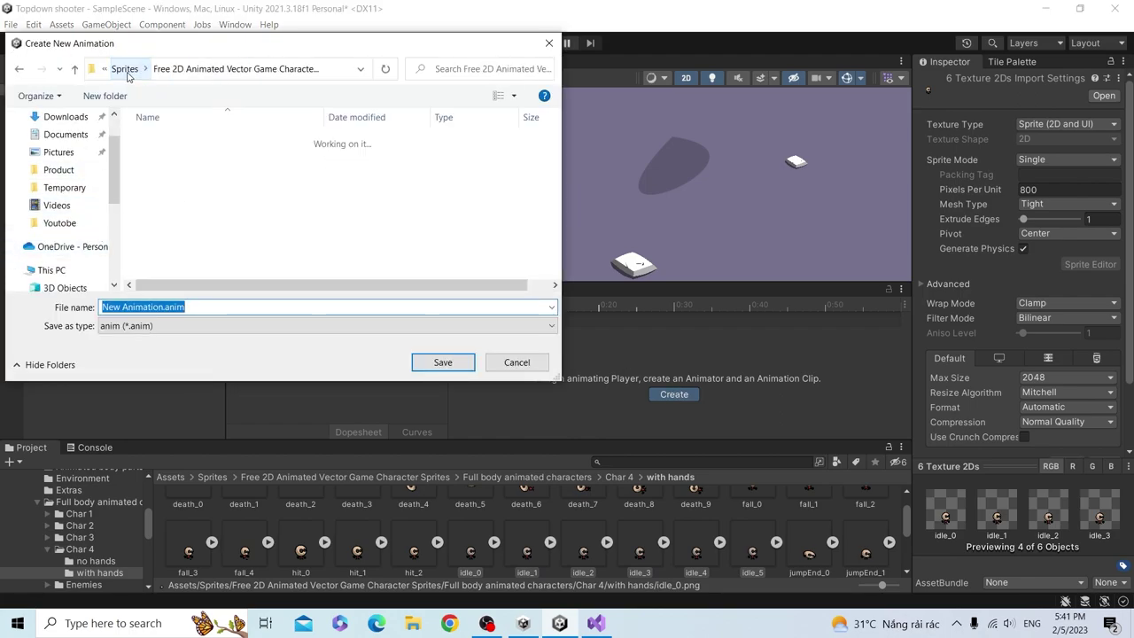
pyautogui.click(241, 70)
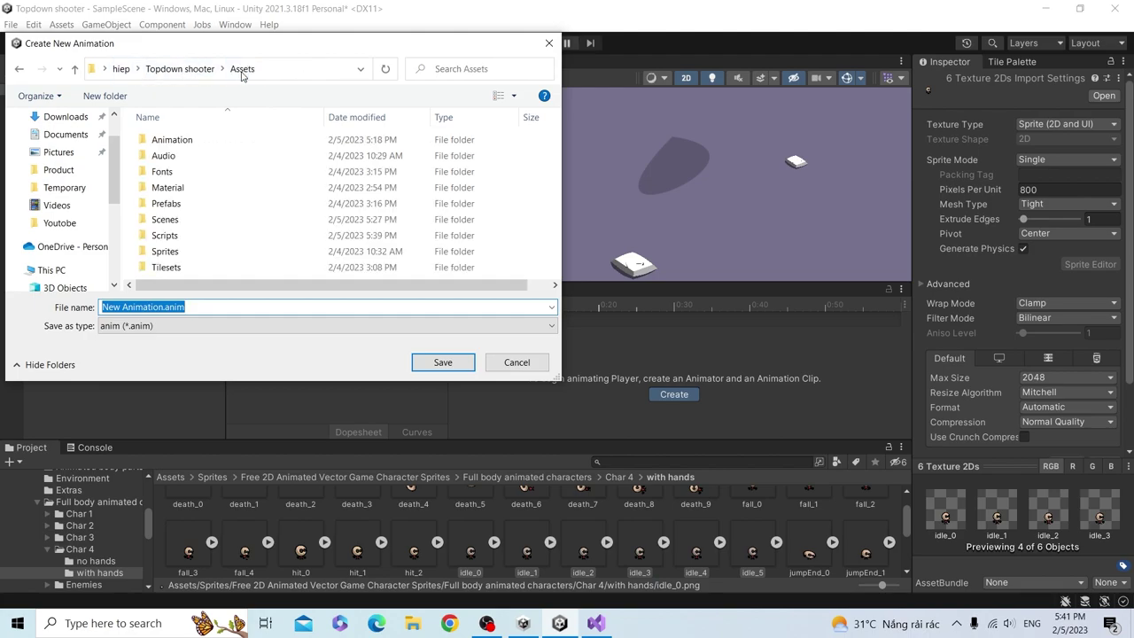
pyautogui.doubleClick(212, 135)
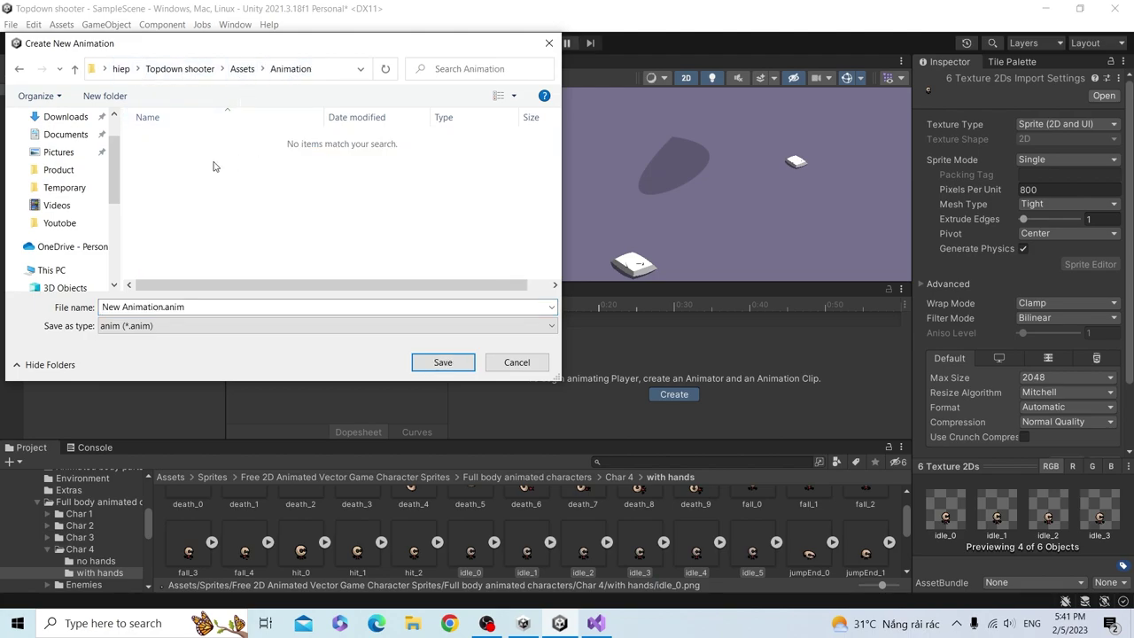
pyautogui.click(193, 305)
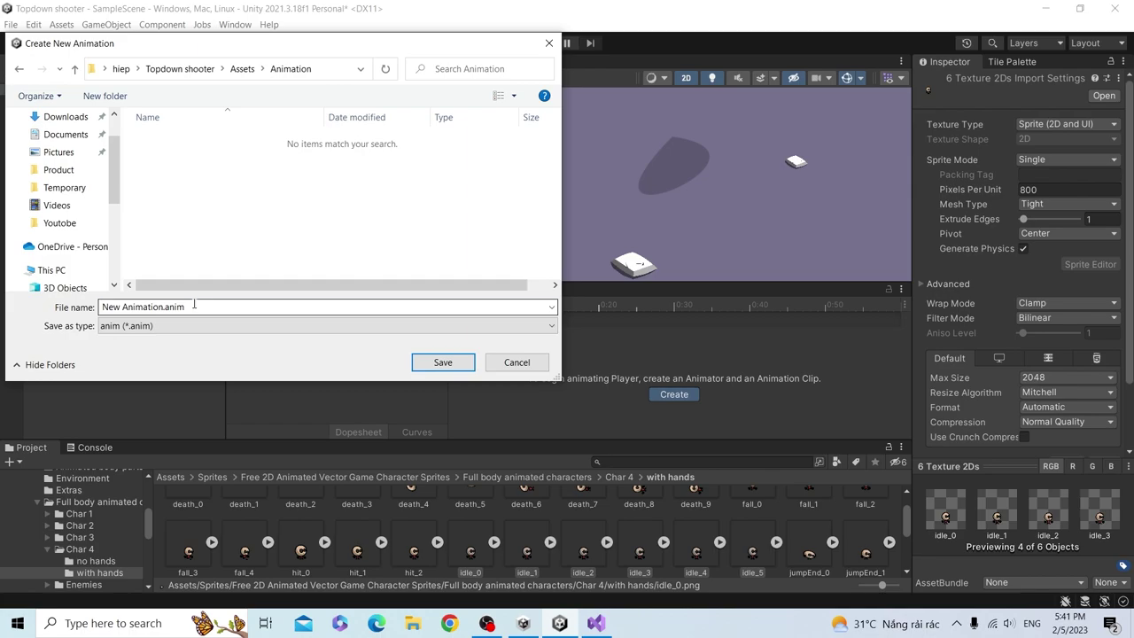
pyautogui.write('Player')
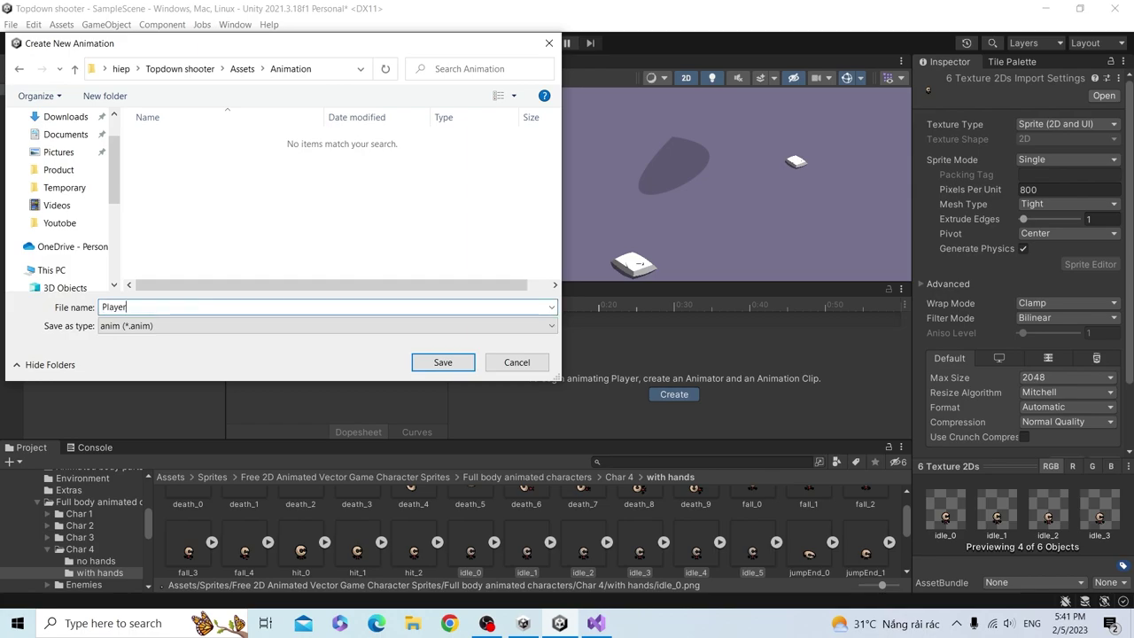
pyautogui.write('_idle')
pyautogui.press('Return')
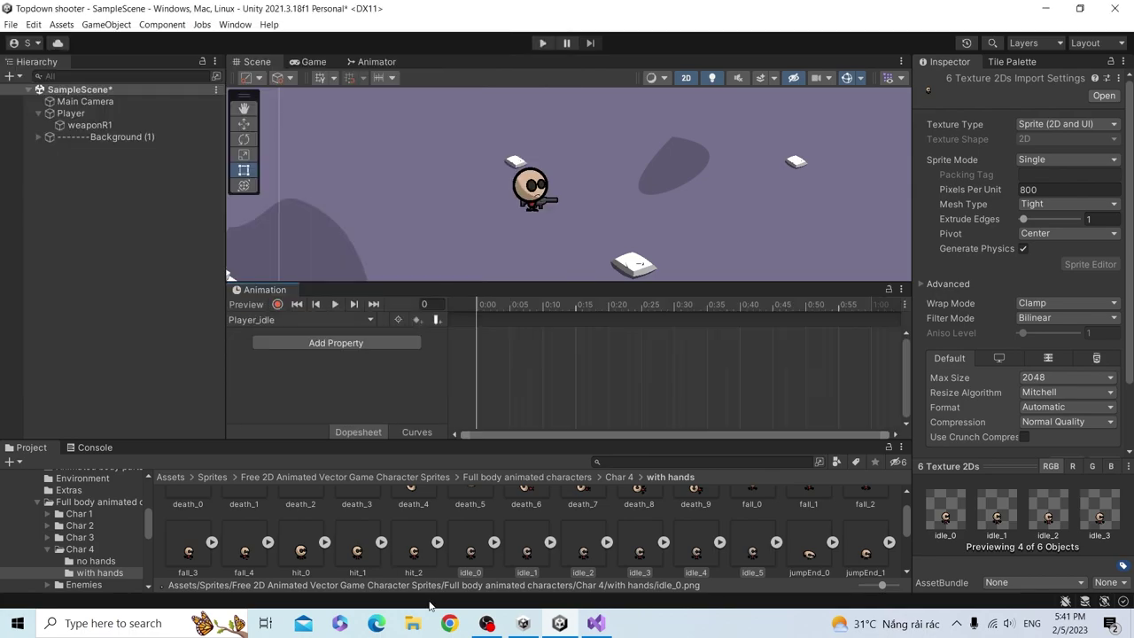
pyautogui.moveTo(476, 556)
pyautogui.mouseDown()
pyautogui.moveTo(520, 380)
pyautogui.moveTo(512, 372)
pyautogui.mouseUp()
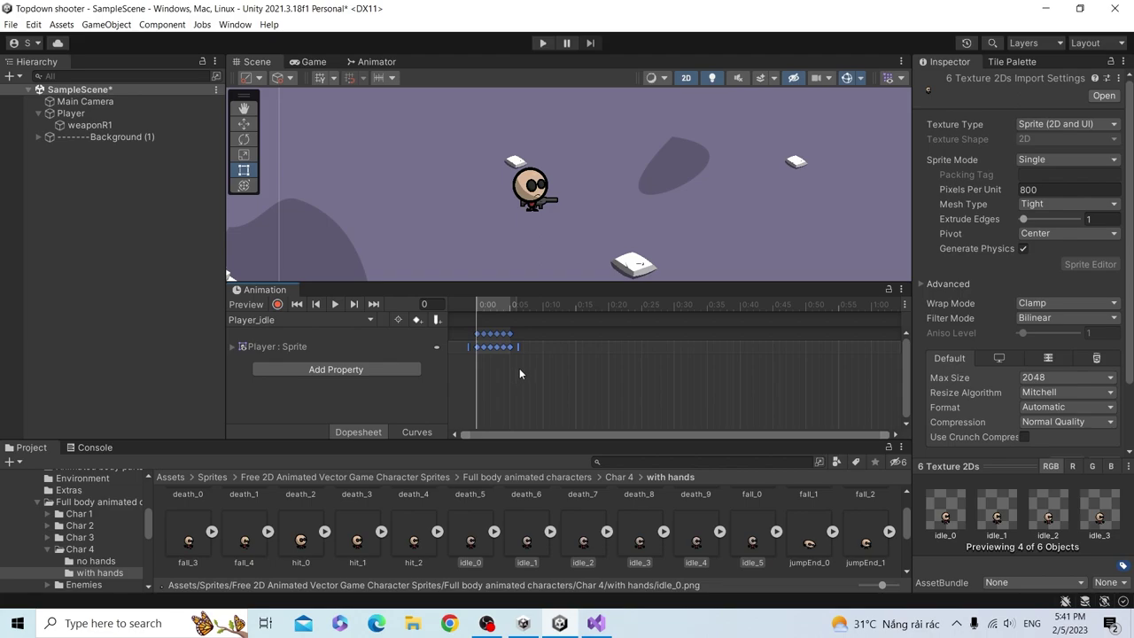
# - Play and stop a preview of the six-frame Player_idle animation
pyautogui.click(334, 304)
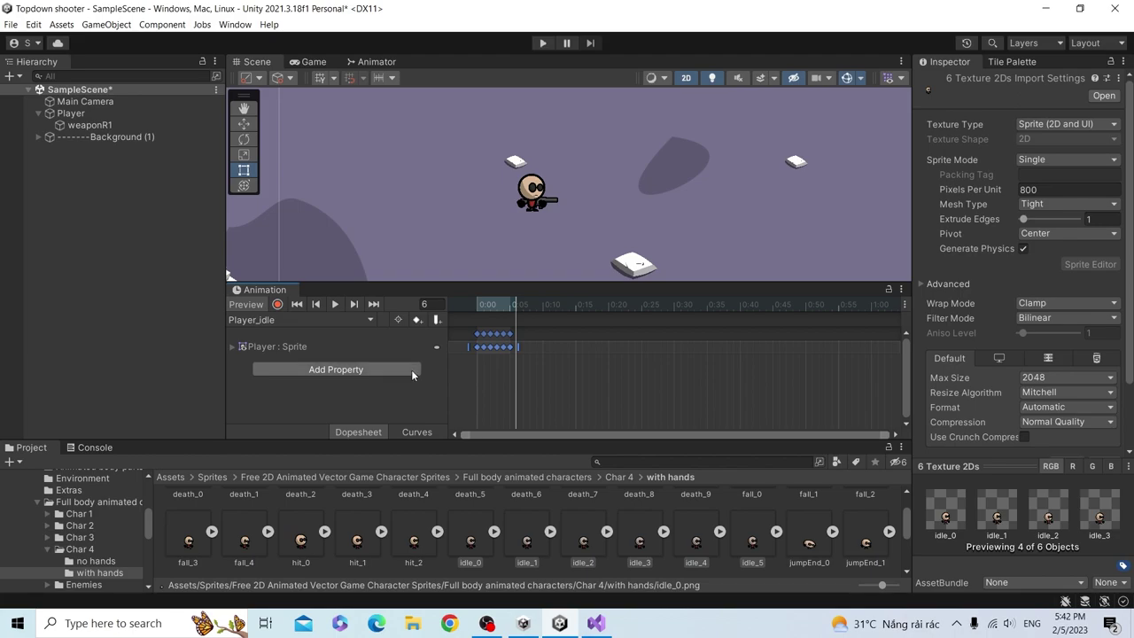
pyautogui.click(335, 304)
pyautogui.click(335, 304)
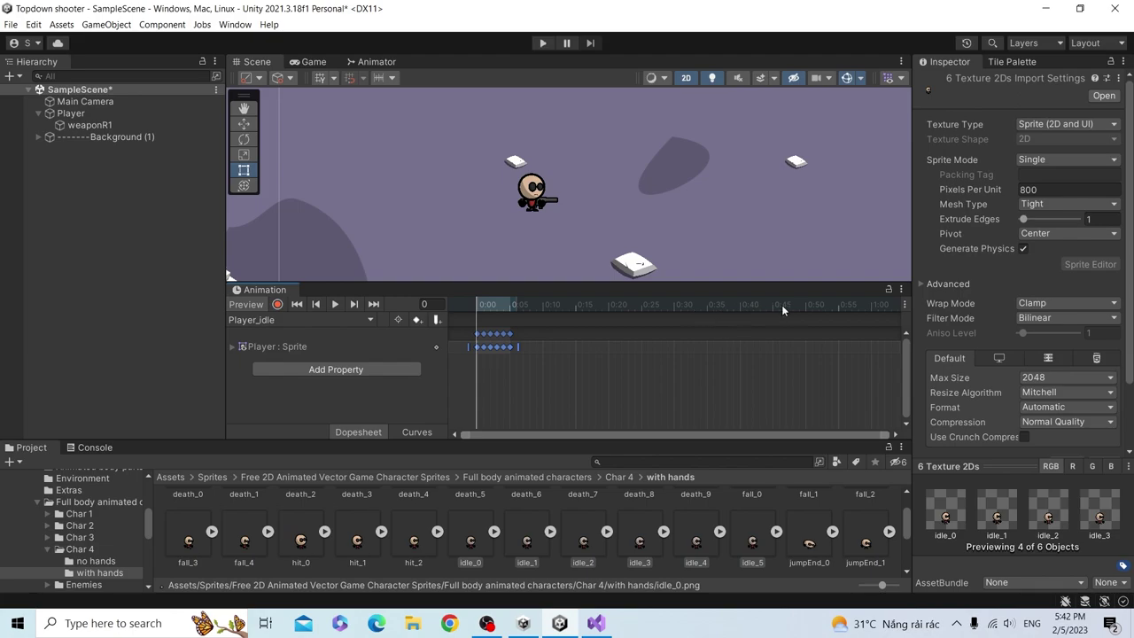
pyautogui.click(904, 304)
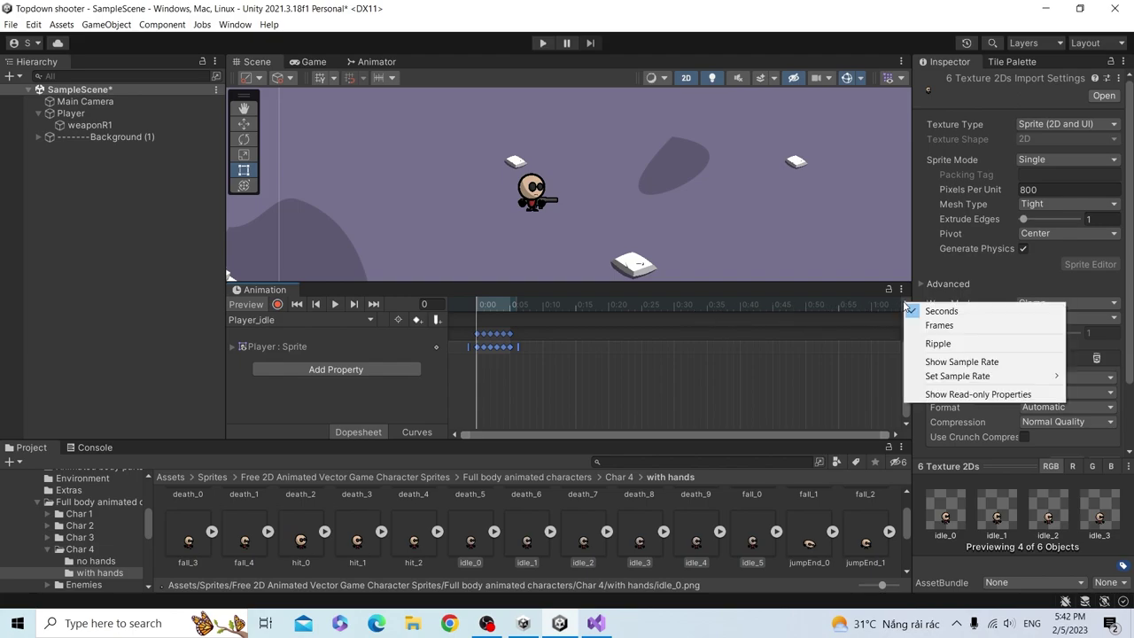
# - Show the Samples field and preview the clip at 12, then at 24 samples
pyautogui.click(941, 363)
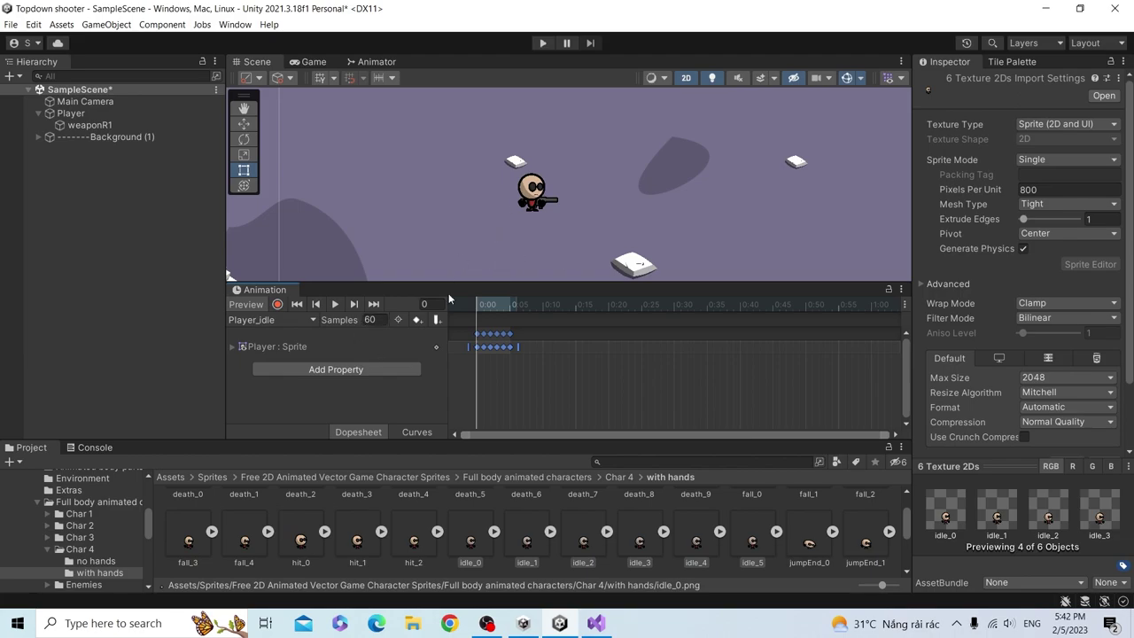
pyautogui.doubleClick(376, 322)
pyautogui.write('12')
pyautogui.press('Return')
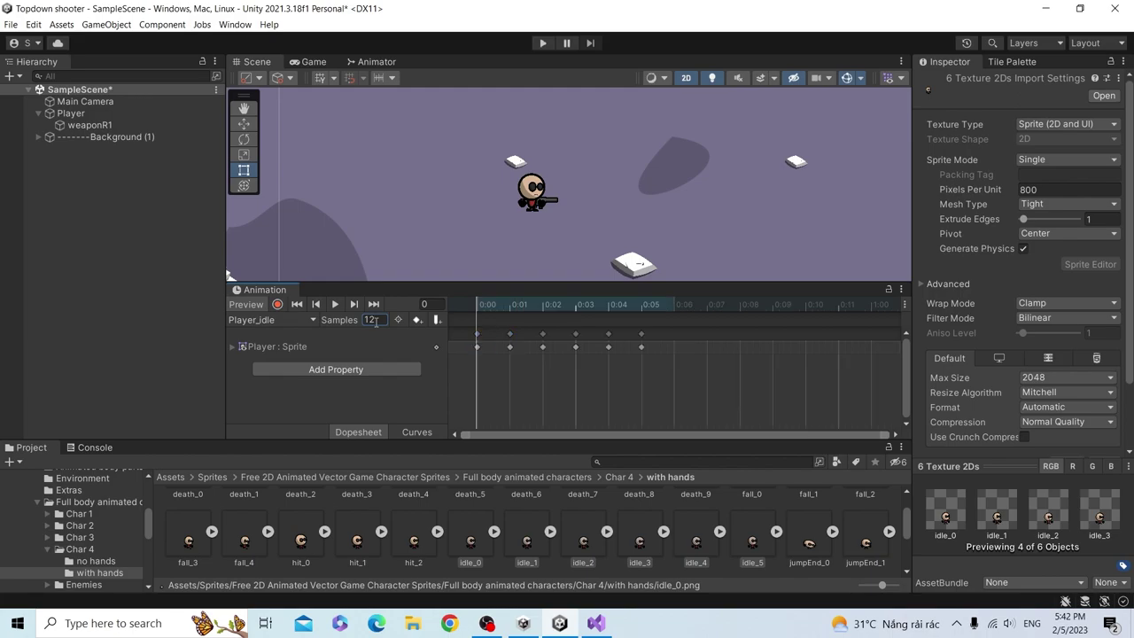
pyautogui.click(337, 304)
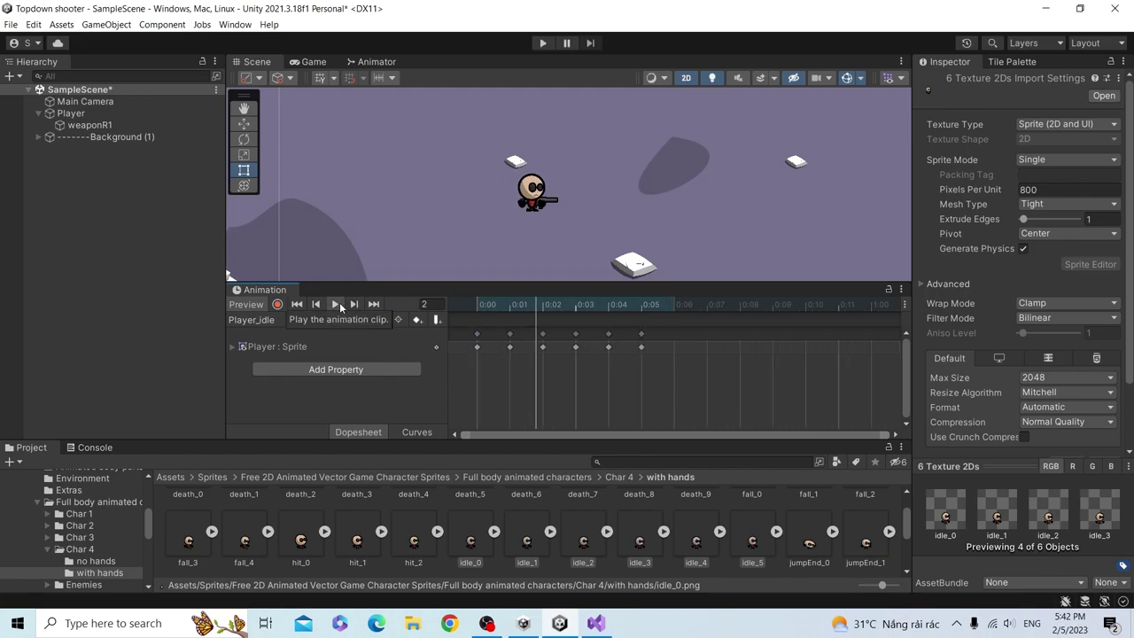
pyautogui.click(337, 304)
pyautogui.doubleClick(379, 321)
pyautogui.write('24')
pyautogui.press('Return')
pyautogui.click(335, 306)
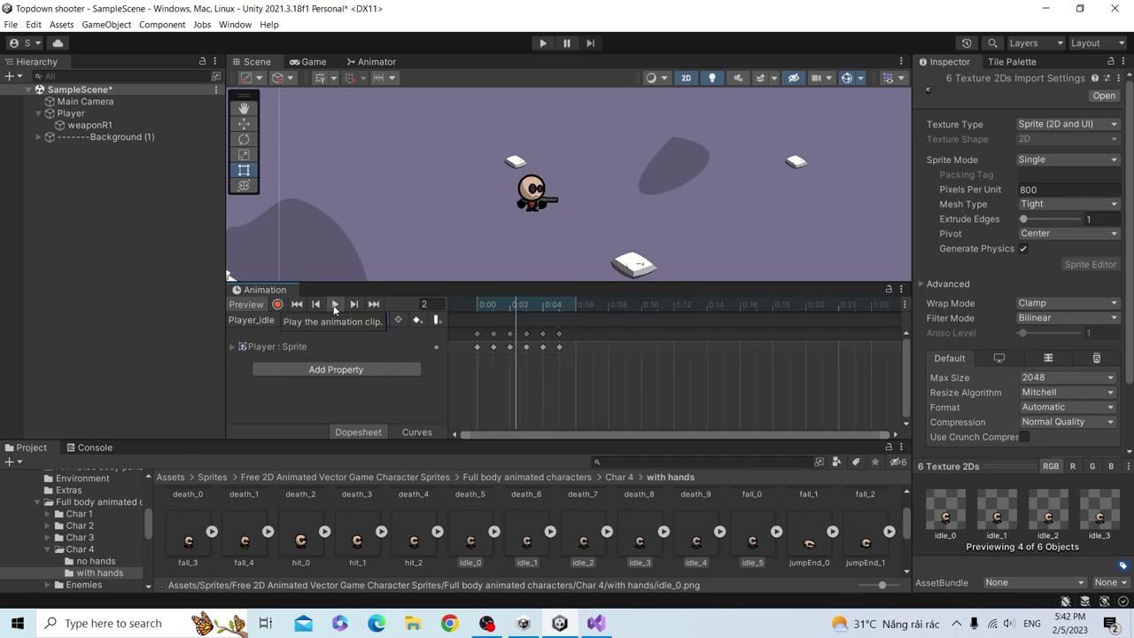
pyautogui.click(334, 306)
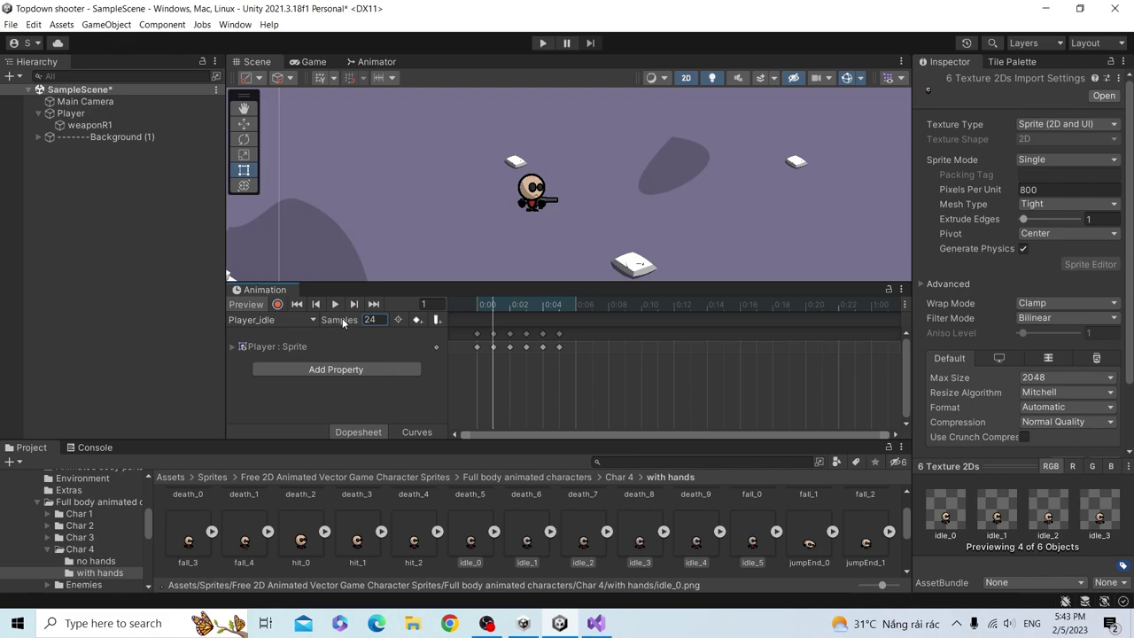
# - Set the sample rate to 60 and move the playhead back to the start
pyautogui.click(381, 320)
pyautogui.write('60')
pyautogui.press('Return')
pyautogui.moveTo(499, 308); pyautogui.dragTo(475, 307)
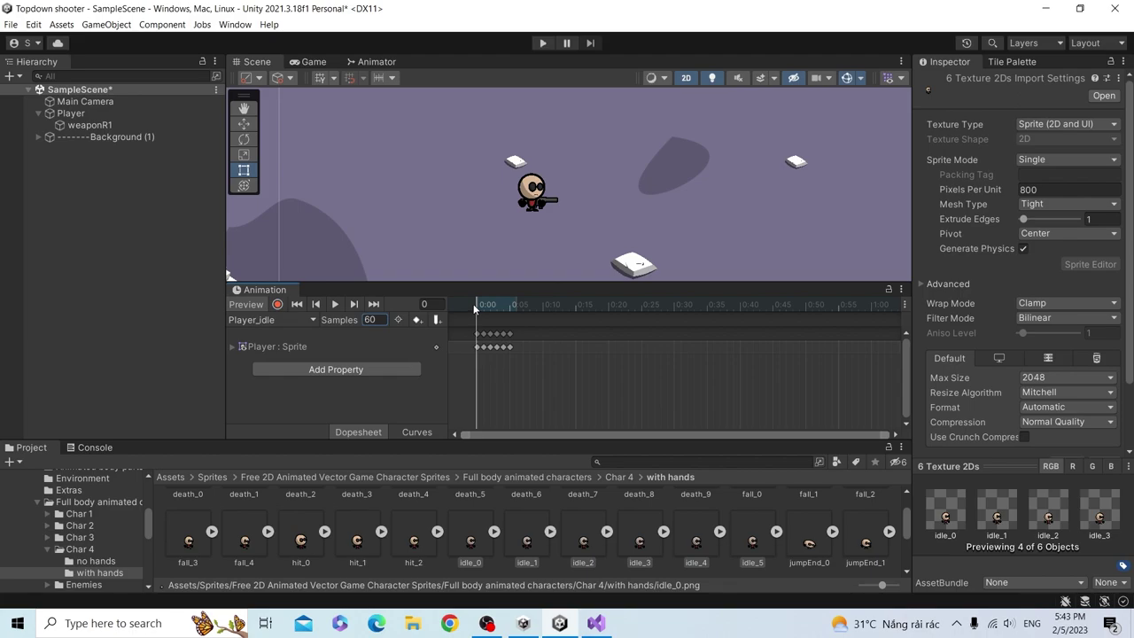
# - Switch Samples to 24 and back to 60, then scrub to frame 6
pyautogui.doubleClick(370, 320)
pyautogui.write('24')
pyautogui.press('Return')
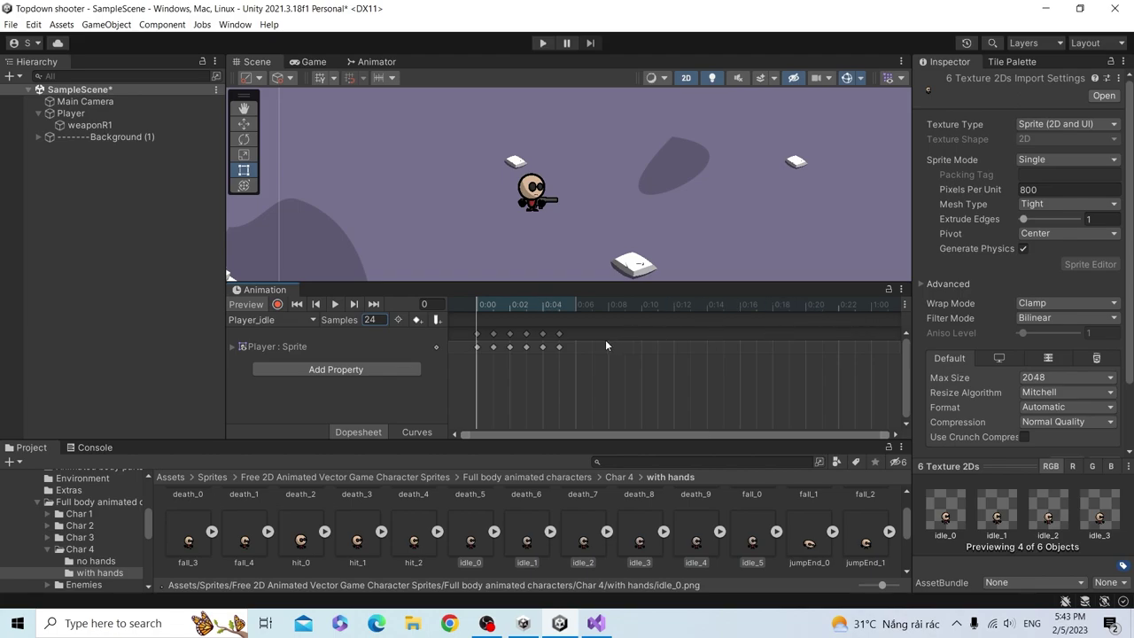
pyautogui.click(384, 319)
pyautogui.write('60')
pyautogui.press('Return')
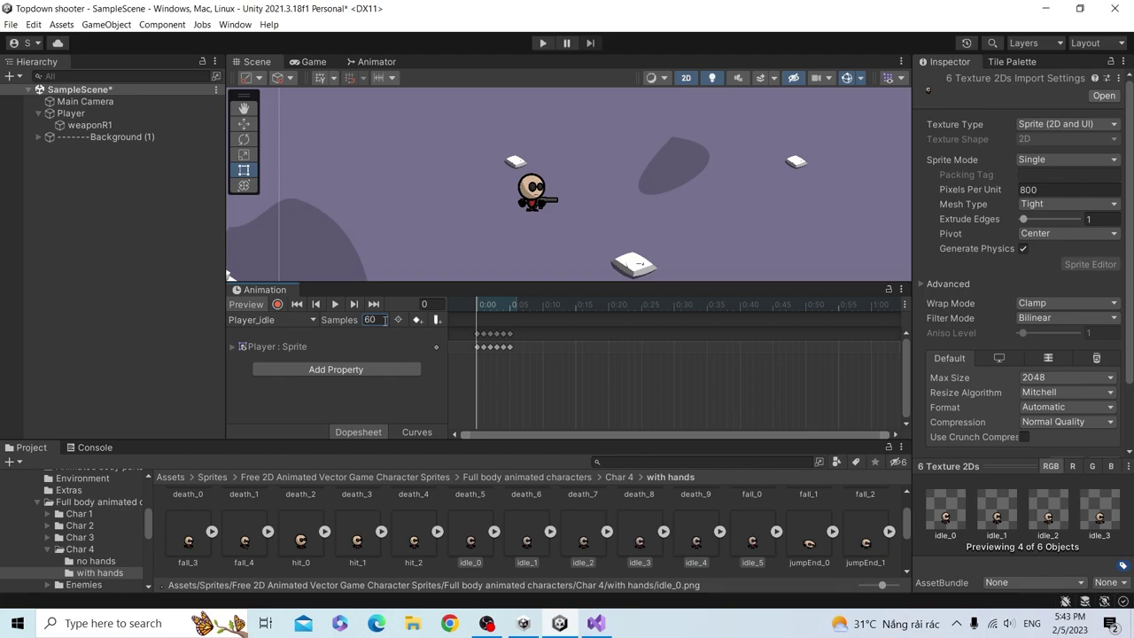
pyautogui.moveTo(506, 309); pyautogui.dragTo(470, 301)
# - Untick Show Sample Rate, then box-select the idle keyframes and stretch them to about 0:19
pyautogui.click(905, 303)
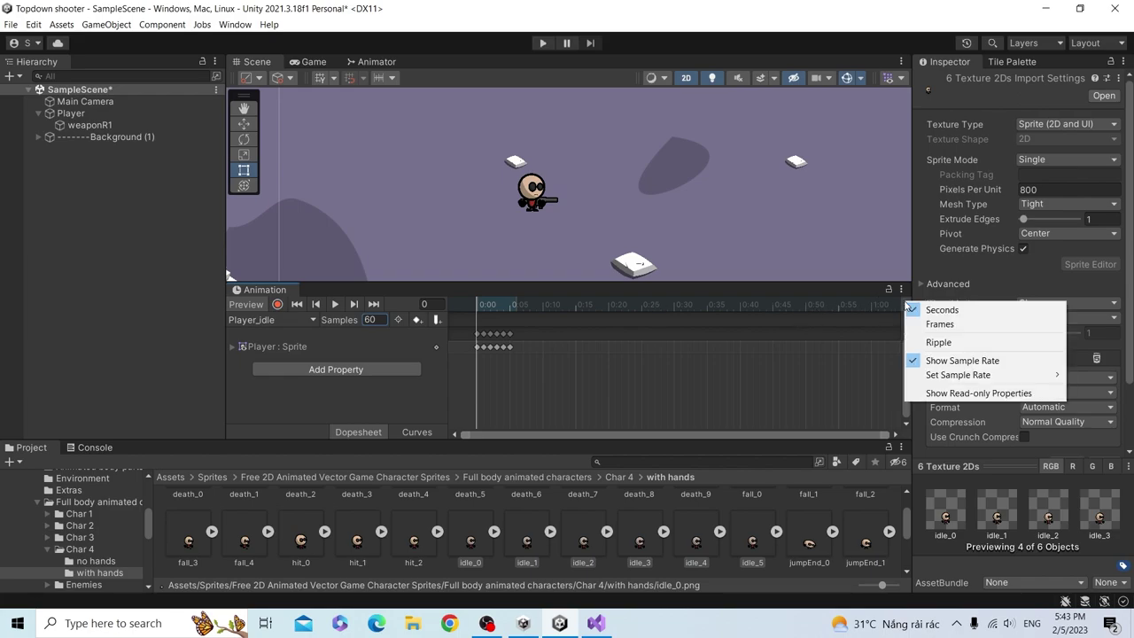
pyautogui.click(964, 361)
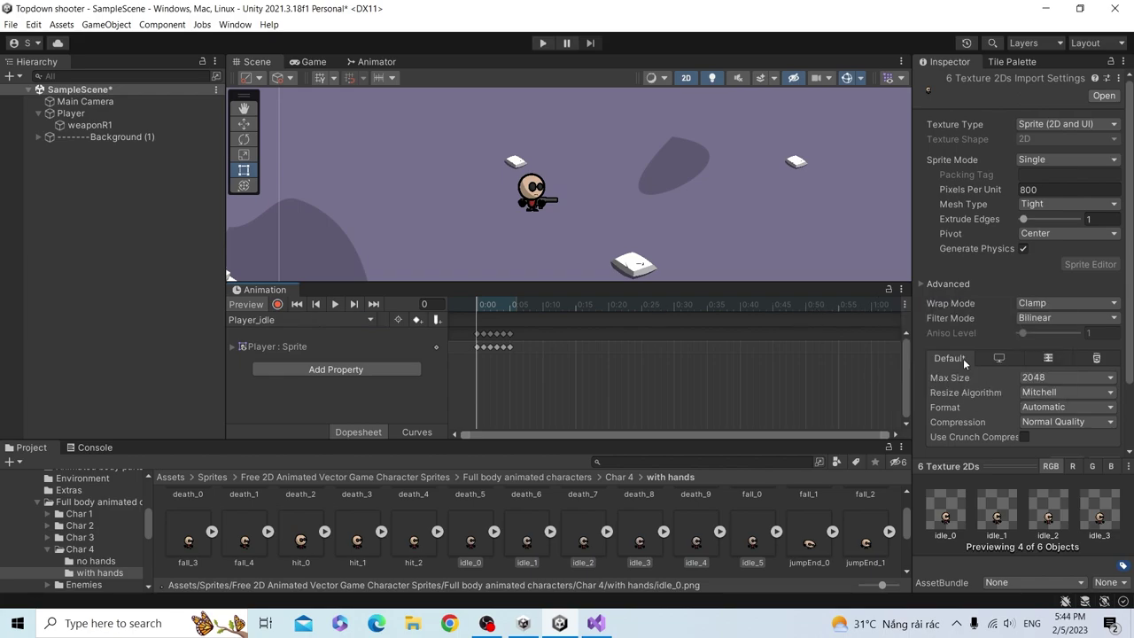
pyautogui.click(905, 305)
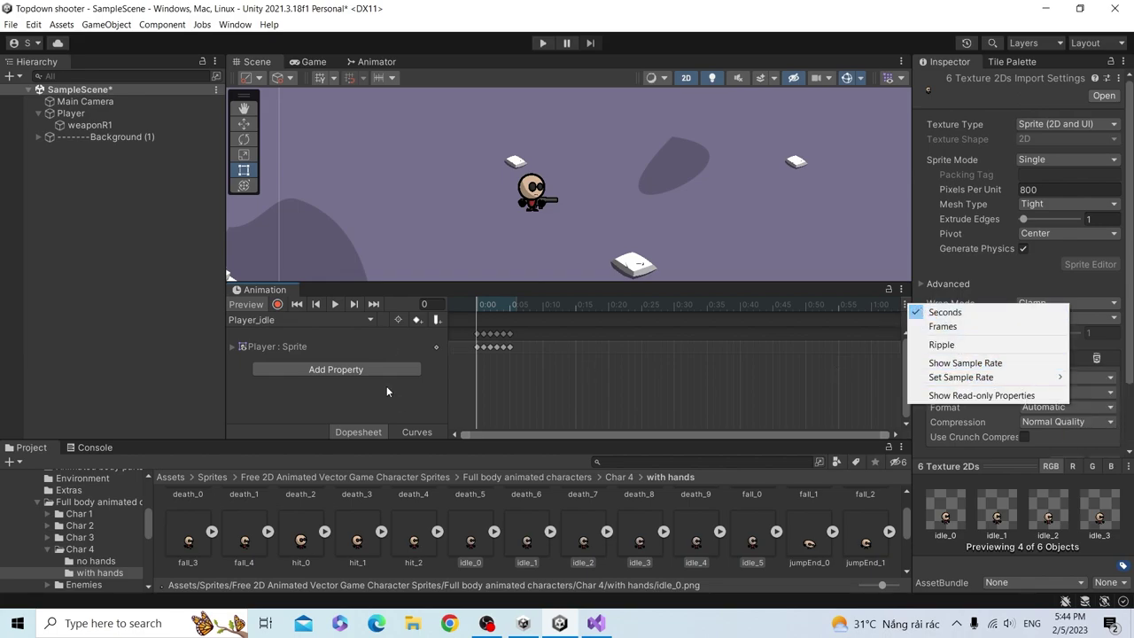
pyautogui.click(524, 386)
pyautogui.moveTo(532, 381); pyautogui.dragTo(469, 328)
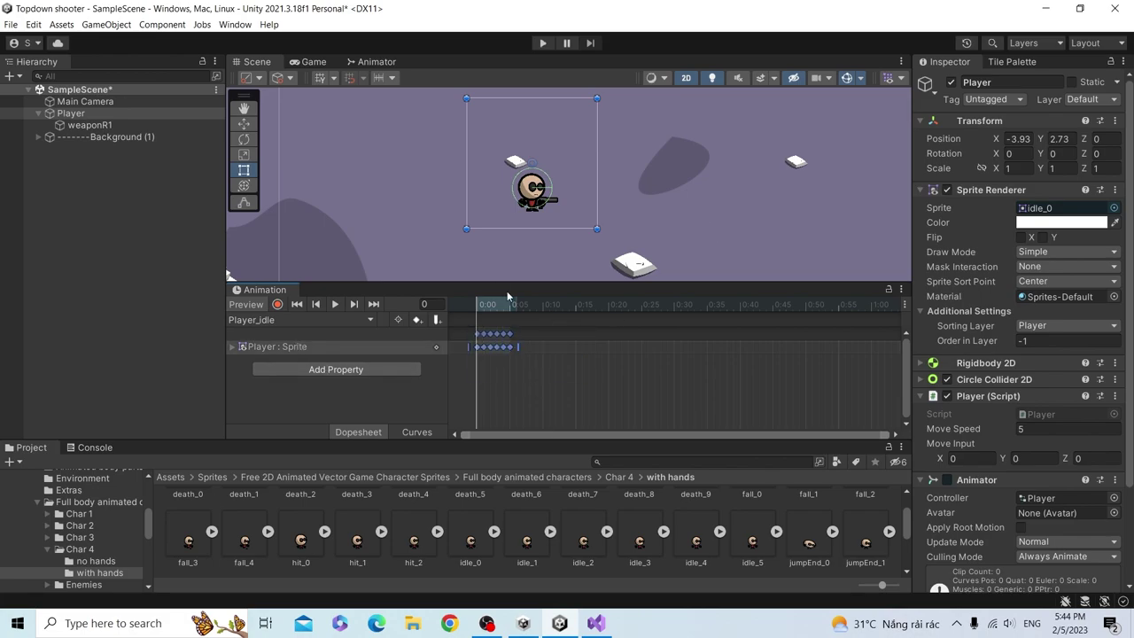
pyautogui.moveTo(516, 347); pyautogui.dragTo(614, 347)
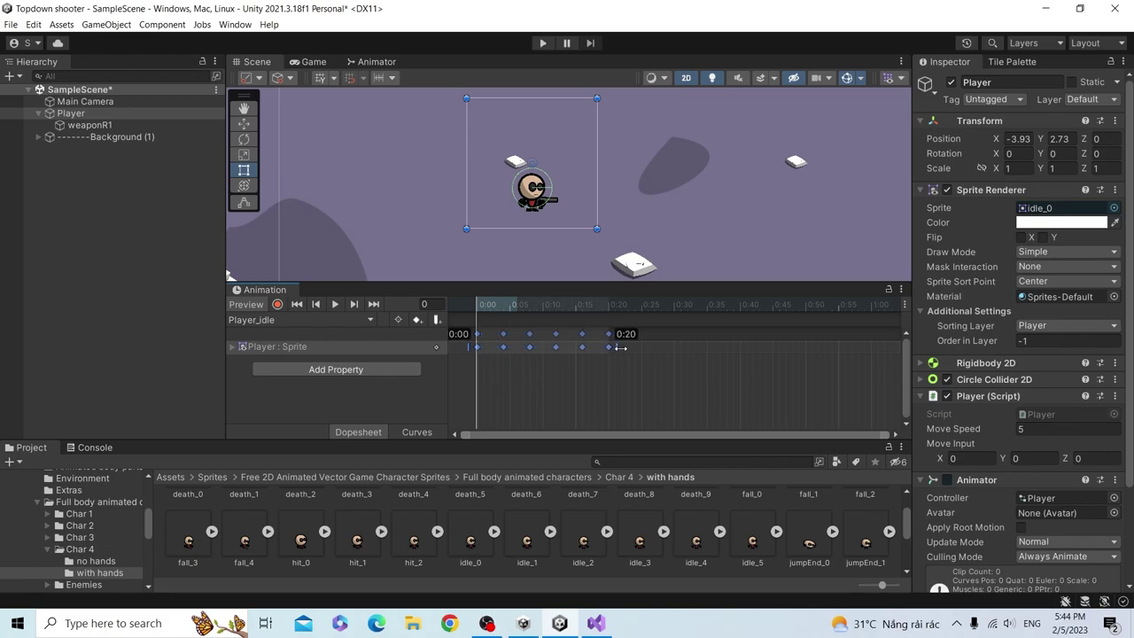
# - Extend the idle keyframes to 0:20 and preview the Player_idle clip playing
pyautogui.moveTo(614, 347); pyautogui.dragTo(621, 347)
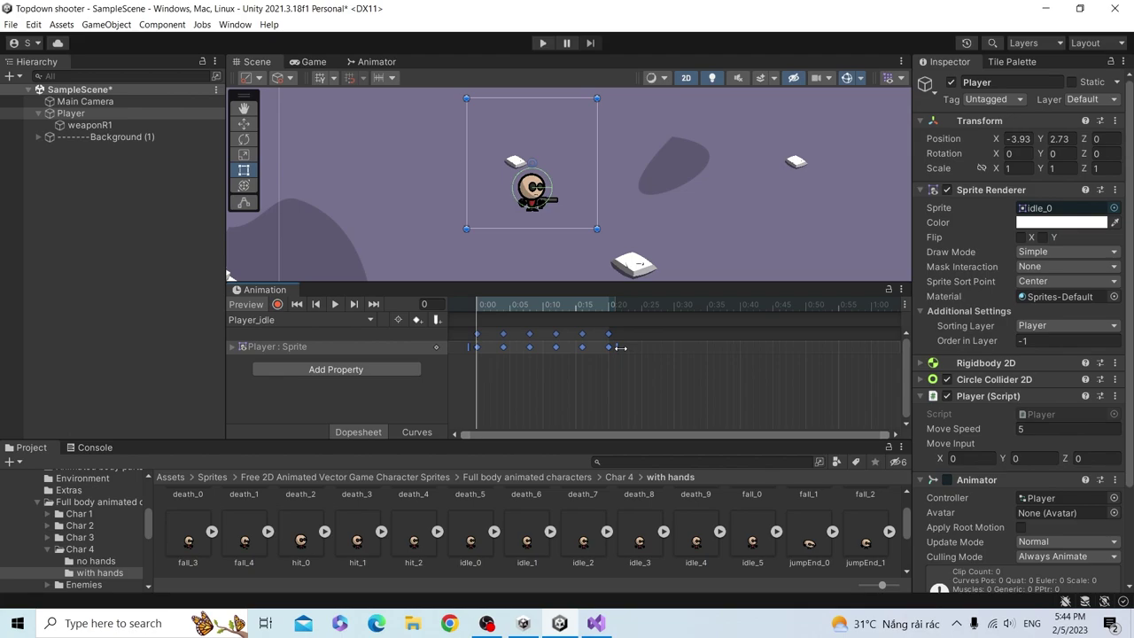
pyautogui.click(338, 306)
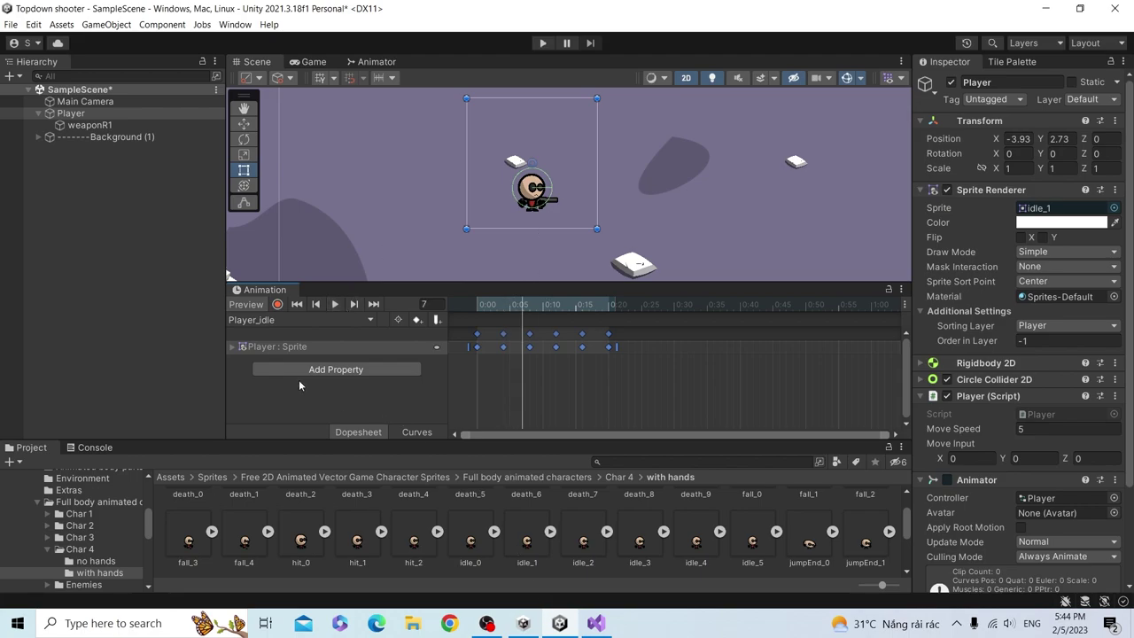
pyautogui.click(273, 323)
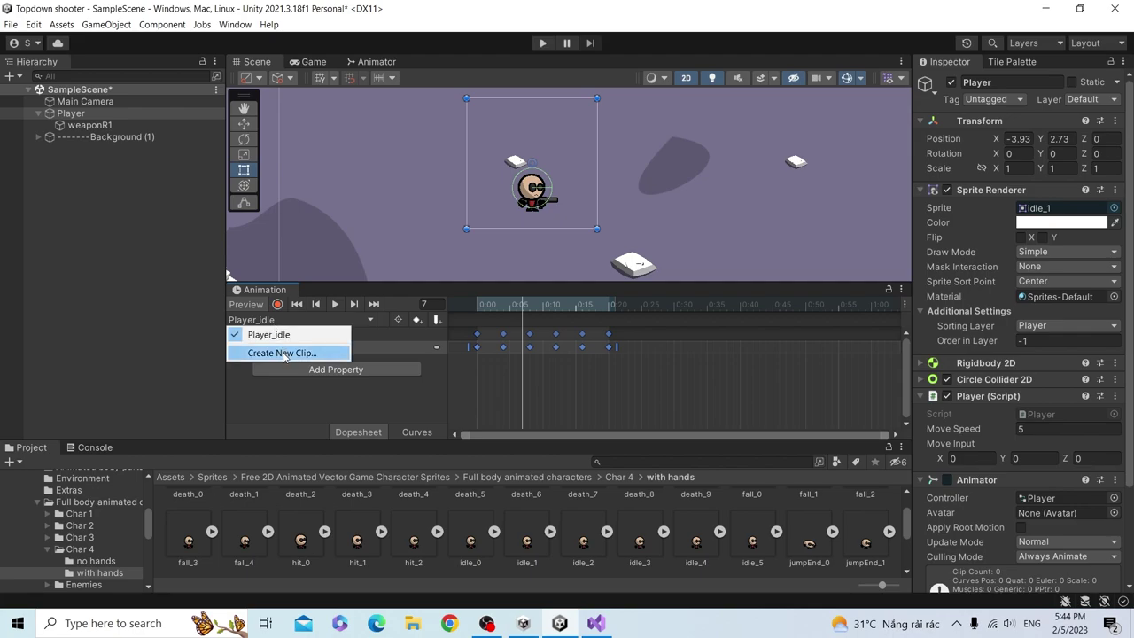
# - Create a Player_walk clip and drop sprites walk_0 through walk_7 onto its timeline
pyautogui.click(282, 353)
pyautogui.write('Player')
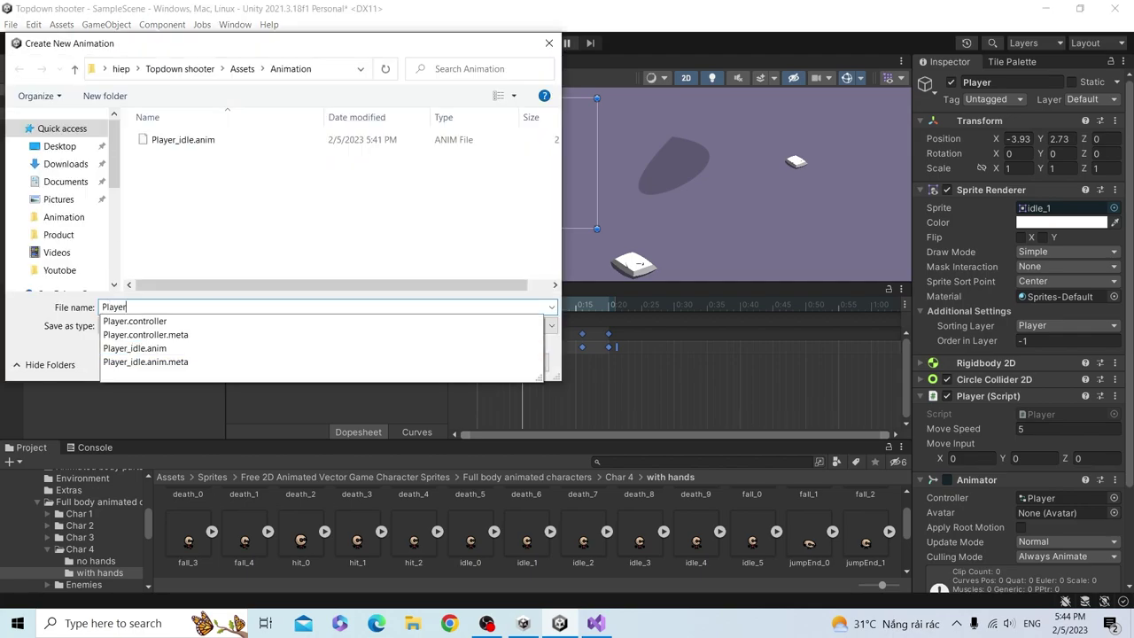
pyautogui.write('_walk')
pyautogui.press('Return')
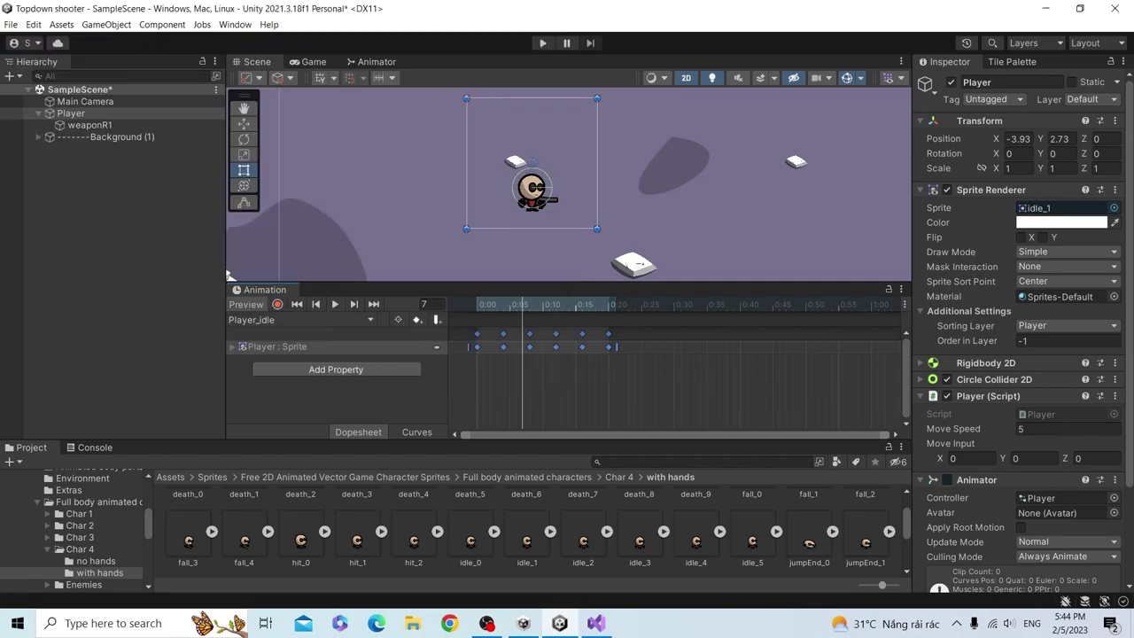
pyautogui.scroll(-2, 709, 558)
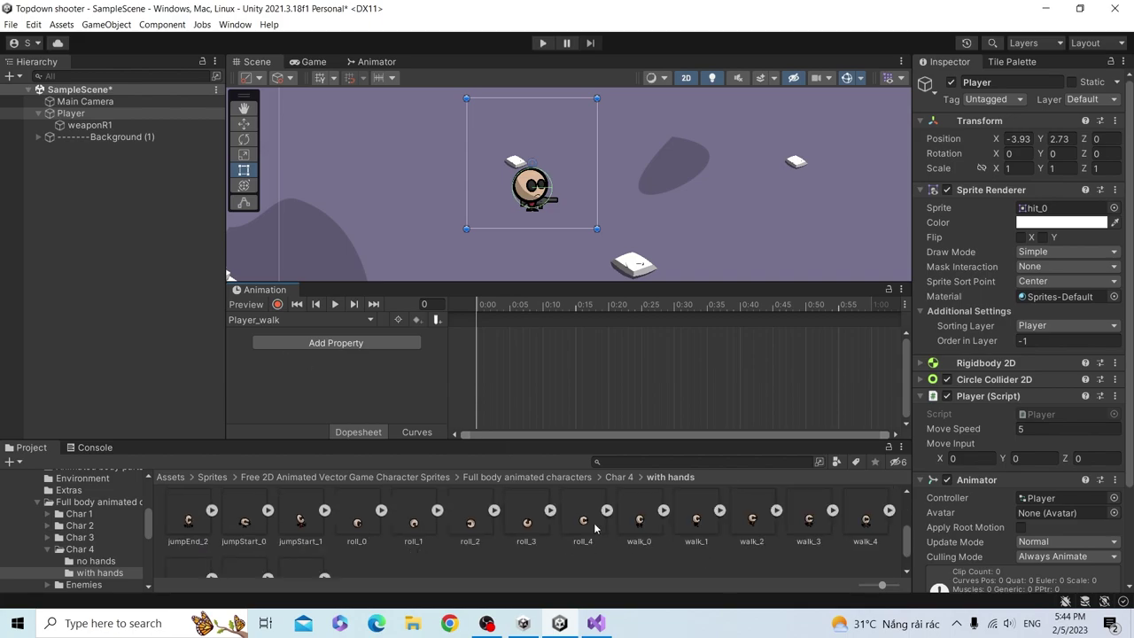
pyautogui.click(640, 528)
pyautogui.scroll(-2, 658, 562)
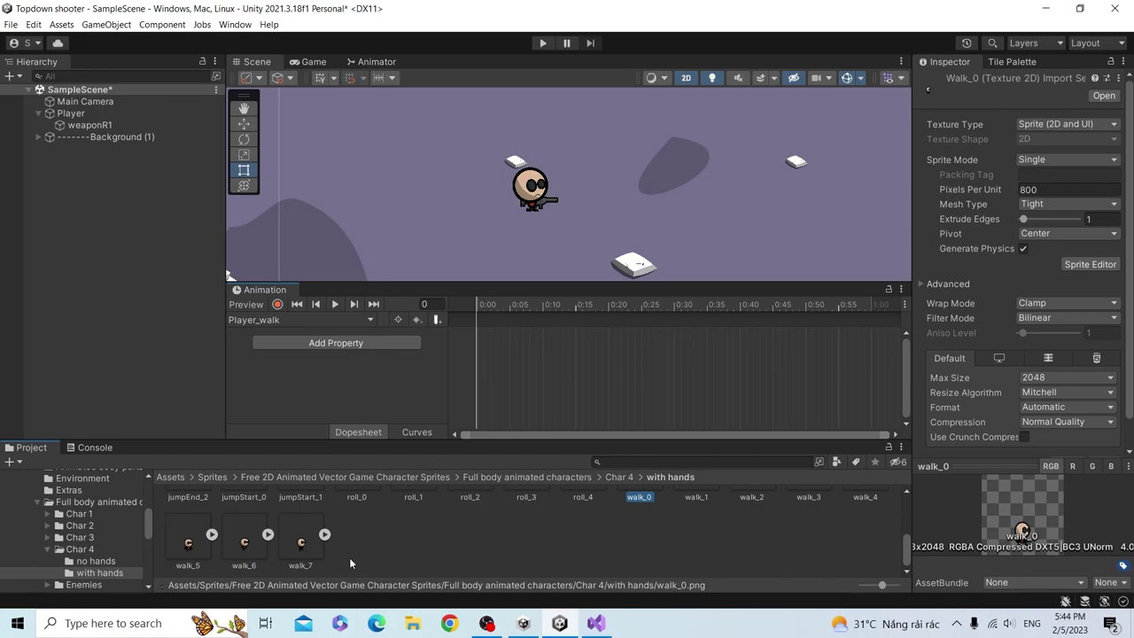
pyautogui.keyDown('shift'); pyautogui.click(300, 542); pyautogui.keyUp('shift')
pyautogui.scroll(2, 663, 496)
pyautogui.moveTo(656, 523); pyautogui.dragTo(573, 391)
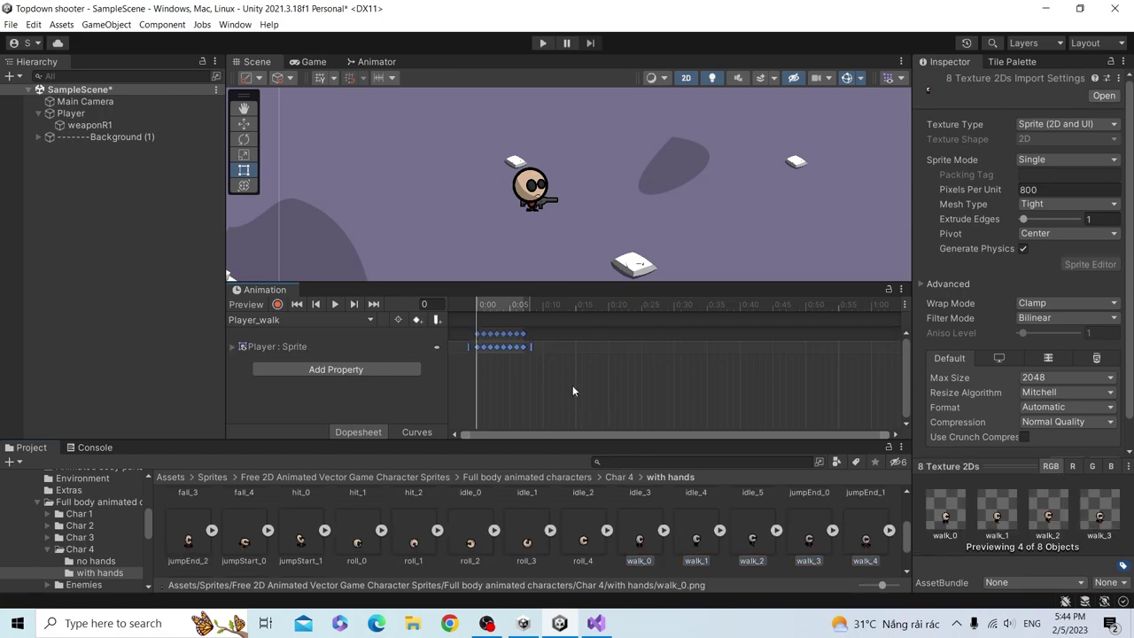
# - Stretch the walk keyframes to 0:25, preview the clip, and start another new clip
pyautogui.moveTo(531, 346); pyautogui.dragTo(650, 346)
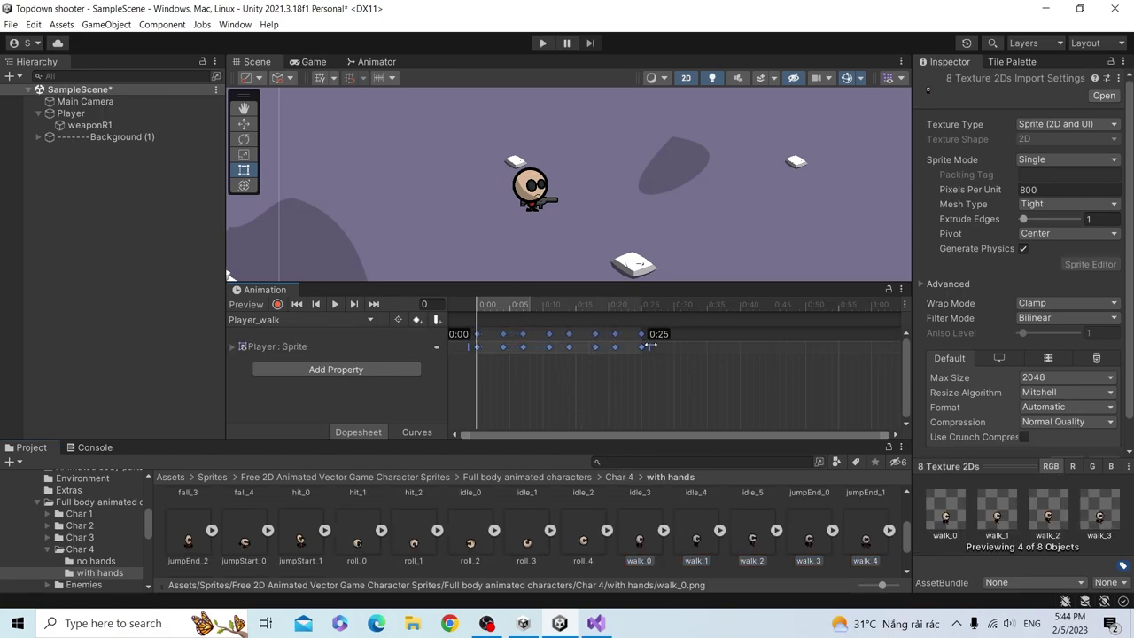
pyautogui.click(337, 306)
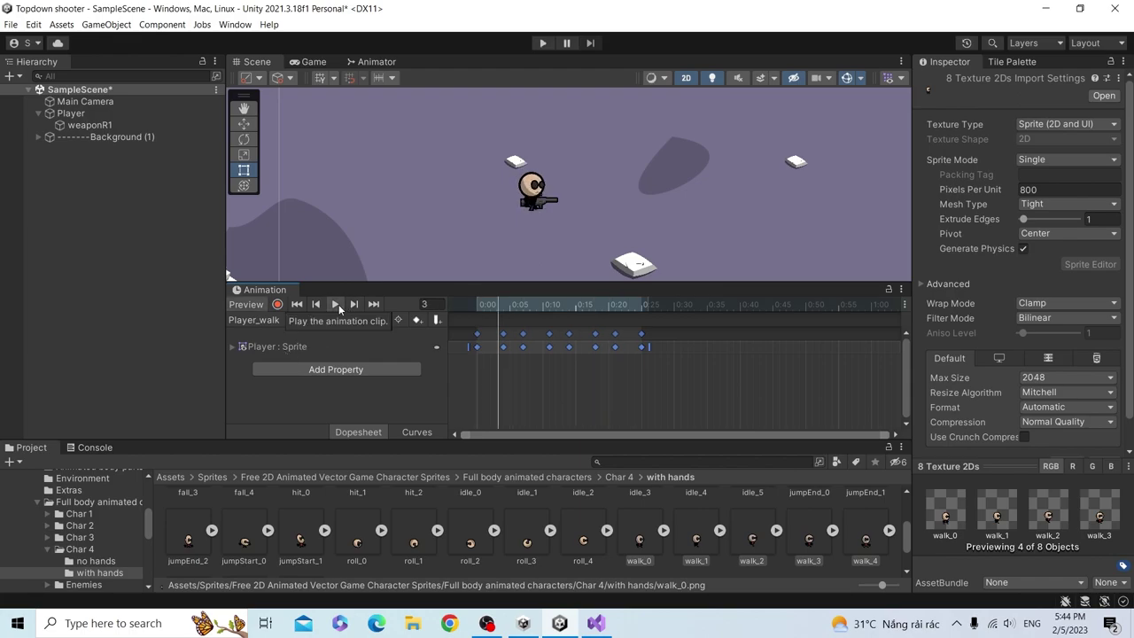
pyautogui.click(334, 305)
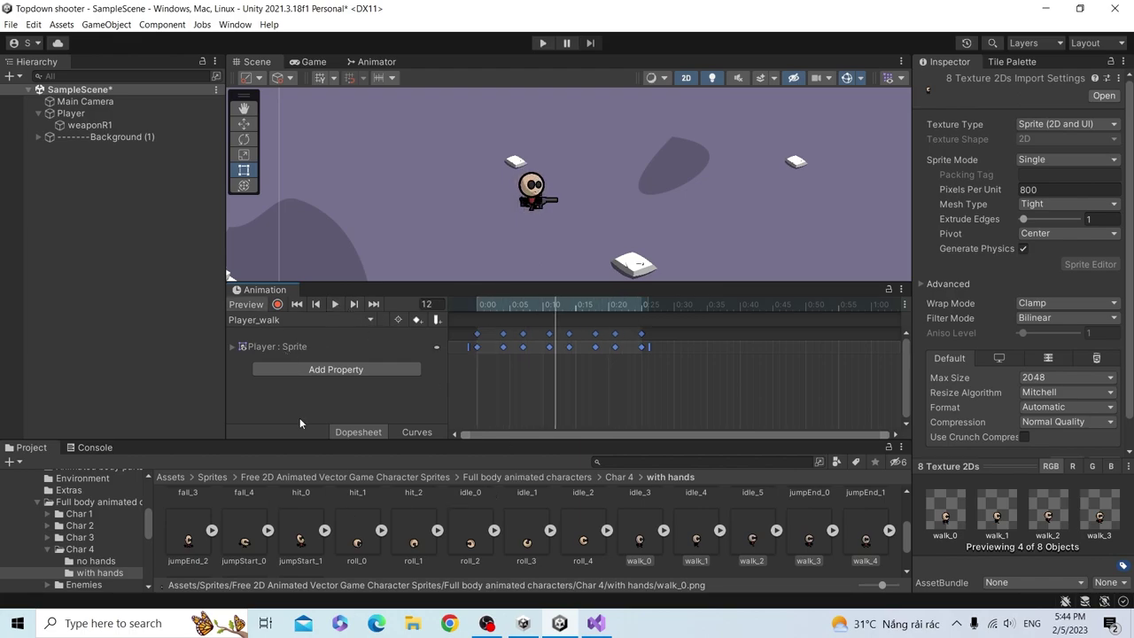
pyautogui.click(290, 320)
pyautogui.click(291, 363)
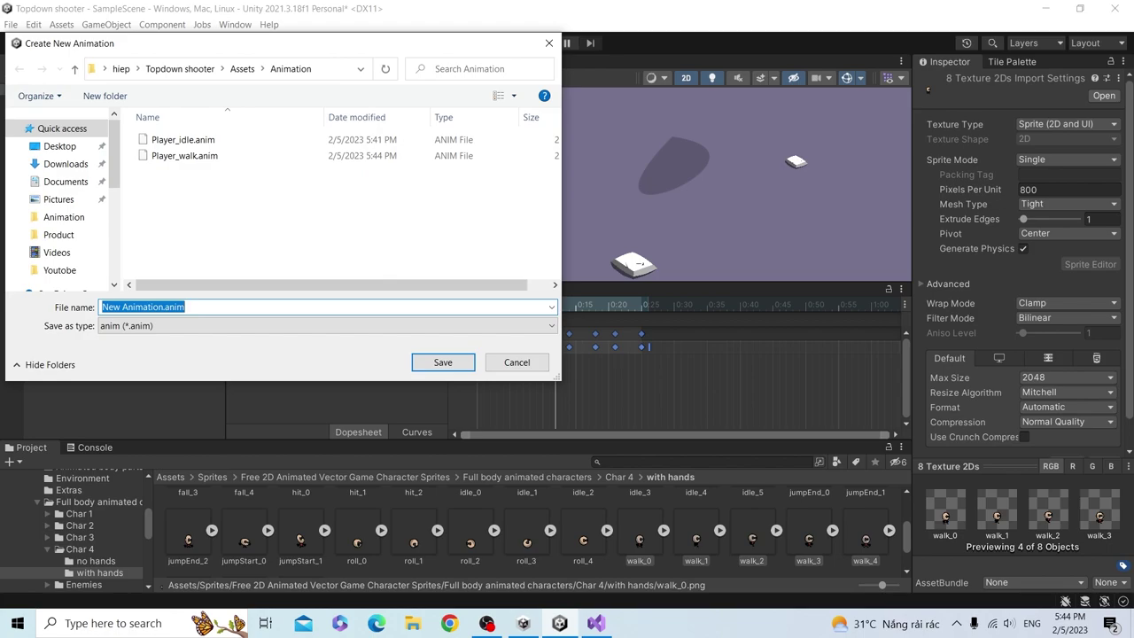
# - Save the clip as Player_roll, add sprites roll_0–roll_4 as keyframes, and preview it
pyautogui.write('Player_roll')
pyautogui.press('Return')
pyautogui.scroll(2, 576, 531)
pyautogui.click(357, 540)
pyautogui.keyDown('shift'); pyautogui.click(583, 540); pyautogui.keyUp('shift')
pyautogui.moveTo(583, 540); pyautogui.dragTo(496, 350)
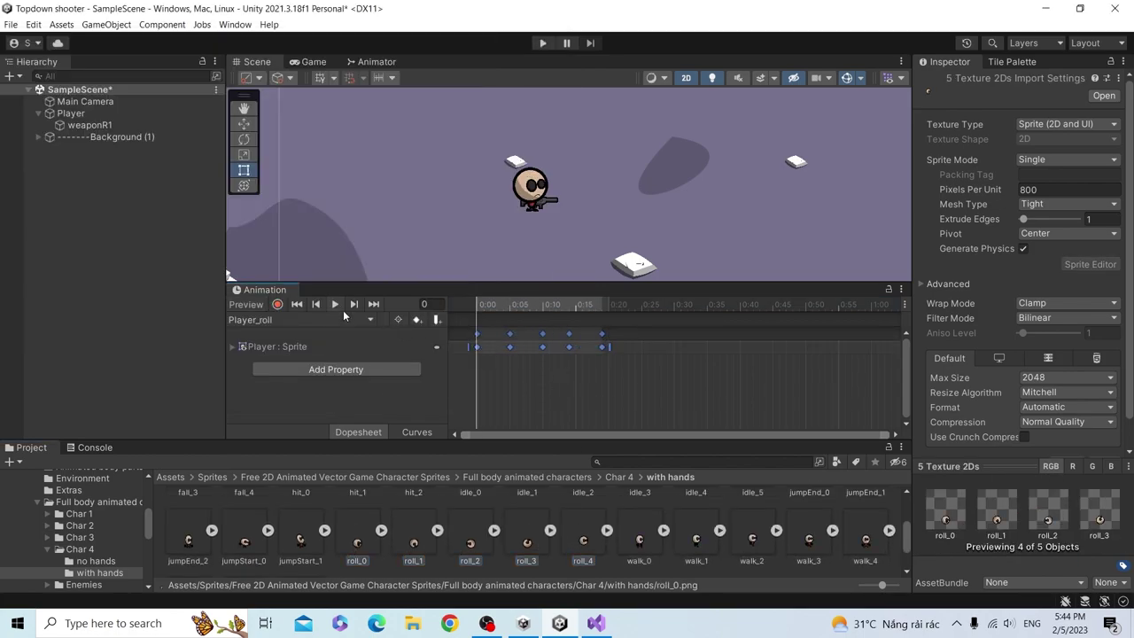
pyautogui.click(334, 305)
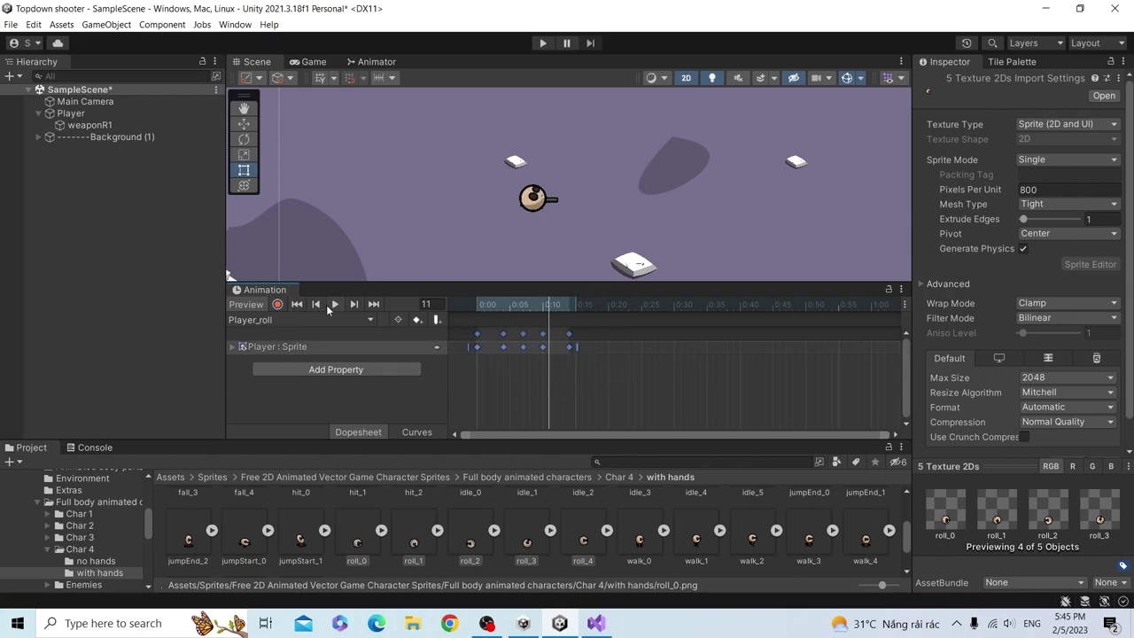
# - Dock the Game view in the top area beside the Animation tab
pyautogui.click(183, 222)
pyautogui.moveTo(313, 61)
pyautogui.mouseDown()
pyautogui.moveTo(362, 222)
pyautogui.moveTo(381, 61)
pyautogui.mouseUp()
pyautogui.rightClick(266, 288)
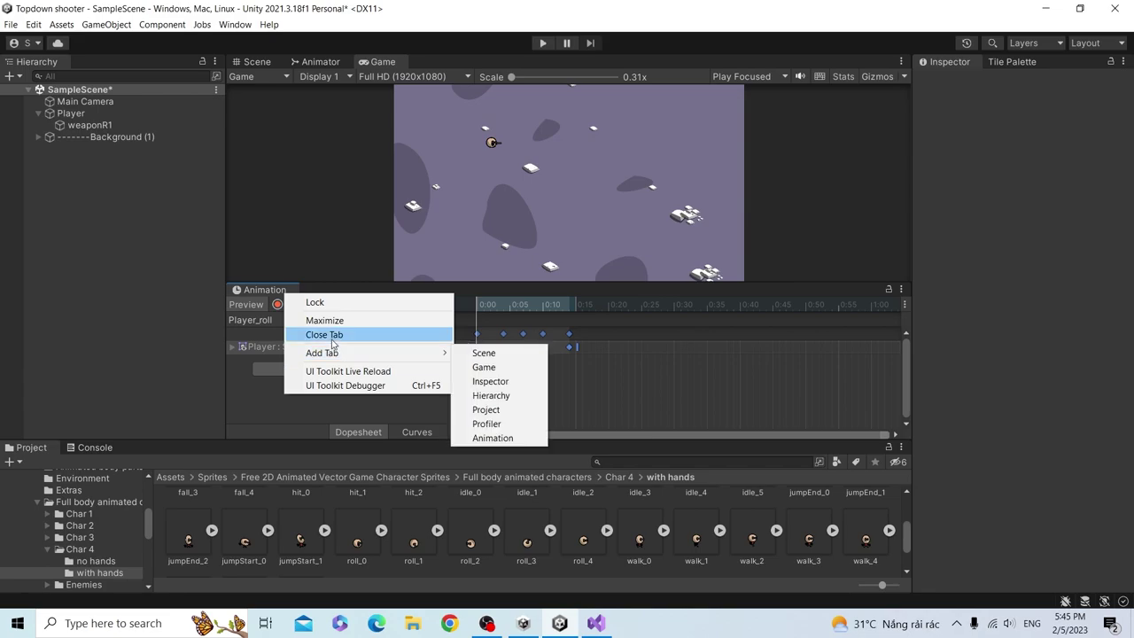
# - Close the Animation window and place the Game tab right beside the Scene tab
pyautogui.click(329, 337)
pyautogui.click(257, 61)
pyautogui.moveTo(376, 61); pyautogui.dragTo(310, 61)
# - Play-test the Player, moving it right, down and left with D, S, A, then return to Scene view
pyautogui.click(71, 113)
pyautogui.click(543, 43)
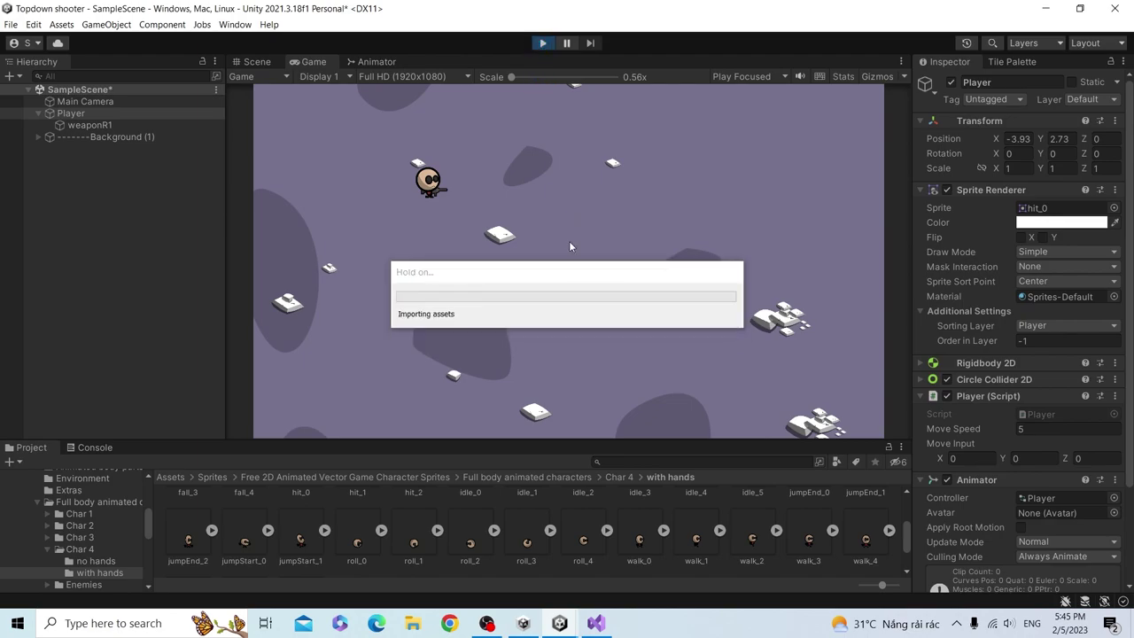
pyautogui.press('d')
pyautogui.press('s')
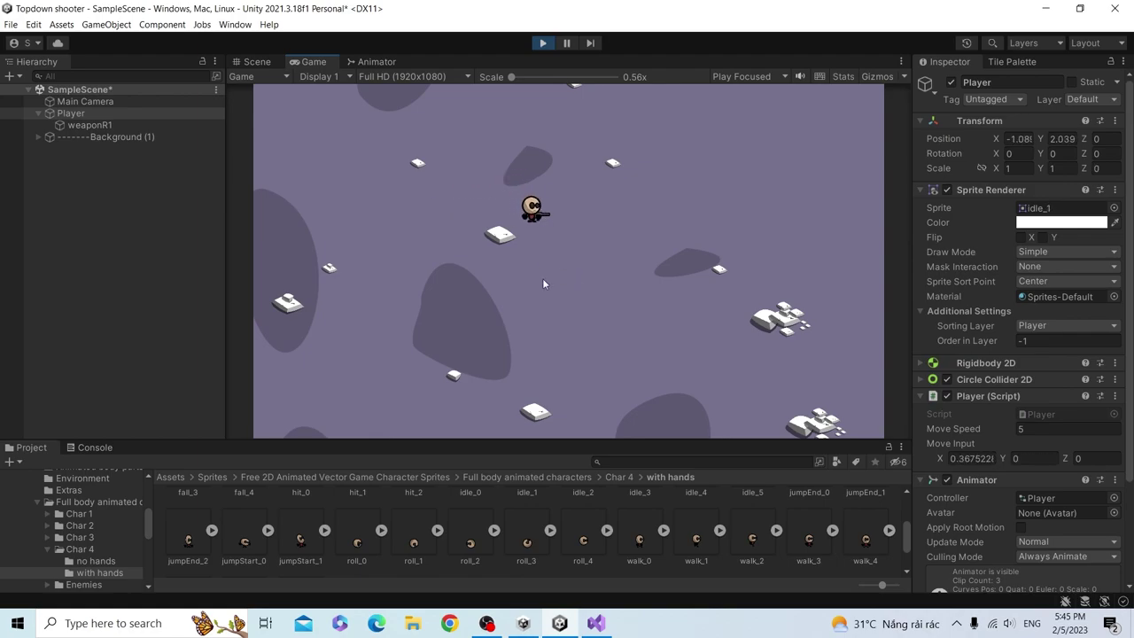
pyautogui.press('s')
pyautogui.press('d')
pyautogui.press('a')
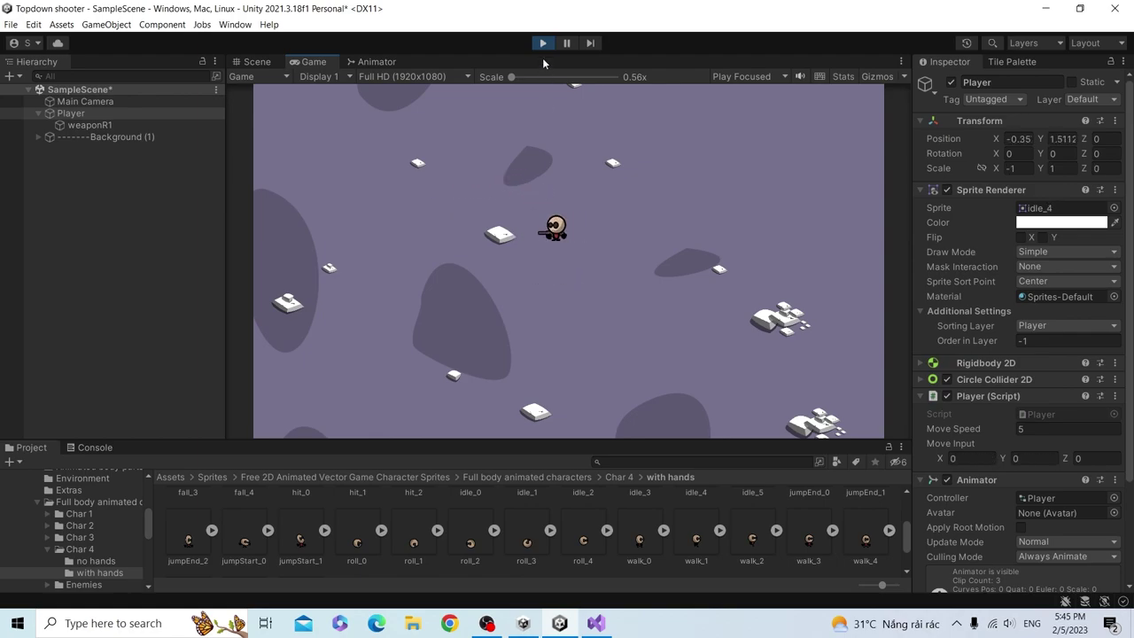
pyautogui.click(542, 43)
pyautogui.click(267, 62)
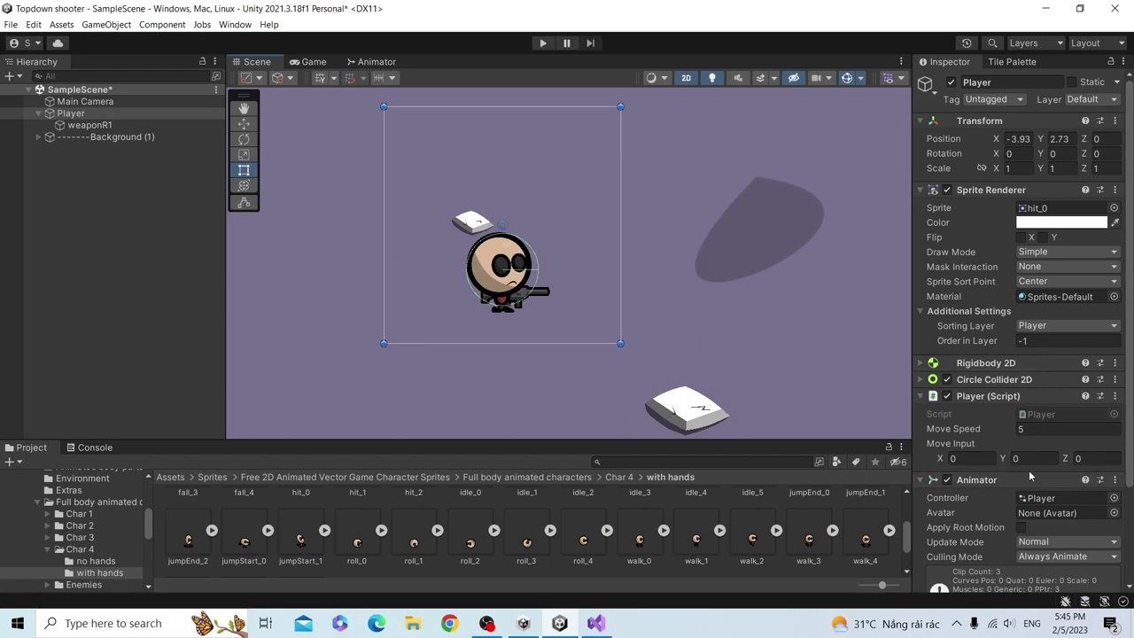
# - Show the Game view and scroll the Inspector to the Player's Animator using the Player controller
pyautogui.click(314, 61)
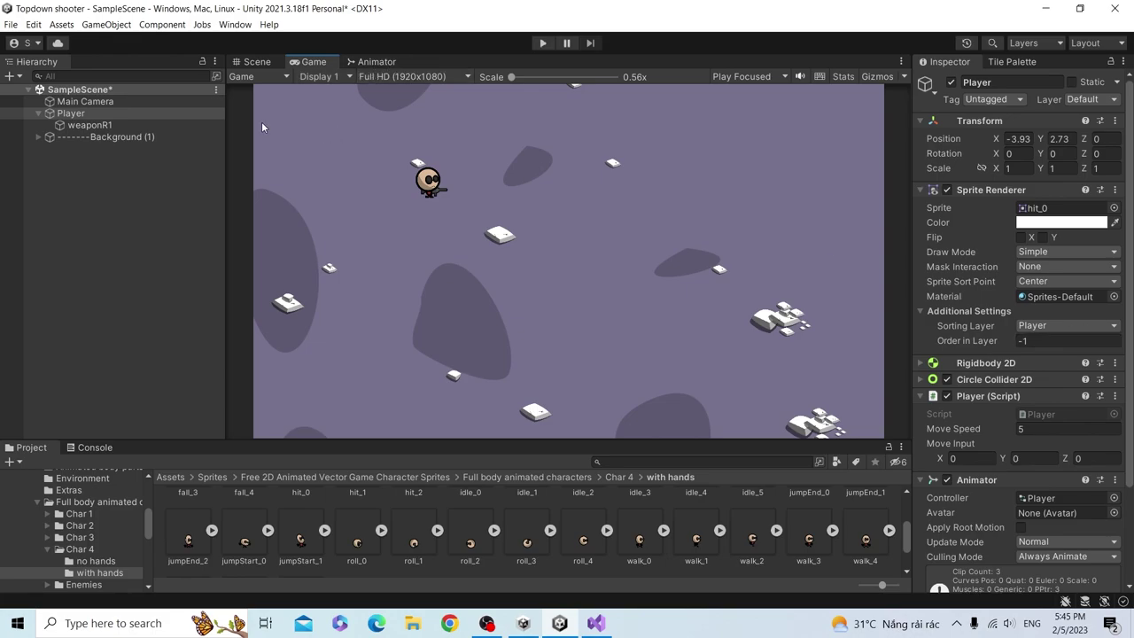
pyautogui.scroll(-1, 1056, 429)
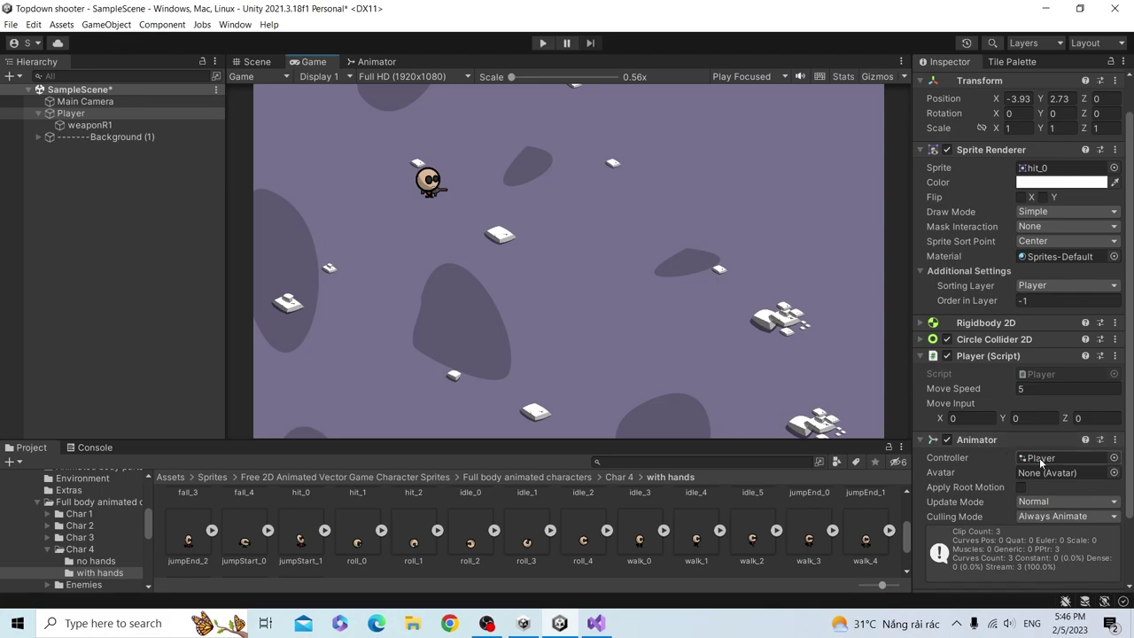
# - Lay out the states with Player_idle below Entry, Player_walk and Player_roll to its right
pyautogui.doubleClick(1039, 457)
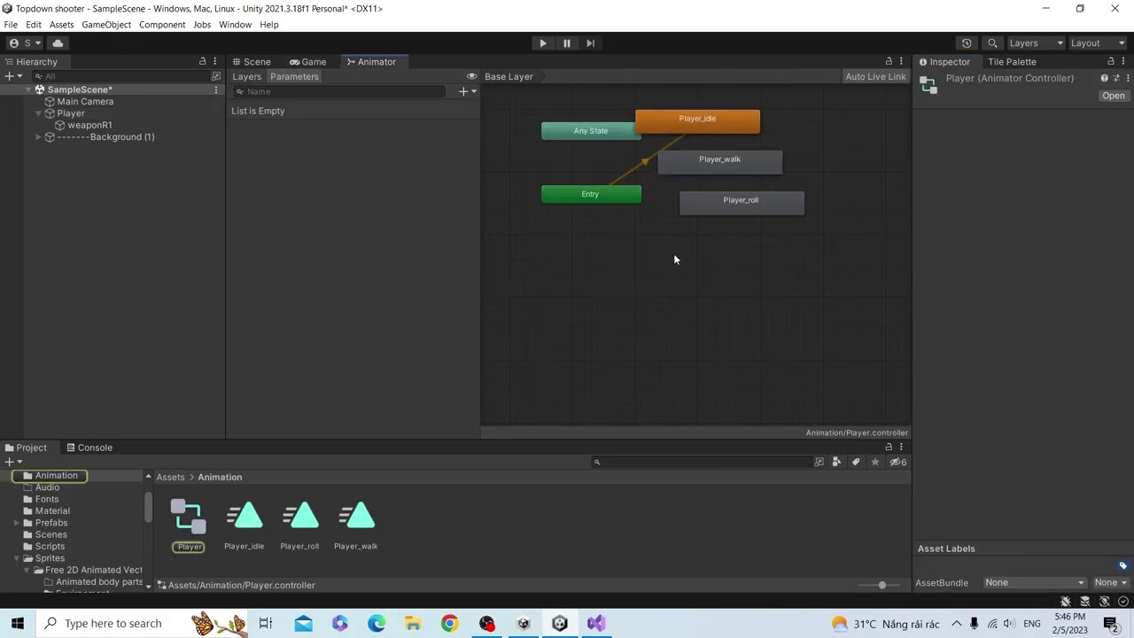
pyautogui.scroll(-5, 691, 248)
pyautogui.scroll(3, 748, 209)
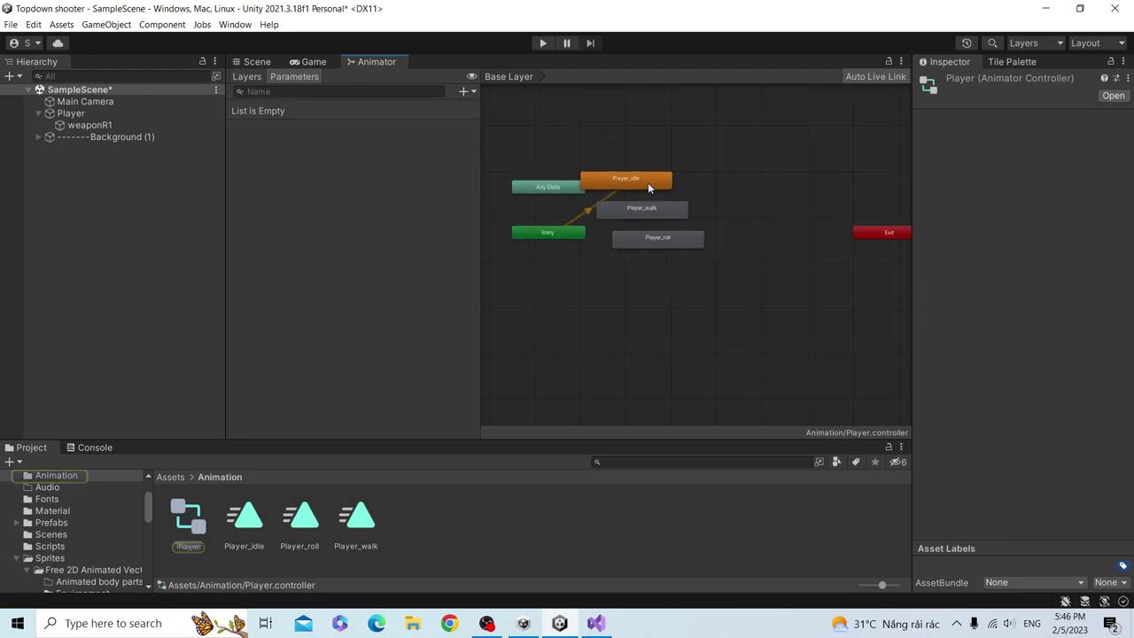
pyautogui.moveTo(648, 182); pyautogui.dragTo(568, 286)
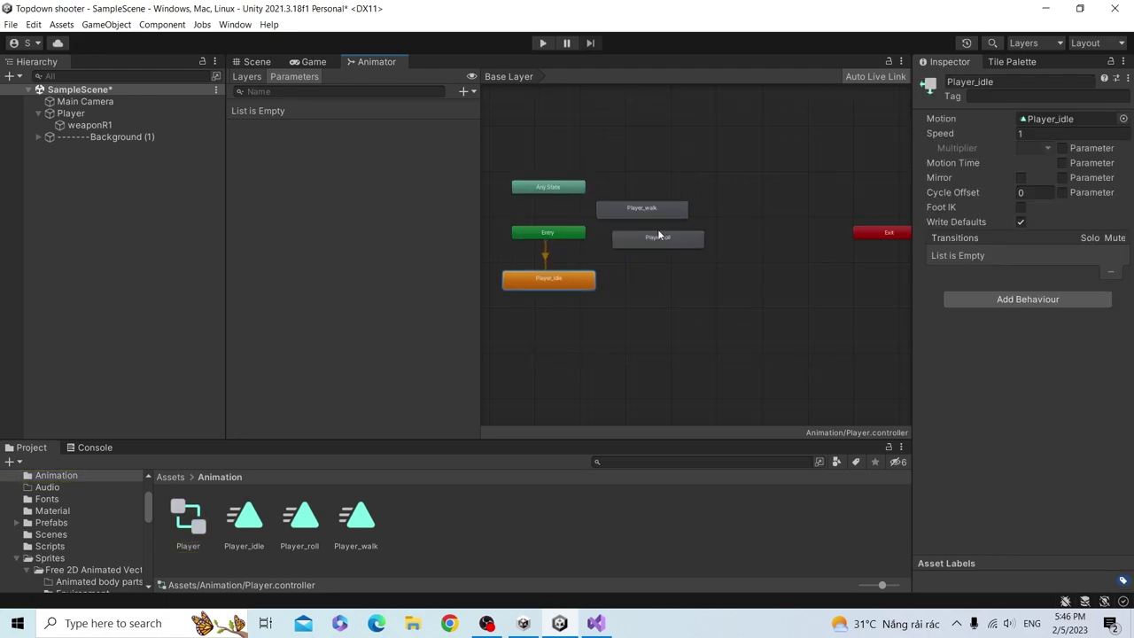
pyautogui.moveTo(666, 215); pyautogui.dragTo(567, 305)
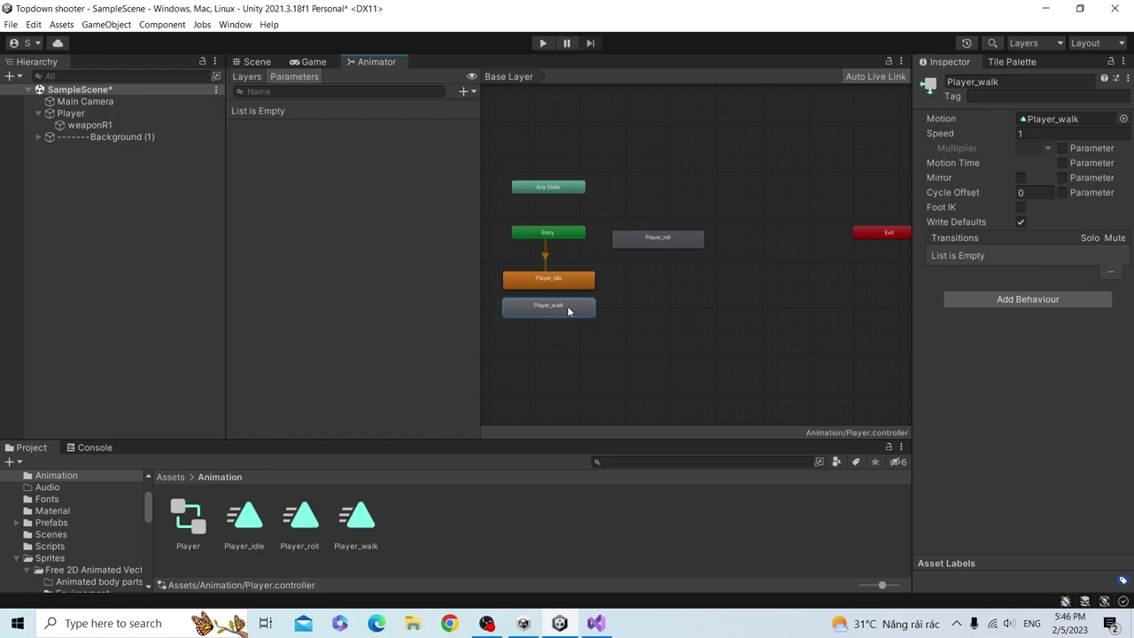
pyautogui.moveTo(654, 243); pyautogui.dragTo(687, 326)
pyautogui.moveTo(578, 311)
pyautogui.mouseDown()
pyautogui.moveTo(757, 273)
pyautogui.moveTo(690, 243)
pyautogui.mouseUp()
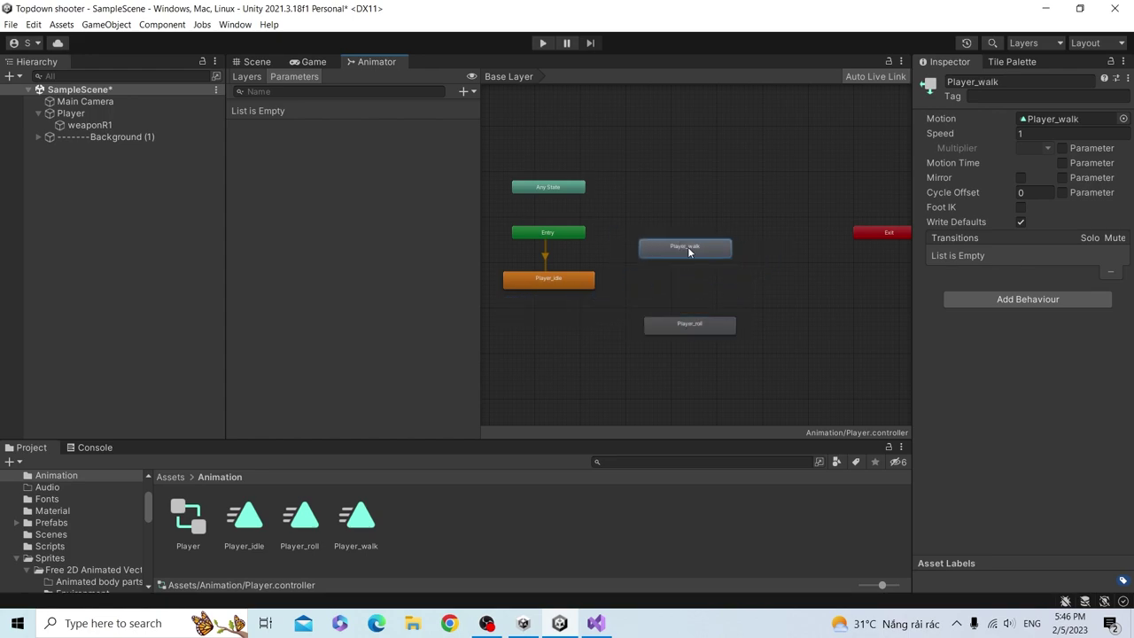
# - Move Exit to the top of the graph, confirm Entry defaults to Player_idle, and return to Game view
pyautogui.scroll(-3, 580, 326)
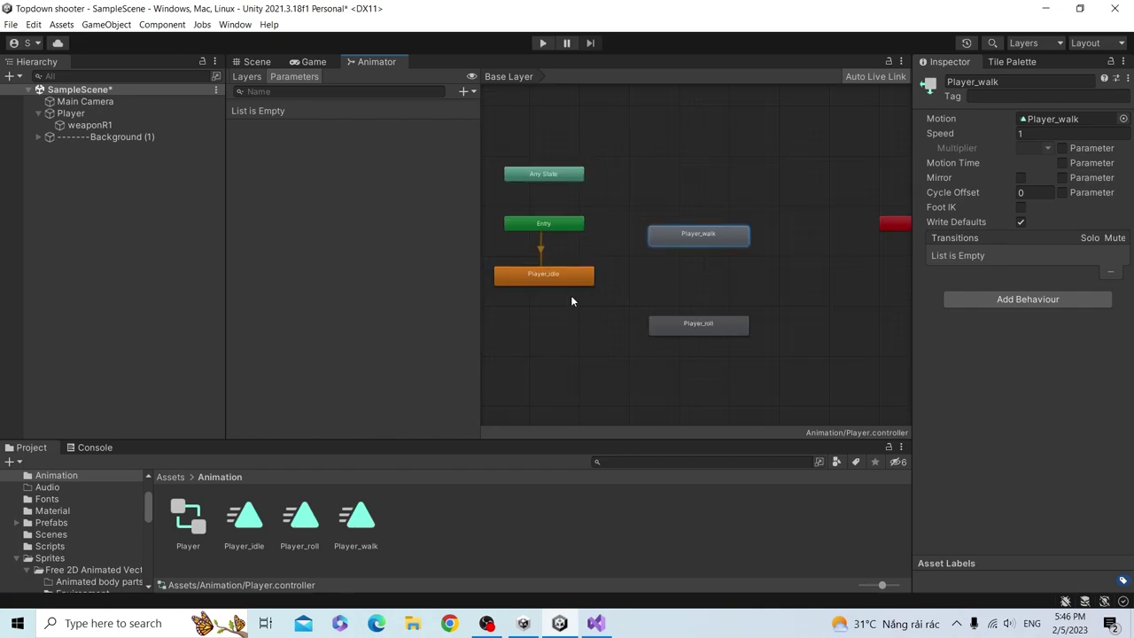
pyautogui.moveTo(890, 225); pyautogui.dragTo(669, 186)
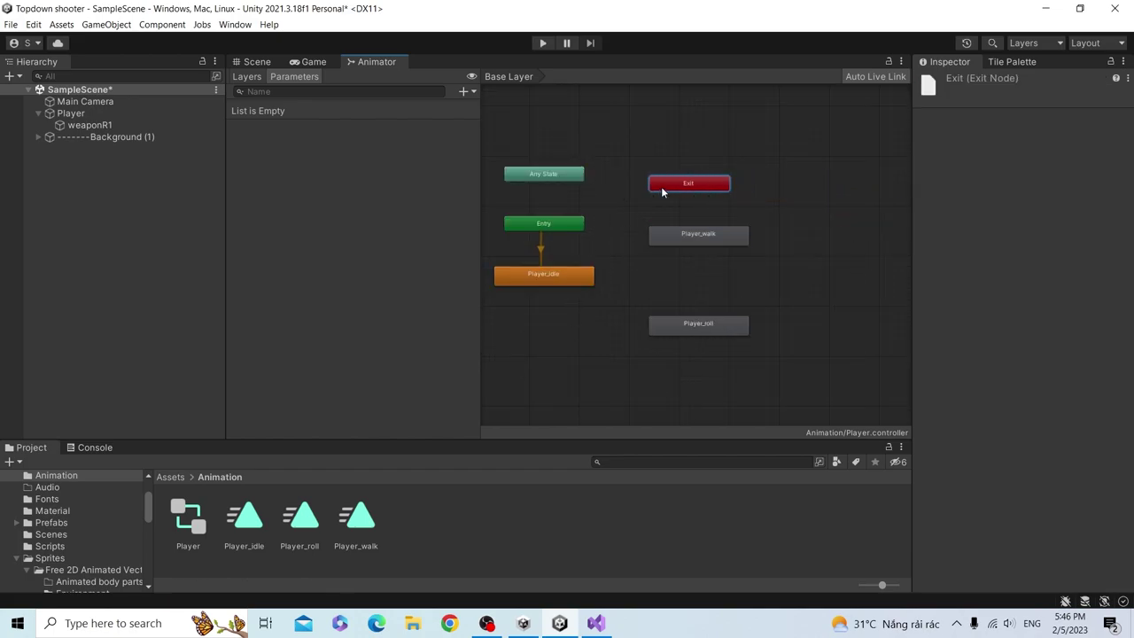
pyautogui.click(544, 224)
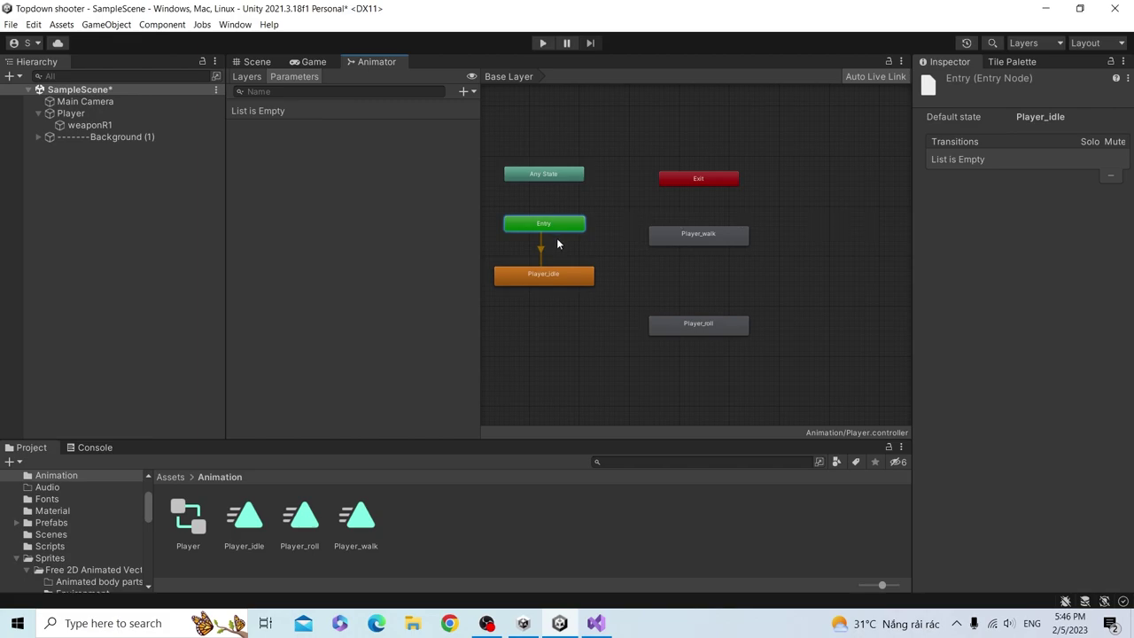
pyautogui.click(310, 61)
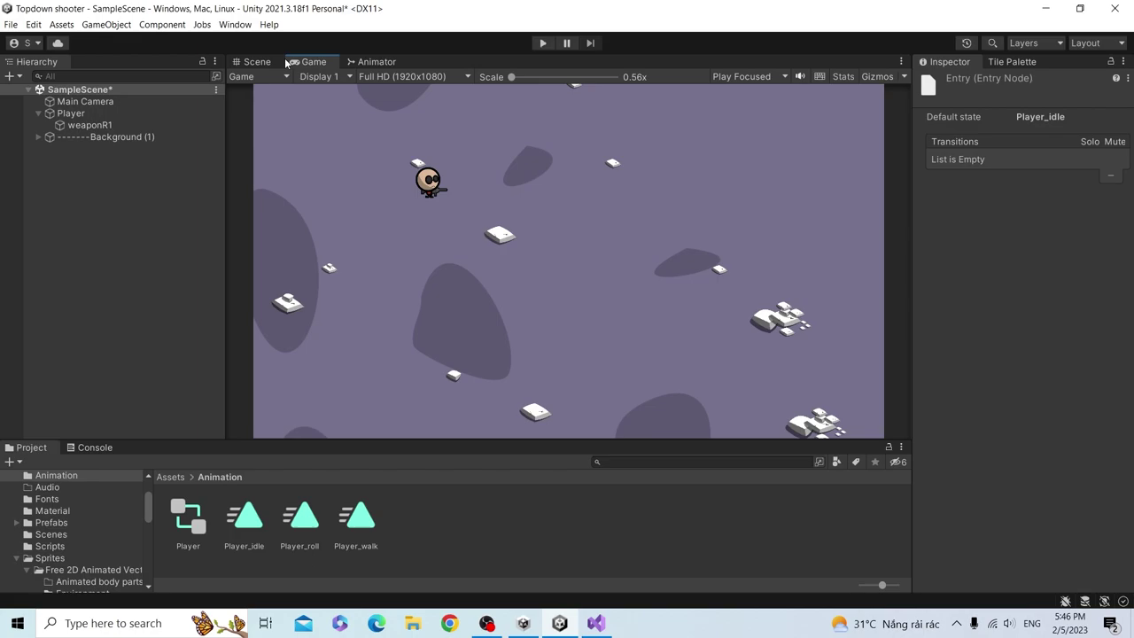
# - Return to the Animator graph and inspect the Player_idle state's settings
pyautogui.click(367, 62)
pyautogui.click(331, 60)
pyautogui.click(363, 64)
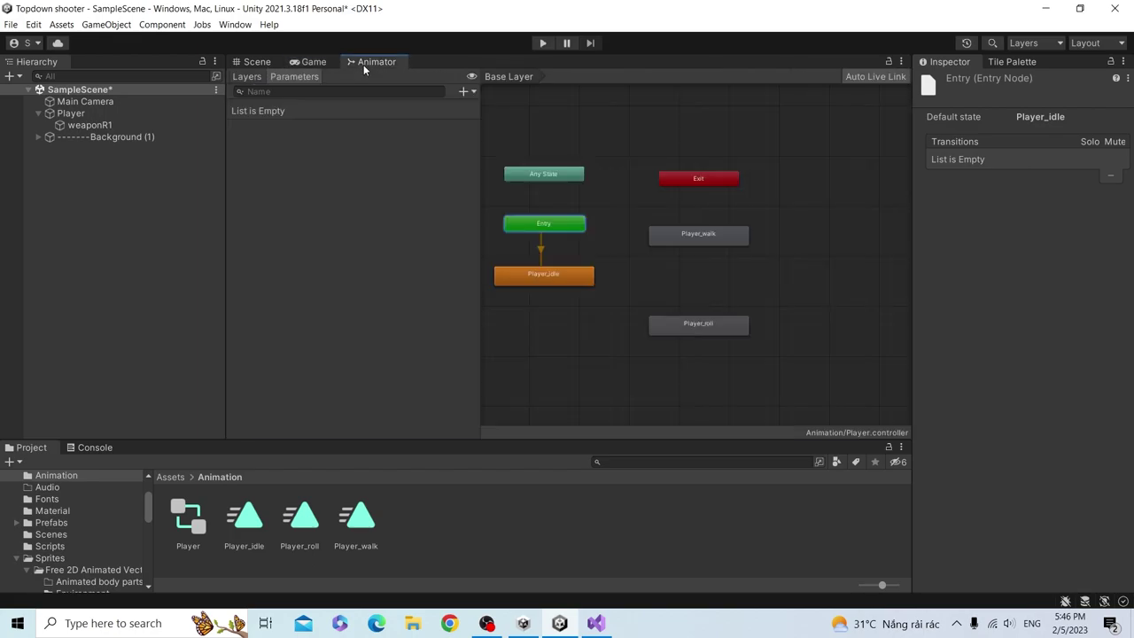
pyautogui.click(534, 279)
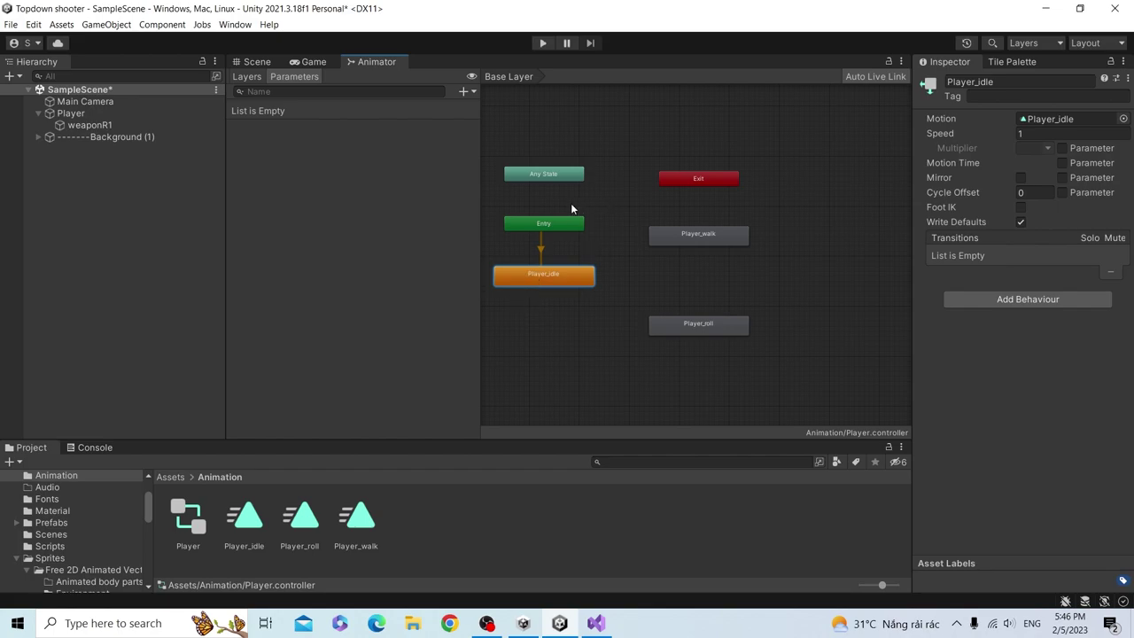
# - Glance at the Game view, then back in the graph bring up Player_walk's state options
pyautogui.click(323, 64)
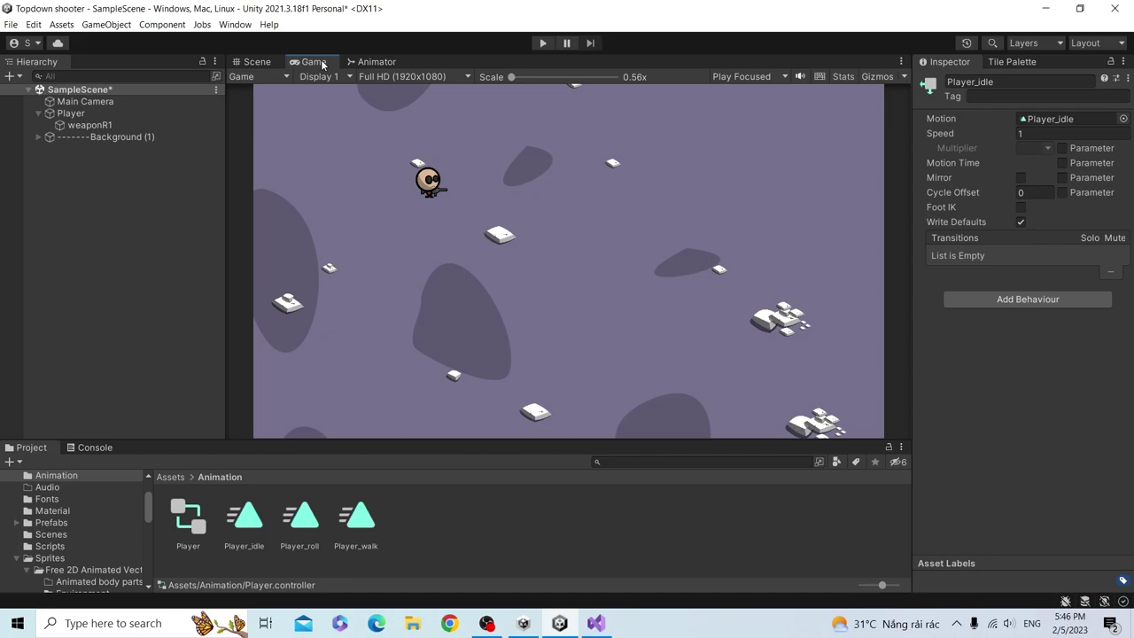
pyautogui.click(378, 62)
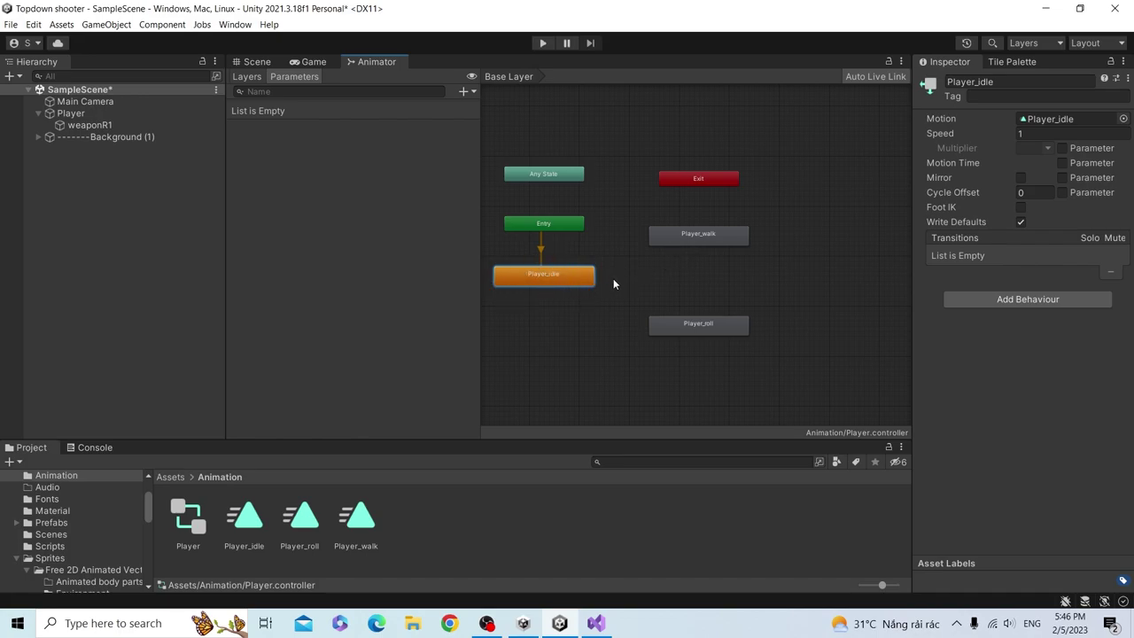
pyautogui.click(690, 235)
pyautogui.rightClick(689, 236)
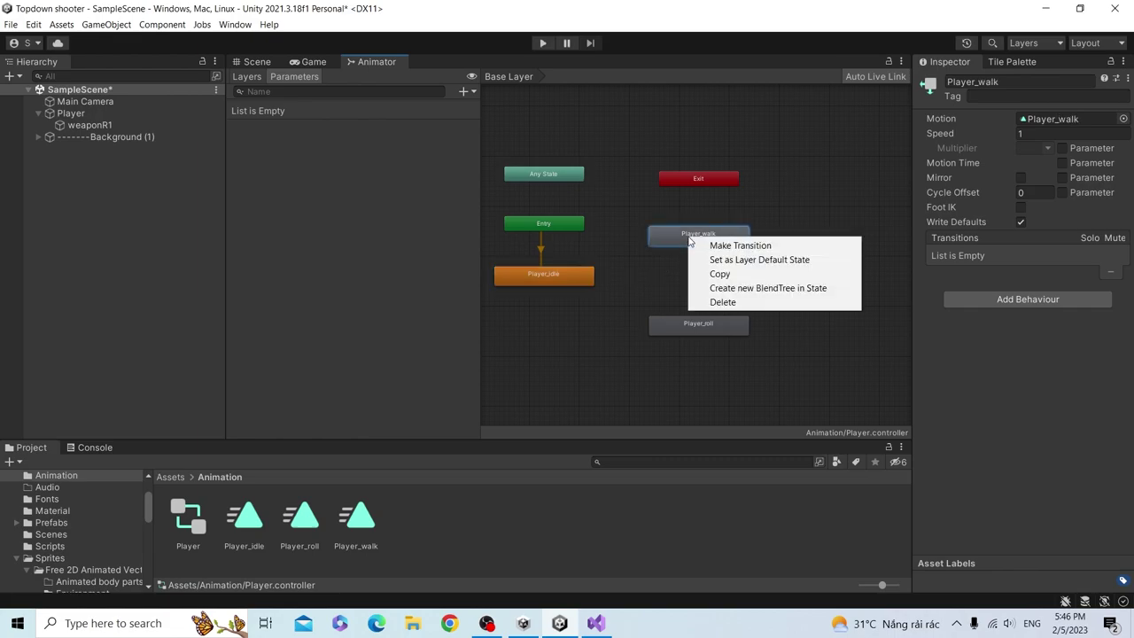
# - Set Player_walk as the layer default state and play-test walking with the D, A, S, W keys
pyautogui.click(749, 263)
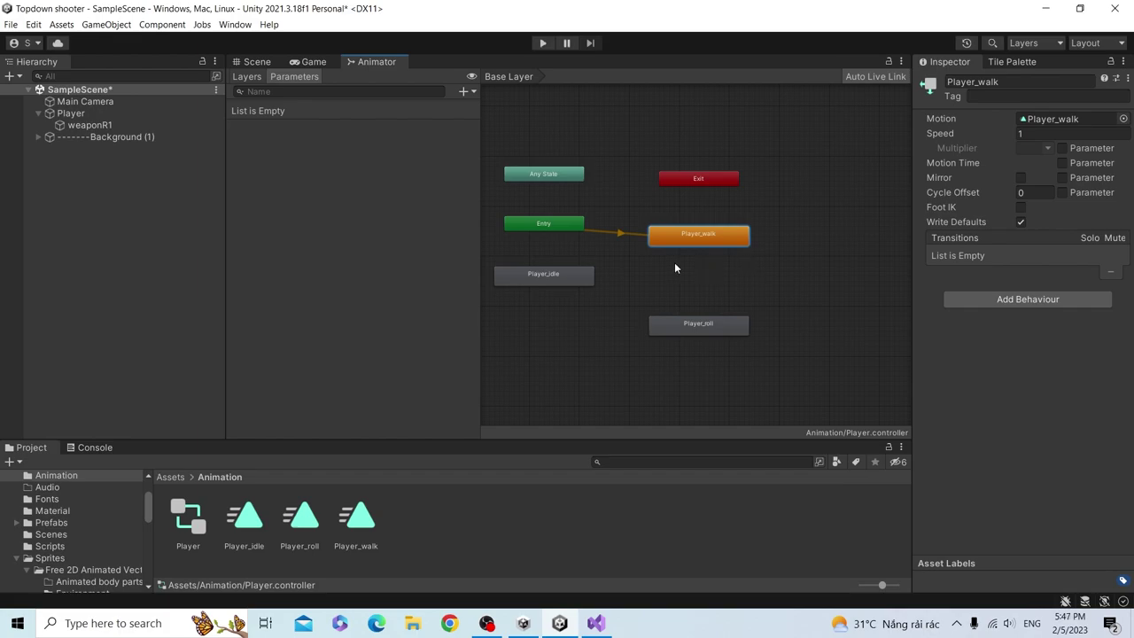
pyautogui.click(312, 62)
pyautogui.click(542, 42)
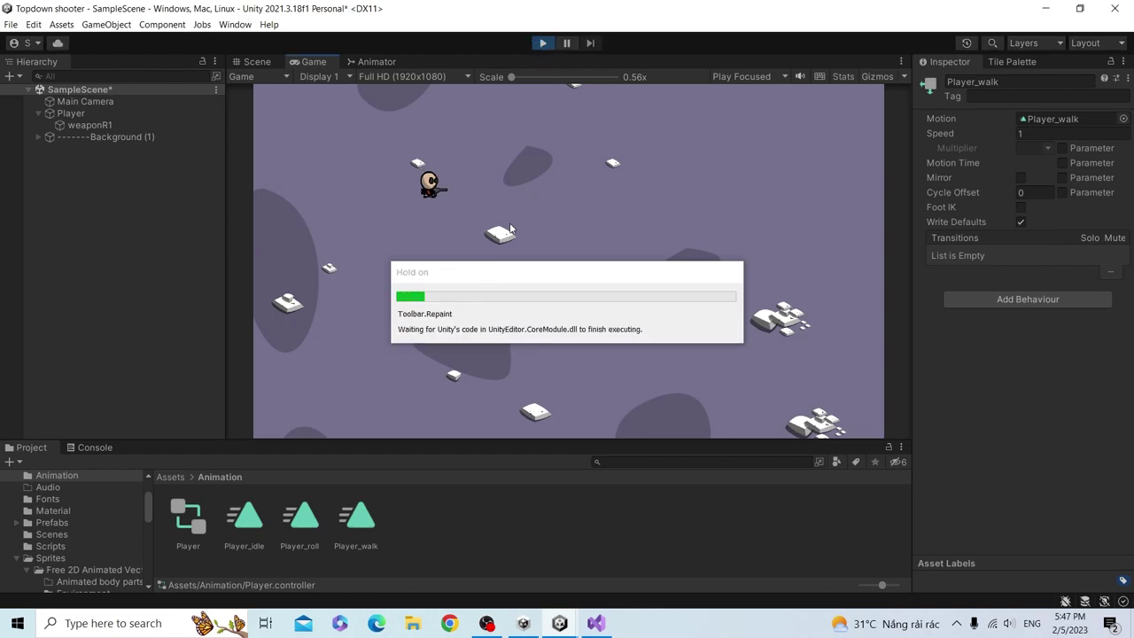
pyautogui.press('d')
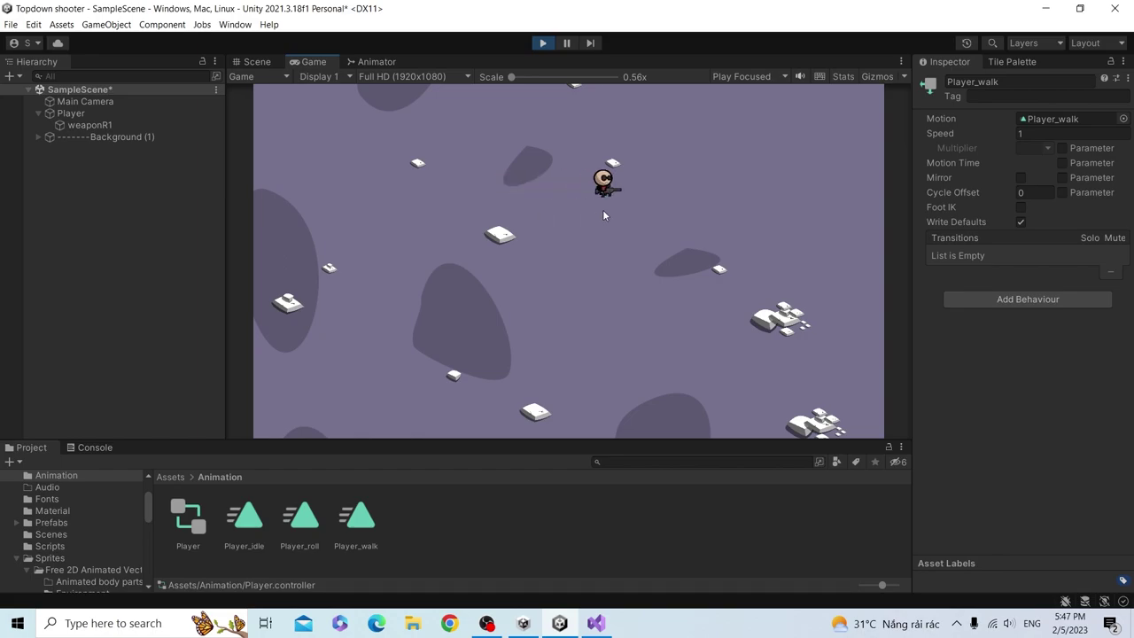
pyautogui.press('a')
pyautogui.press('s')
pyautogui.press('w')
pyautogui.press('d')
# - Stop play mode, return to the Animator graph and bring up Player_idle's state options
pyautogui.click(542, 43)
pyautogui.click(377, 61)
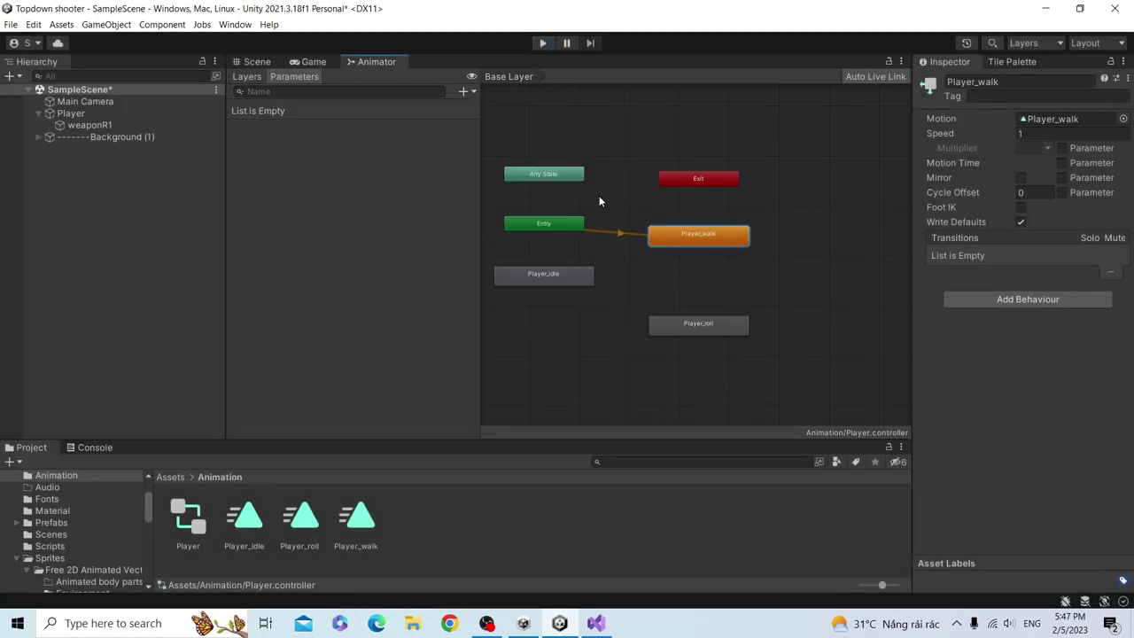
pyautogui.rightClick(584, 279)
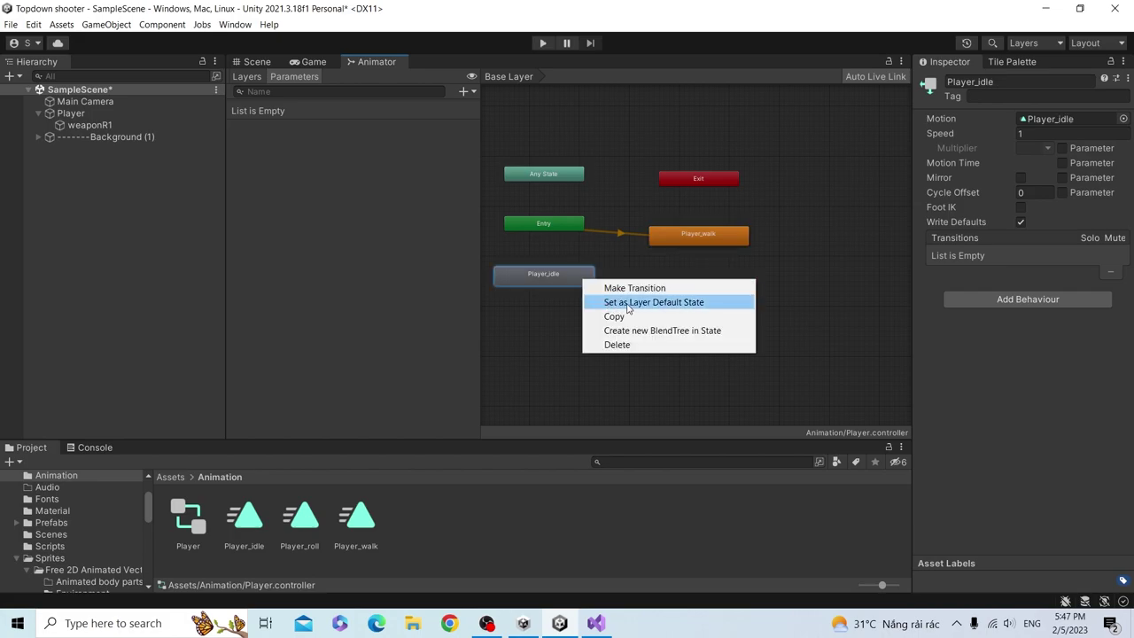
# - Restore Player_idle as the layer default state
pyautogui.click(611, 302)
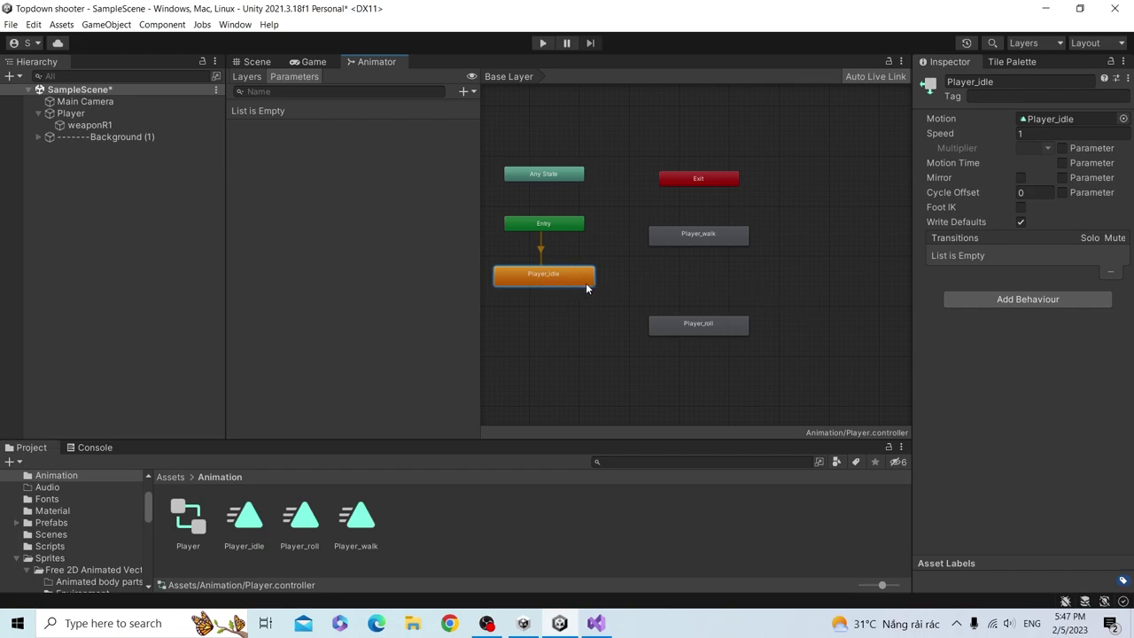
pyautogui.click(312, 62)
pyautogui.click(376, 62)
# - Add a transition from Player_idle to Player_walk and inspect its settings
pyautogui.click(634, 303)
pyautogui.click(554, 276)
pyautogui.rightClick(567, 280)
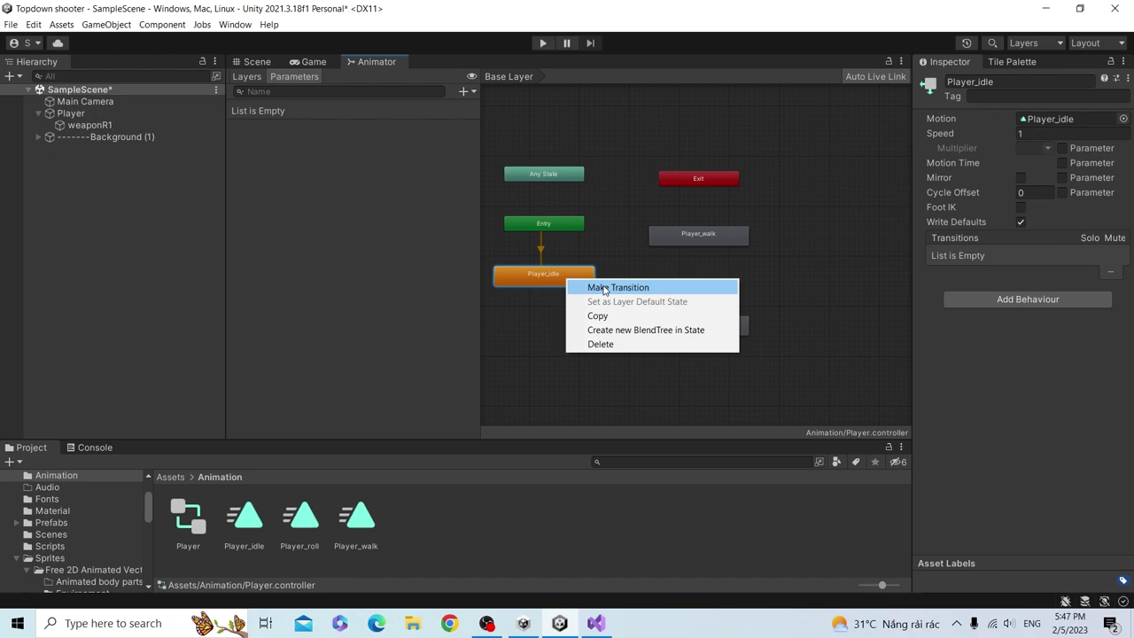
pyautogui.click(604, 288)
pyautogui.click(670, 240)
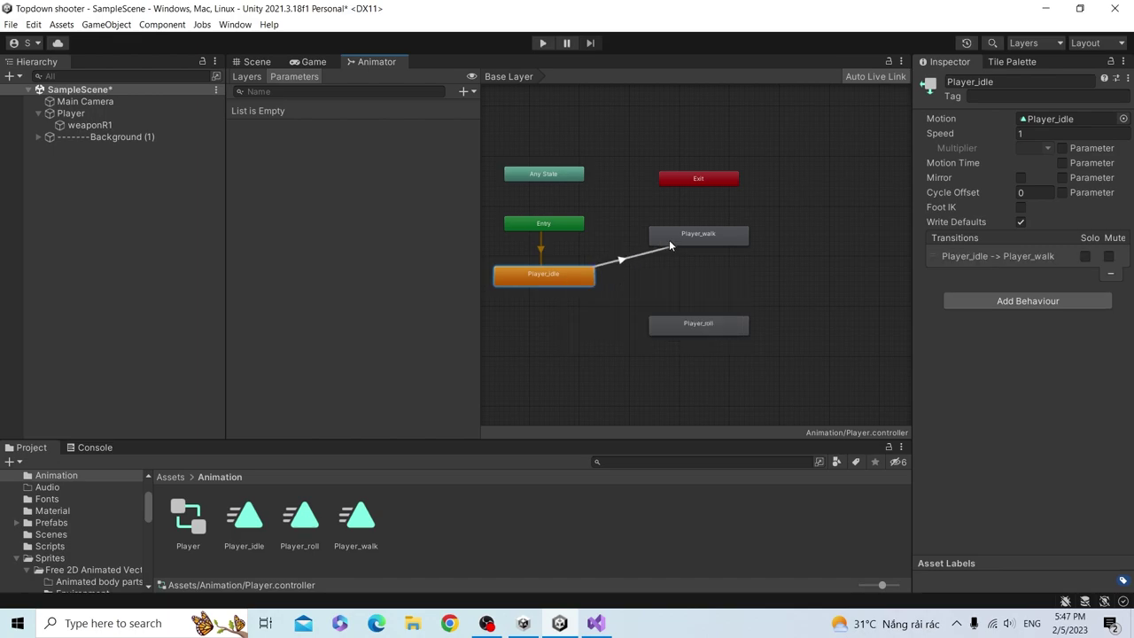
pyautogui.click(621, 263)
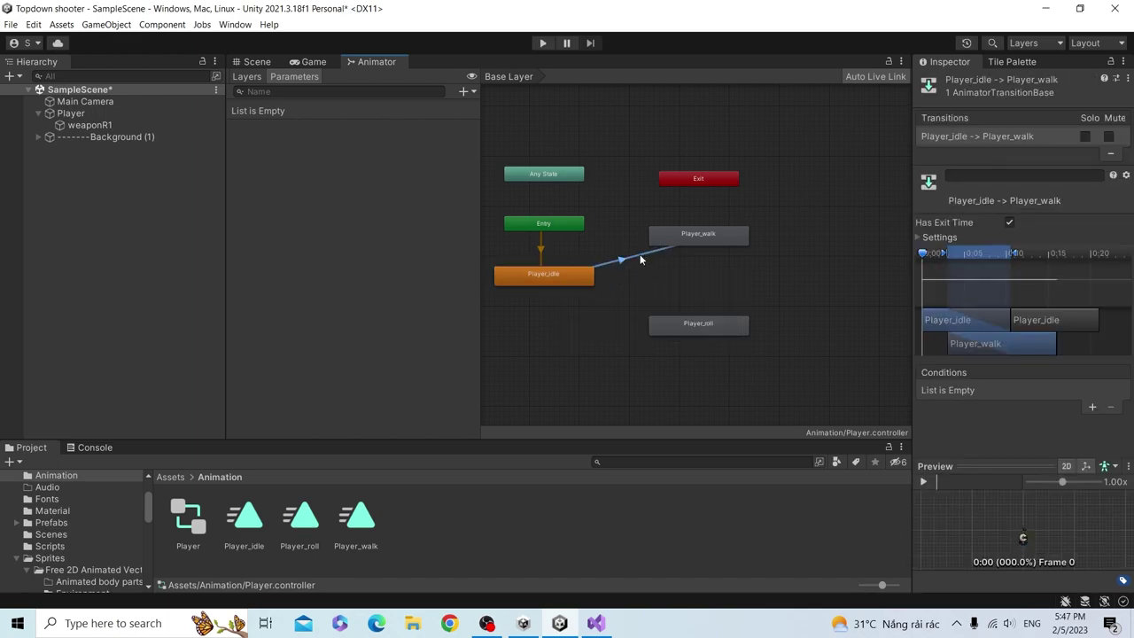
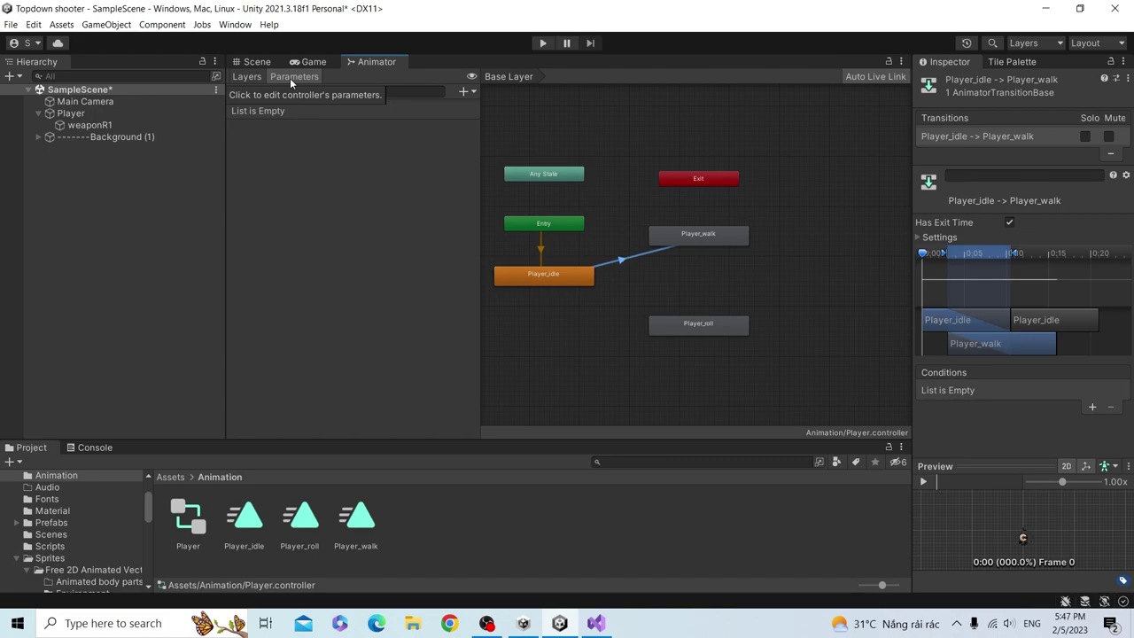
# - Add a Float parameter named Speed to the Player animator
pyautogui.click(455, 89)
pyautogui.click(478, 105)
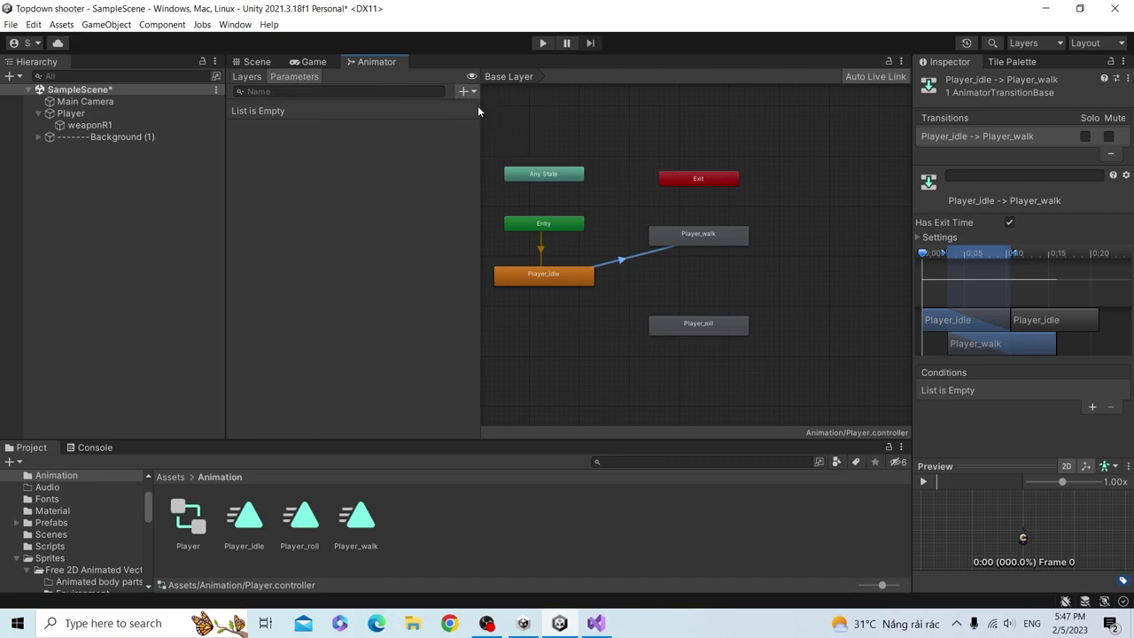
pyautogui.write('Speed')
pyautogui.press('Return')
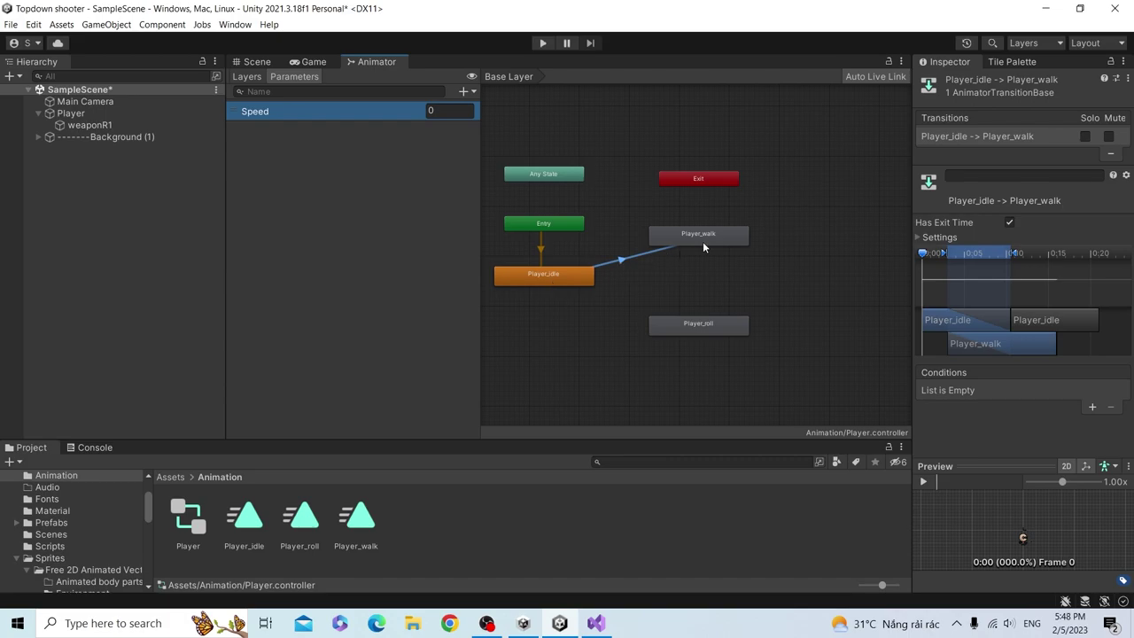
# - Select the Player_idle to Player_walk transition in the Animator graph
pyautogui.click(314, 62)
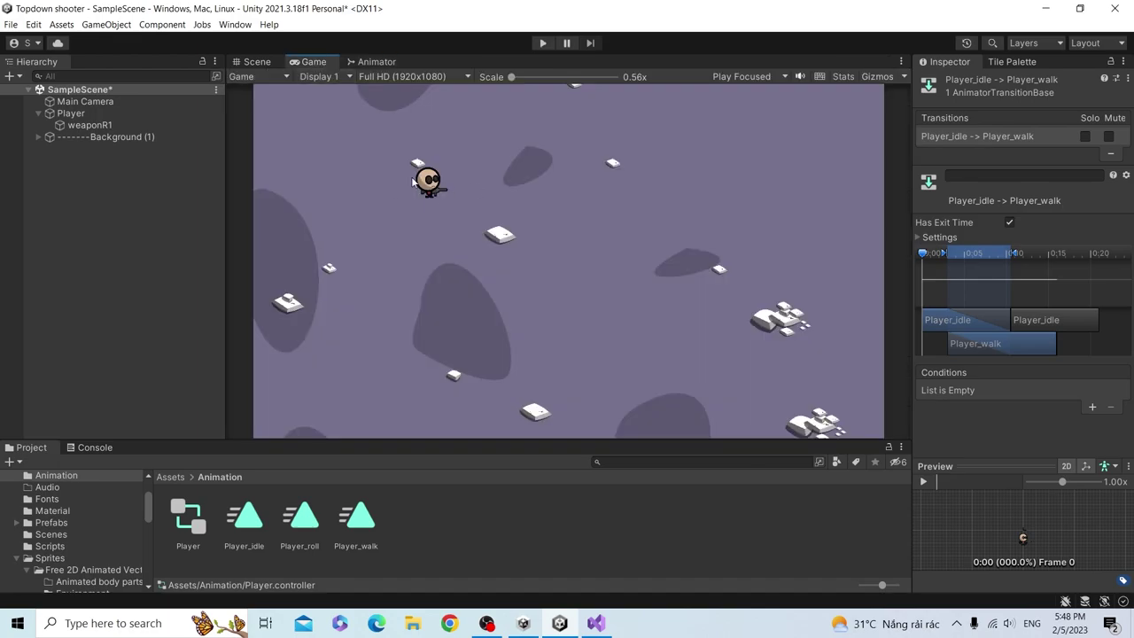
pyautogui.click(377, 62)
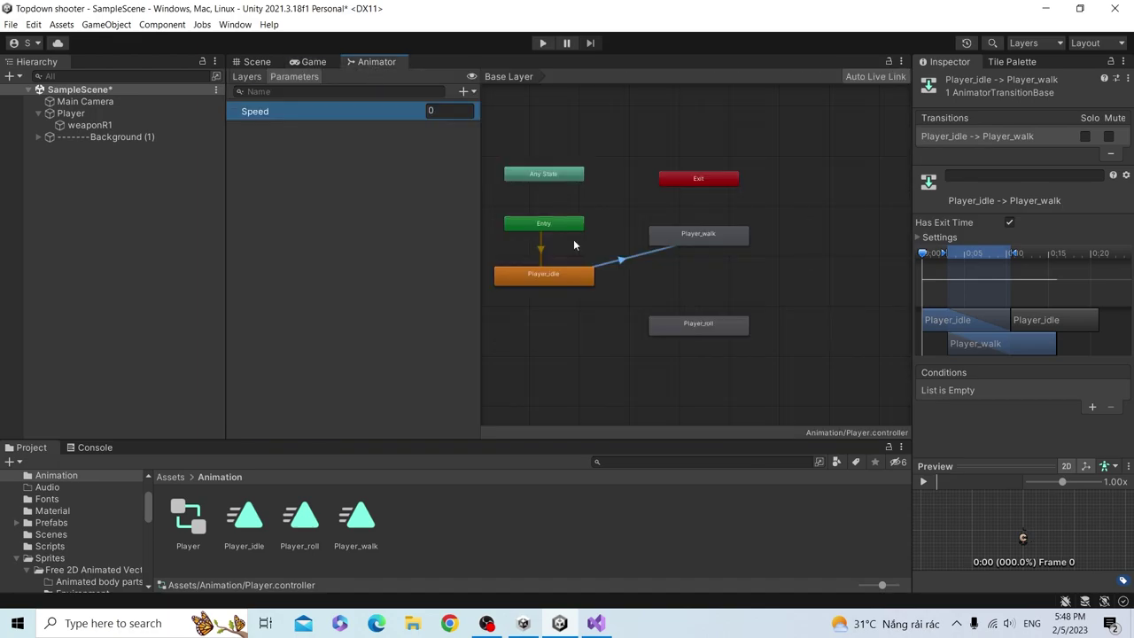
pyautogui.click(645, 252)
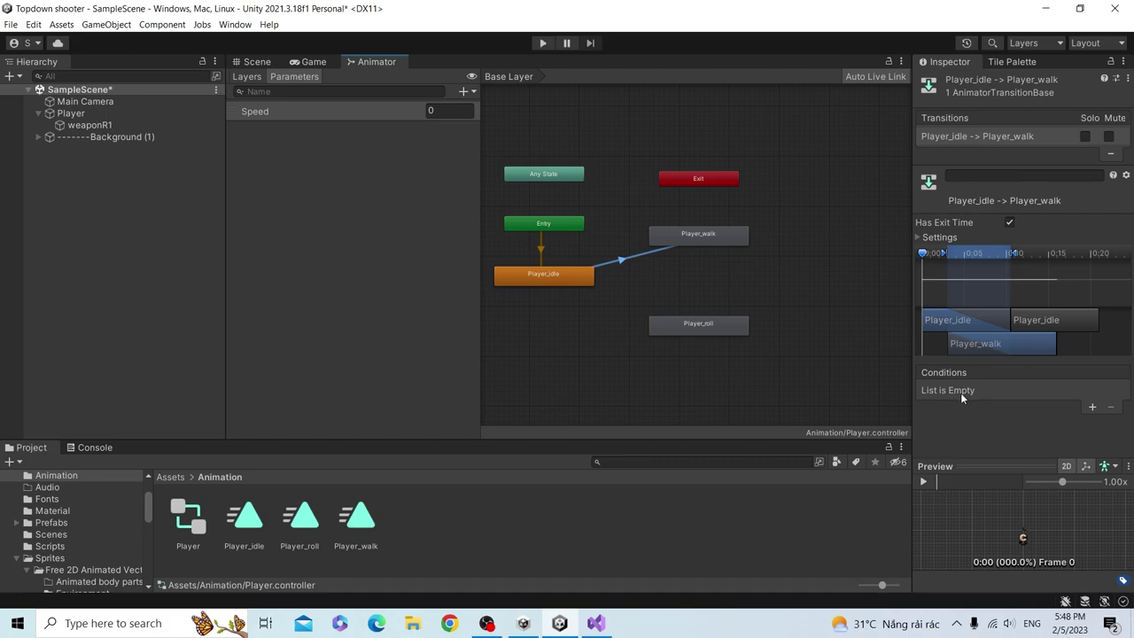
# - Add the condition Speed Greater 0.01 to the idle-to-walk transition
pyautogui.click(1091, 407)
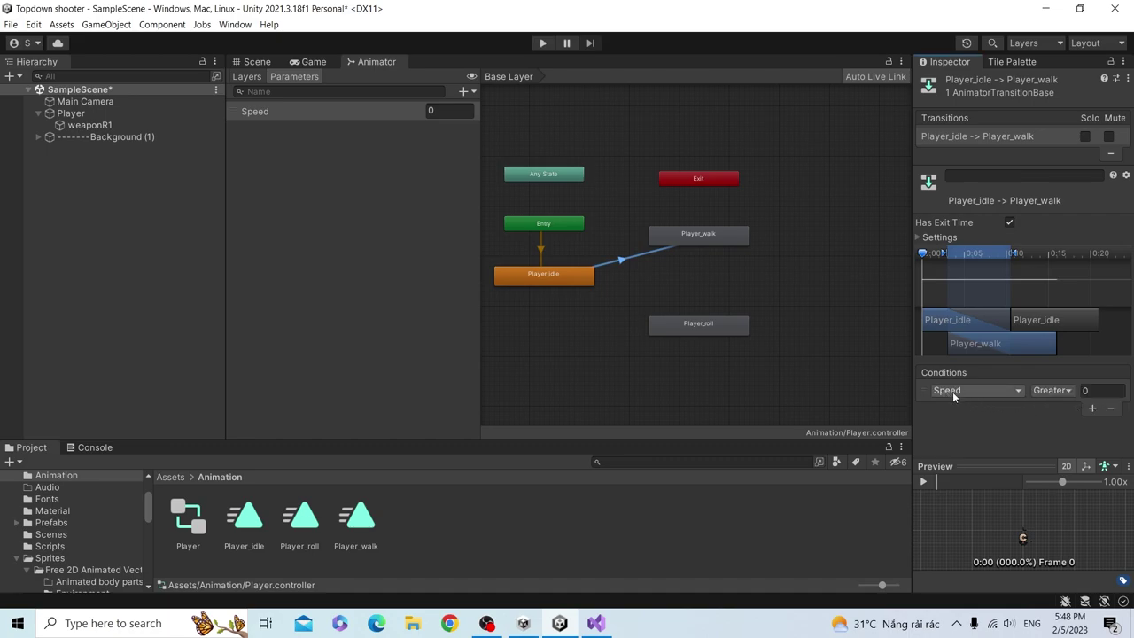
pyautogui.click(1003, 390)
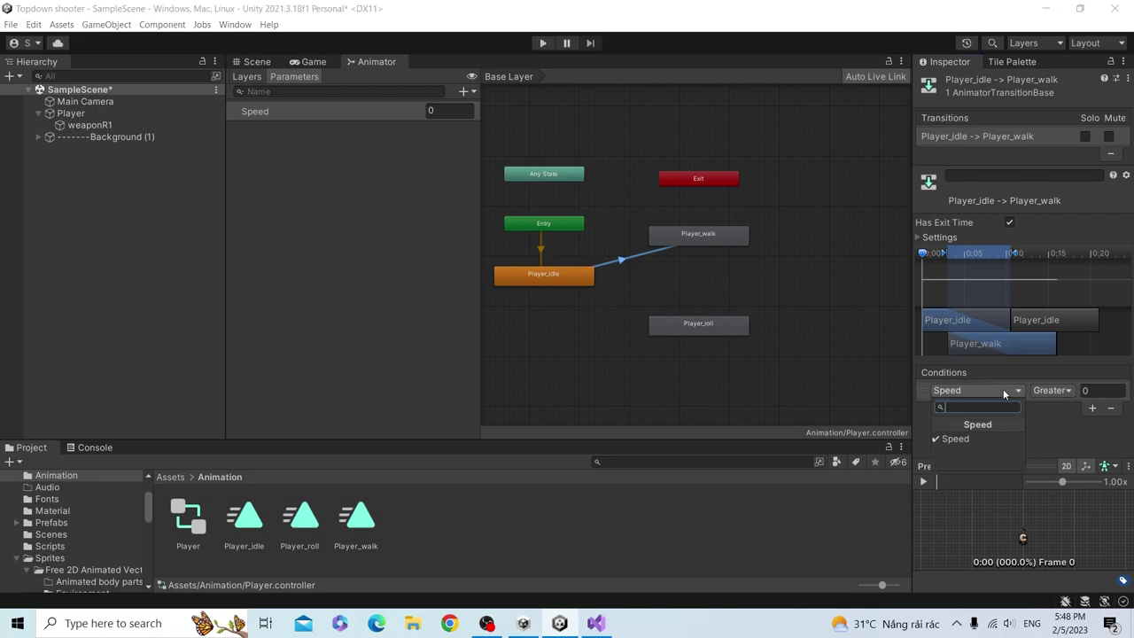
pyautogui.click(1060, 432)
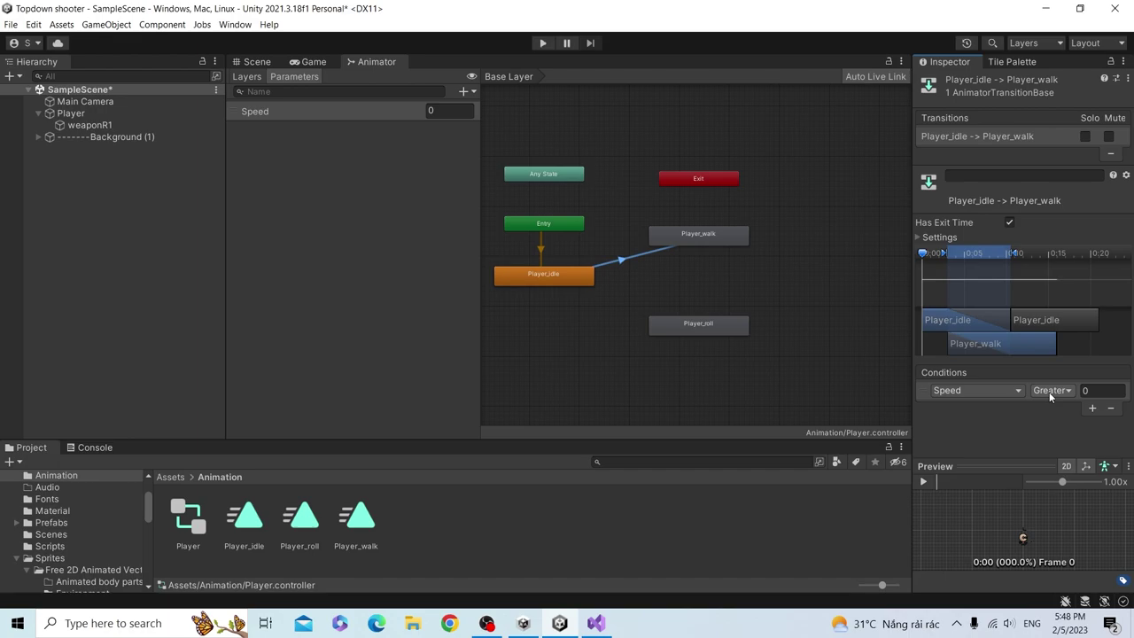
pyautogui.click(1050, 392)
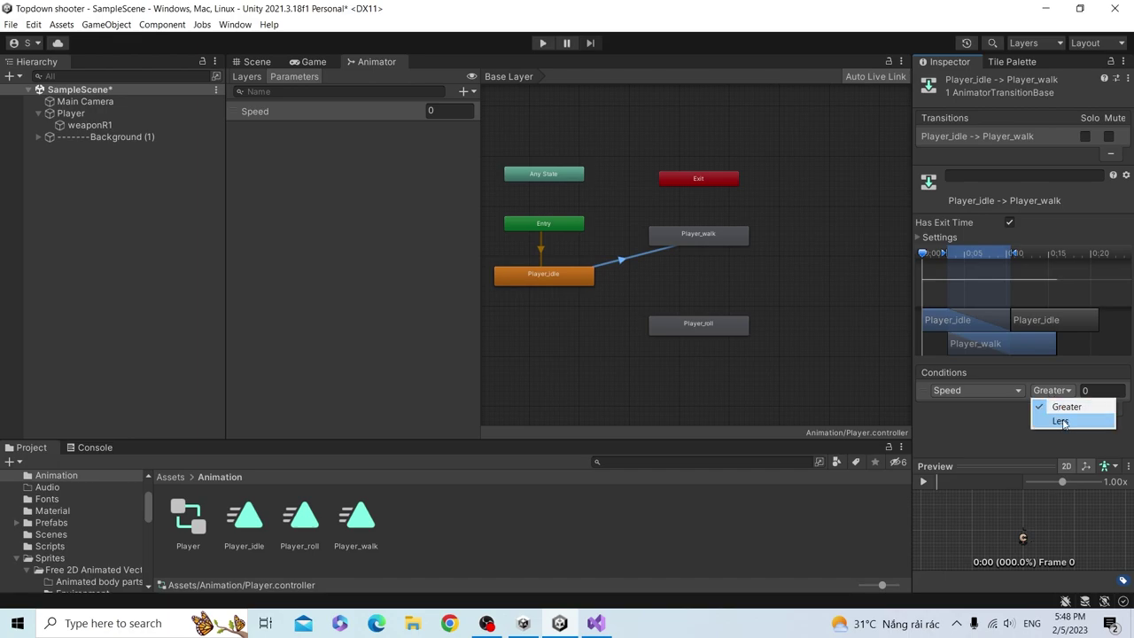
pyautogui.click(1069, 367)
pyautogui.click(1054, 390)
pyautogui.click(1066, 407)
pyautogui.click(1080, 390)
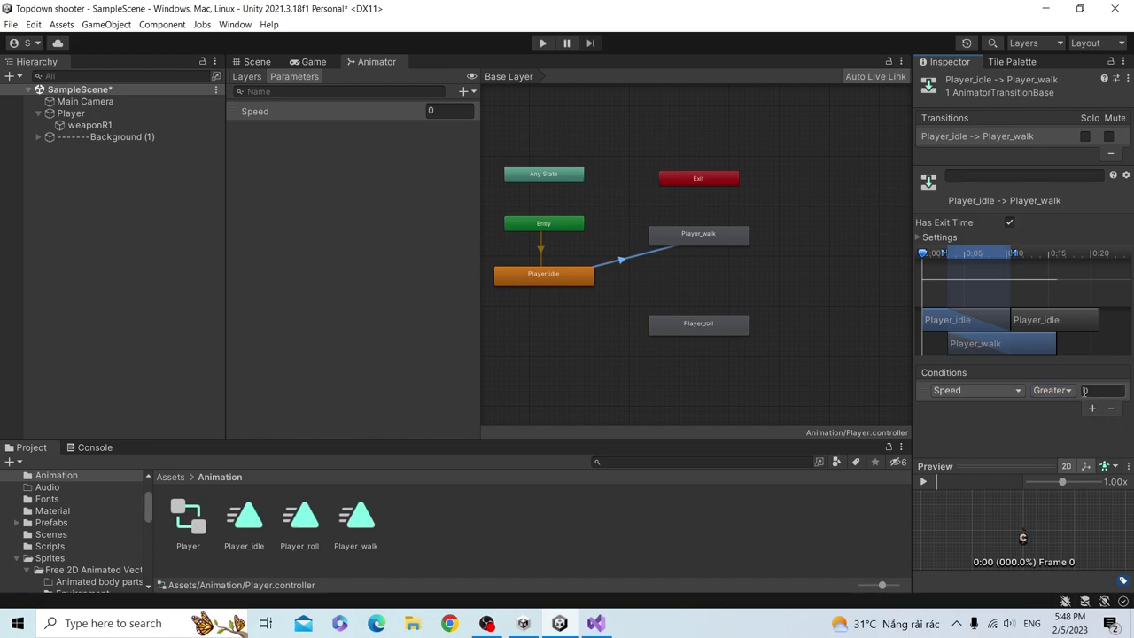
pyautogui.write('0.01')
pyautogui.click(700, 238)
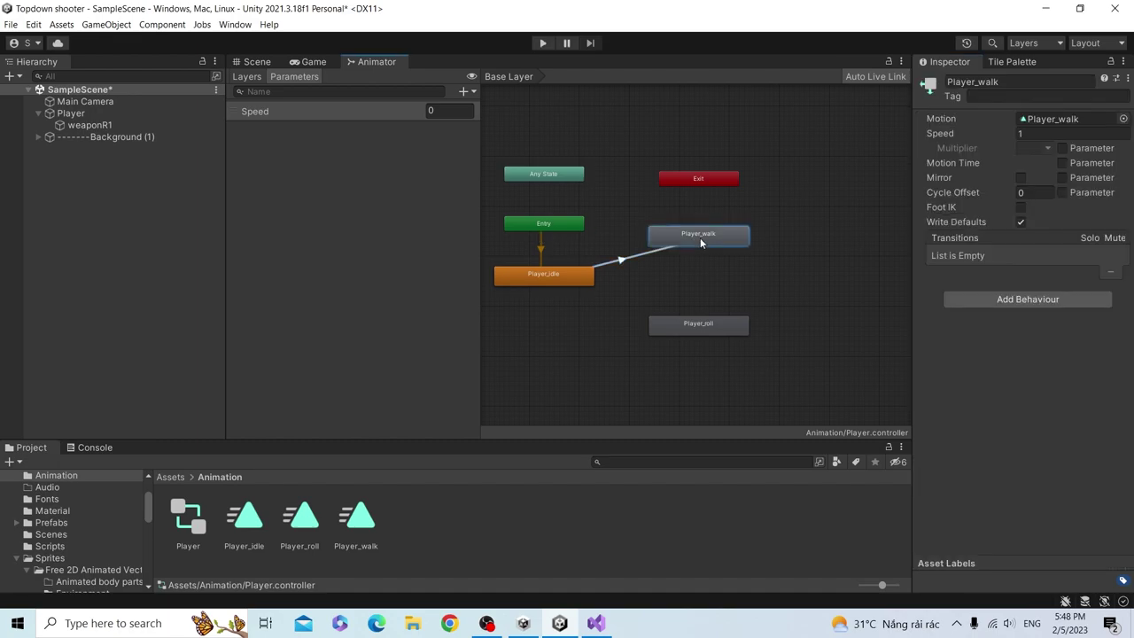
# - Create a new transition from Player_walk to Player_idle
pyautogui.rightClick(700, 238)
pyautogui.click(752, 248)
pyautogui.click(587, 278)
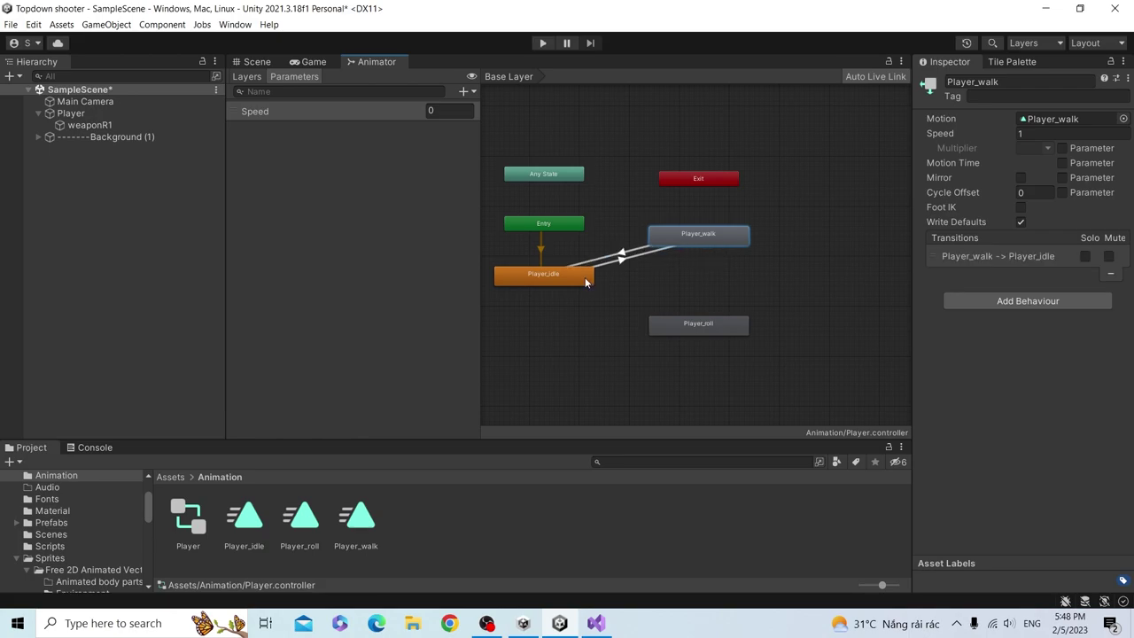
pyautogui.click(624, 255)
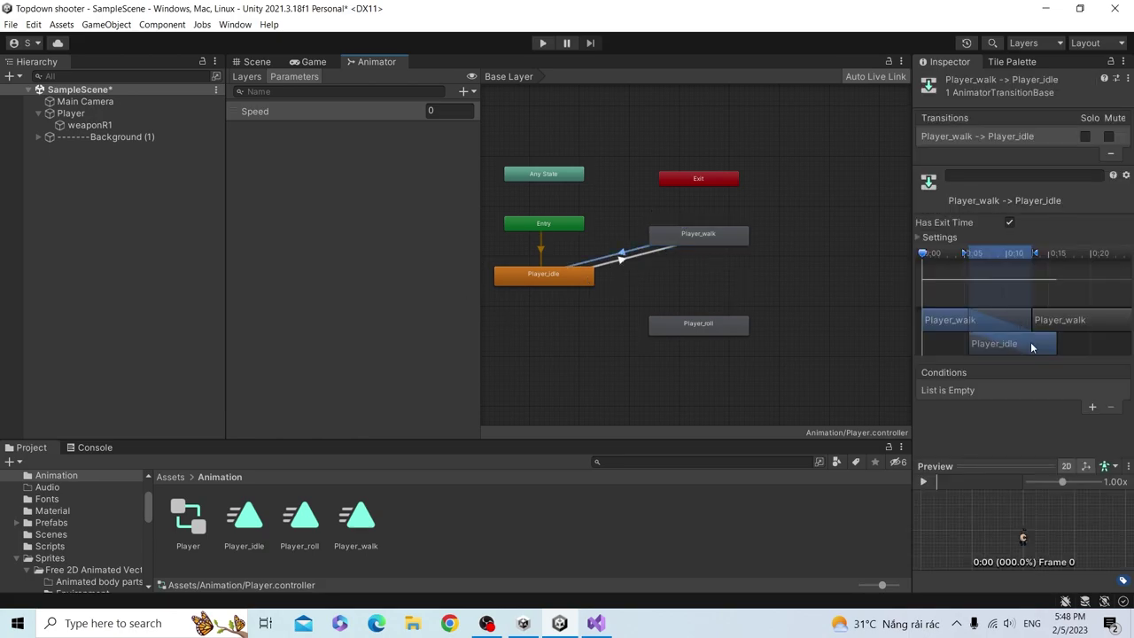
# - Give the walk-to-idle transition the condition Speed Less 0.01 and expand its Settings
pyautogui.click(1093, 407)
pyautogui.click(1056, 395)
pyautogui.click(1059, 419)
pyautogui.click(1097, 390)
pyautogui.write('0.01')
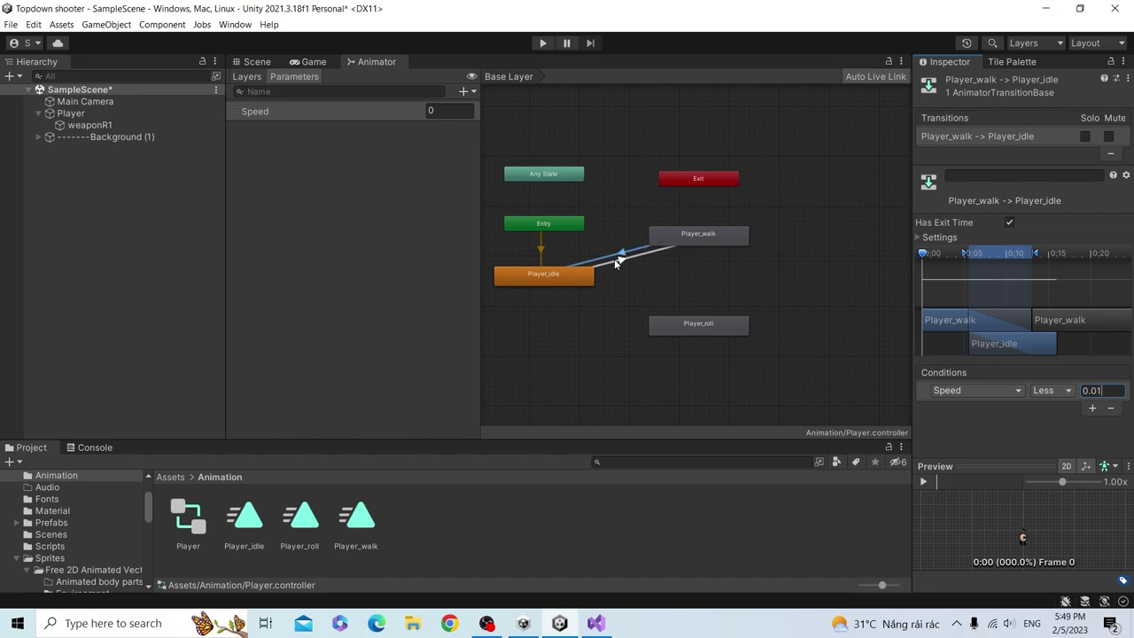
pyautogui.click(923, 238)
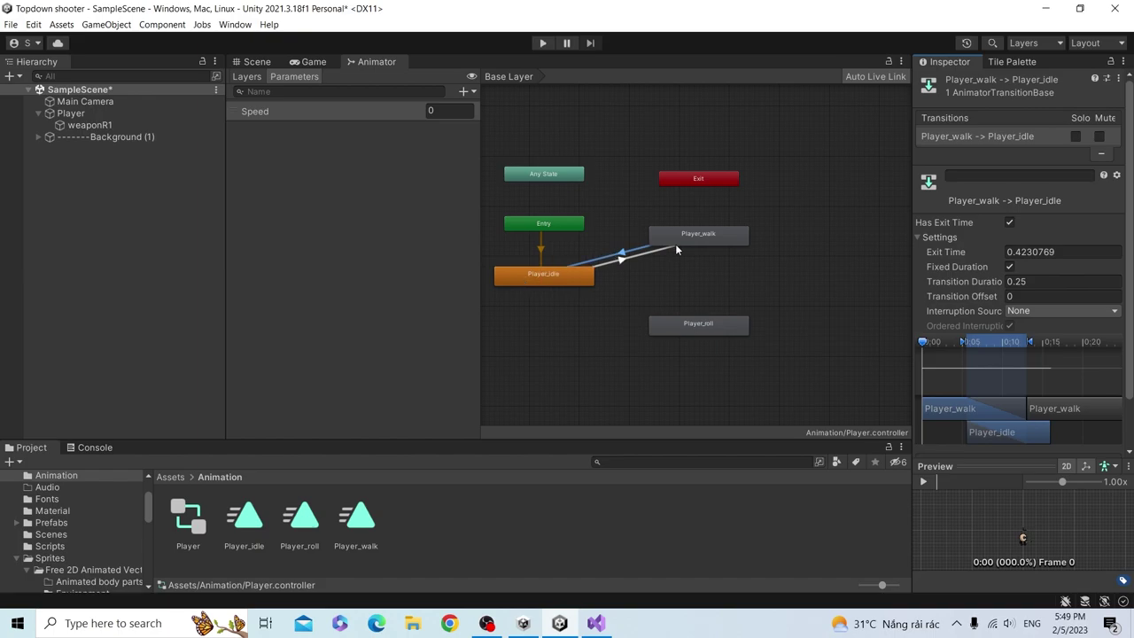
# - Set the walk-to-idle transition duration to 0
pyautogui.click(1041, 281)
pyautogui.write('0')
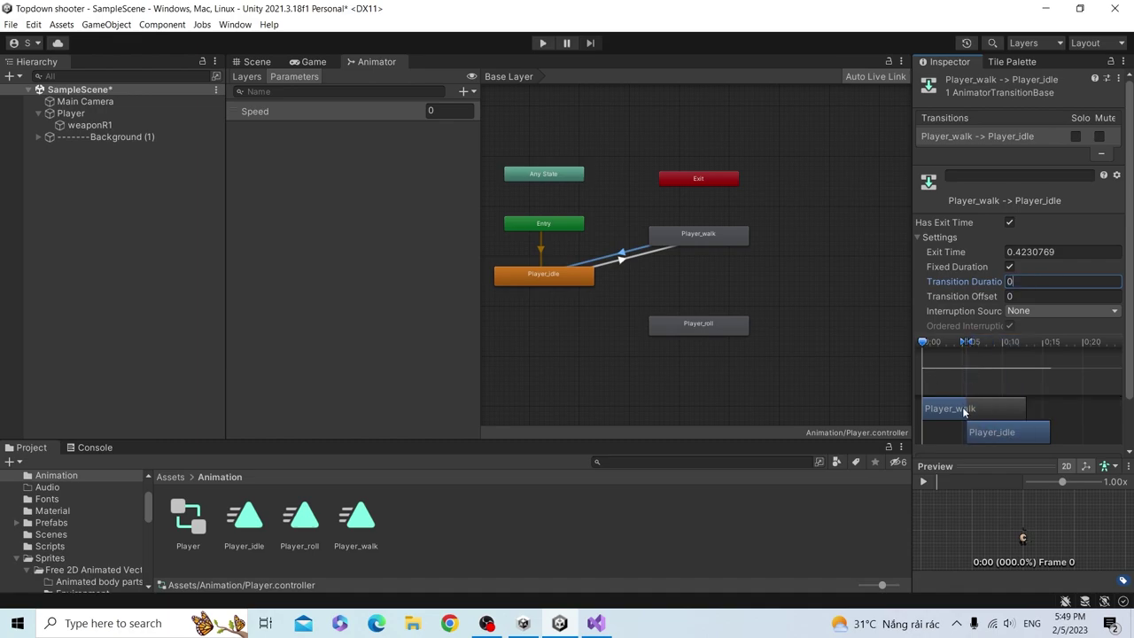
pyautogui.write('1')
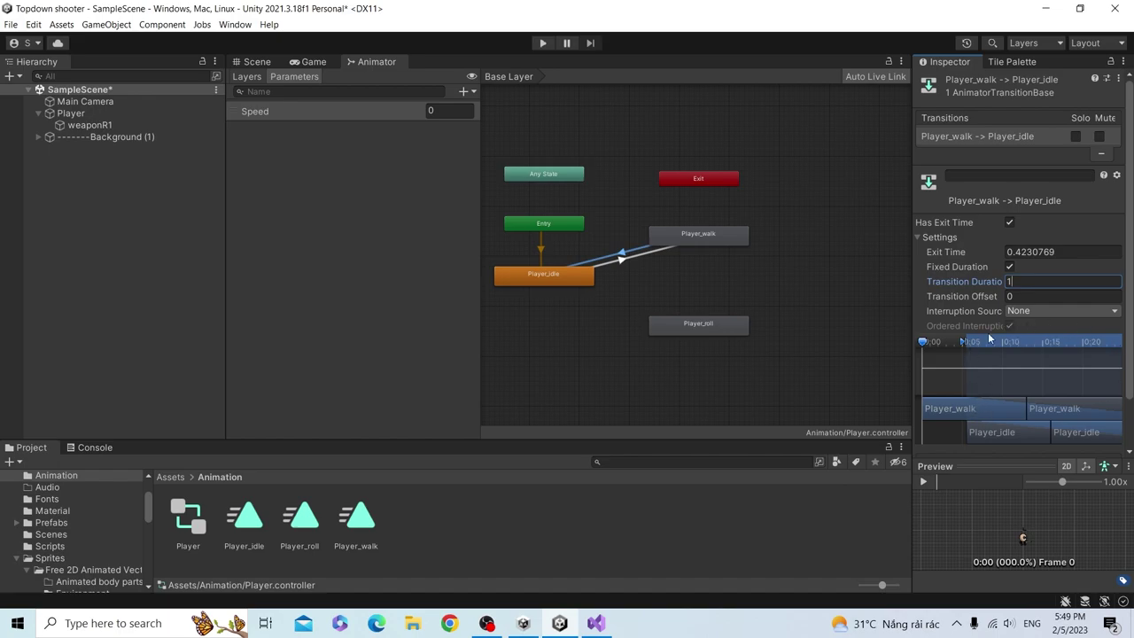
pyautogui.press('BackSpace')
pyautogui.write('0')
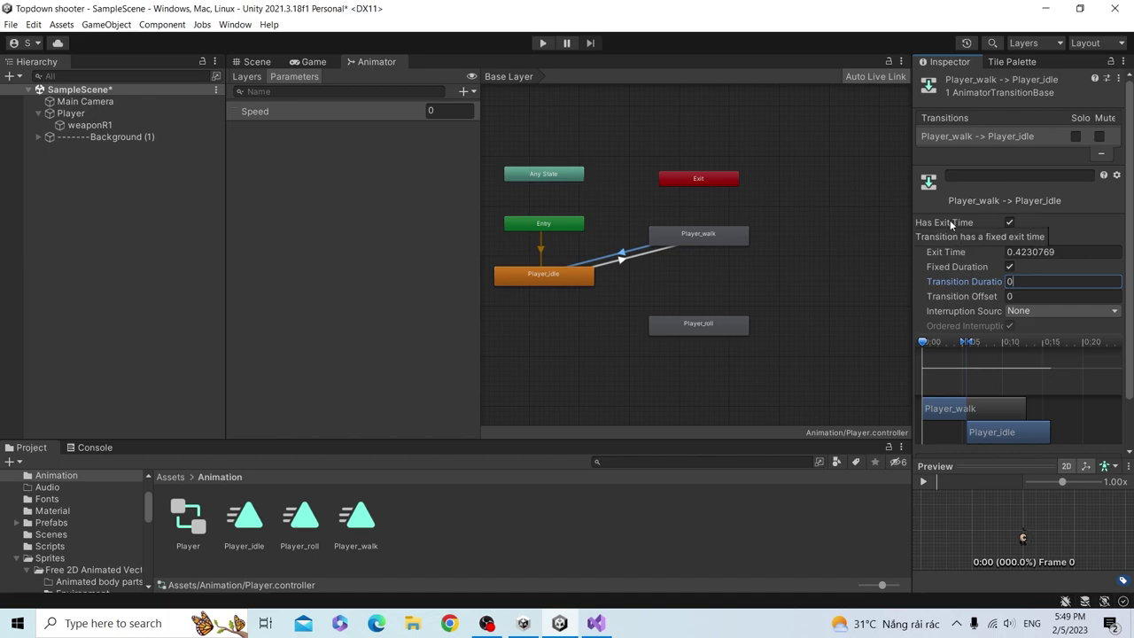
pyautogui.click(706, 237)
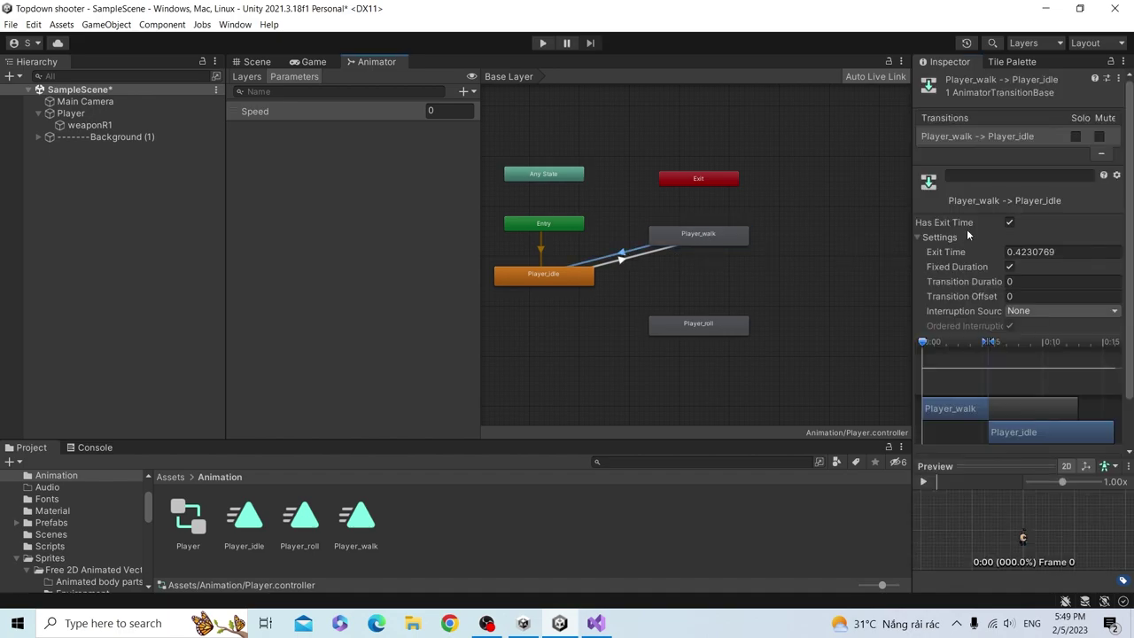
# - Turn off Has Exit Time on both the walk-to-idle and idle-to-walk transitions
pyautogui.click(1056, 253)
pyautogui.write('1')
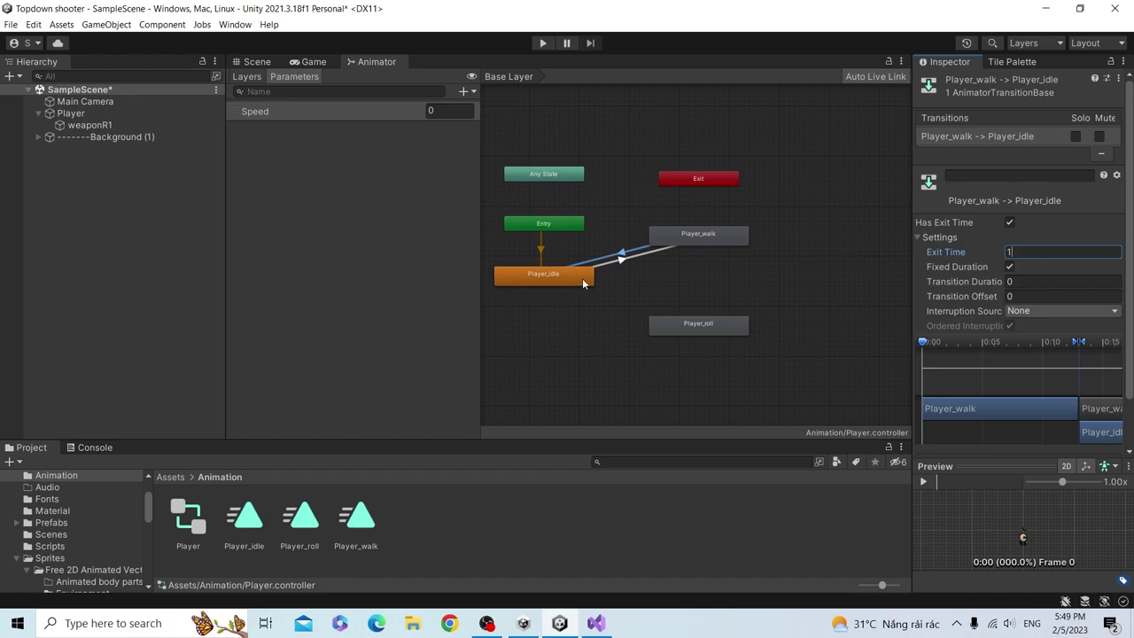
pyautogui.click(1010, 223)
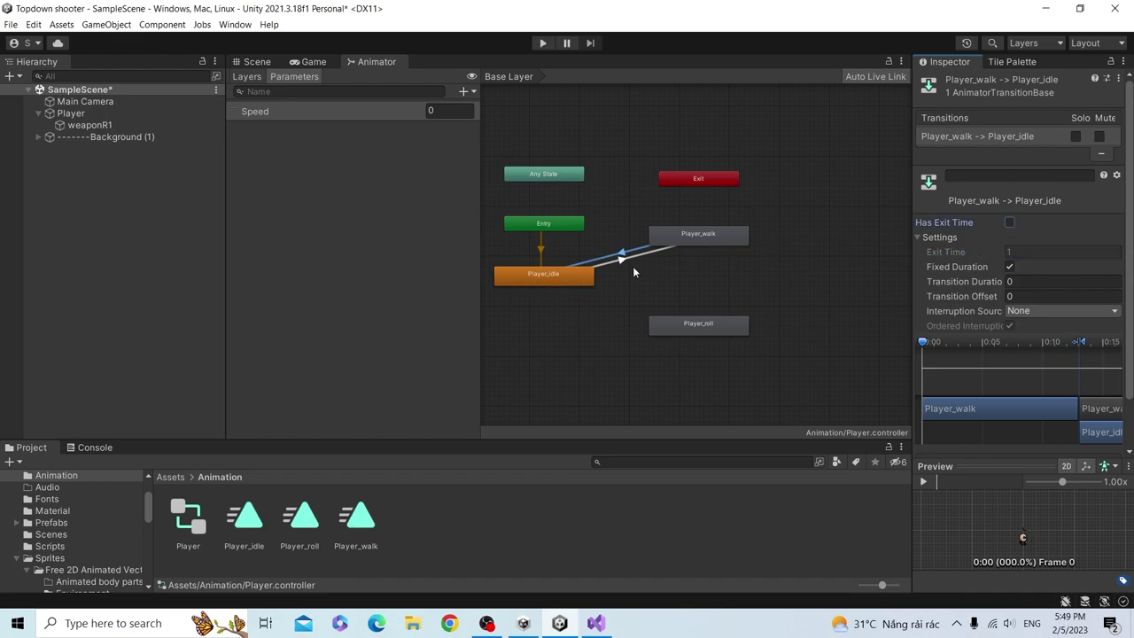
pyautogui.click(646, 256)
pyautogui.click(1010, 223)
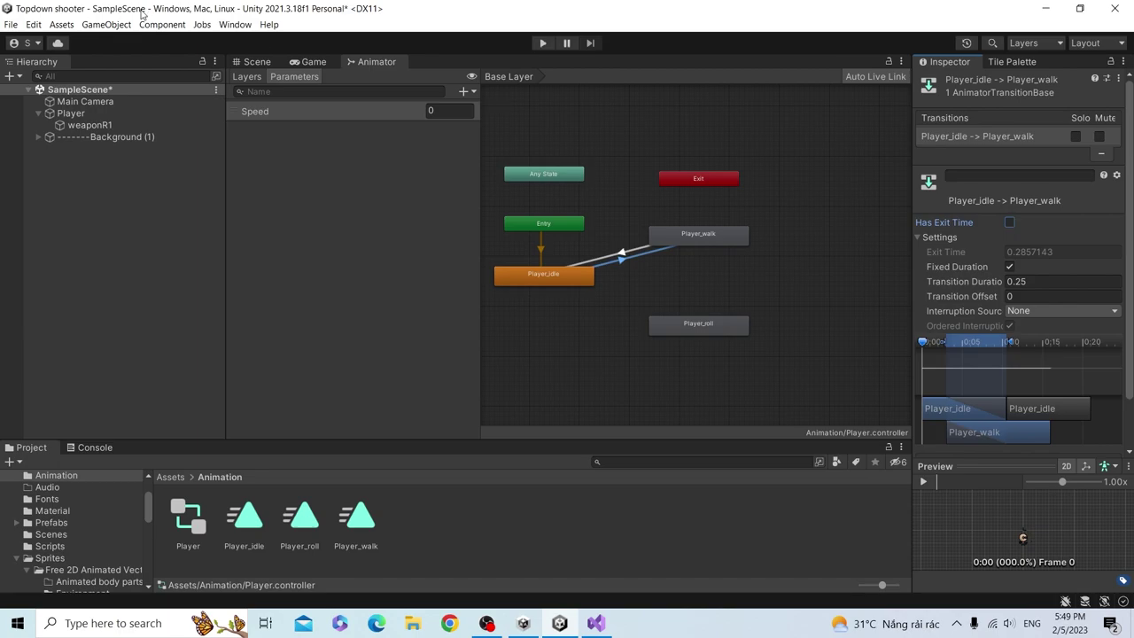
pyautogui.click(315, 62)
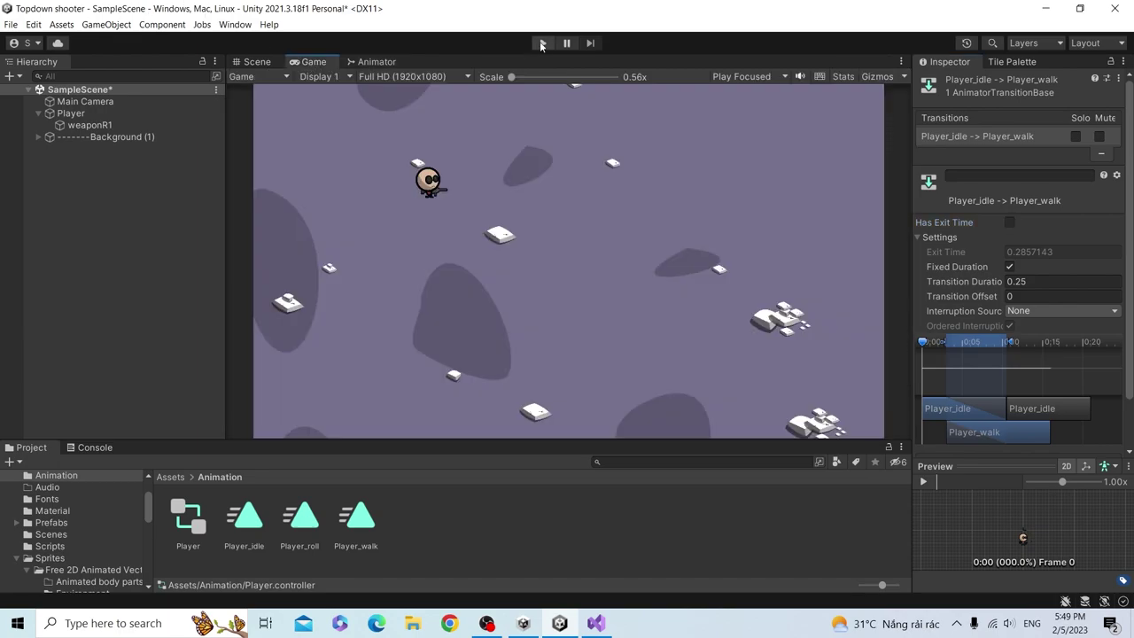
# - Review the walk-to-idle transition's settings in the Animator graph
pyautogui.scroll(-2, 1019, 306)
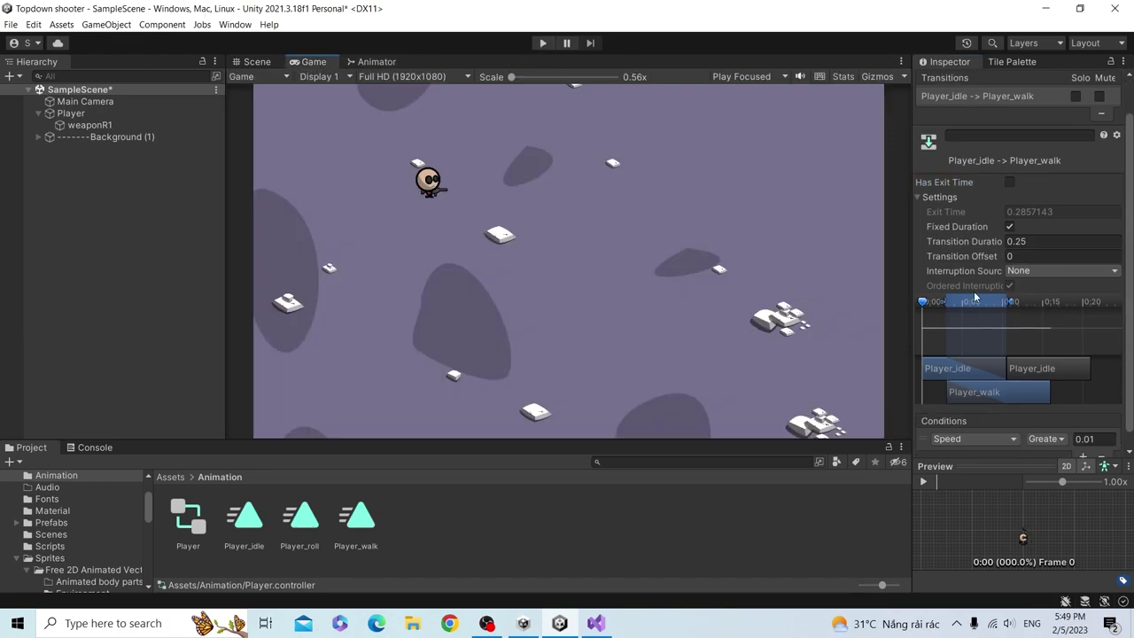
pyautogui.click(375, 62)
pyautogui.click(310, 62)
pyautogui.click(261, 62)
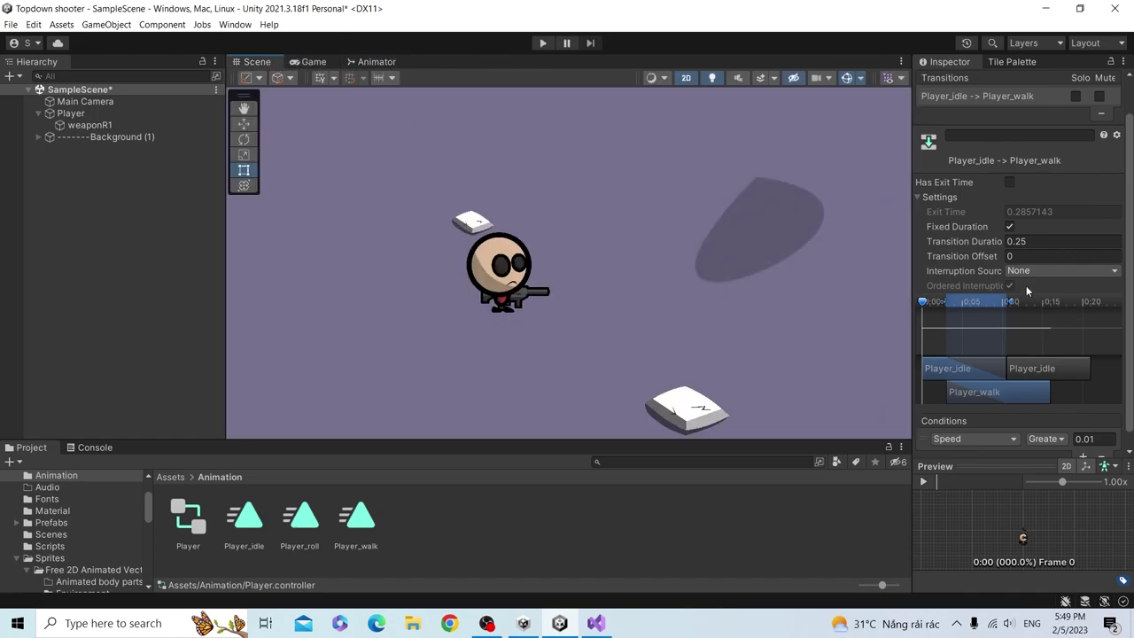
pyautogui.click(359, 61)
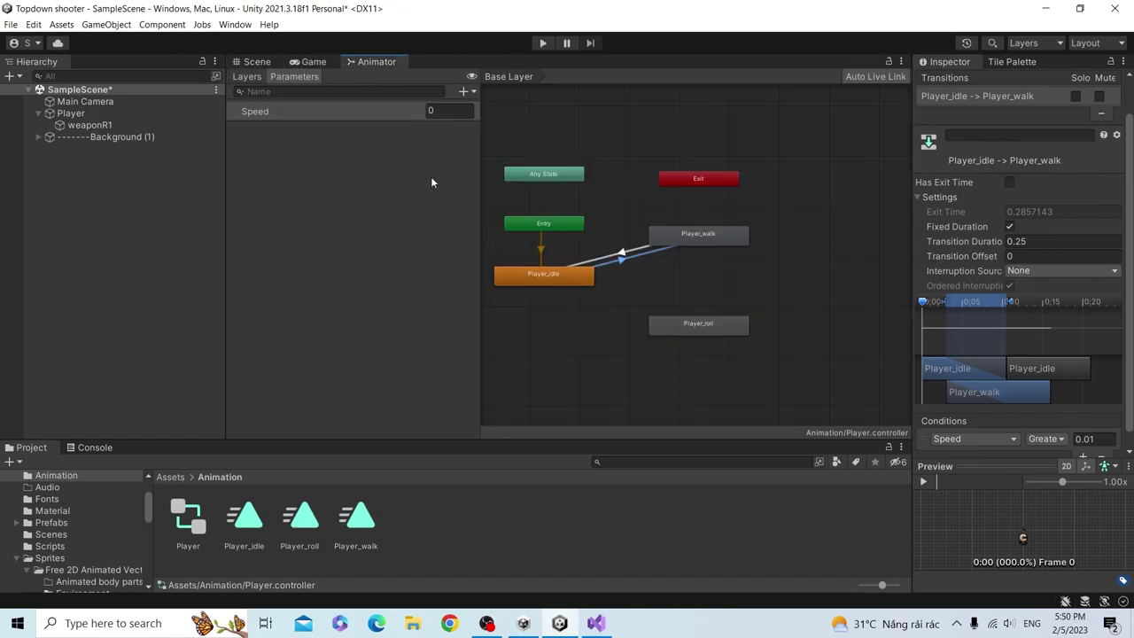
pyautogui.click(624, 257)
pyautogui.scroll(-1, 1013, 434)
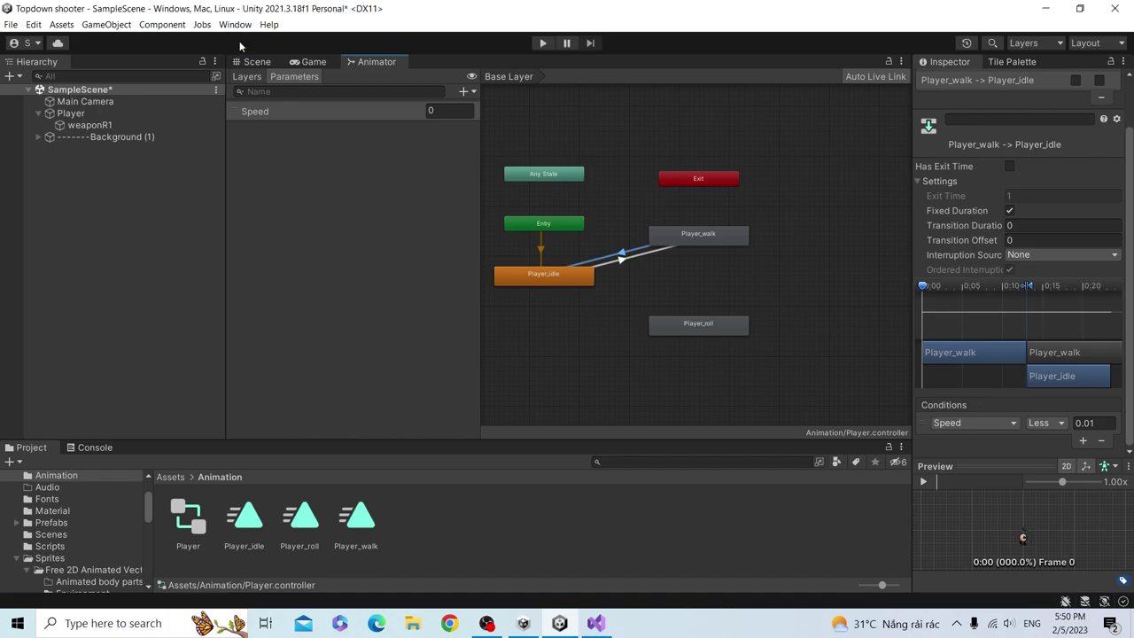
# - Select the Player object and open its Player script in Visual Studio
pyautogui.click(256, 62)
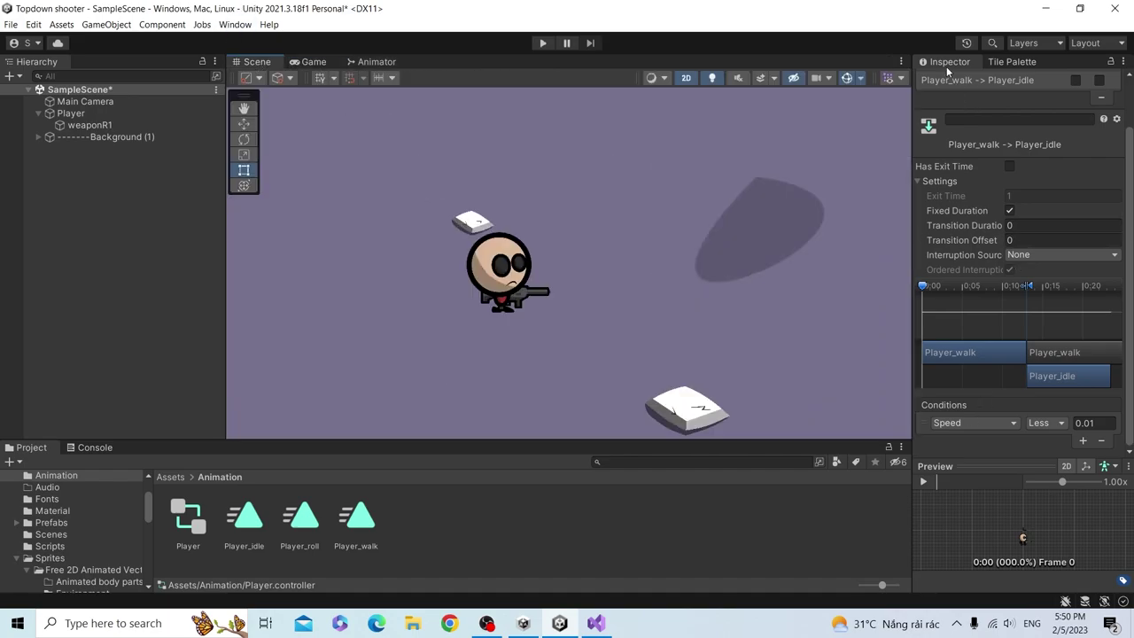
pyautogui.click(124, 115)
pyautogui.scroll(-3, 1072, 394)
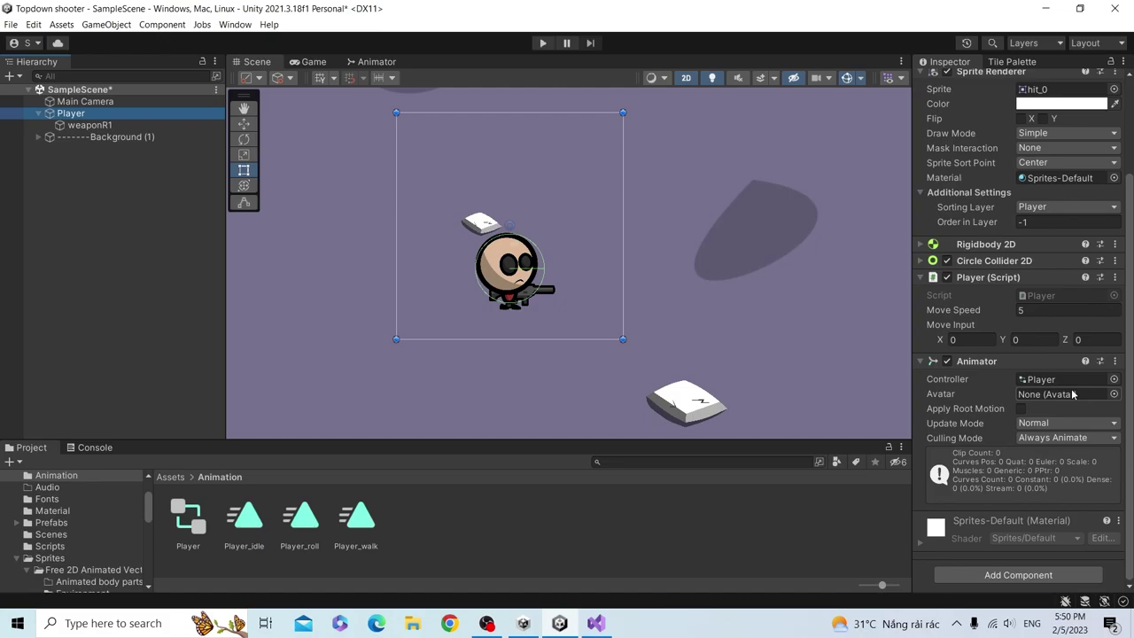
pyautogui.doubleClick(1032, 295)
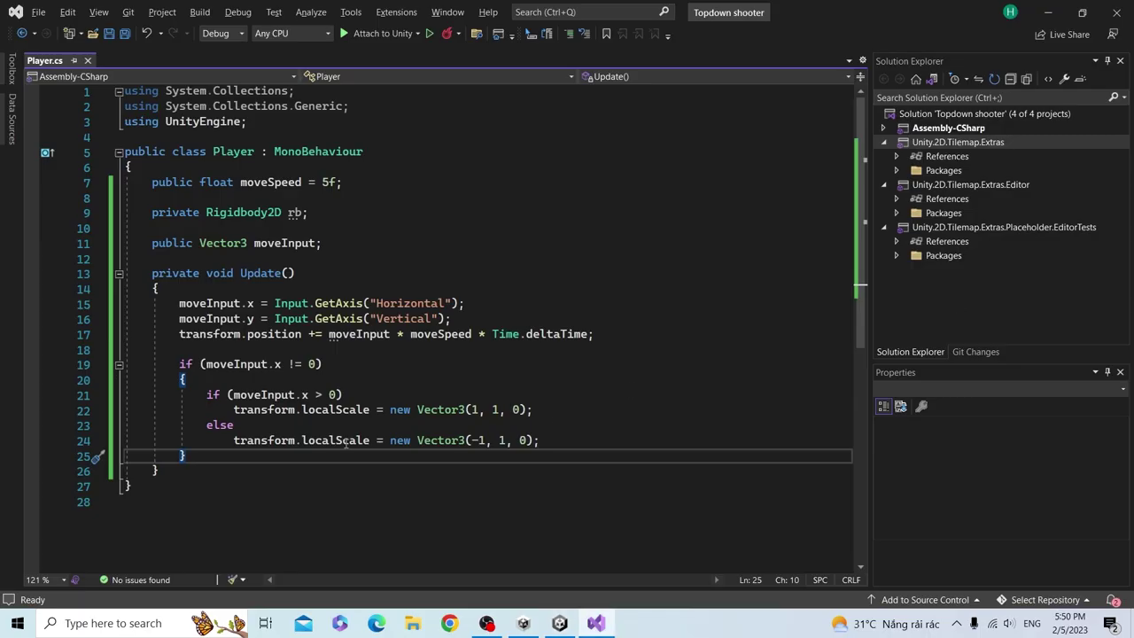
# - Declare an Animator field below the rb field and save the script
pyautogui.click(347, 211)
pyautogui.press('Return')
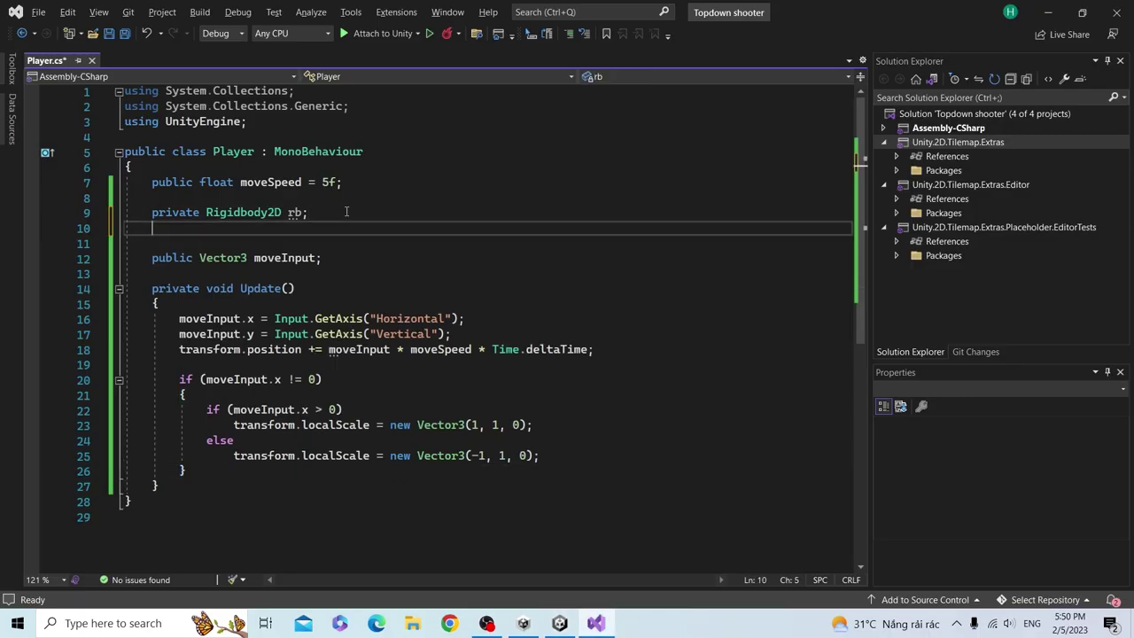
pyautogui.write('priva')
pyautogui.press('Tab')
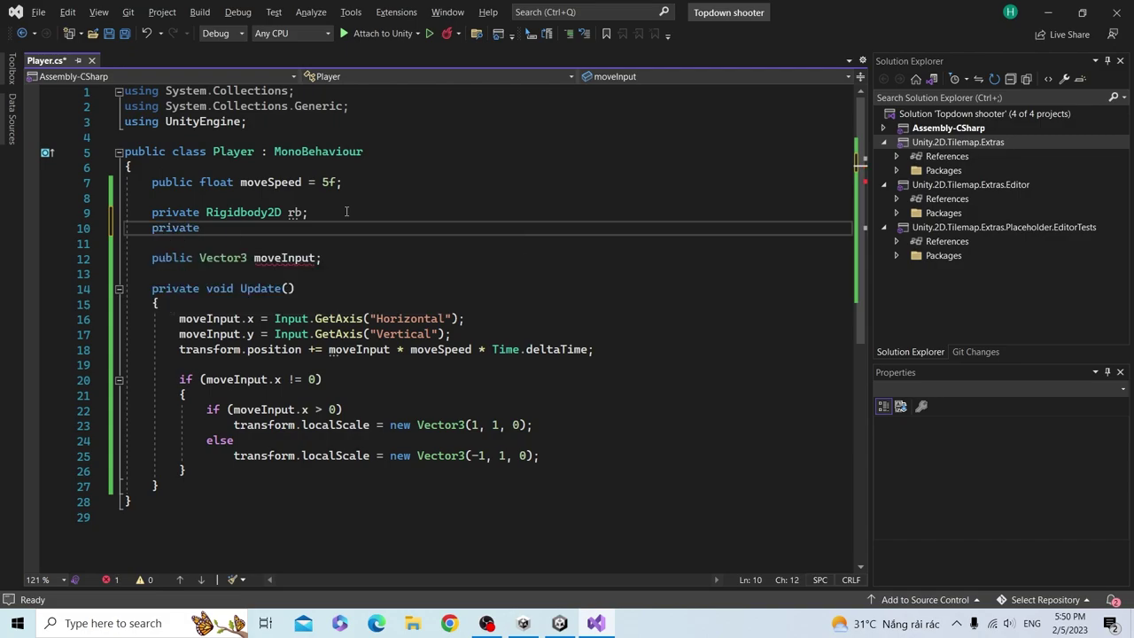
pyautogui.write(' Animator')
pyautogui.press('Tab')
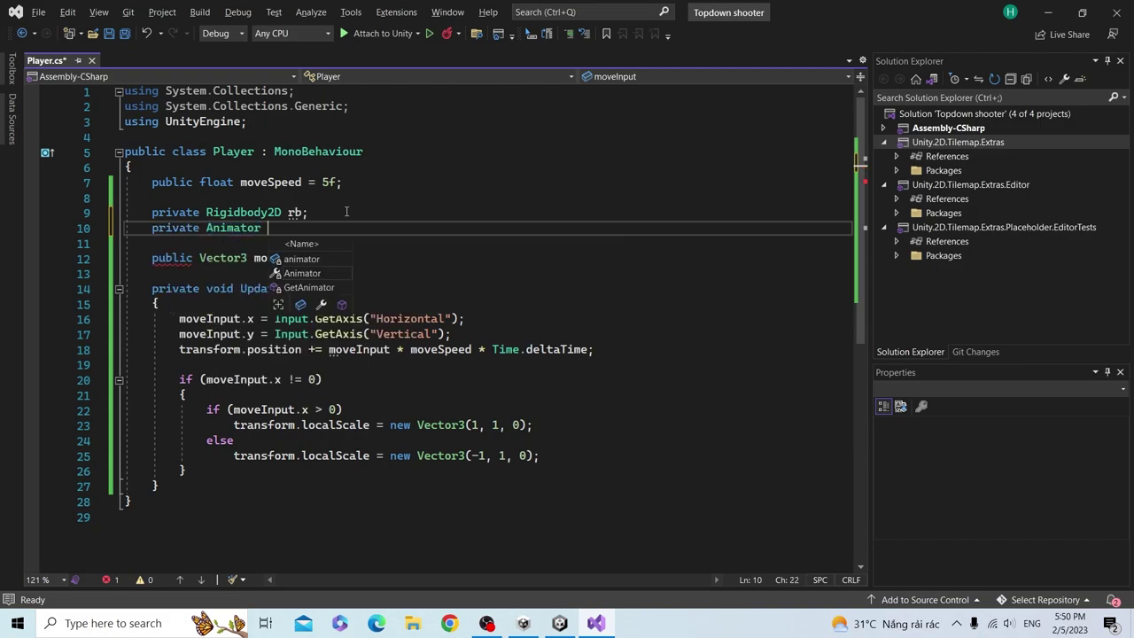
pyautogui.press('Tab')
pyautogui.write(';')
pyautogui.hotkey('ctrl', 's')
# - Rename the field to animator and make it public
pyautogui.doubleClick(293, 228)
pyautogui.write('animator')
pyautogui.click(337, 260)
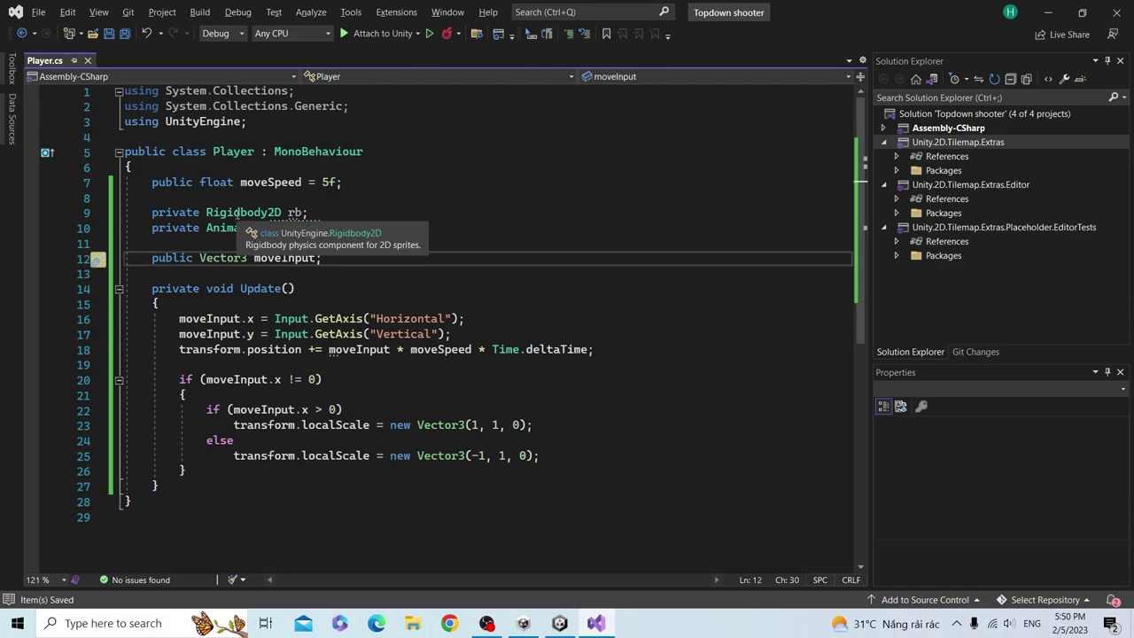
pyautogui.doubleClick(176, 227)
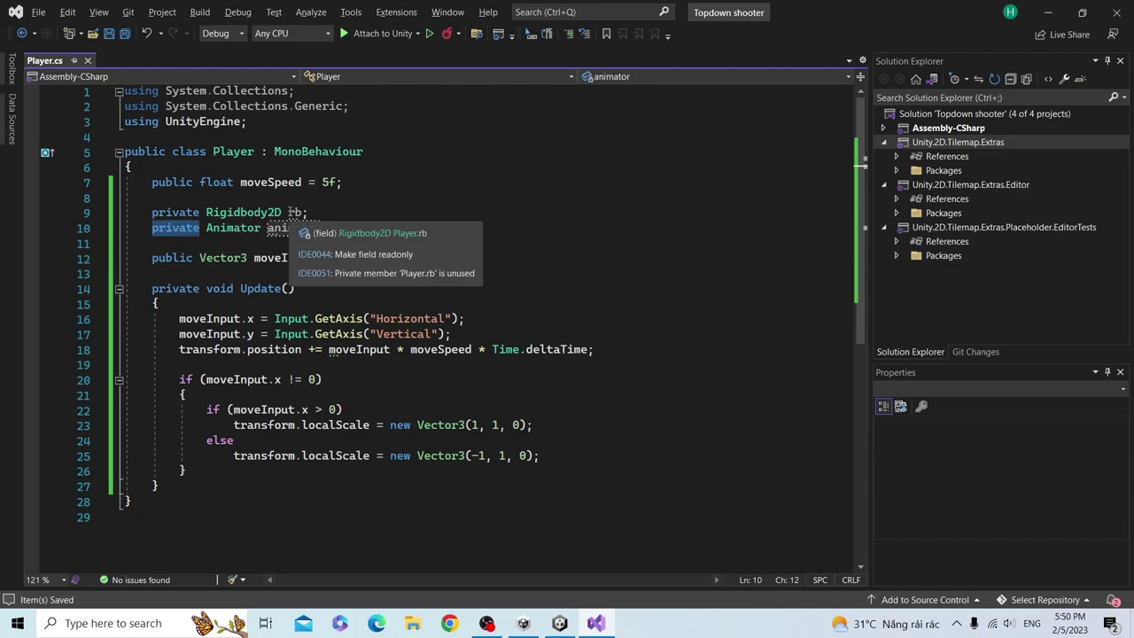
pyautogui.write('p')
pyautogui.write('i')
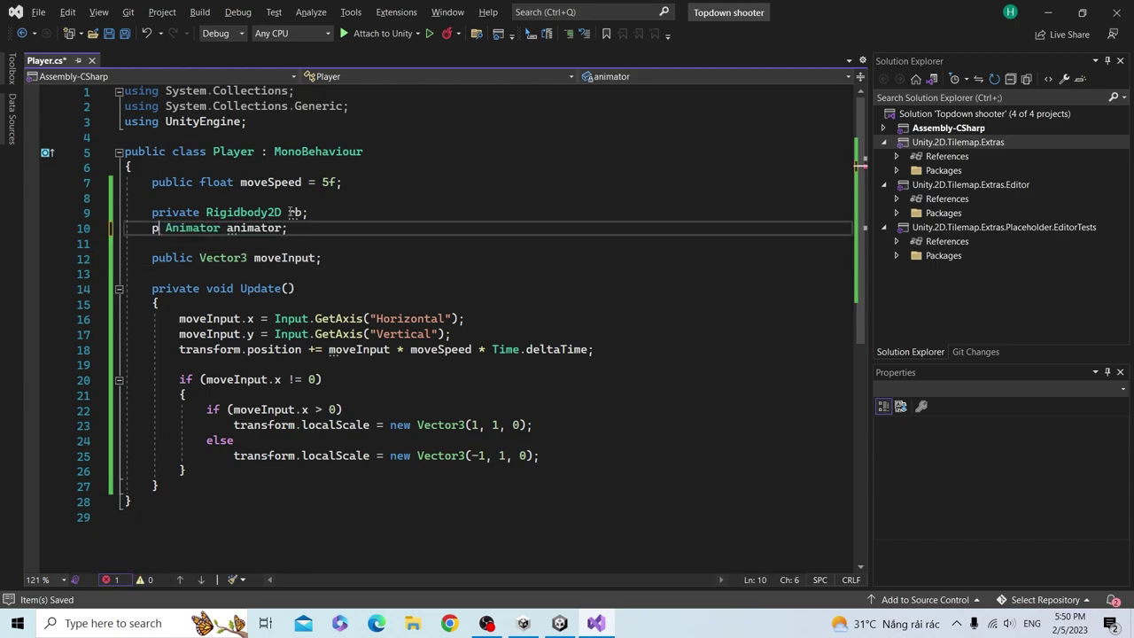
pyautogui.write('b')
pyautogui.press('BackSpace')
pyautogui.write('ubl')
pyautogui.press('Tab')
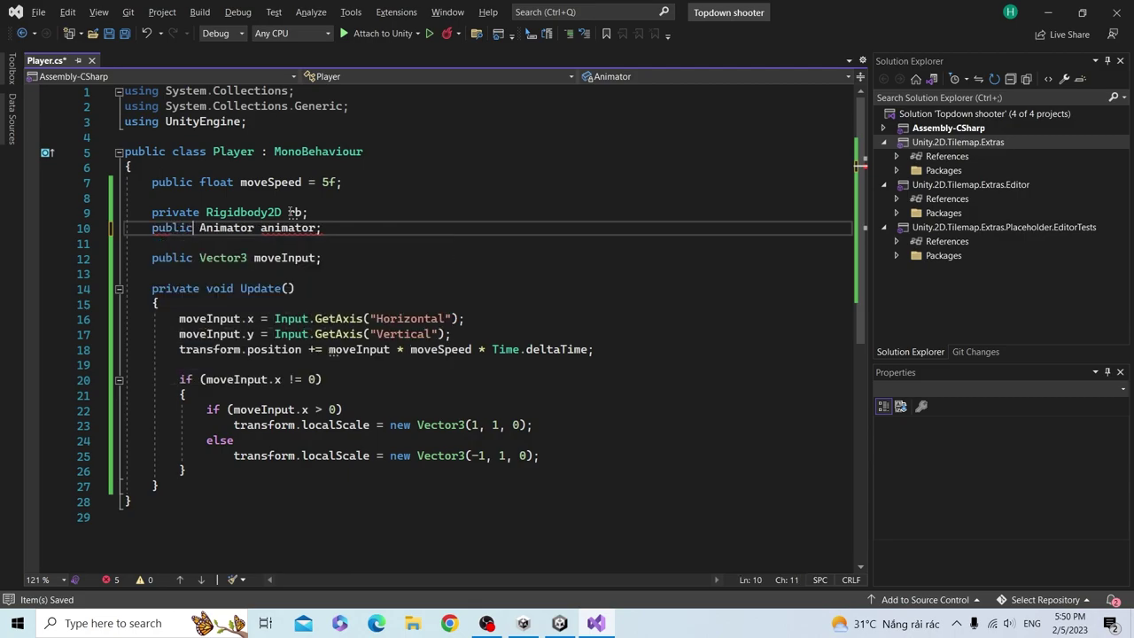
pyautogui.hotkey('alt', 'Tab')
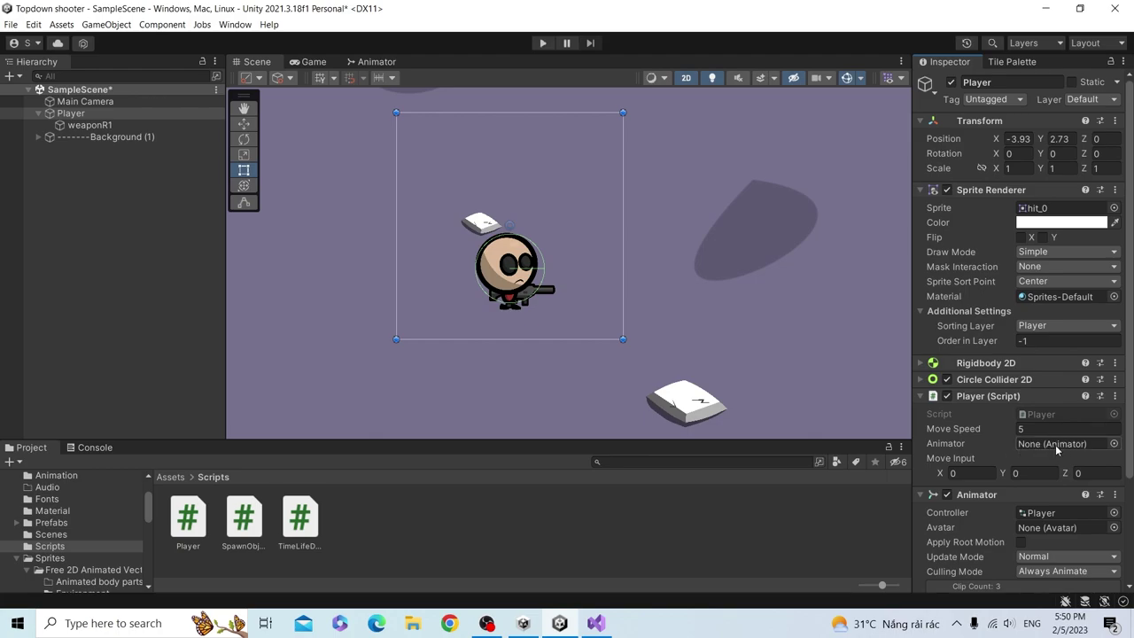
# - Drag the Player object into the Player script's Animator slot
pyautogui.moveTo(1054, 450); pyautogui.dragTo(870, 370)
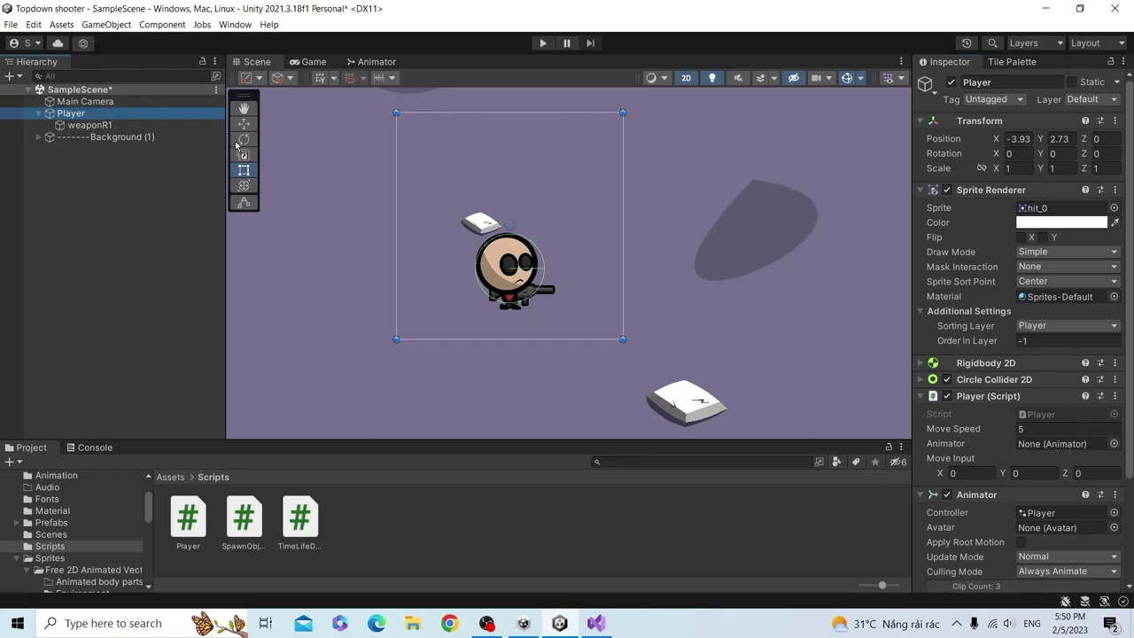
pyautogui.moveTo(870, 370); pyautogui.dragTo(1038, 444)
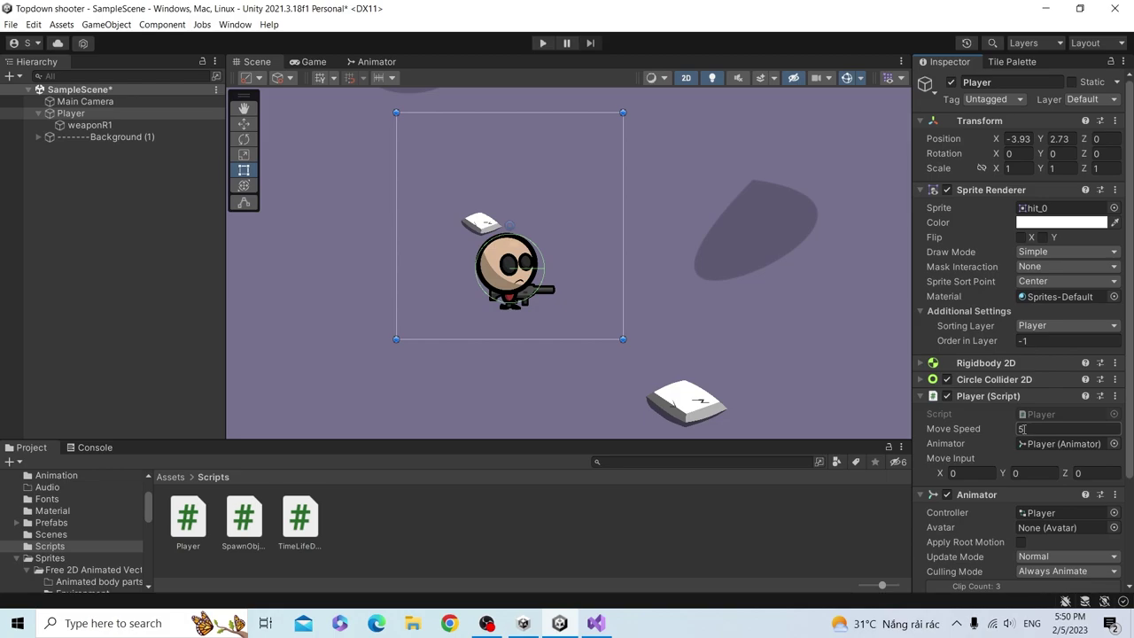
pyautogui.hotkey('alt', 'Tab')
pyautogui.click(352, 260)
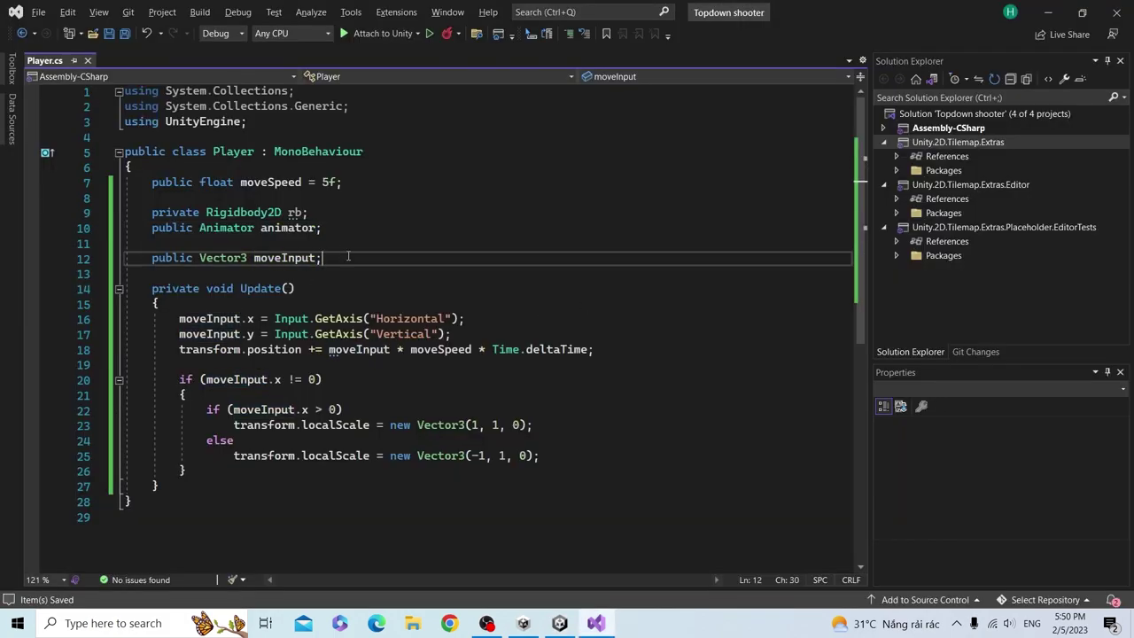
# - Write a Start method containing animator = GetComponent<Animator>();
pyautogui.press('Return')
pyautogui.press('Return')
pyautogui.write('void Star')
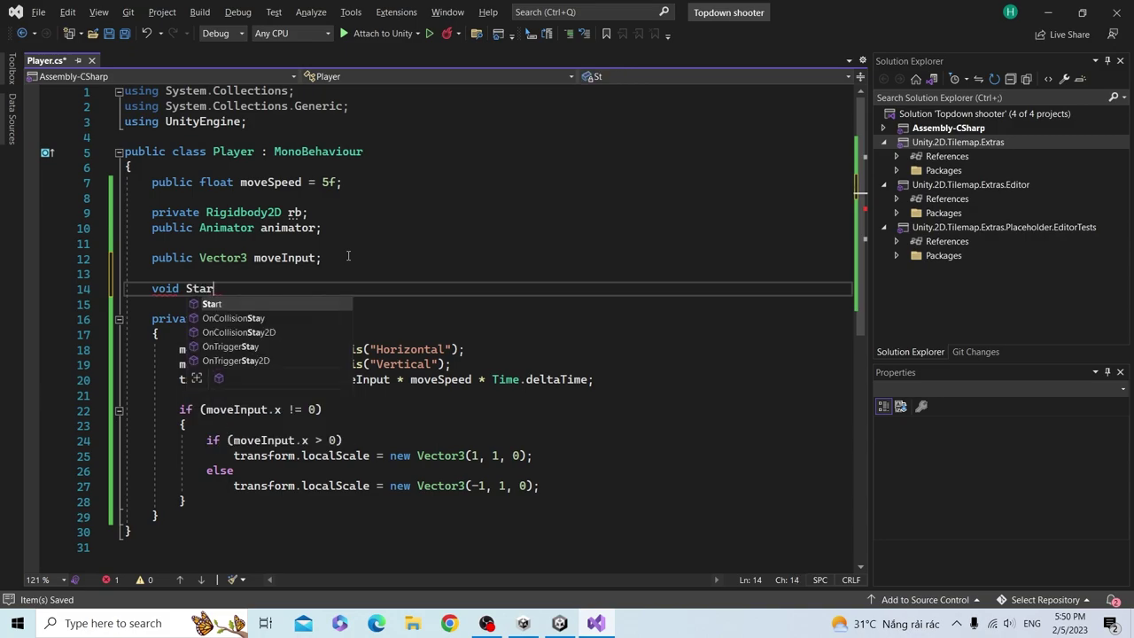
pyautogui.press('Tab')
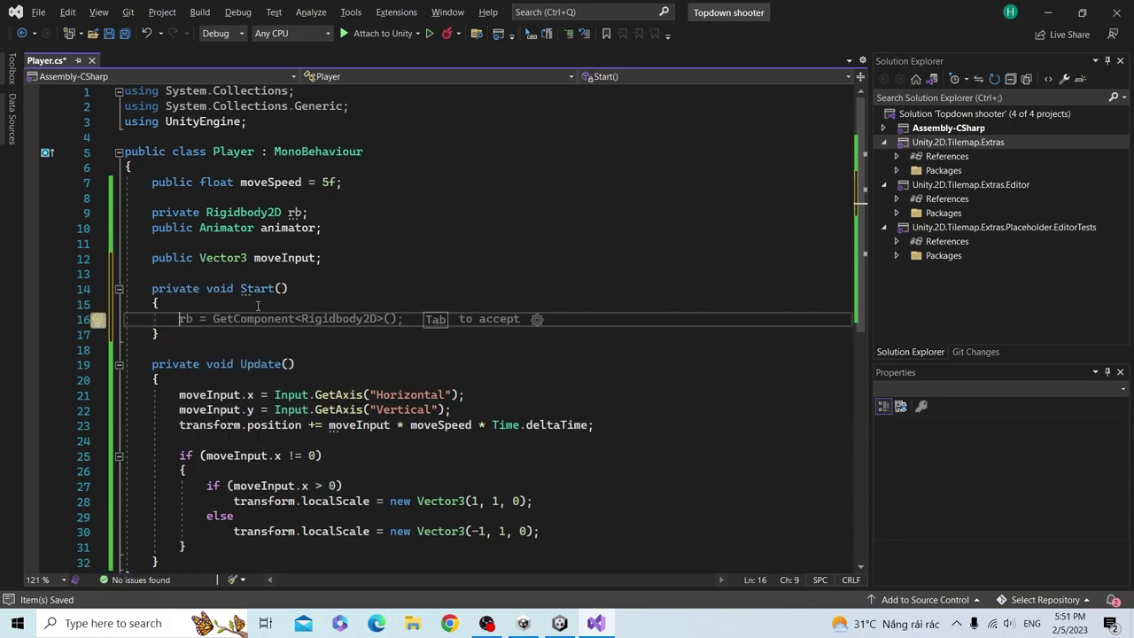
pyautogui.write('an')
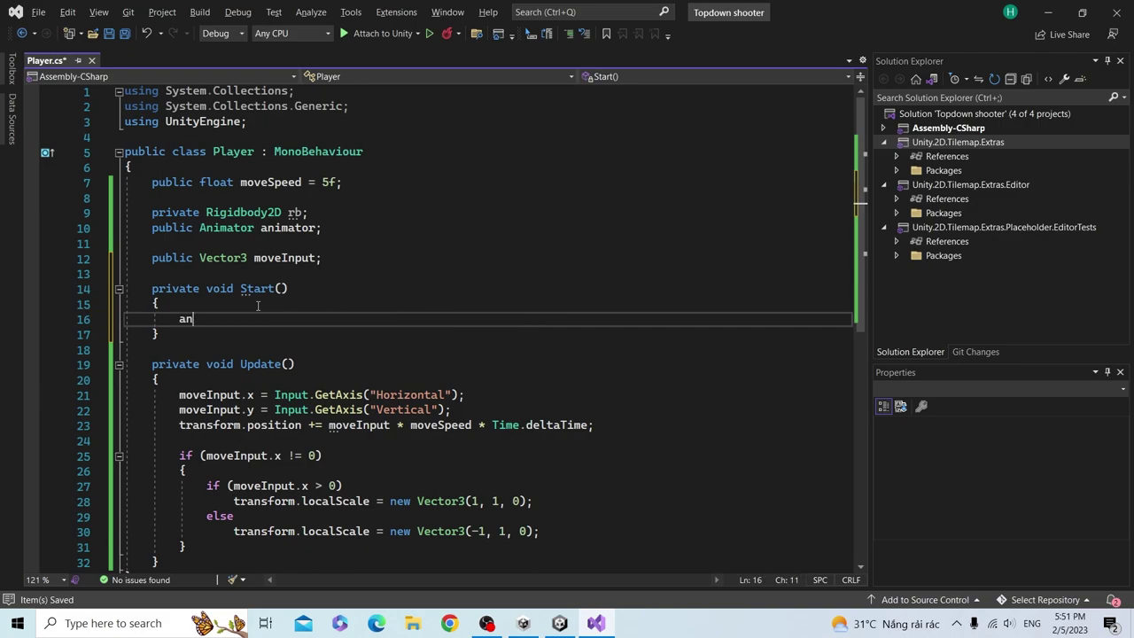
pyautogui.write('imator = Get')
pyautogui.press('Tab')
pyautogui.write('<')
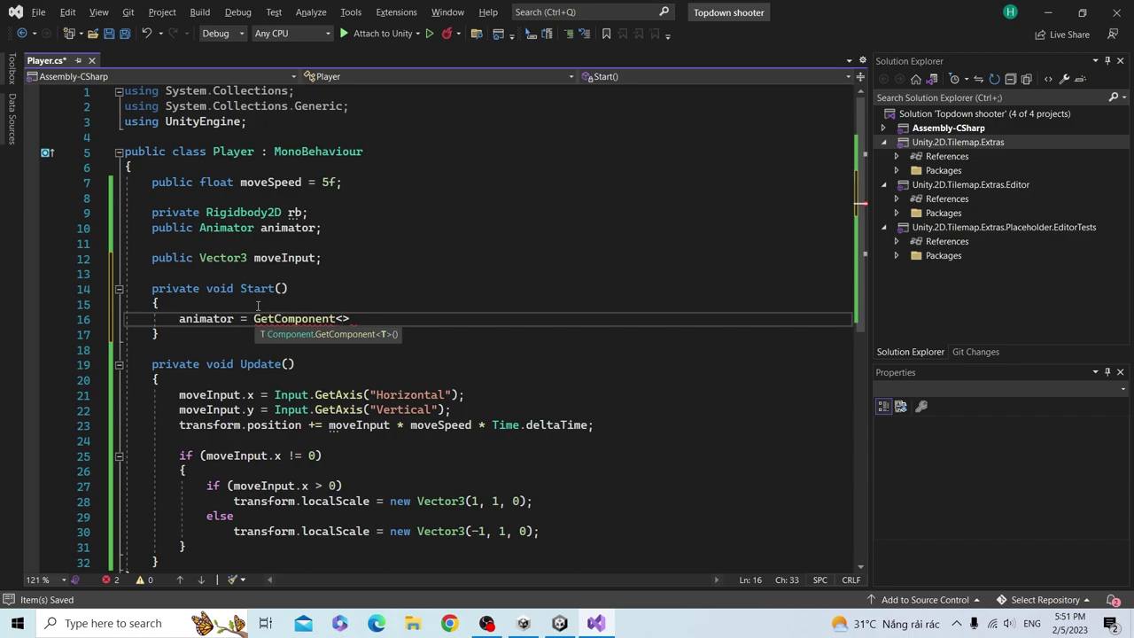
pyautogui.write('Animator>')
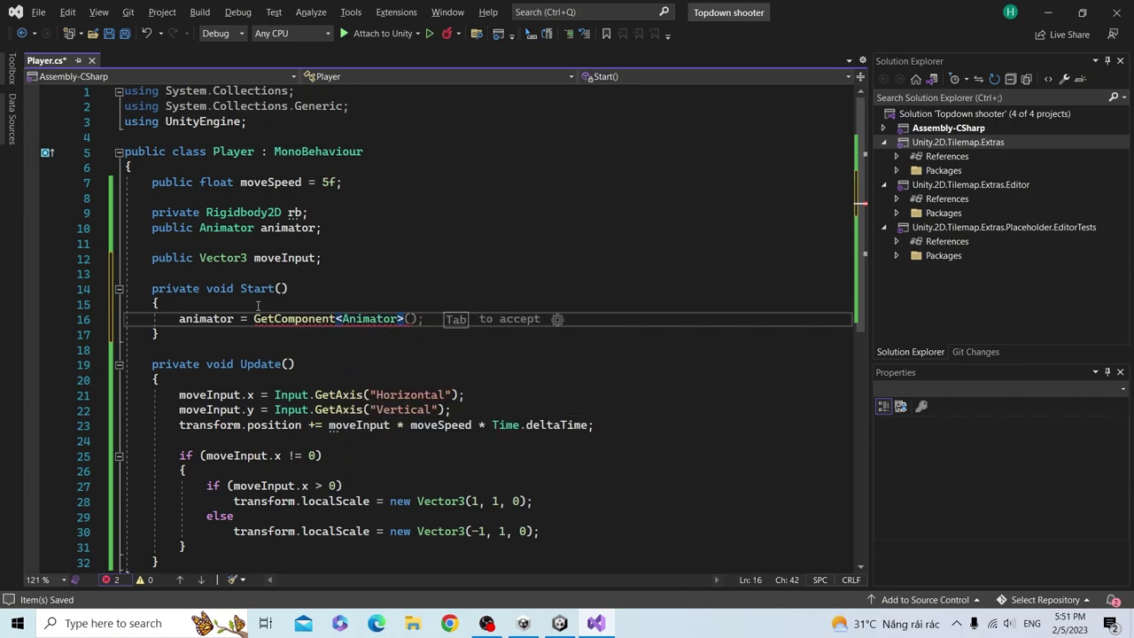
pyautogui.write('();')
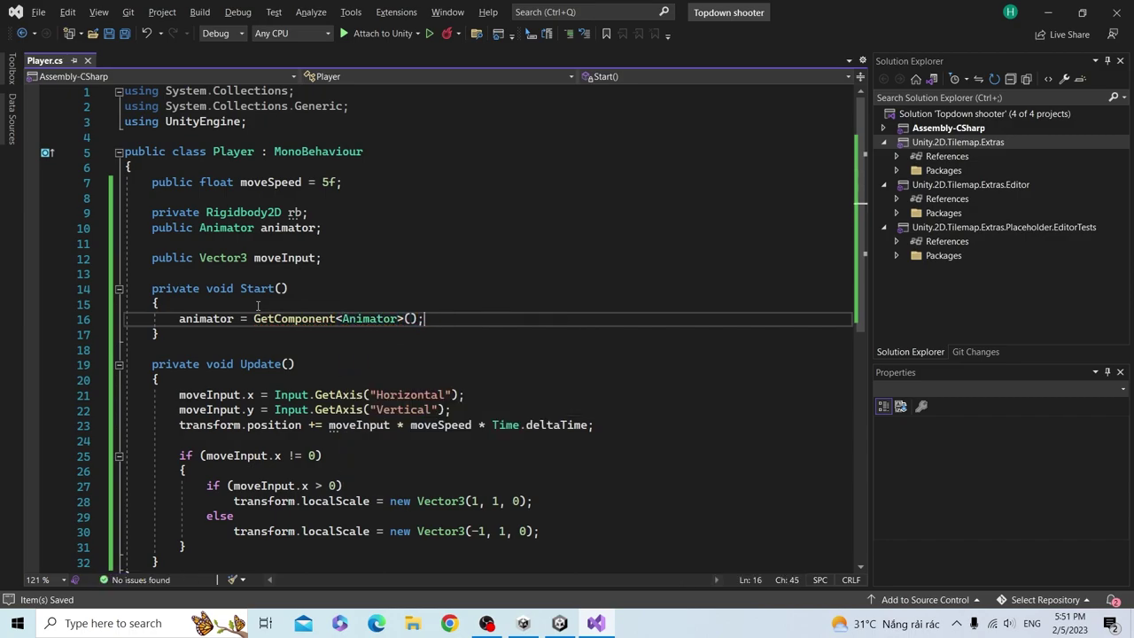
pyautogui.moveTo(255, 319); pyautogui.dragTo(512, 323)
pyautogui.click(490, 321)
pyautogui.scroll(-2, 490, 325)
pyautogui.click(606, 334)
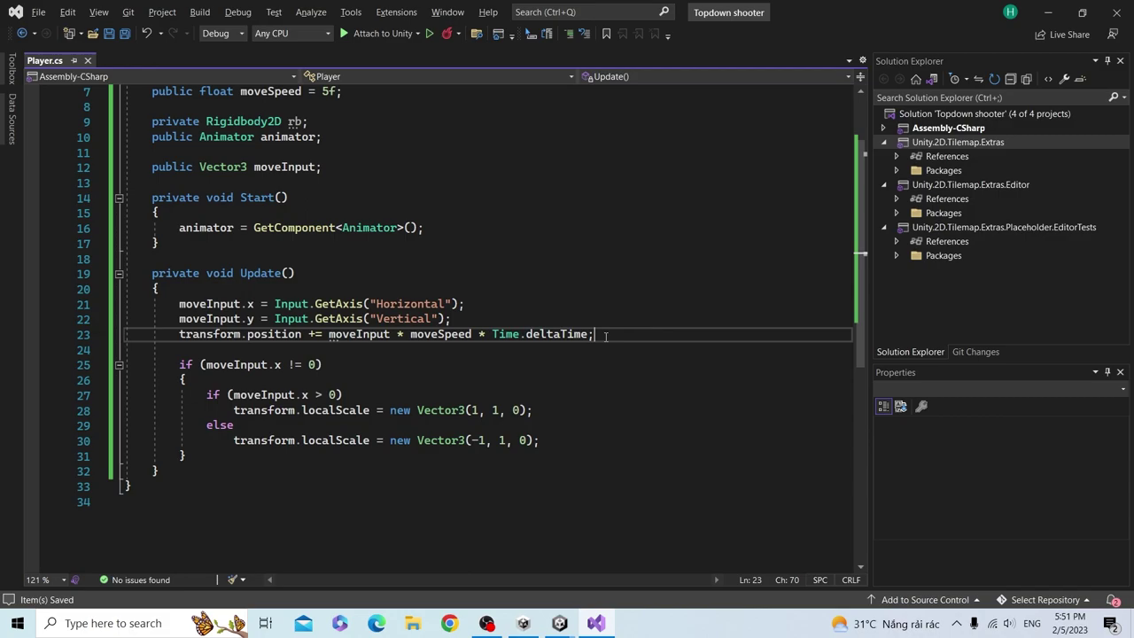
# - In Update, begin animator.SetFloat("Speed", after checking the parameter name in Unity
pyautogui.press('Return')
pyautogui.press('Return')
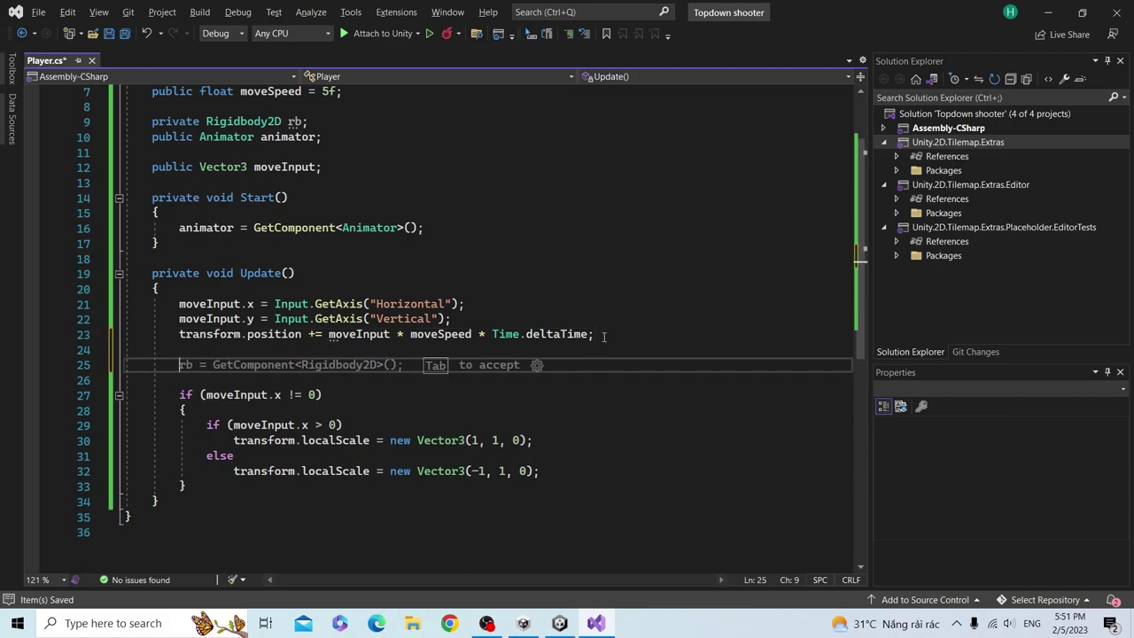
pyautogui.write('animator.setf')
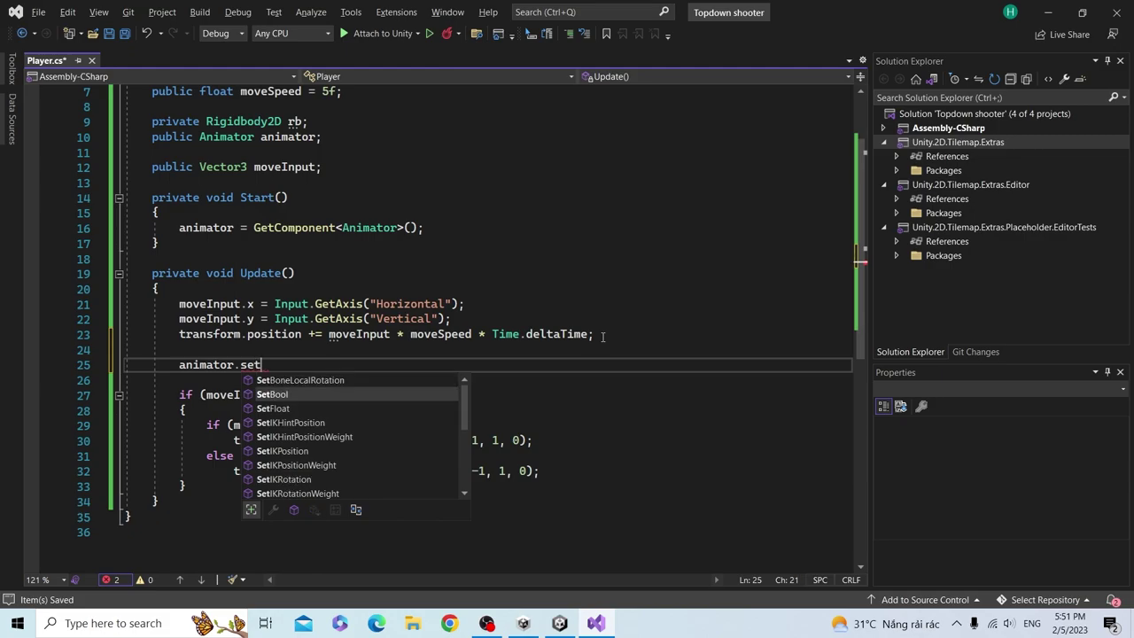
pyautogui.press('Tab')
pyautogui.write('("')
pyautogui.hotkey('alt', 'Tab')
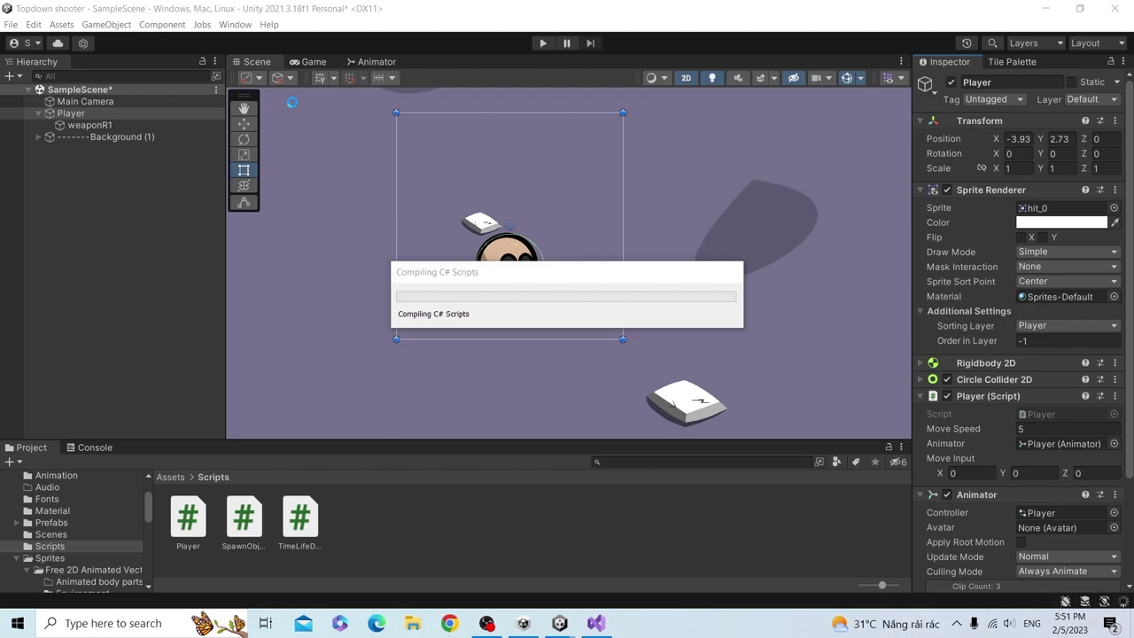
pyautogui.click(364, 65)
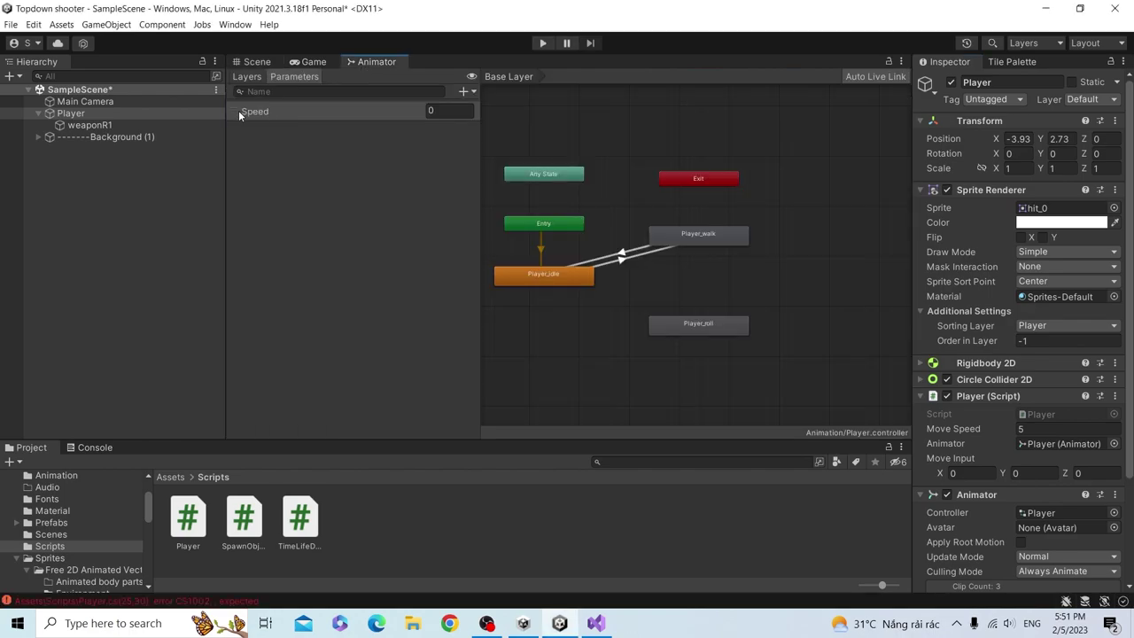
pyautogui.hotkey('alt', 'Tab')
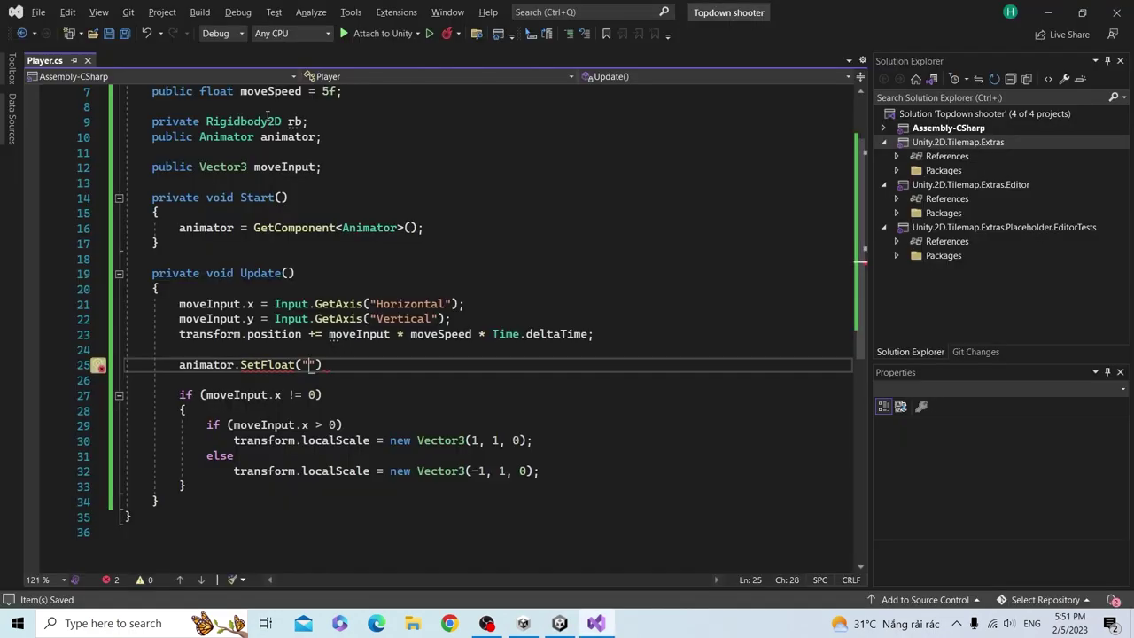
pyautogui.write('Speed"')
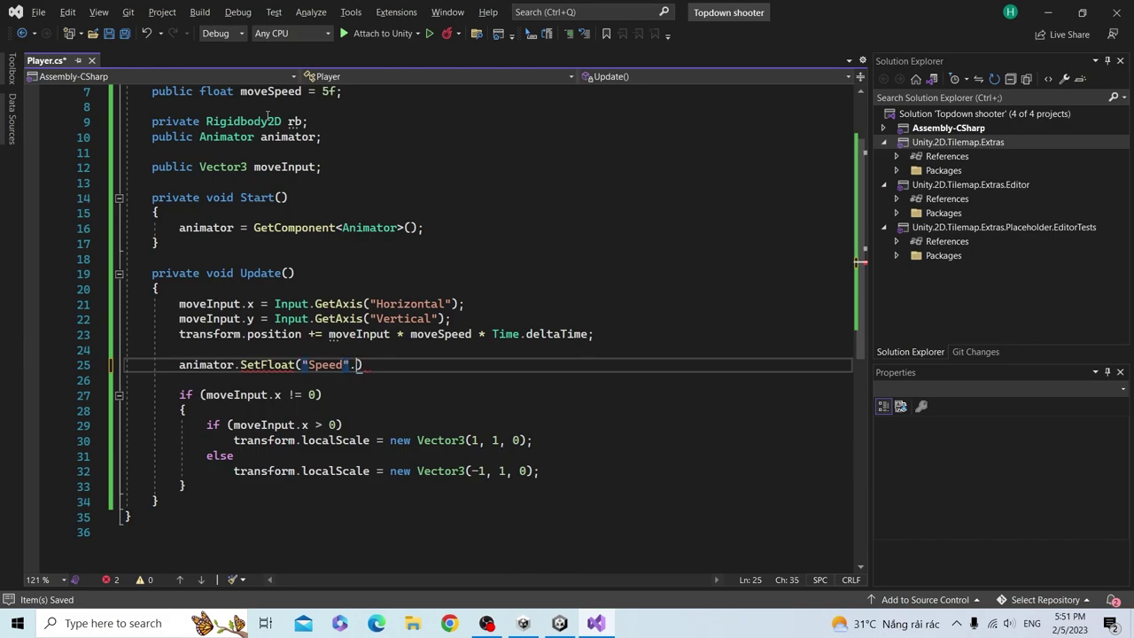
pyautogui.write(',')
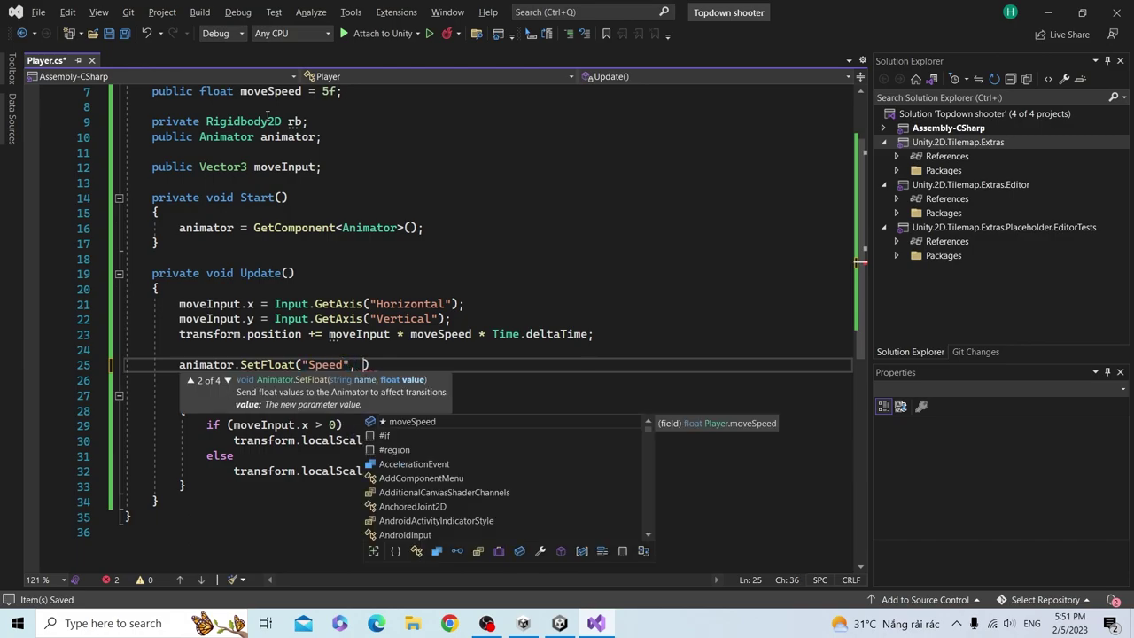
pyautogui.hotkey('alt', 'Tab')
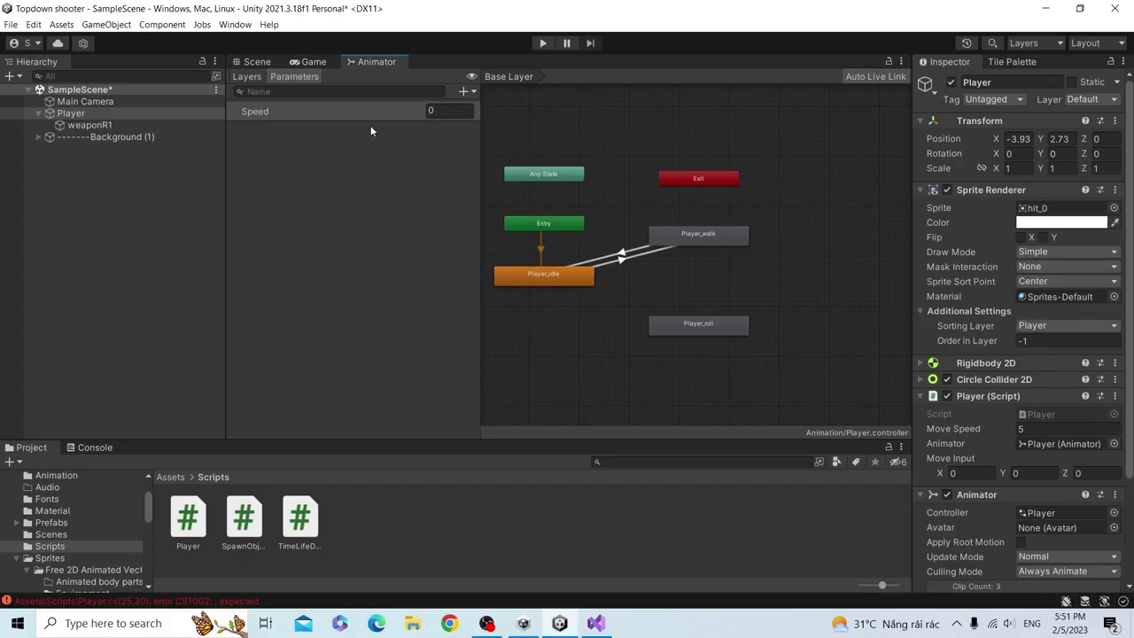
pyautogui.hotkey('alt', 'Tab')
# - Pass moveInput.sqrMagnitude as the Speed value and save the script
pyautogui.write('move')
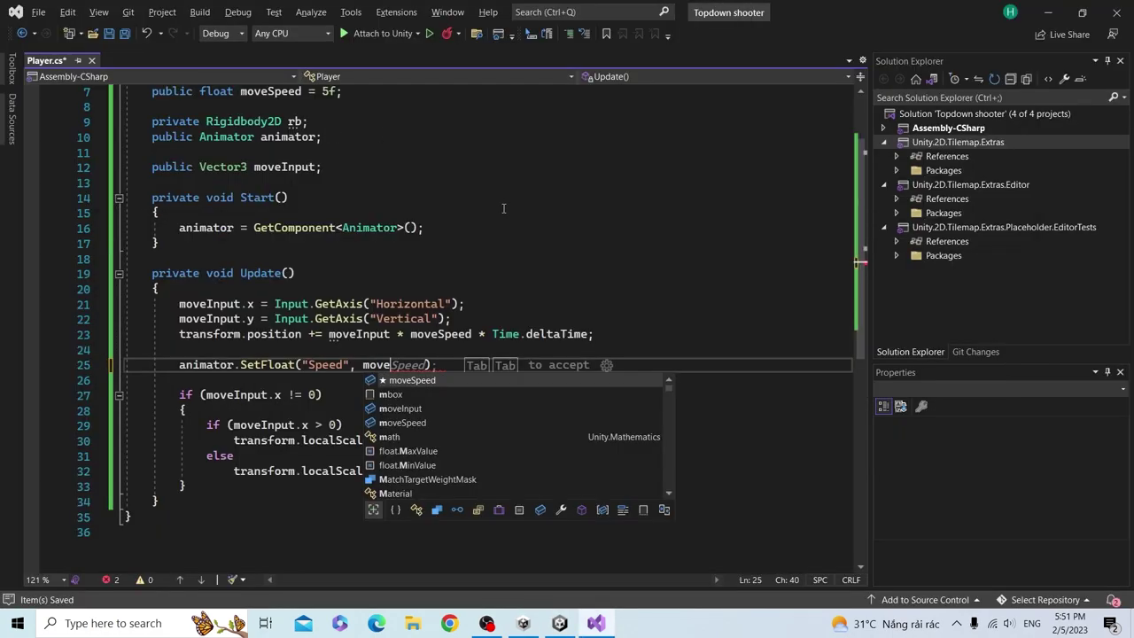
pyautogui.write('I')
pyautogui.press('Tab')
pyautogui.write('.')
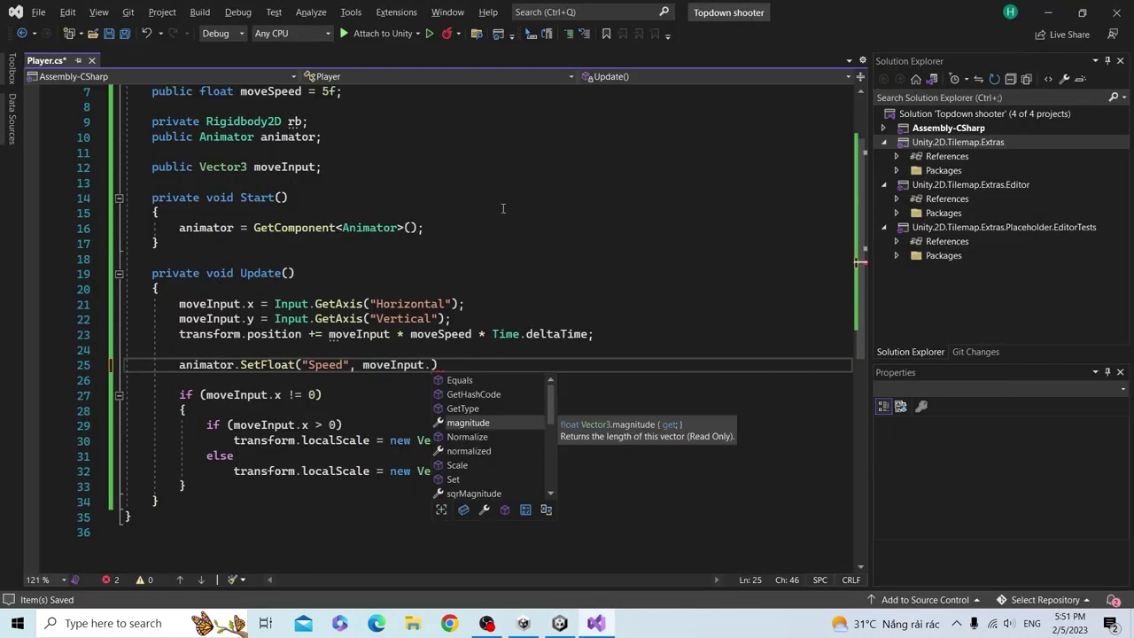
pyautogui.write('sq')
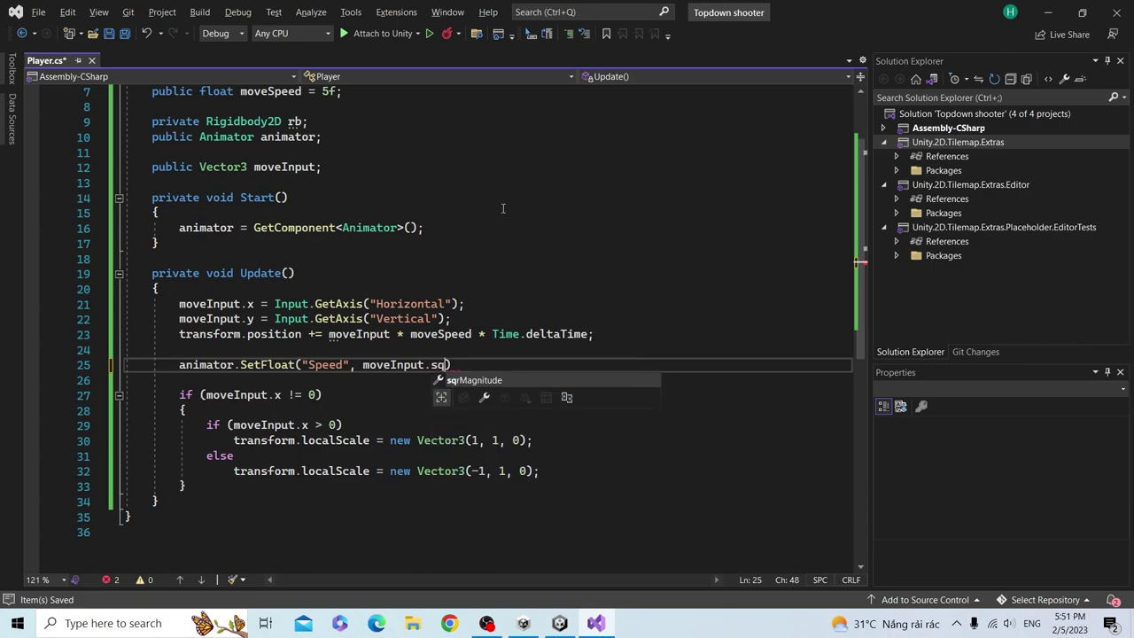
pyautogui.write(');')
pyautogui.hotkey('ctrl', 's')
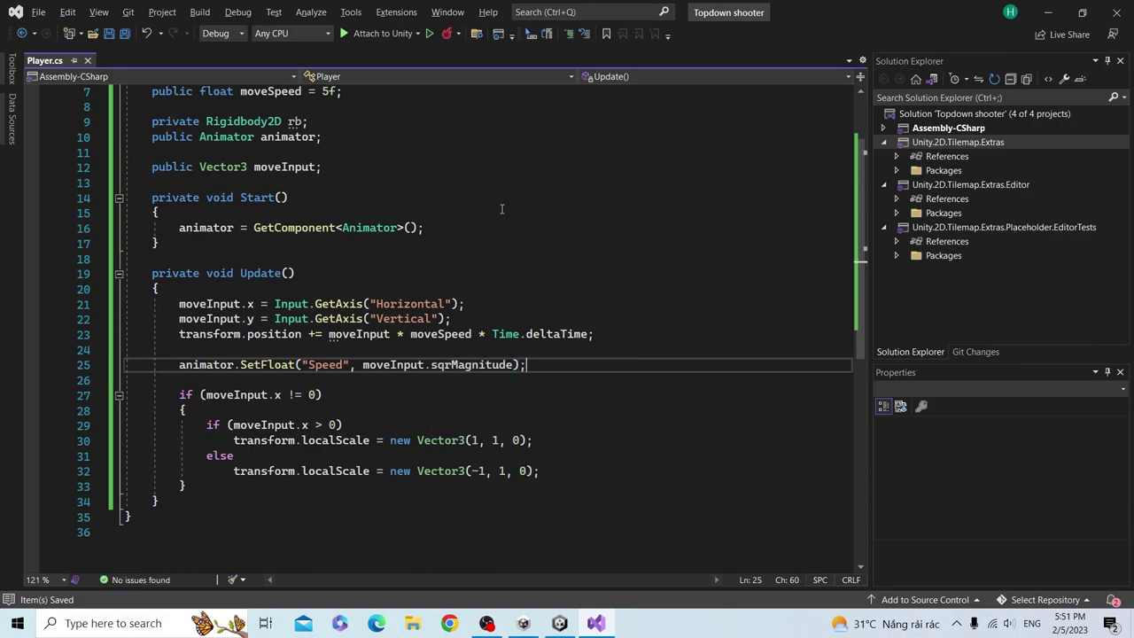
pyautogui.moveTo(513, 365); pyautogui.dragTo(366, 368)
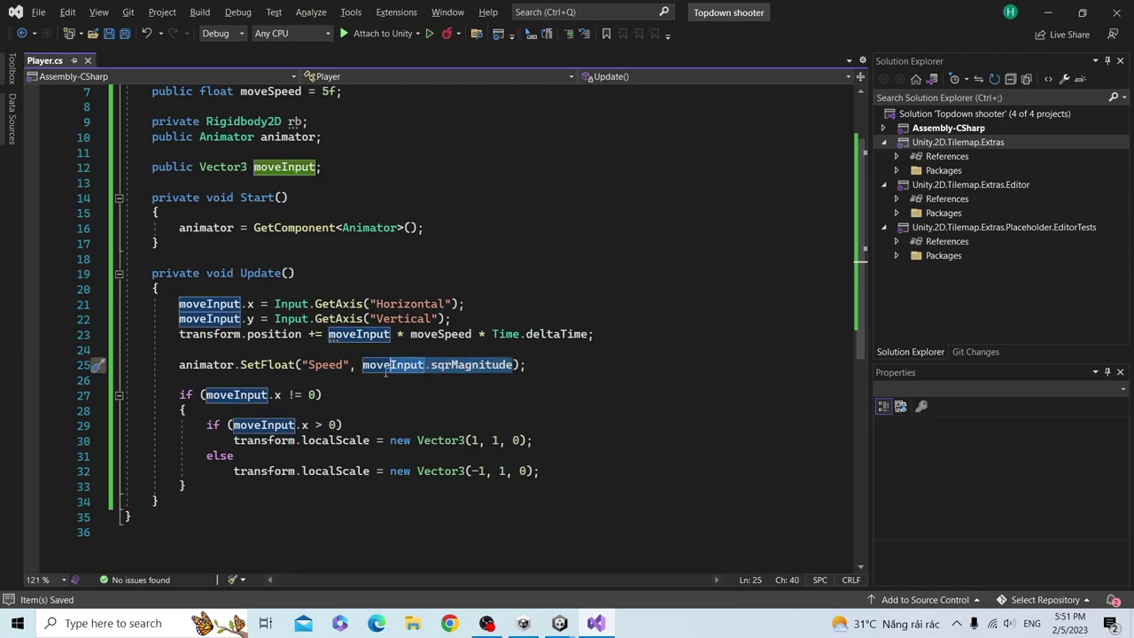
pyautogui.click(260, 284)
pyautogui.hotkey('alt', 'Tab')
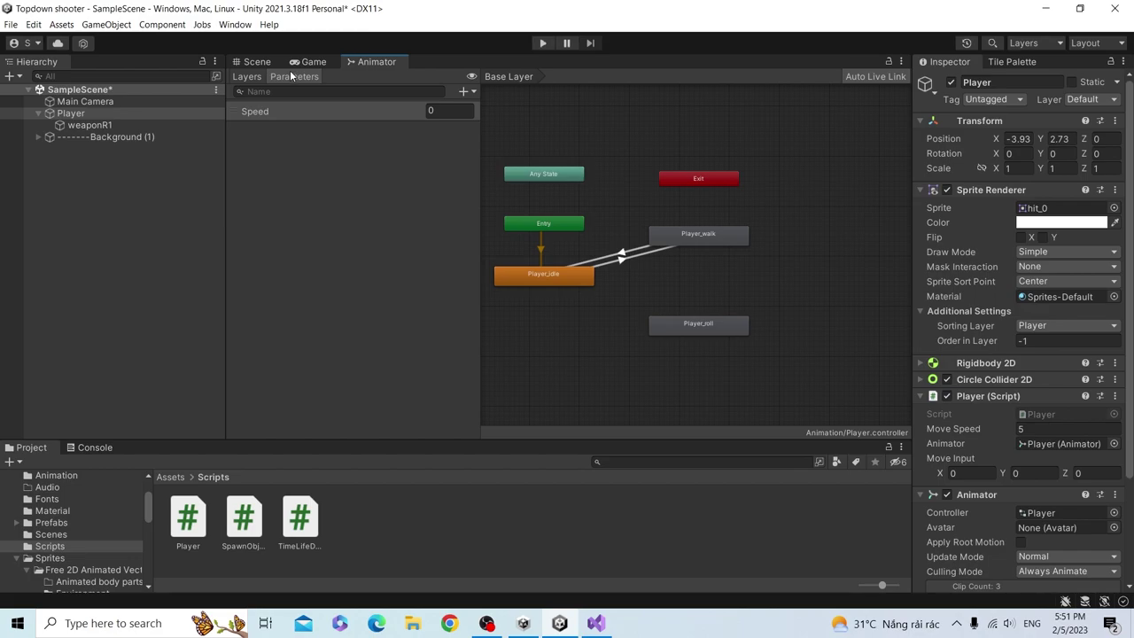
pyautogui.click(301, 63)
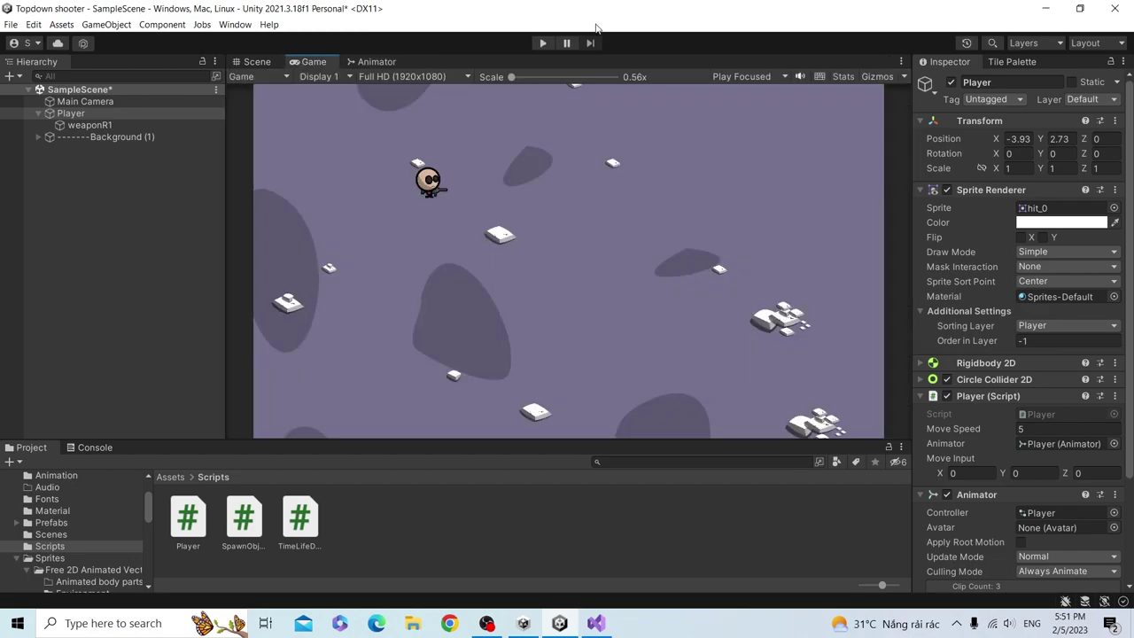
# - Play the game, move with WASD to check walk/idle switching, then stop
pyautogui.click(544, 43)
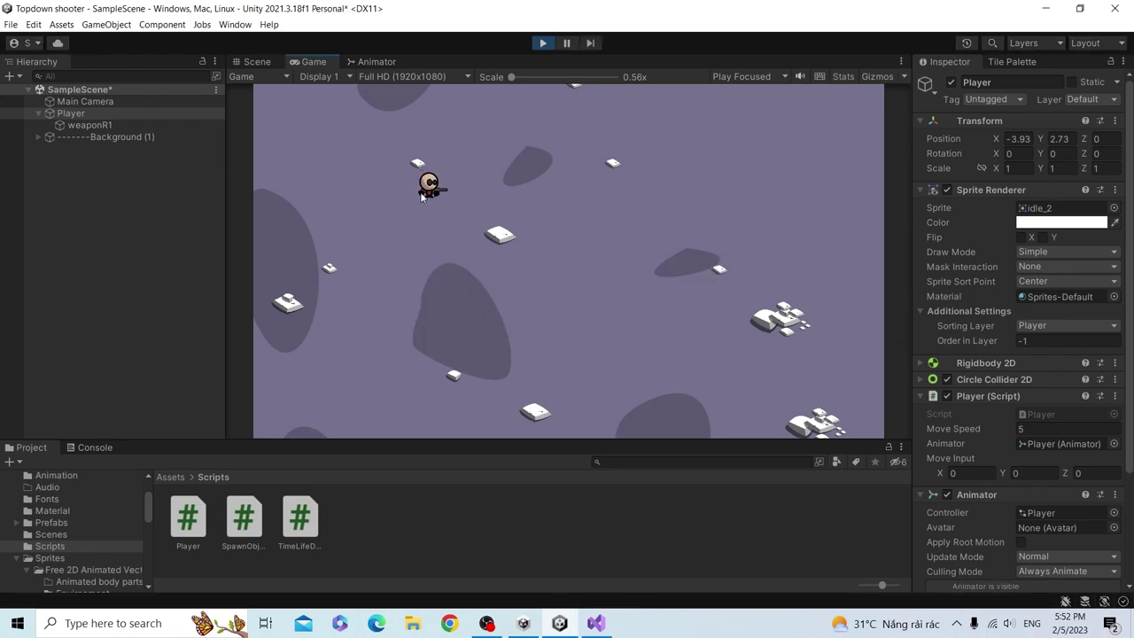
pyautogui.press('d')
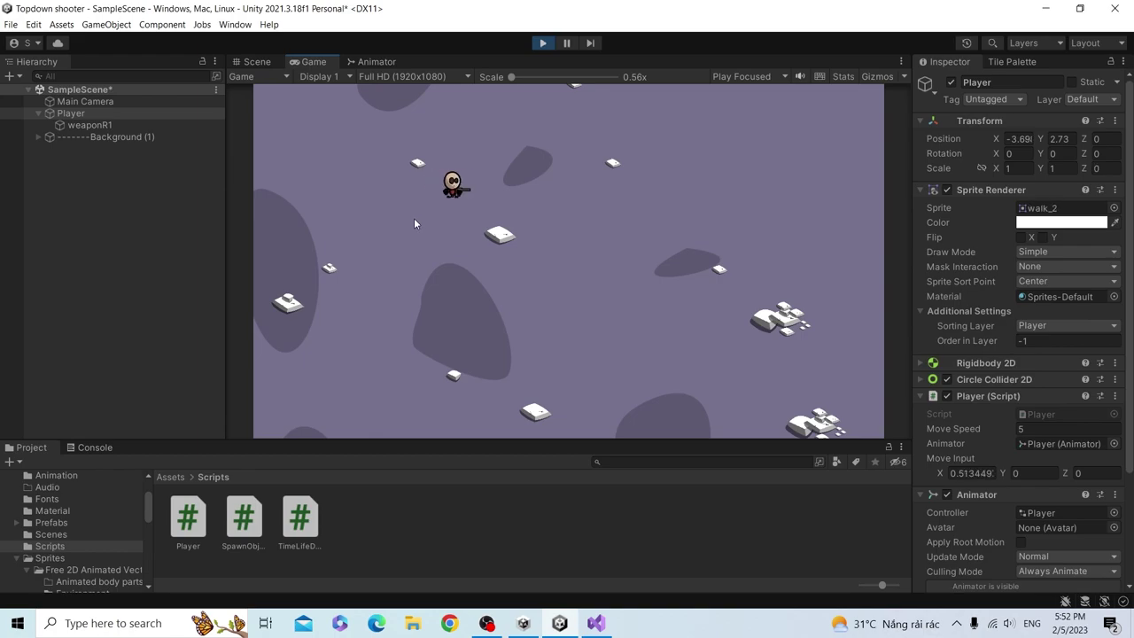
pyautogui.press('d')
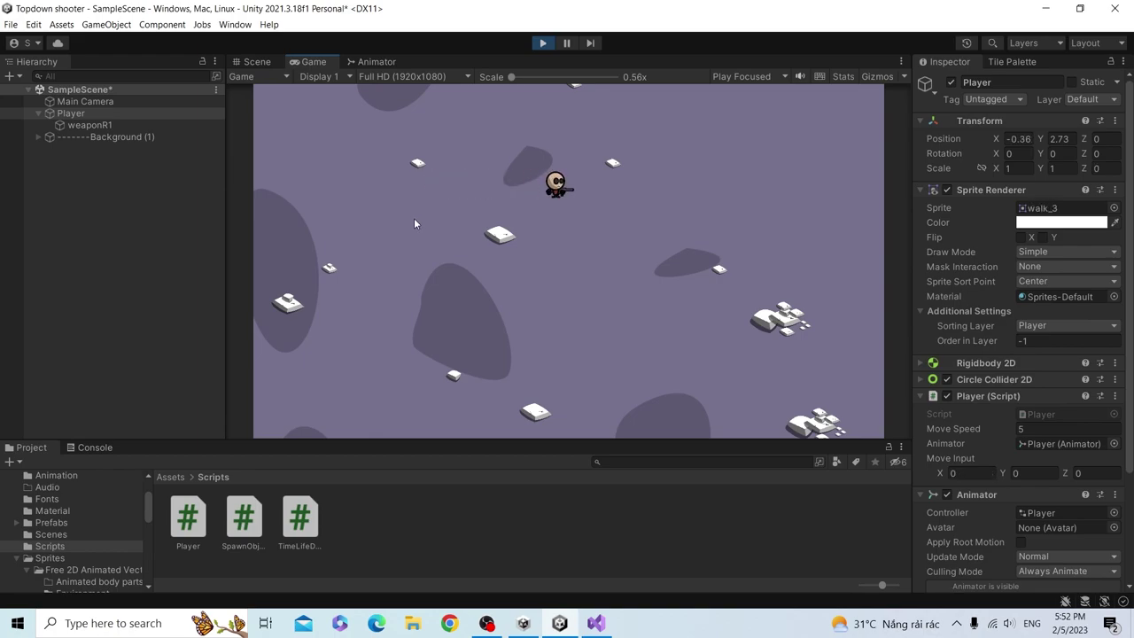
pyautogui.press('d')
pyautogui.press('a')
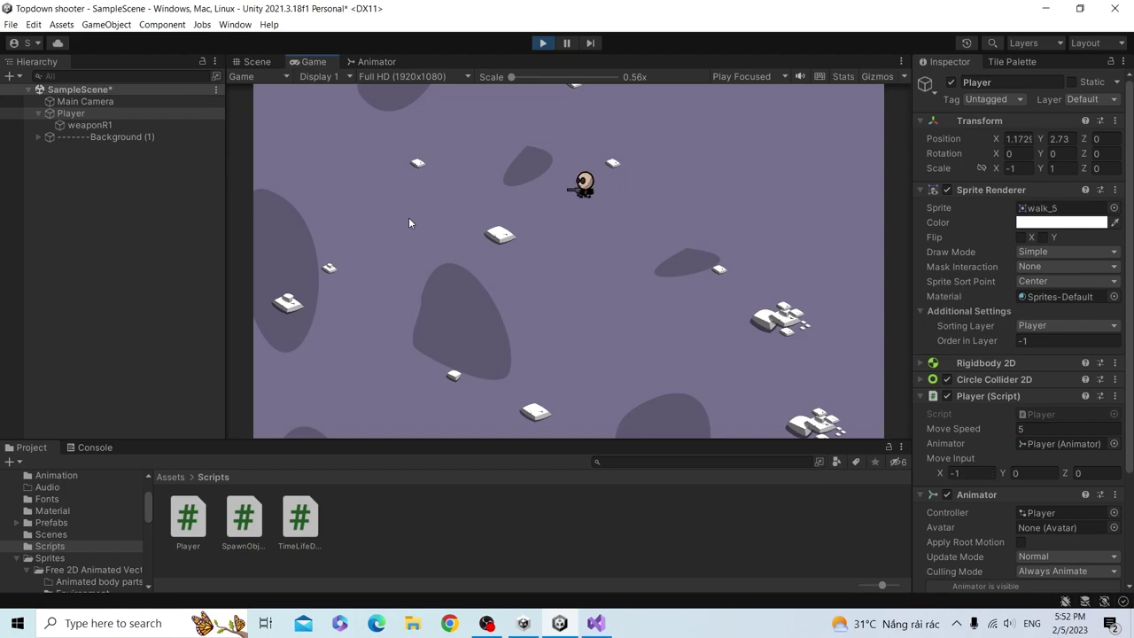
pyautogui.press('s')
pyautogui.press('w')
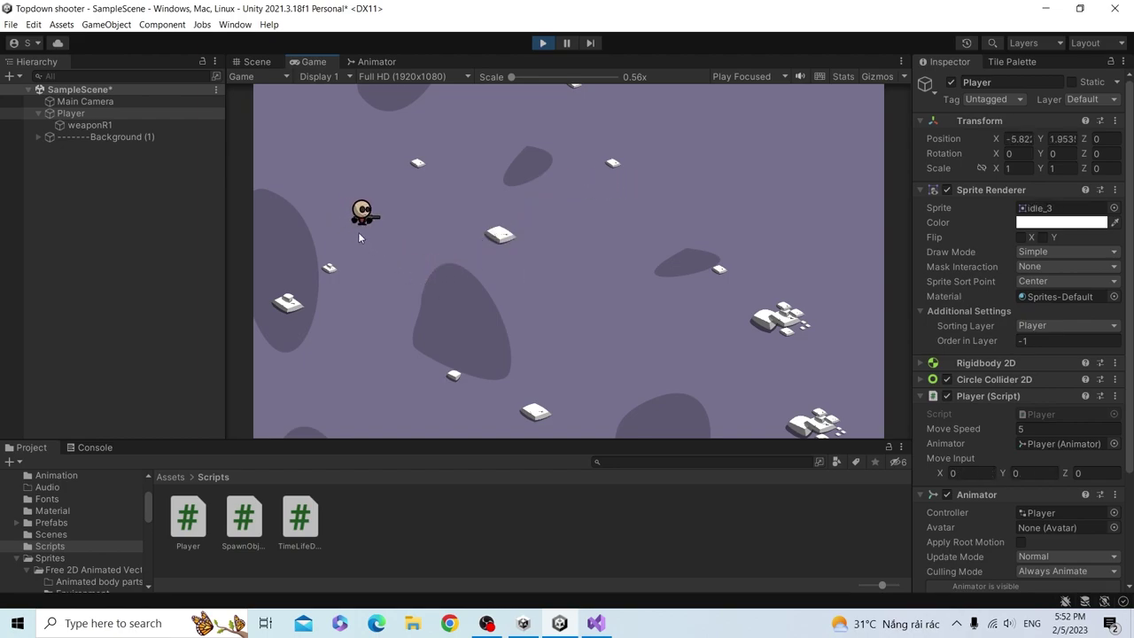
pyautogui.press('d')
pyautogui.press('d')
pyautogui.press('a')
pyautogui.press('w')
pyautogui.press('s')
pyautogui.press('w')
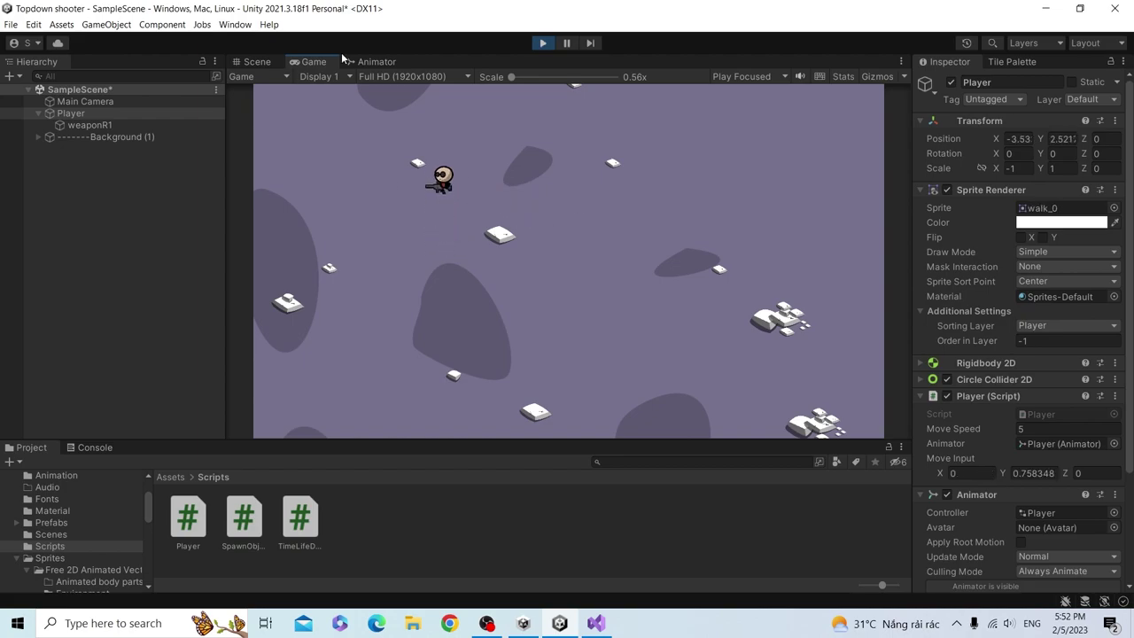
pyautogui.press('d')
pyautogui.press('s')
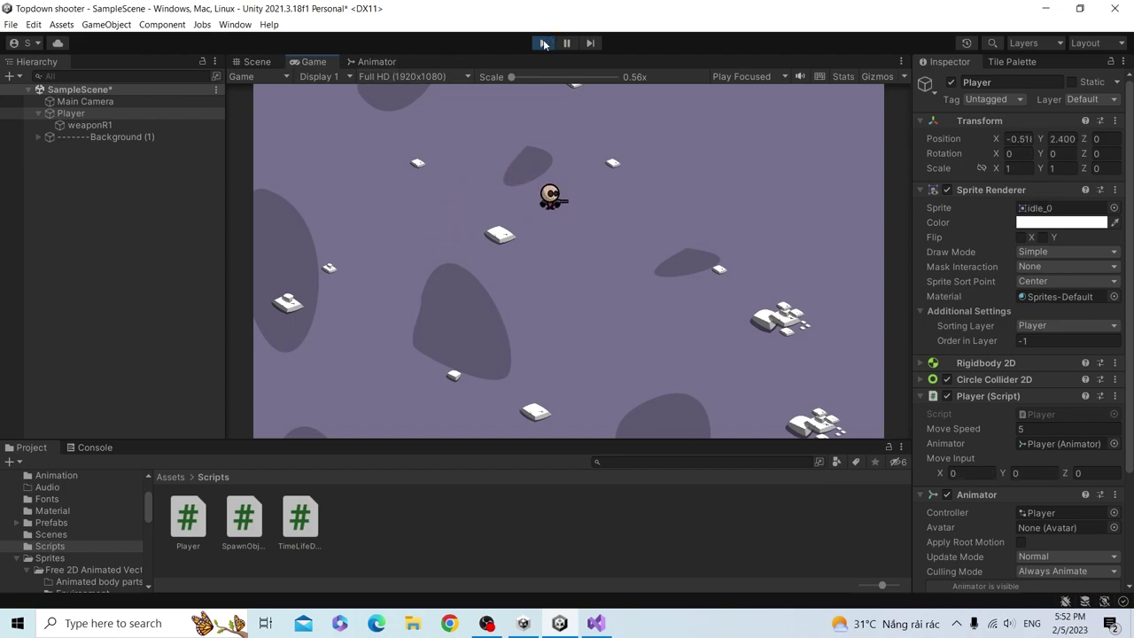
pyautogui.click(543, 43)
pyautogui.click(376, 62)
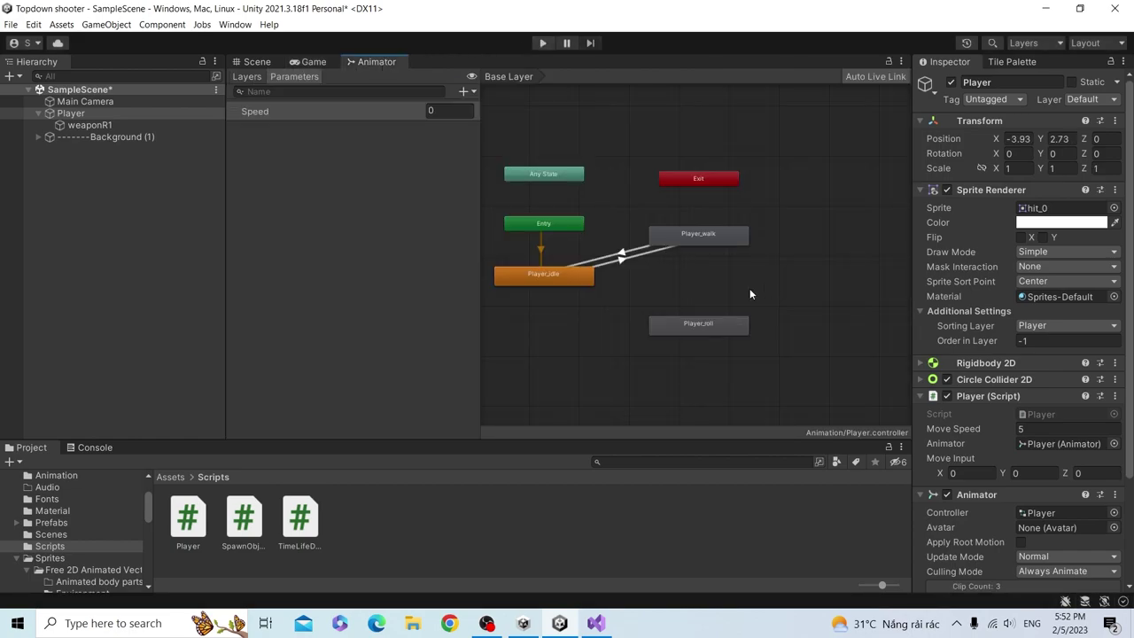
# - Set the Player_idle→Player_walk transition duration from 0.25 to 0 and play the game again
pyautogui.click(622, 261)
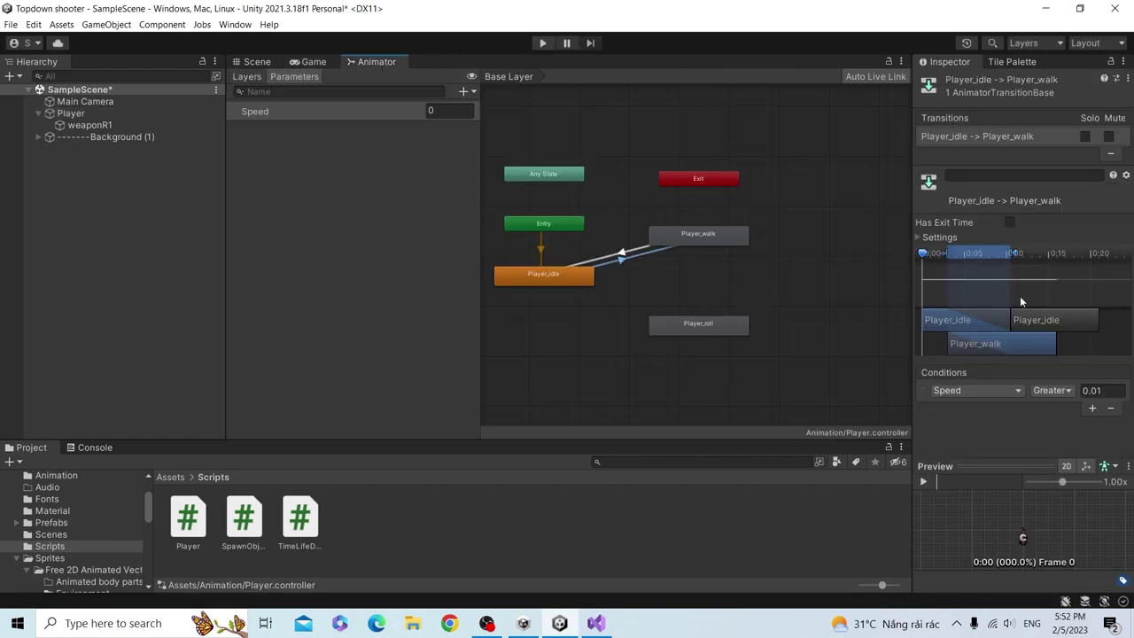
pyautogui.click(941, 238)
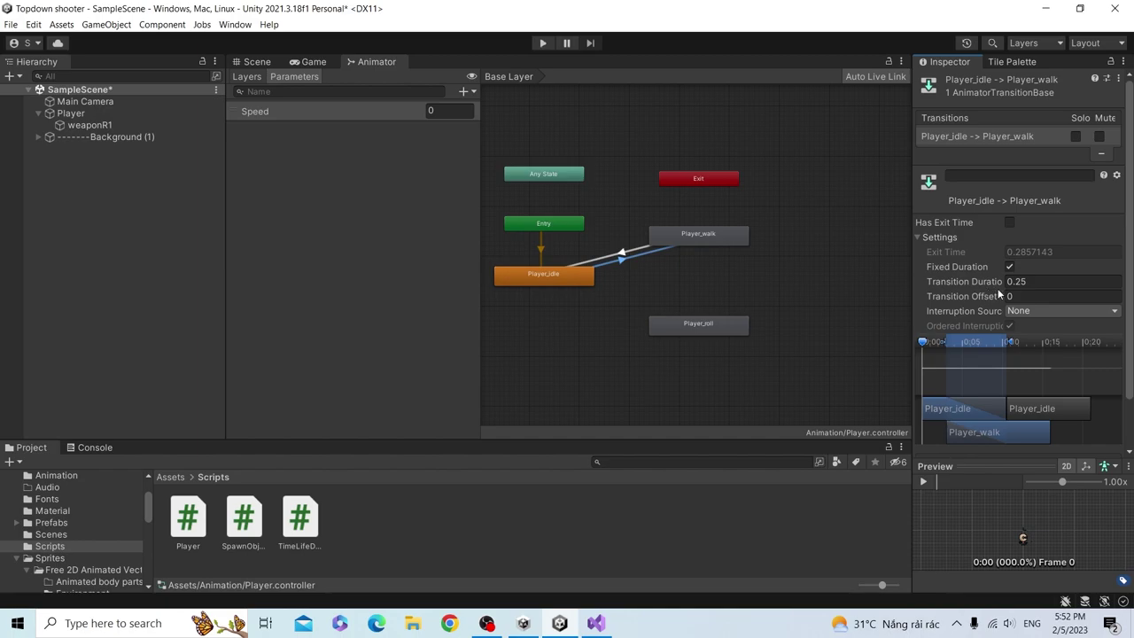
pyautogui.scroll(2, 607, 279)
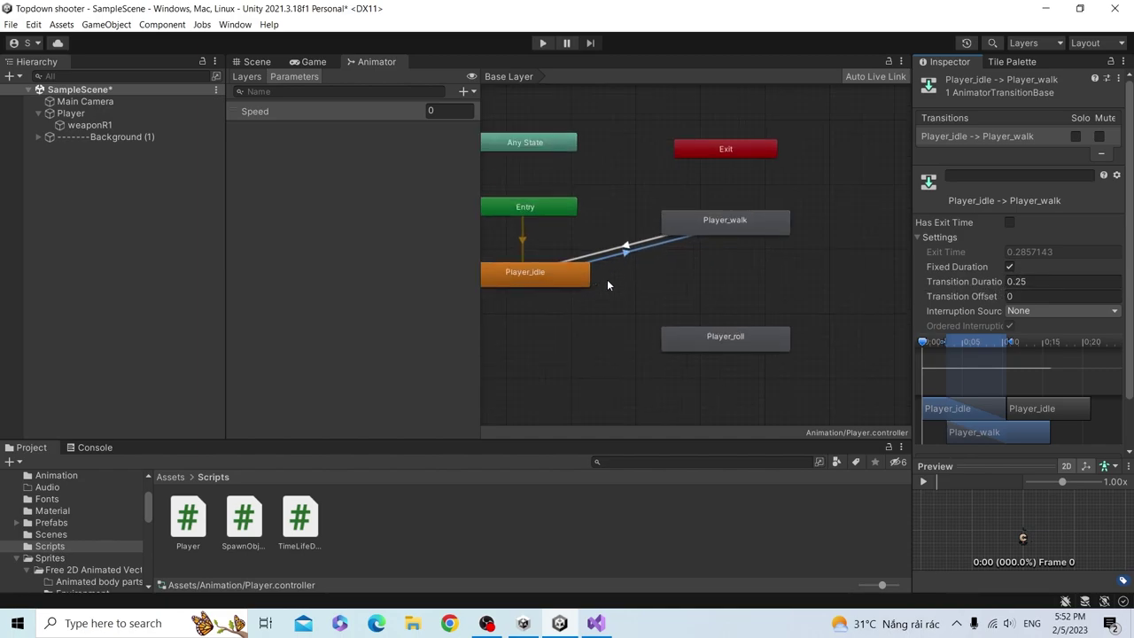
pyautogui.scroll(-3, 607, 279)
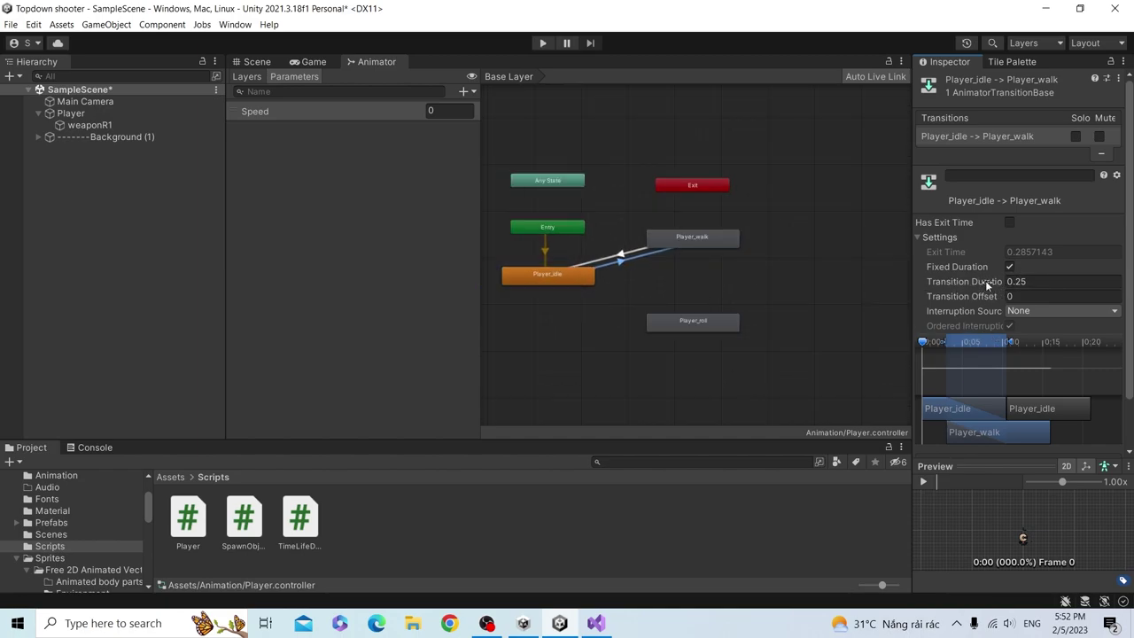
pyautogui.click(1030, 280)
pyautogui.write('0')
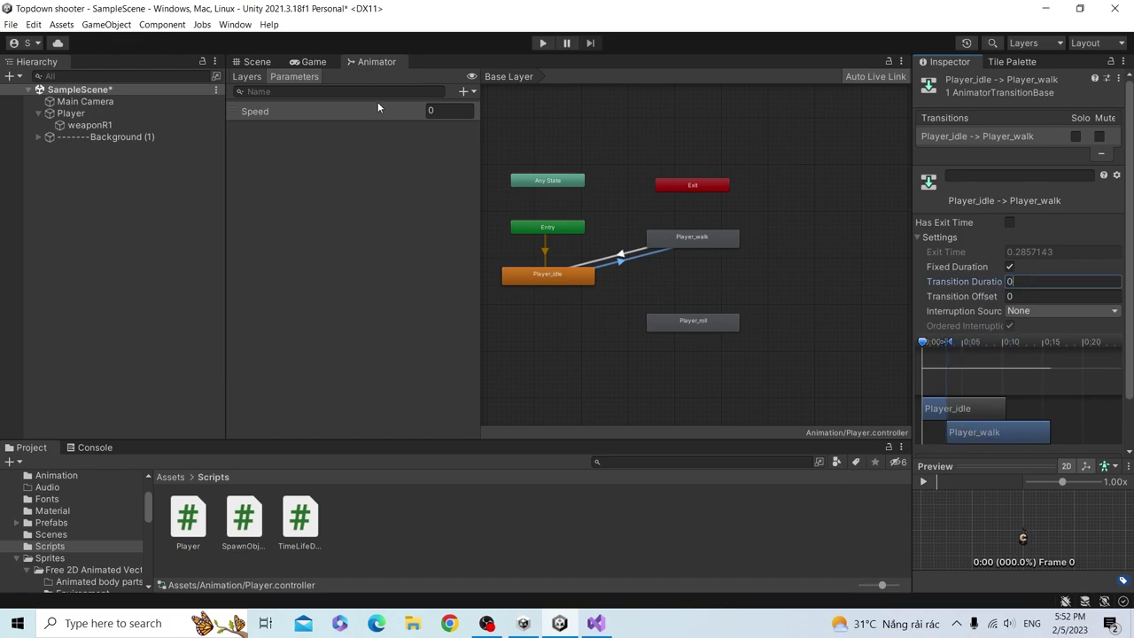
pyautogui.click(322, 65)
pyautogui.click(543, 43)
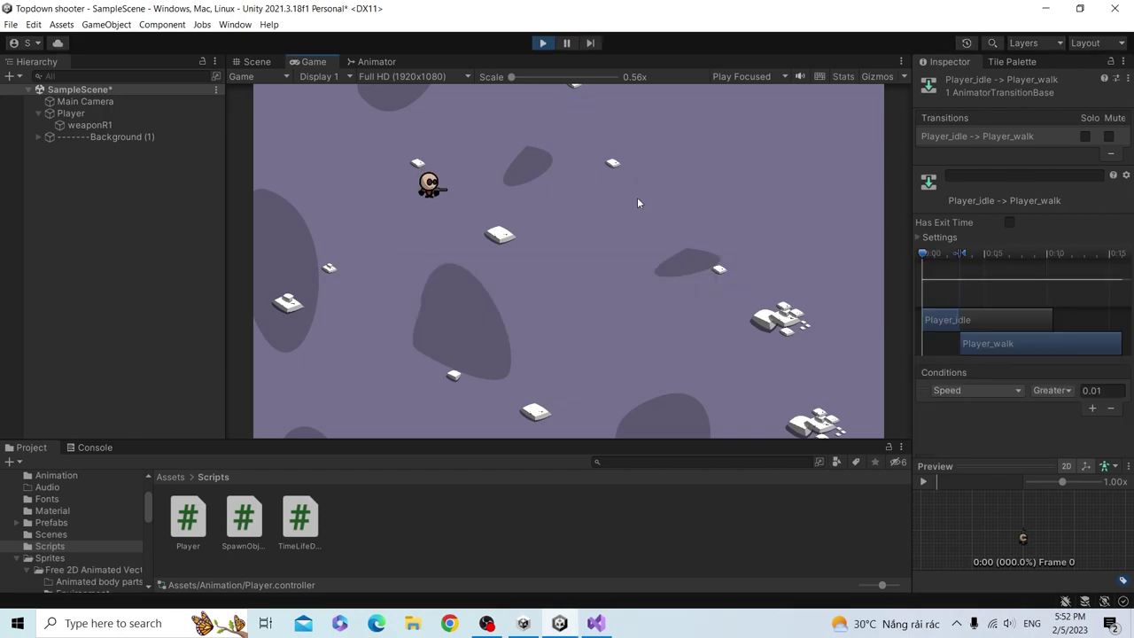
# - Test the instant idle-walk switch with D, S, A, W, then stop and return to Player.cs
pyautogui.press('d')
pyautogui.press('s')
pyautogui.press('a')
pyautogui.press('w')
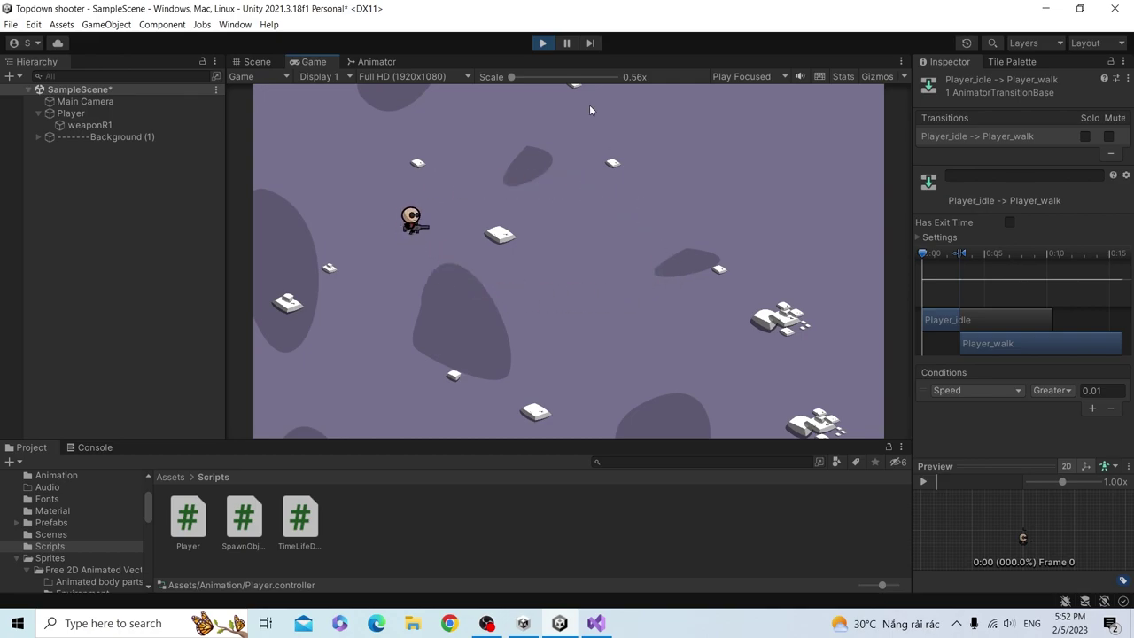
pyautogui.click(548, 48)
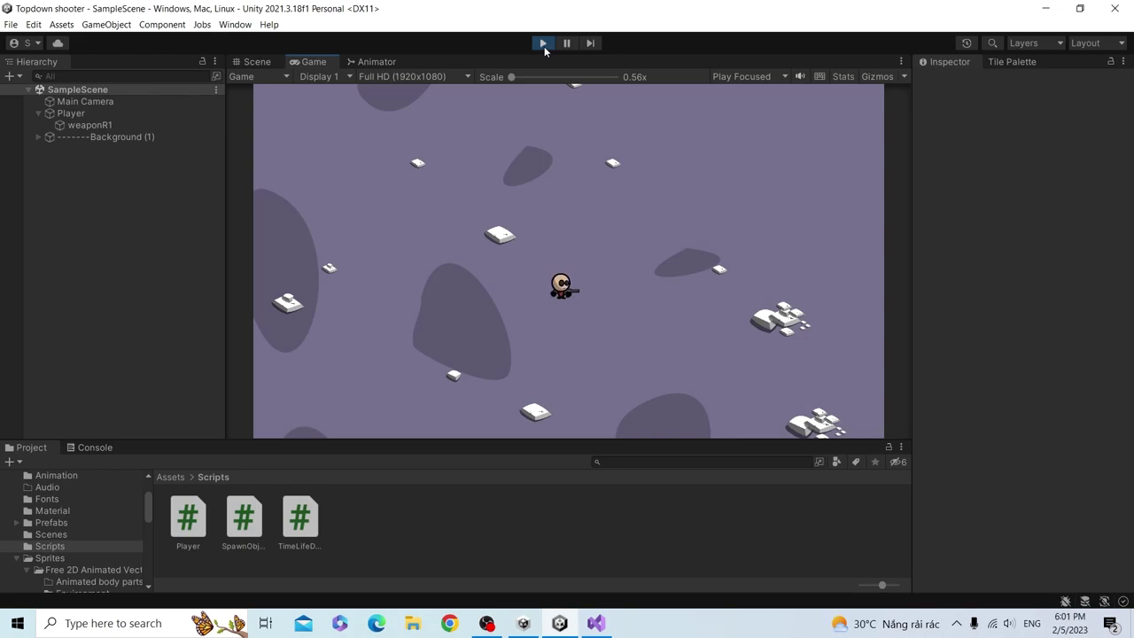
pyautogui.hotkey('alt', 'Tab')
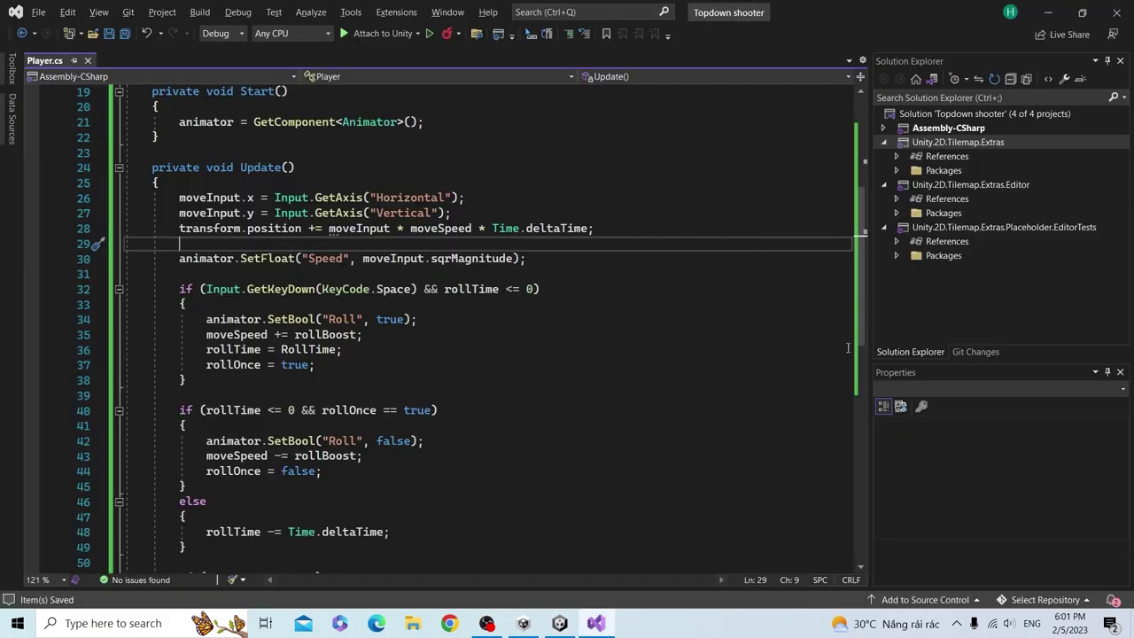